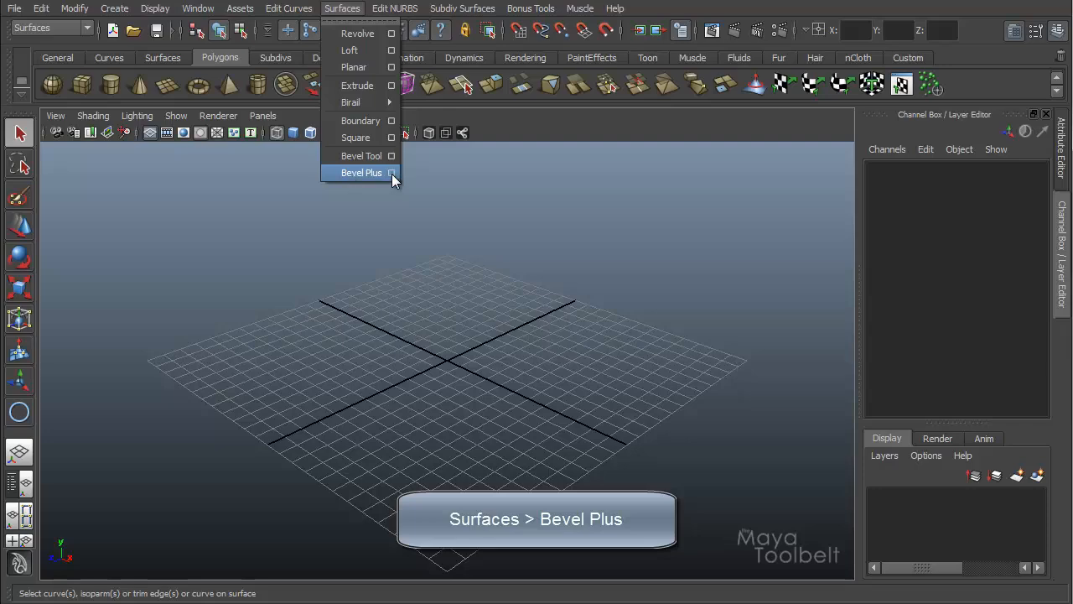
Step: Open the Bevel Plus options and scroll through its bevel settings and styles
left_click(392, 173)
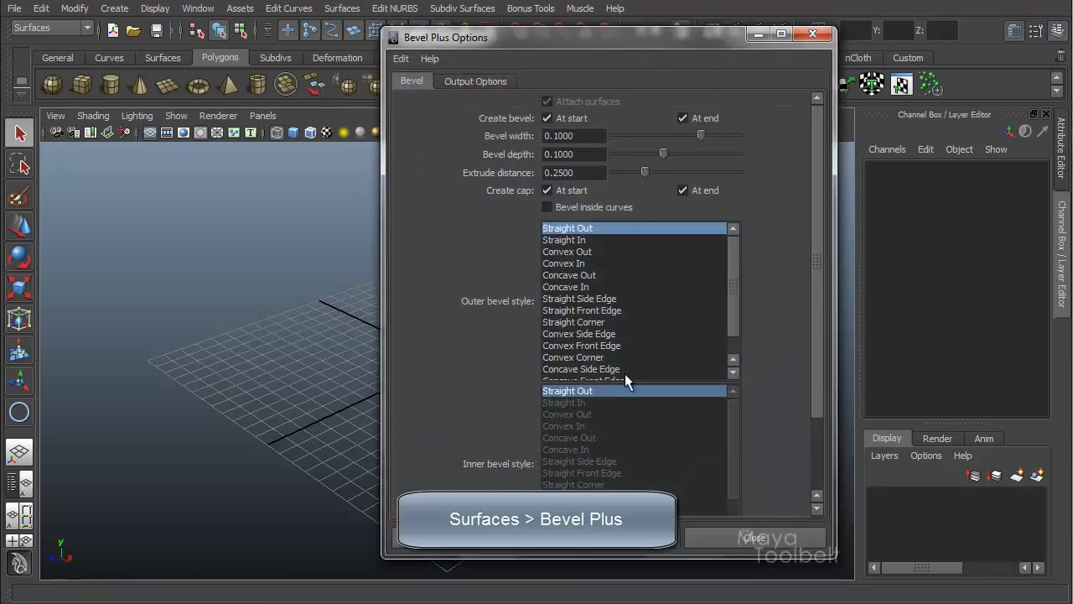
left_click_drag(818, 161, 811, 290)
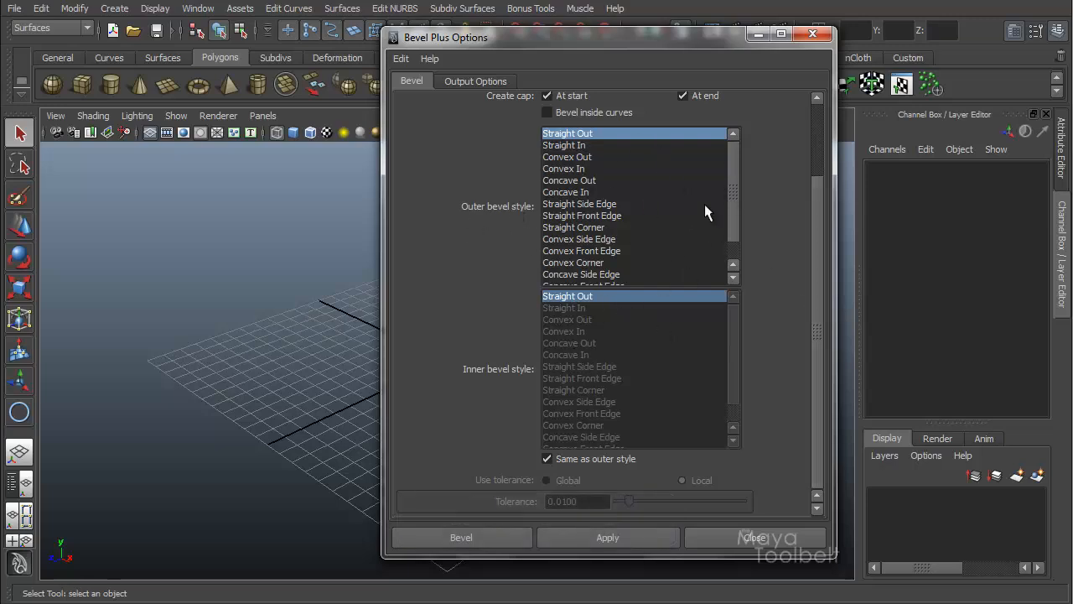
left_click_drag(734, 202, 745, 183)
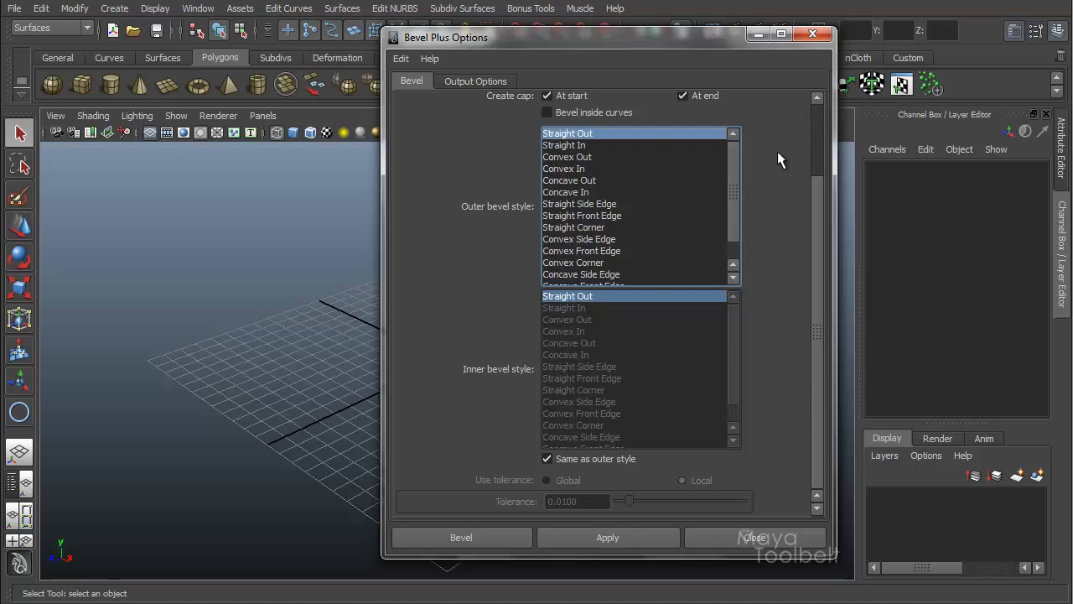
left_click_drag(821, 202, 824, 104)
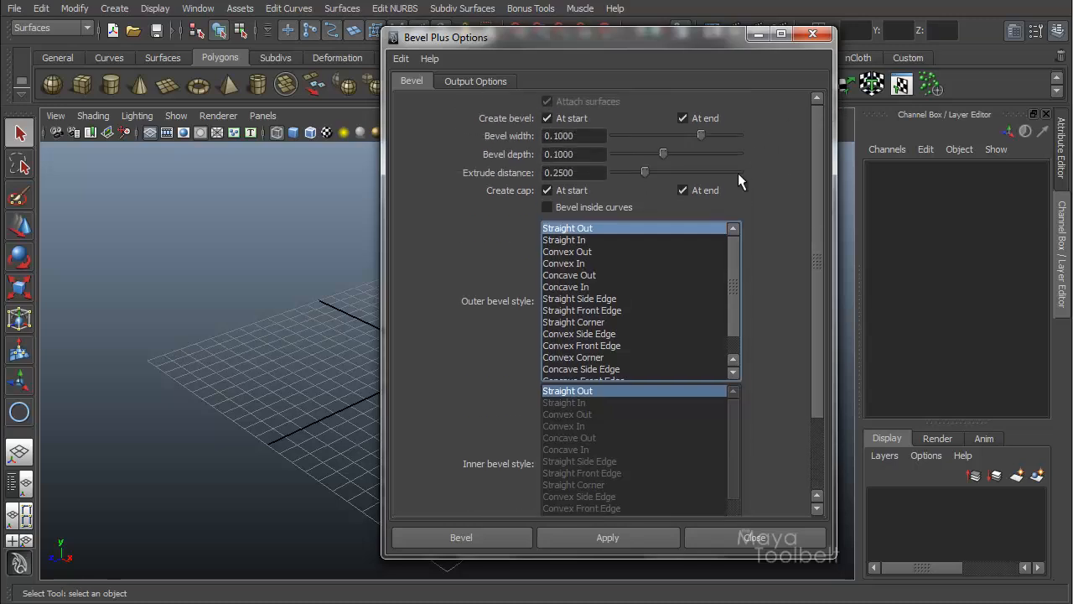
left_click(759, 35)
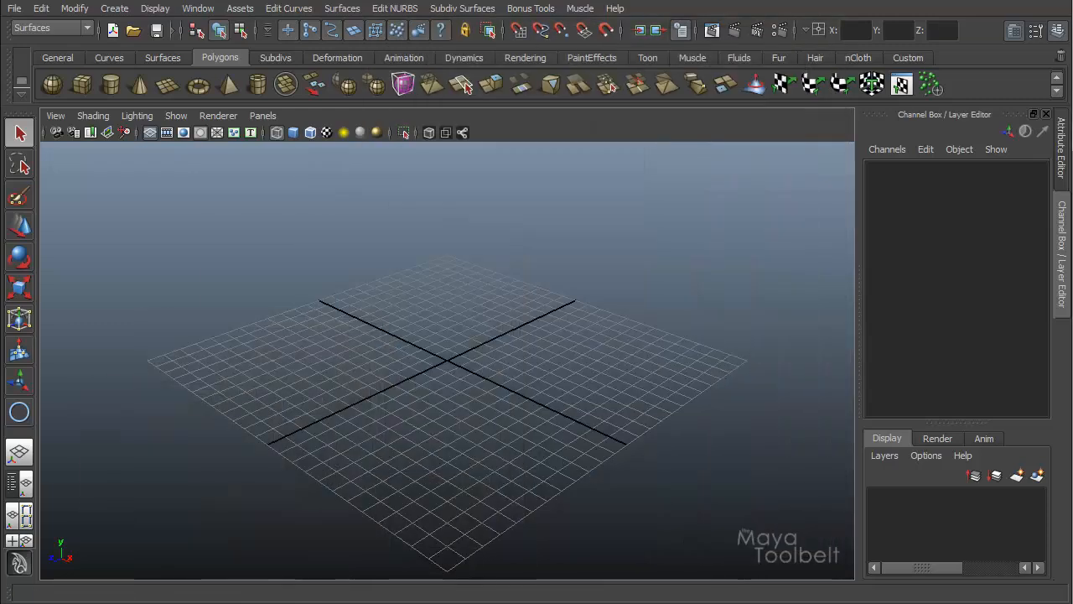
left_click(343, 8)
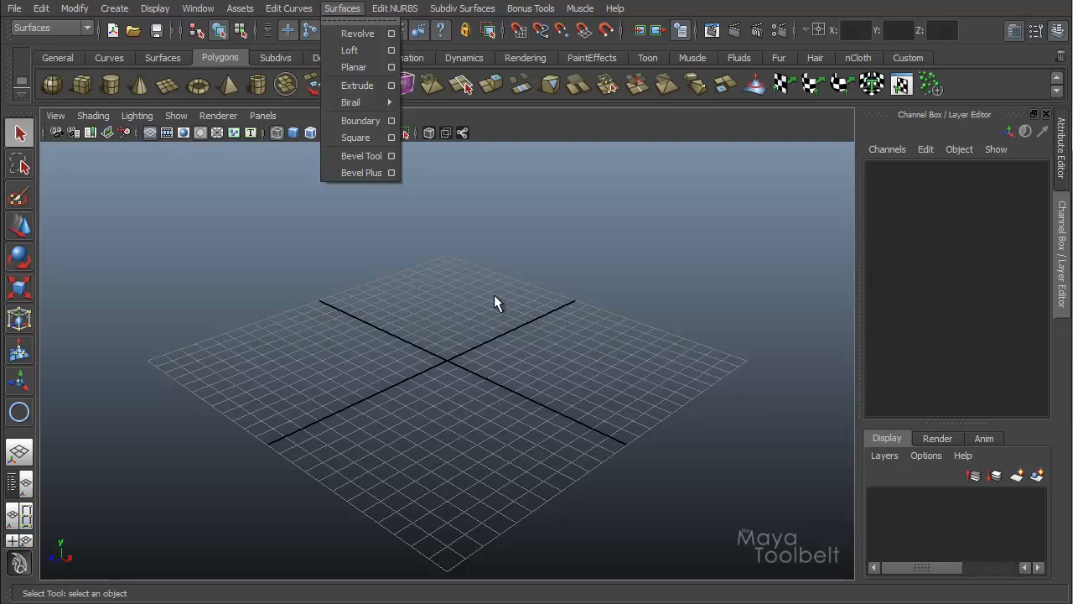
left_click(343, 8)
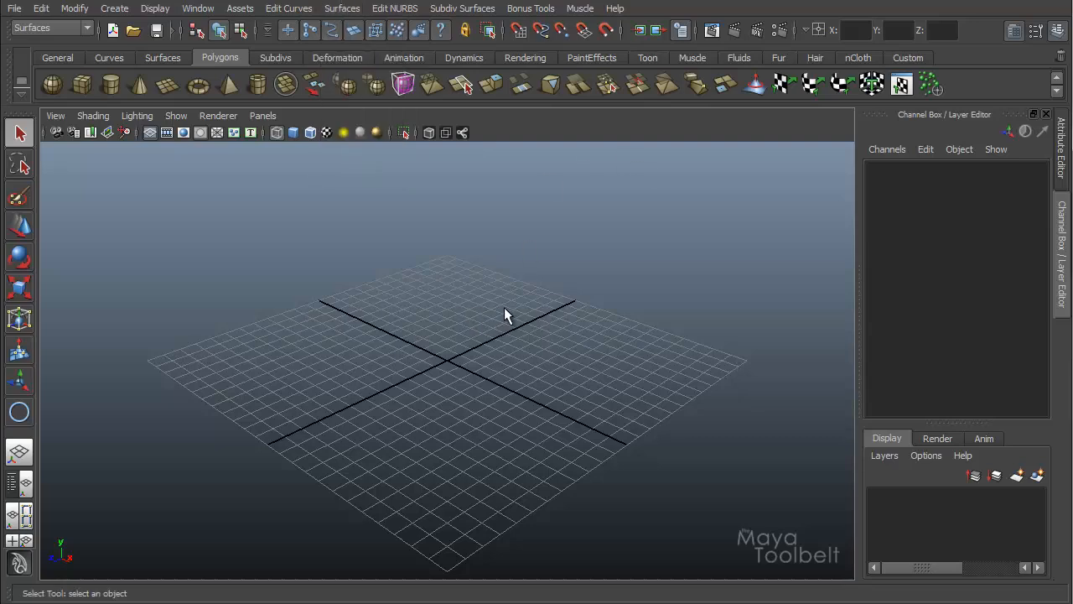
Step: Create a NURBS circle on the grid by dragging it out and switch to the Move tool
left_click(114, 9)
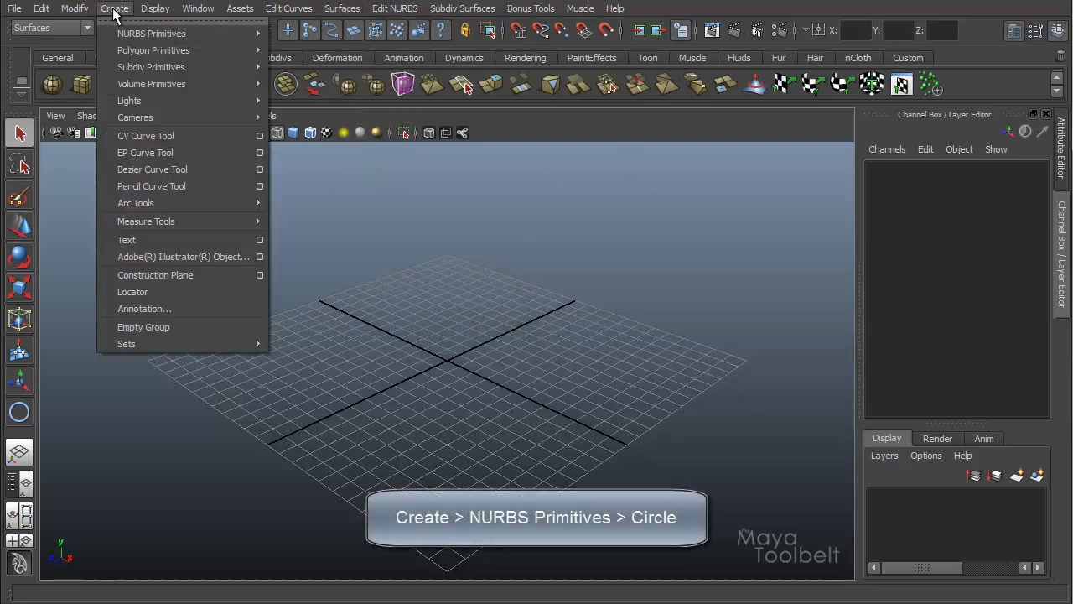
mouse_move(175, 34)
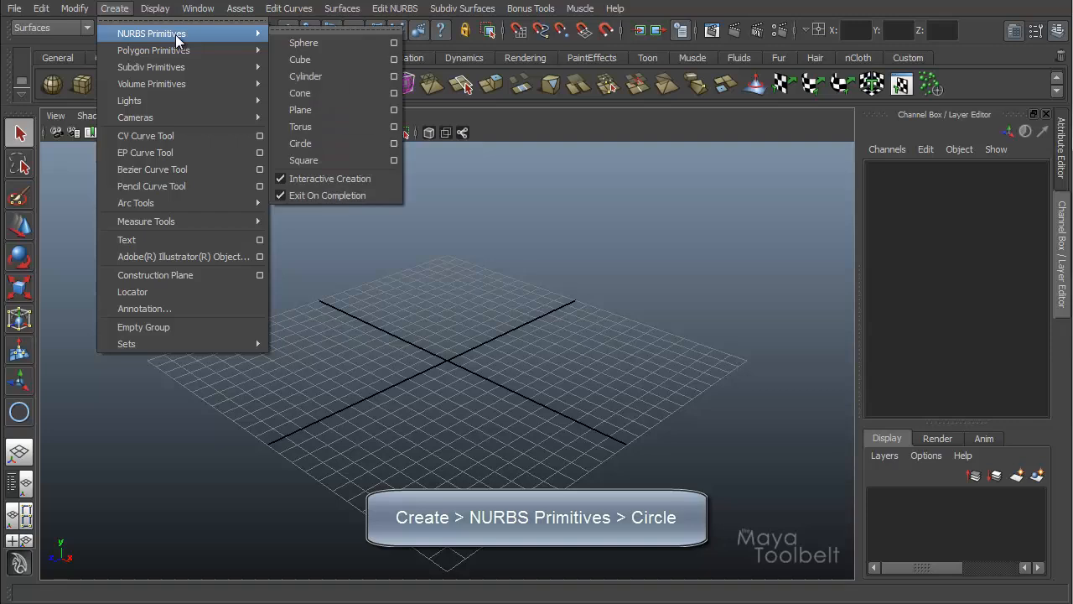
left_click(324, 144)
left_click_drag(392, 377, 438, 304)
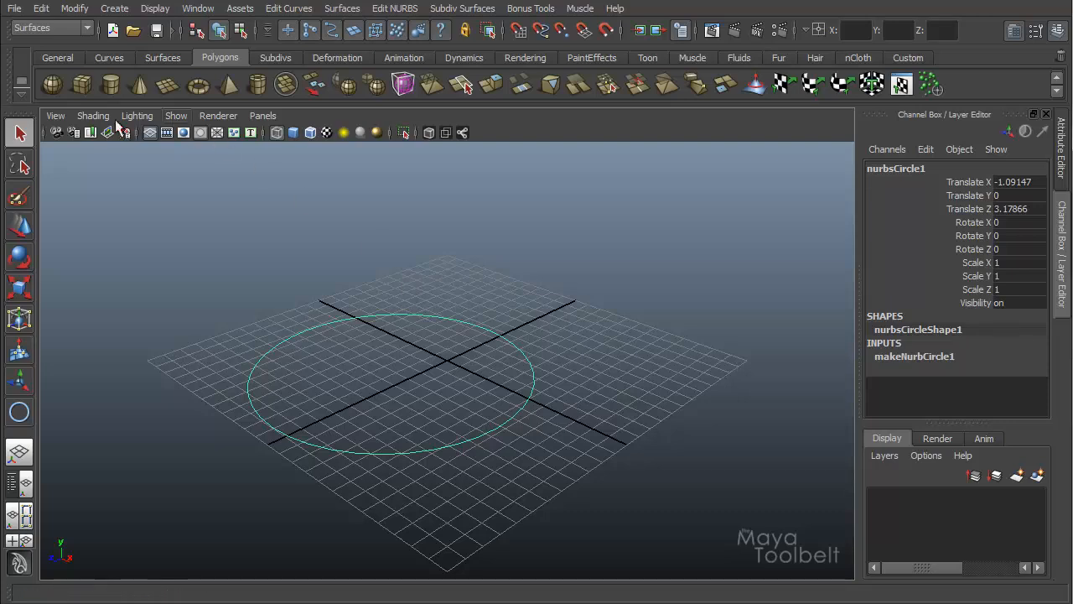
left_click(150, 132)
key("w")
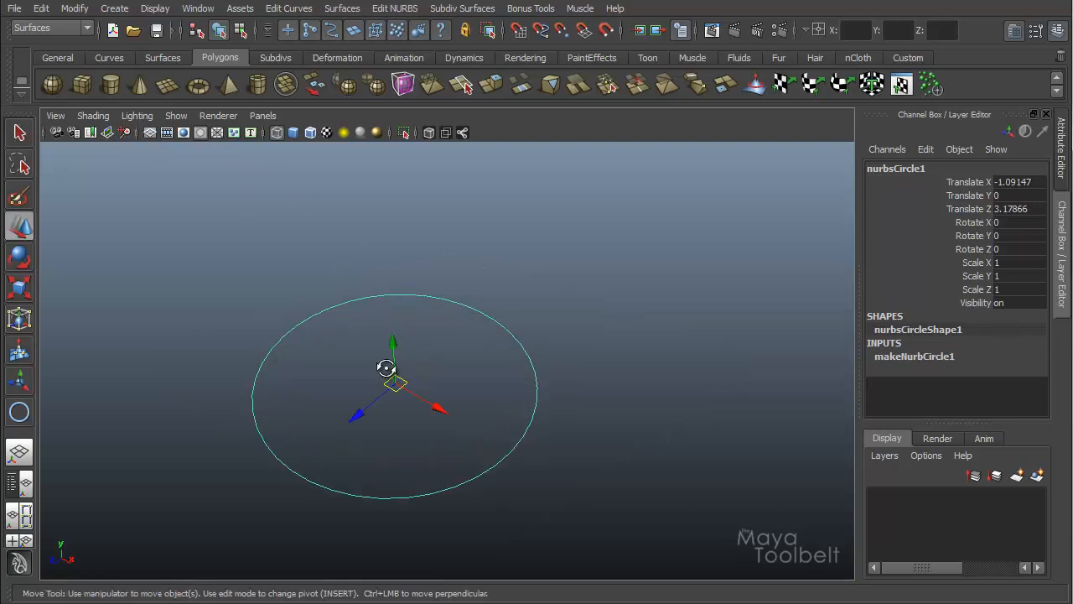
left_click_drag(383, 367, 501, 306, "alt")
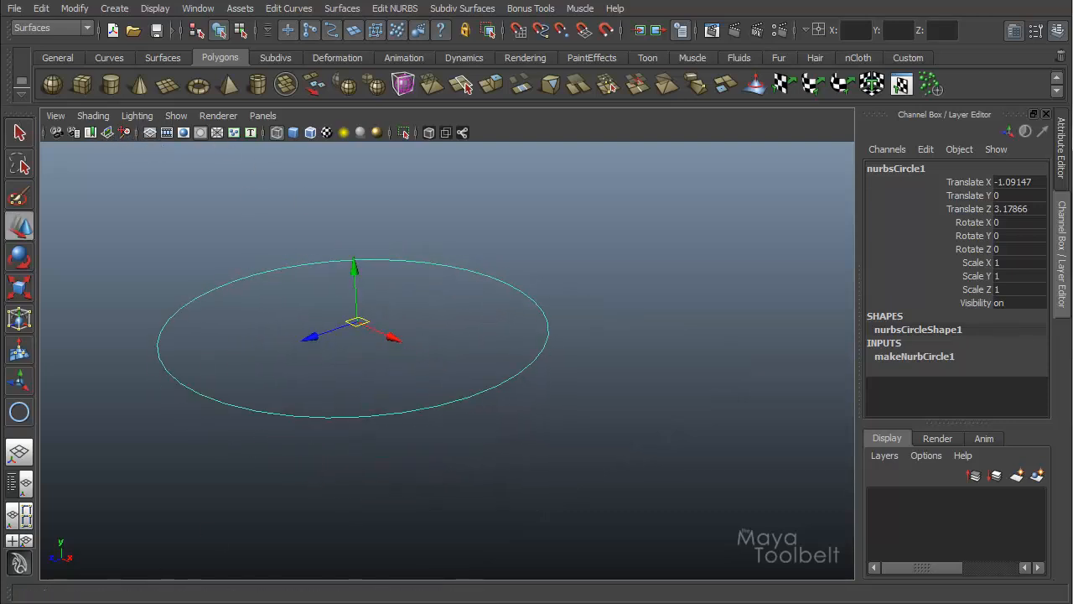
Step: Apply Bevel Plus to the circle with width 0.1, depth 0.1 and extrude distance 0.25
left_click(340, 9)
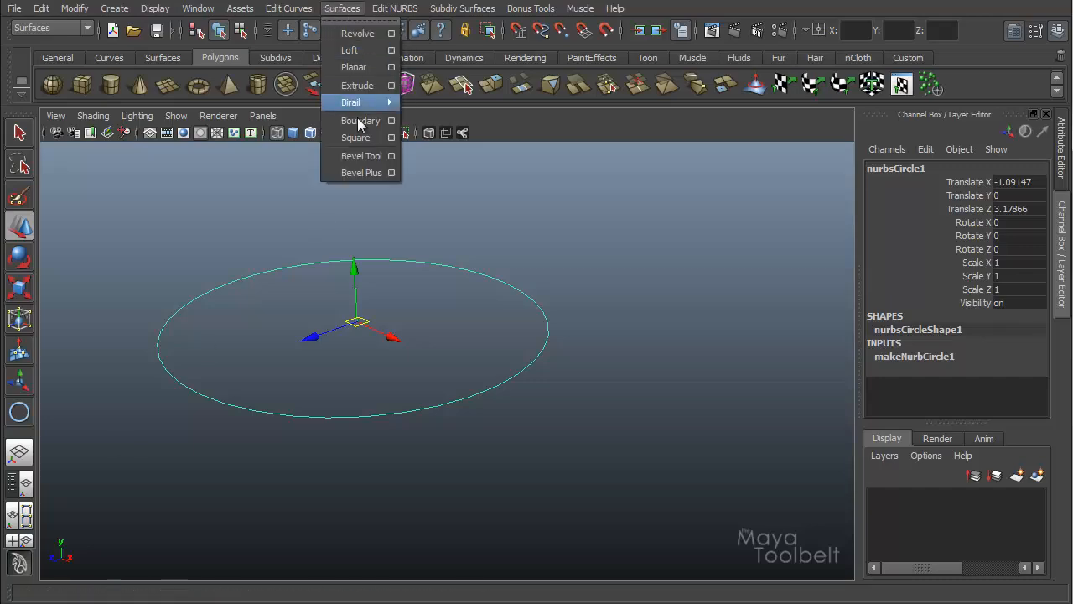
left_click(392, 172)
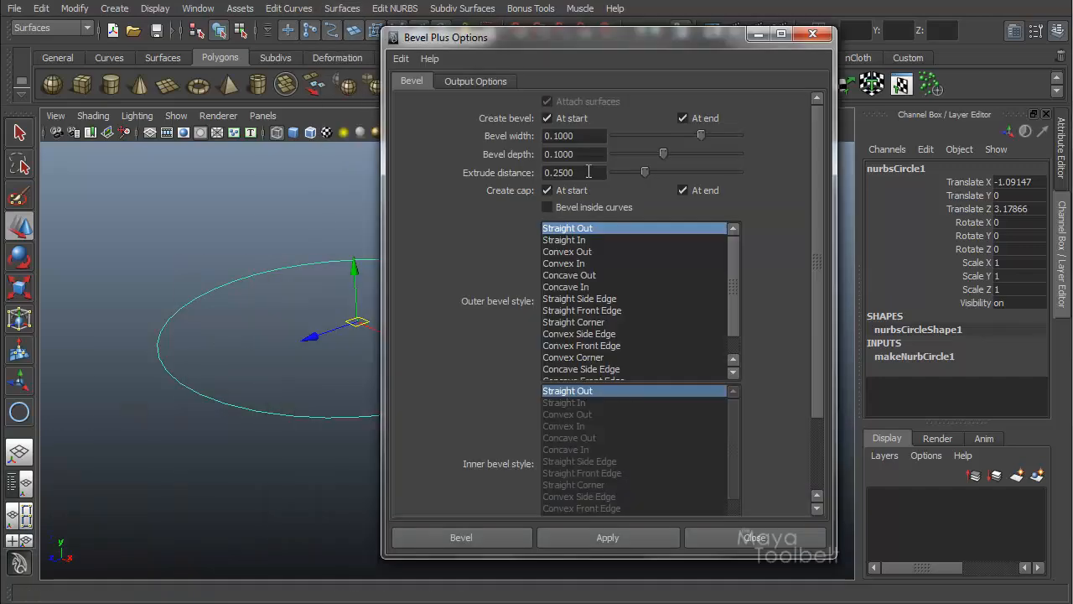
left_click_drag(554, 43, 600, 27)
left_click(446, 43)
left_click(459, 76)
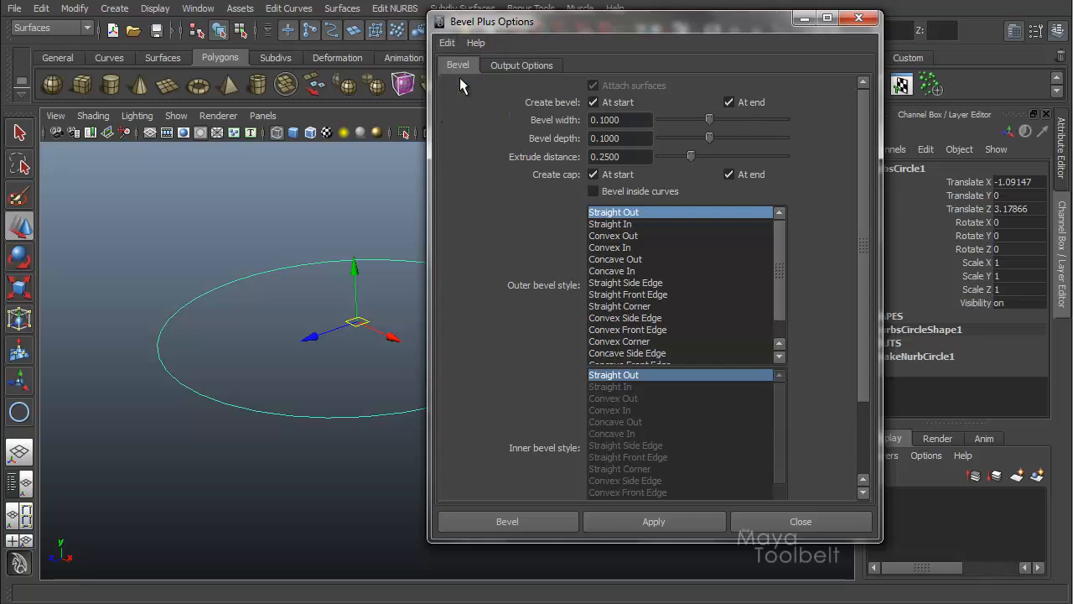
left_click_drag(669, 29, 753, 26)
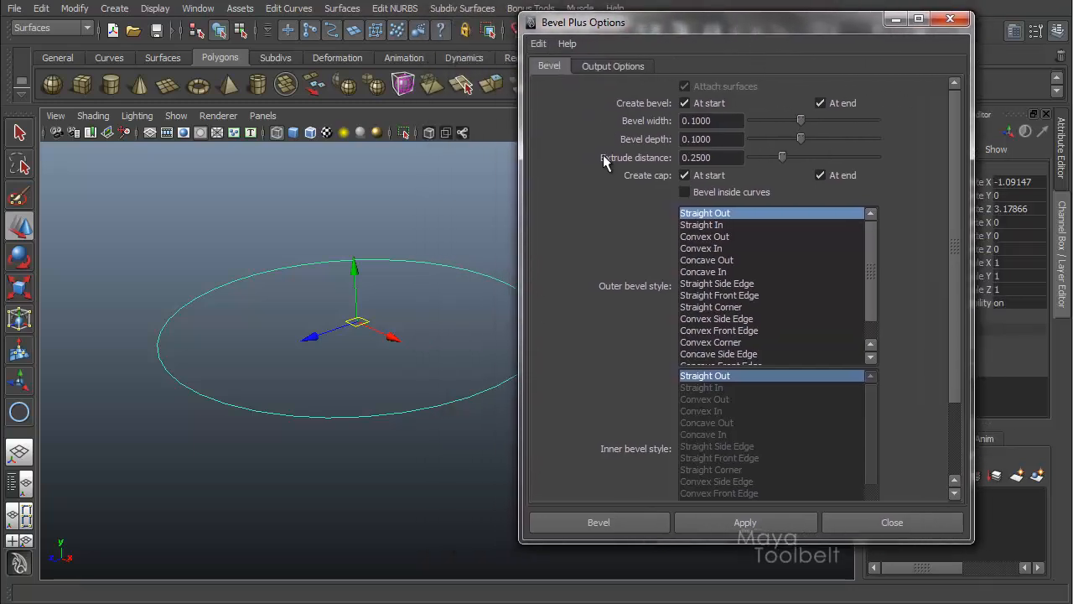
left_click(614, 525)
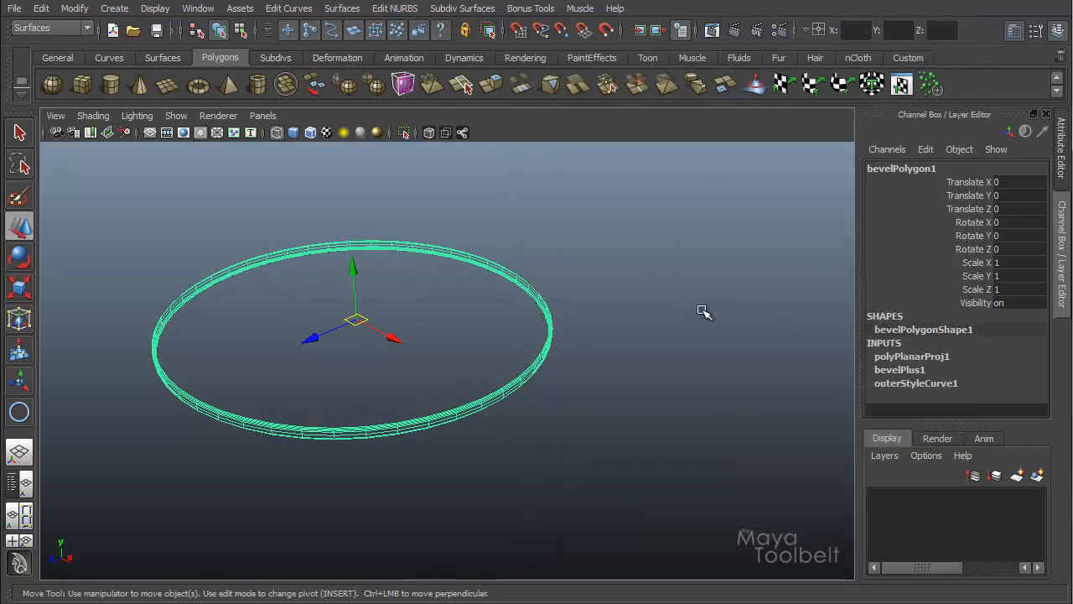
Step: Switch to smooth shaded display and orbit around the beveled disc to examine it
key("5")
left_click_drag(429, 320, 380, 280, "alt")
middle_click_drag(404, 241, 416, 282, "alt")
right_click_drag(416, 285, 636, 303, "alt")
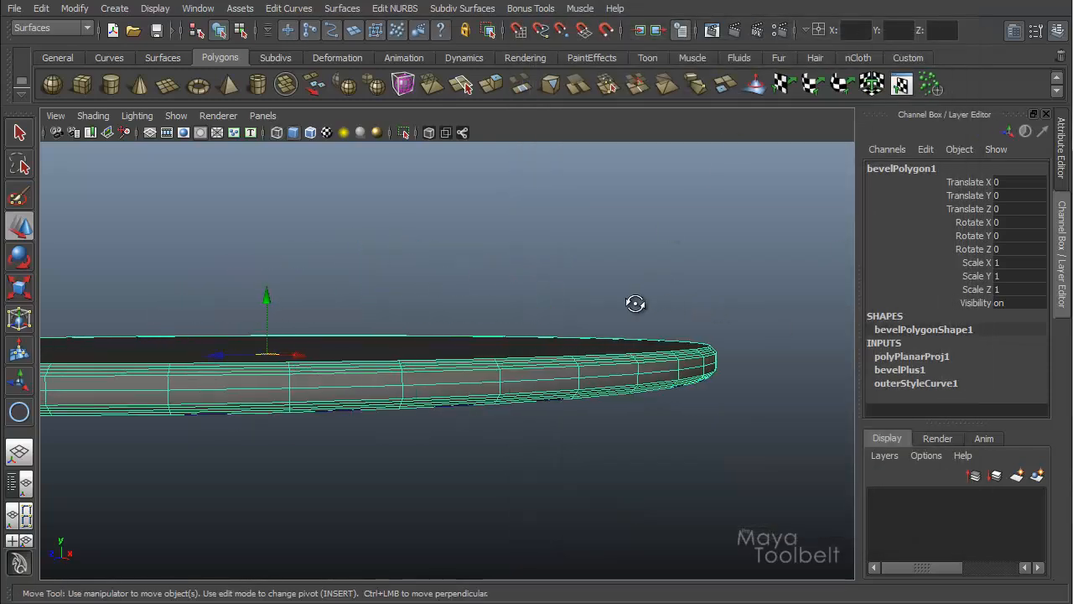
left_click_drag(635, 304, 561, 330, "alt")
right_click_drag(561, 330, 503, 192, "alt")
left_click_drag(503, 191, 625, 272, "alt")
left_click_drag(530, 317, 562, 335, "alt")
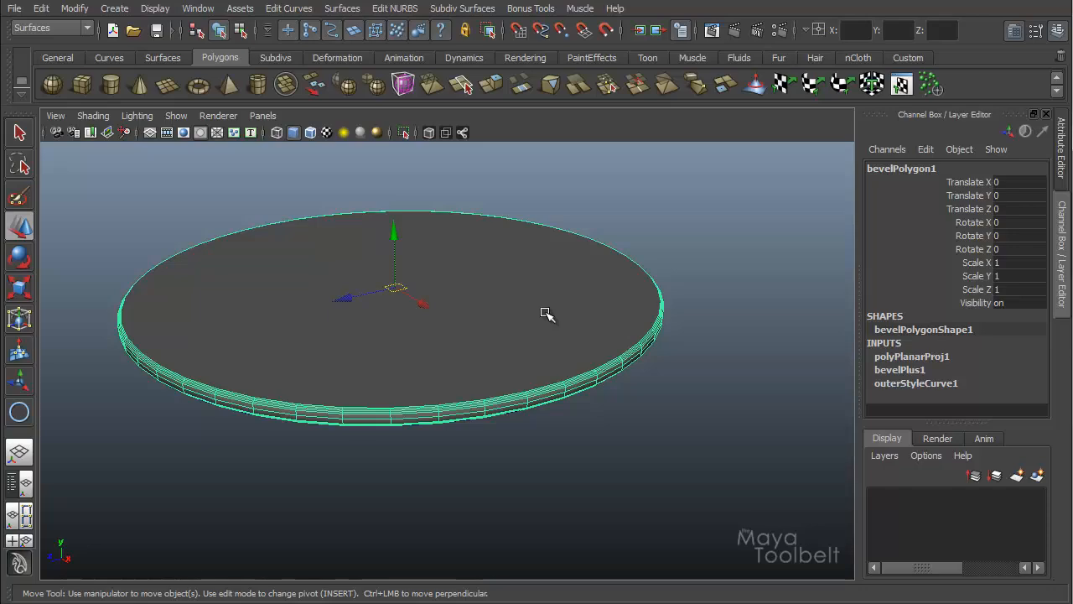
left_click_drag(548, 293, 574, 312, "alt")
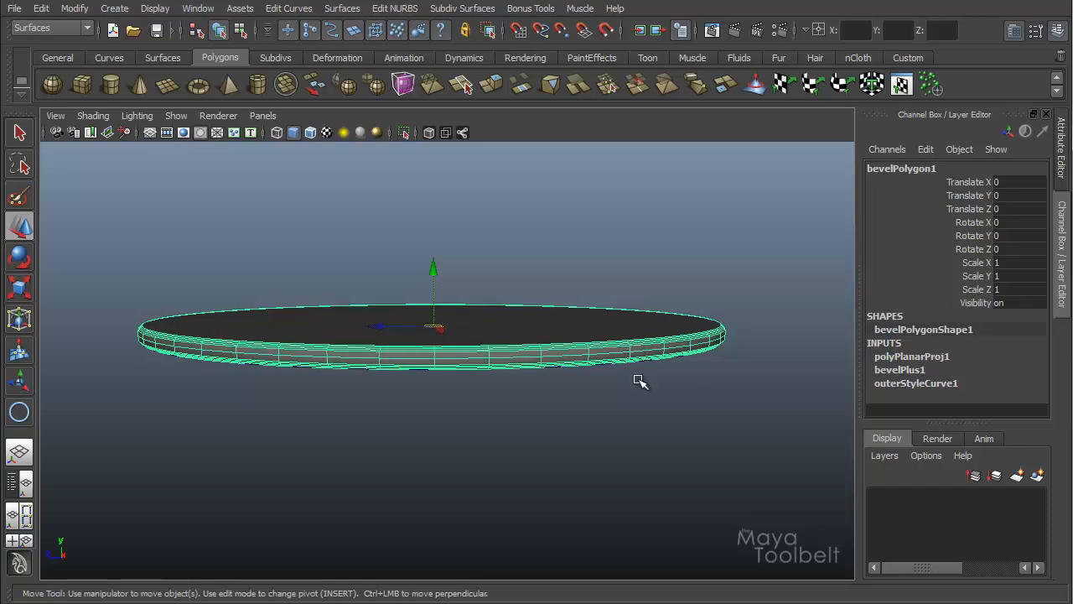
left_click_drag(640, 382, 629, 361, "alt")
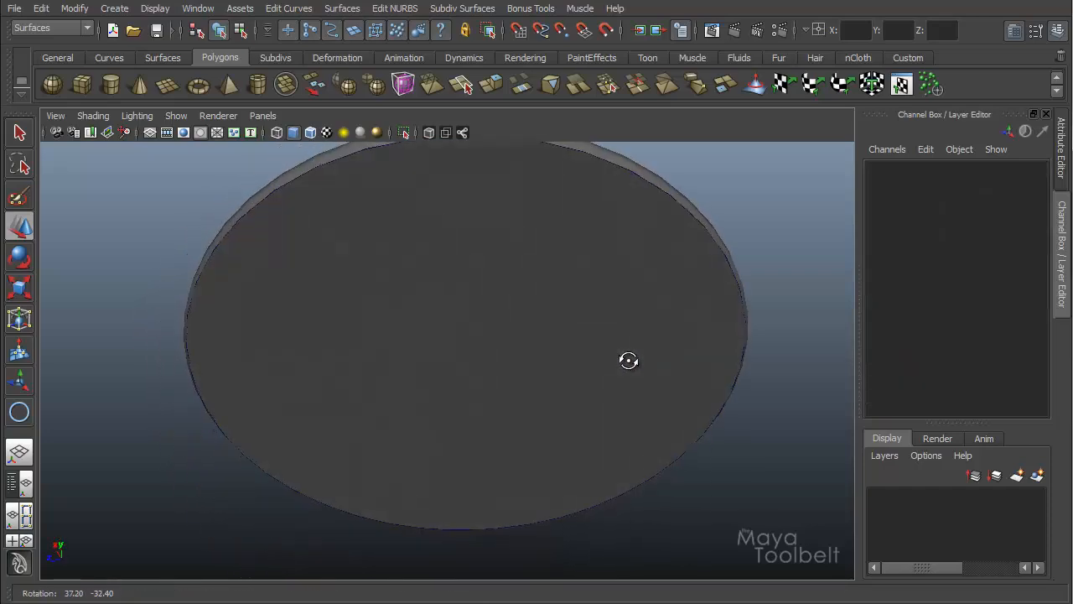
Step: Select the NURBS circle and scale it uniformly to about 0.356, shrinking the beveled disc
left_click(384, 365)
left_click_drag(625, 311, 613, 334, "alt")
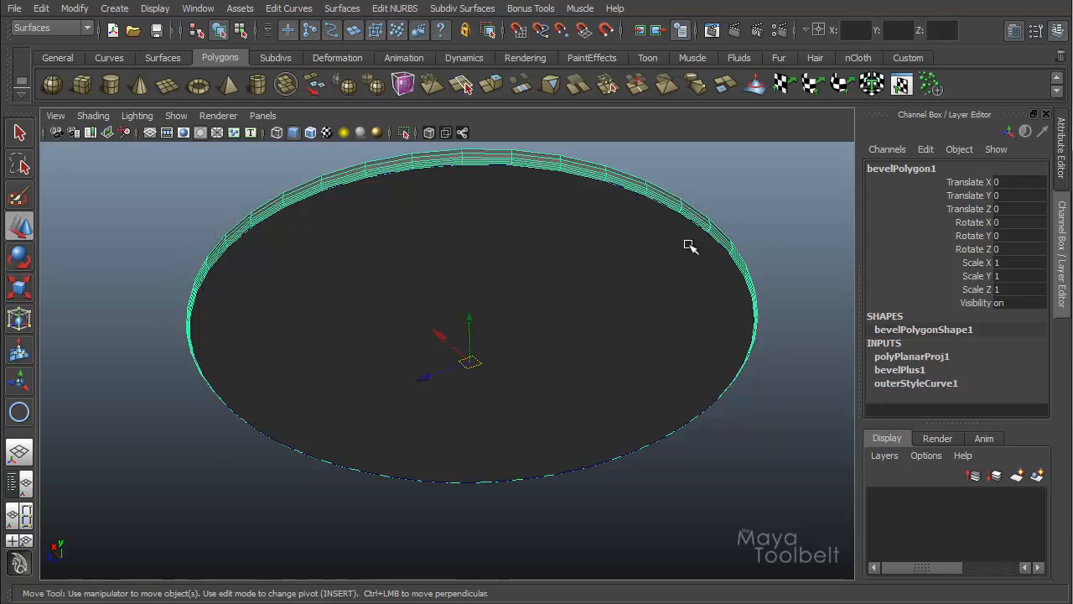
left_click_drag(640, 380, 647, 355, "alt")
left_click(628, 333)
key("r")
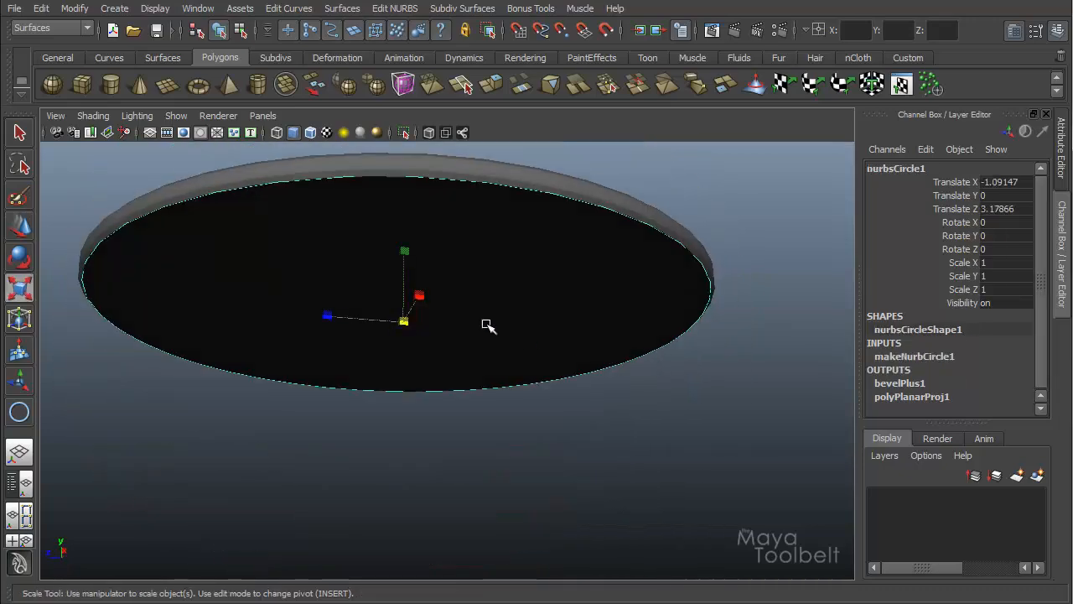
left_click_drag(403, 325, 642, 383)
middle_click_drag(642, 383, 556, 411)
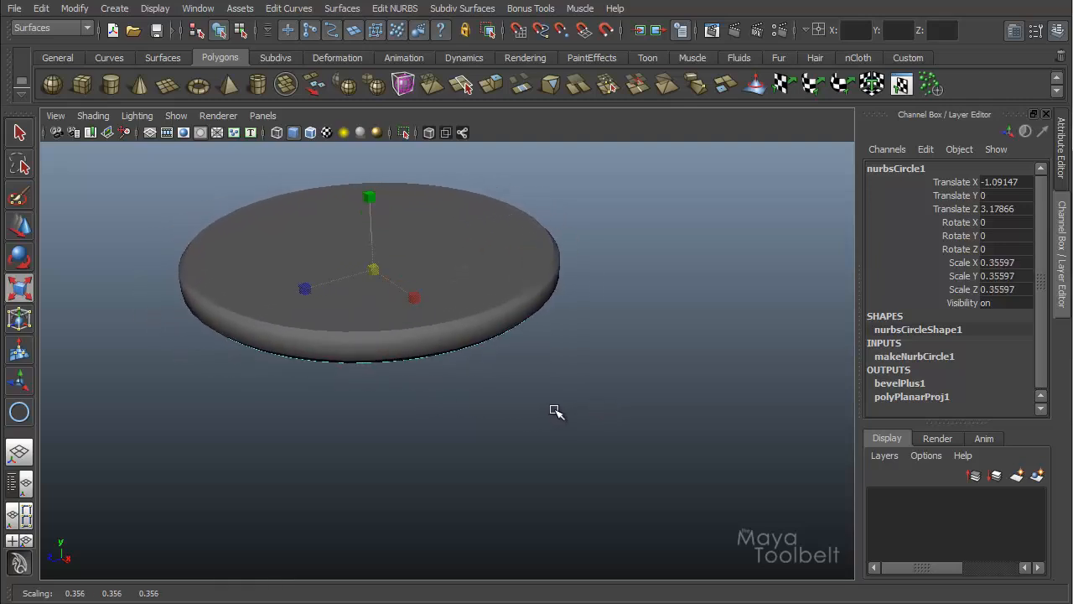
left_click_drag(555, 412, 745, 347, "alt")
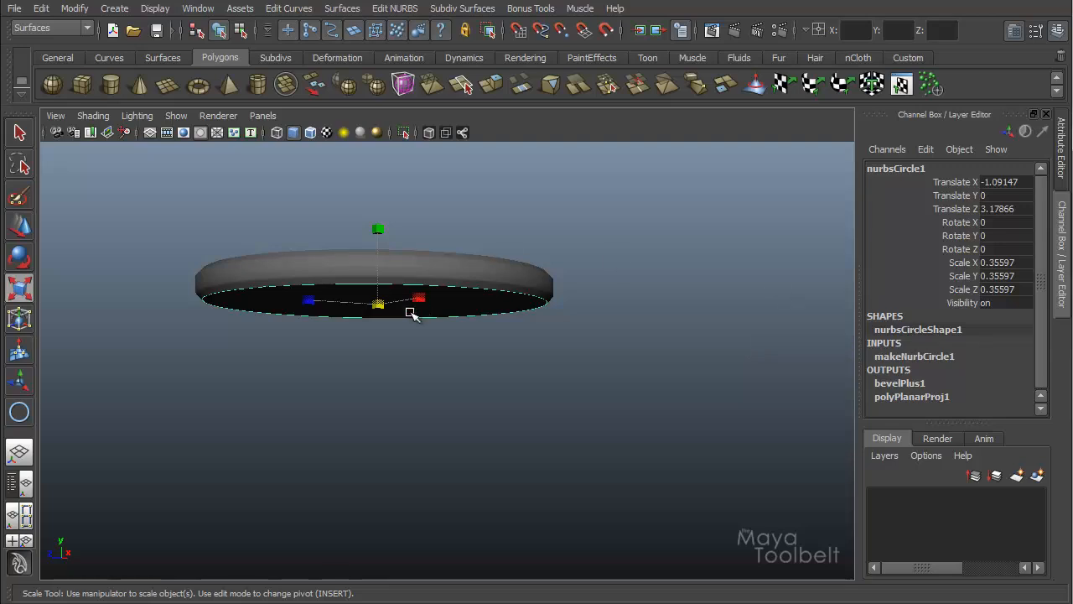
Step: Reopen the Bevel Plus options and orbit close to the disc to inspect its beveled edge
left_click(297, 8)
mouse_move(342, 8)
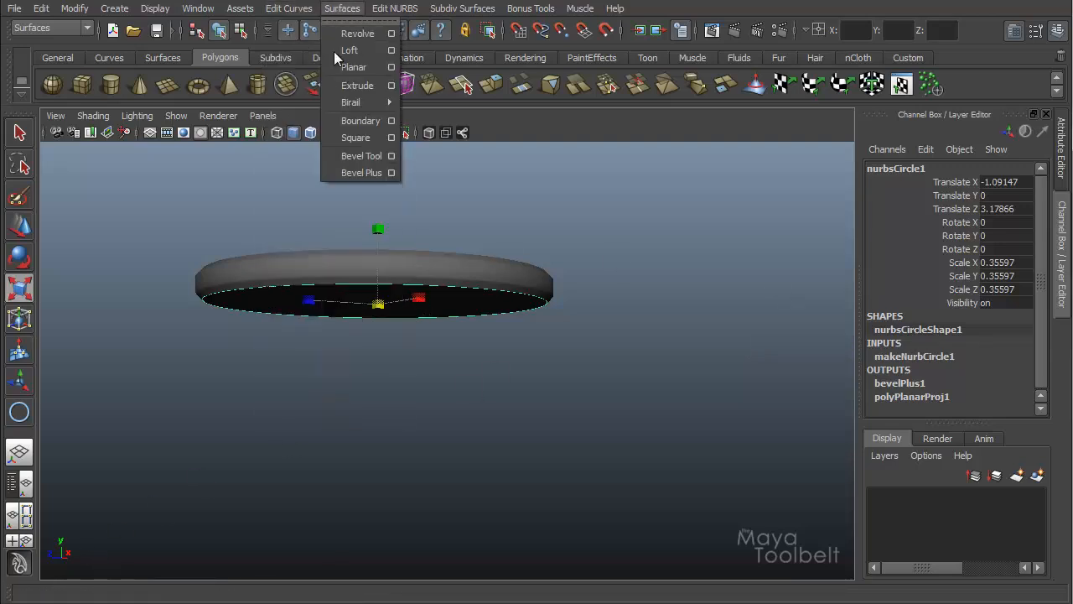
left_click(391, 173)
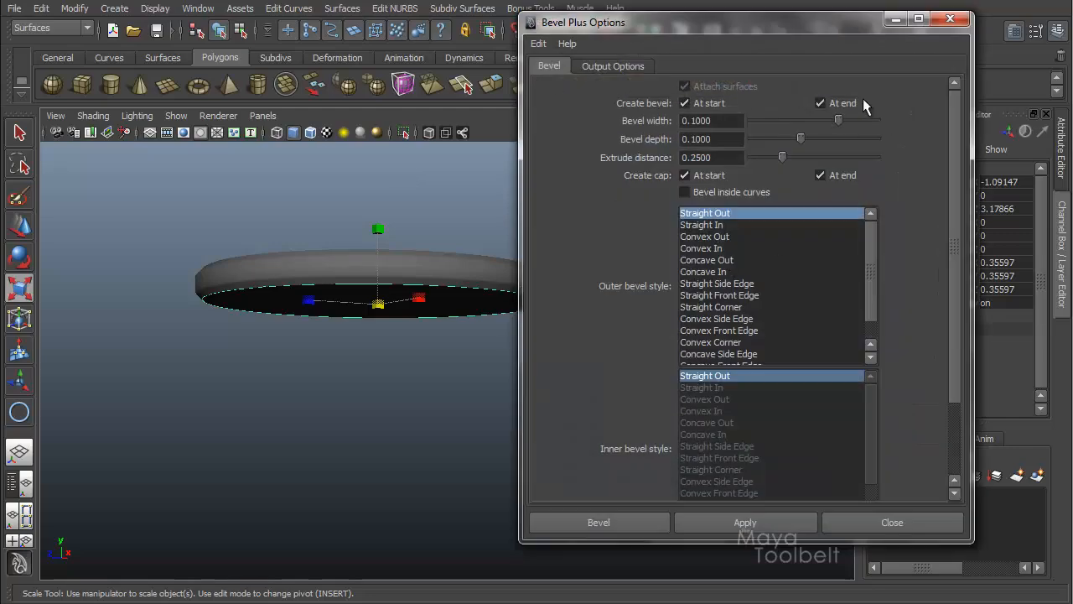
left_click_drag(818, 26, 840, 23)
middle_click_drag(353, 239, 217, 267, "alt")
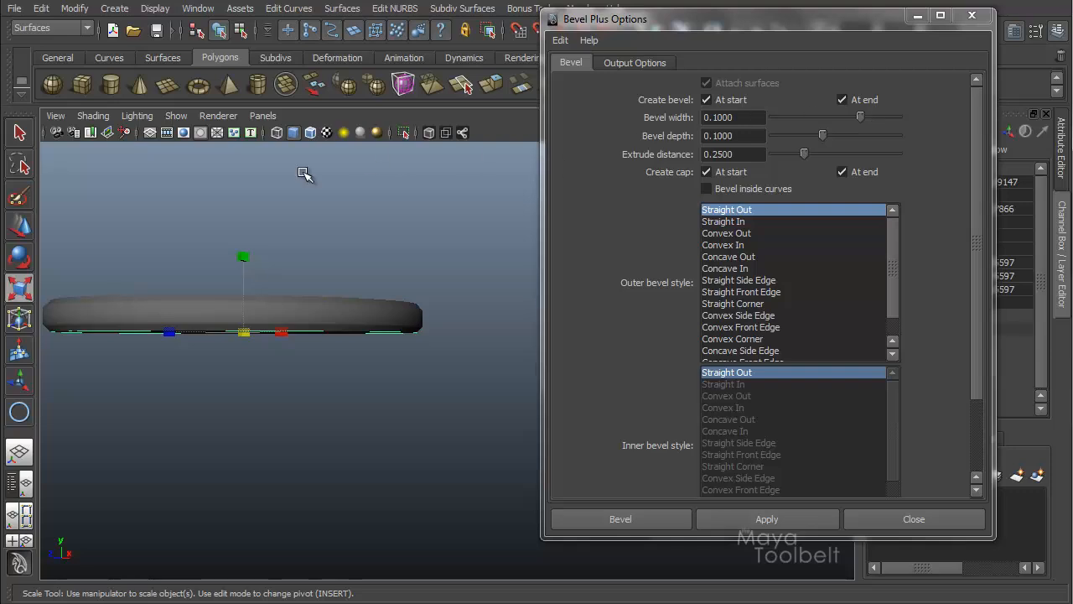
left_click_drag(242, 239, 424, 310, "alt")
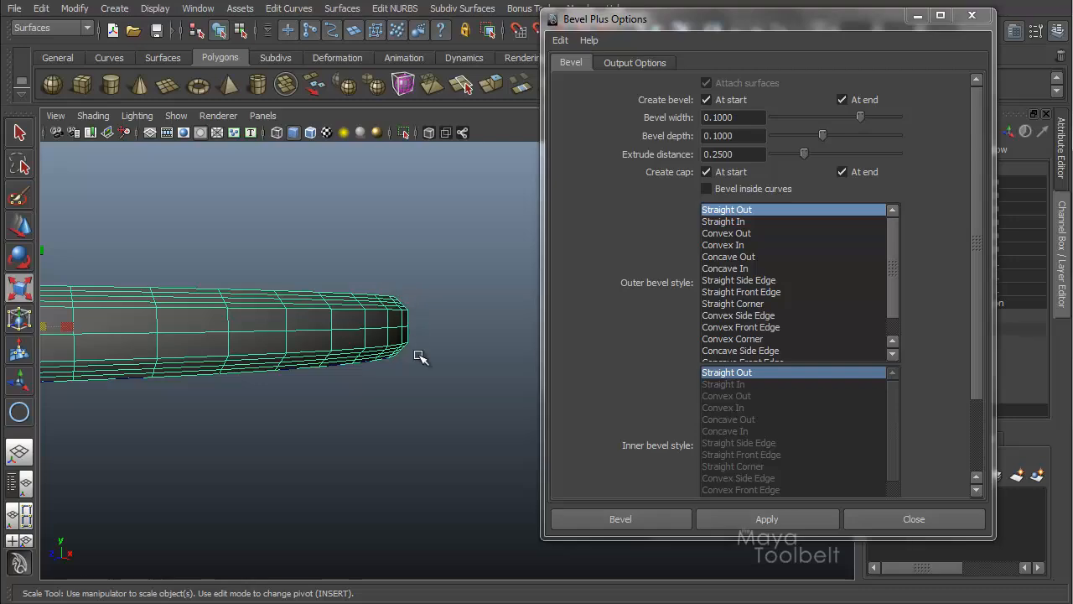
left_click_drag(419, 354, 405, 343, "alt")
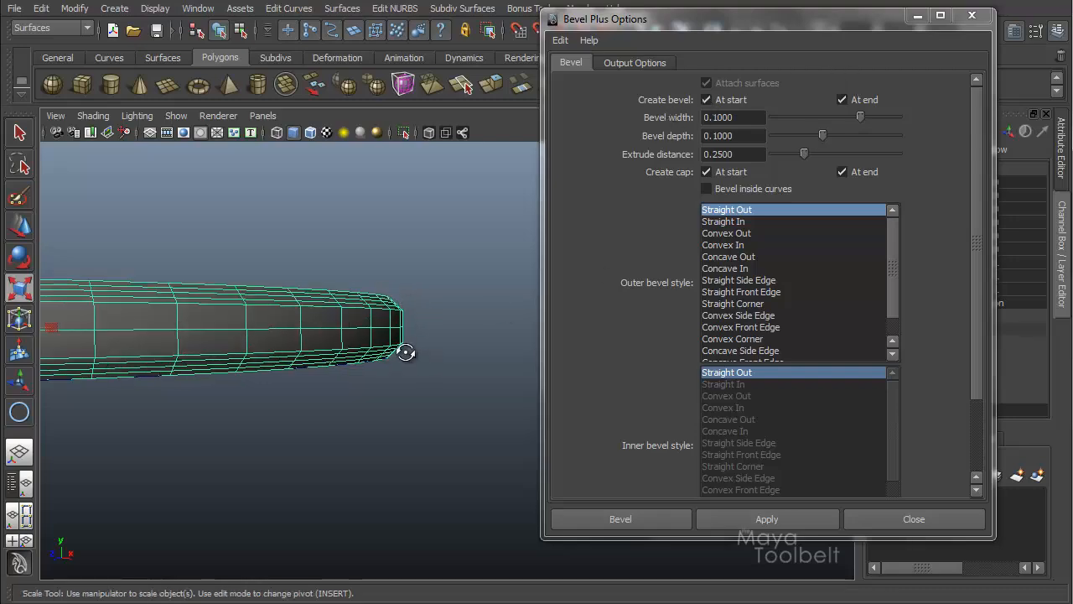
left_click_drag(402, 352, 388, 359, "alt")
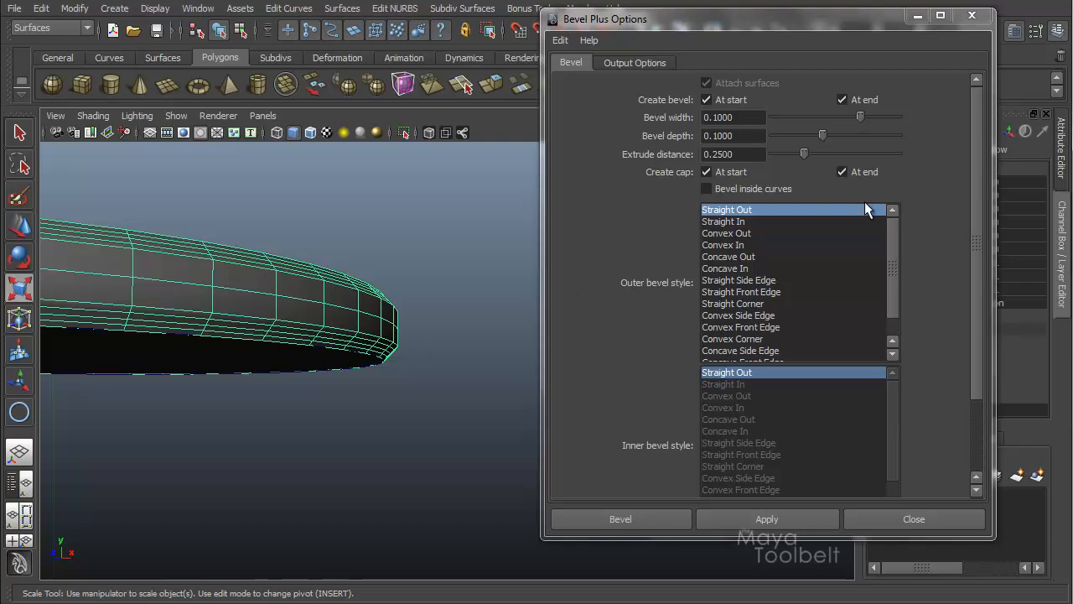
left_click_drag(466, 250, 407, 307, "alt")
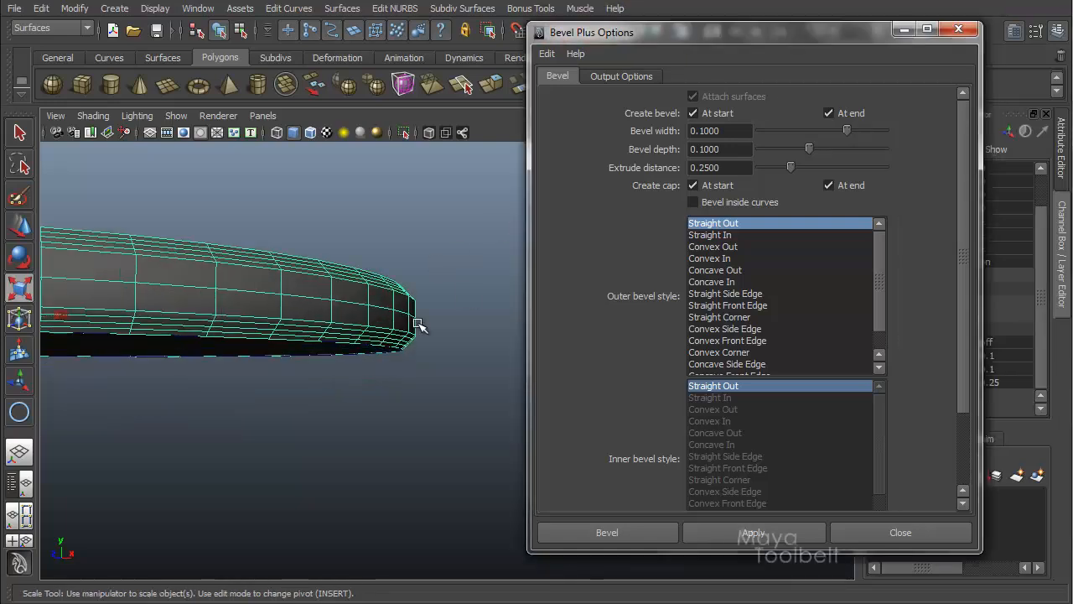
Step: Select and delete the beveled polygon object, keeping the circle
left_click_drag(438, 310, 257, 414, "alt")
key("Delete")
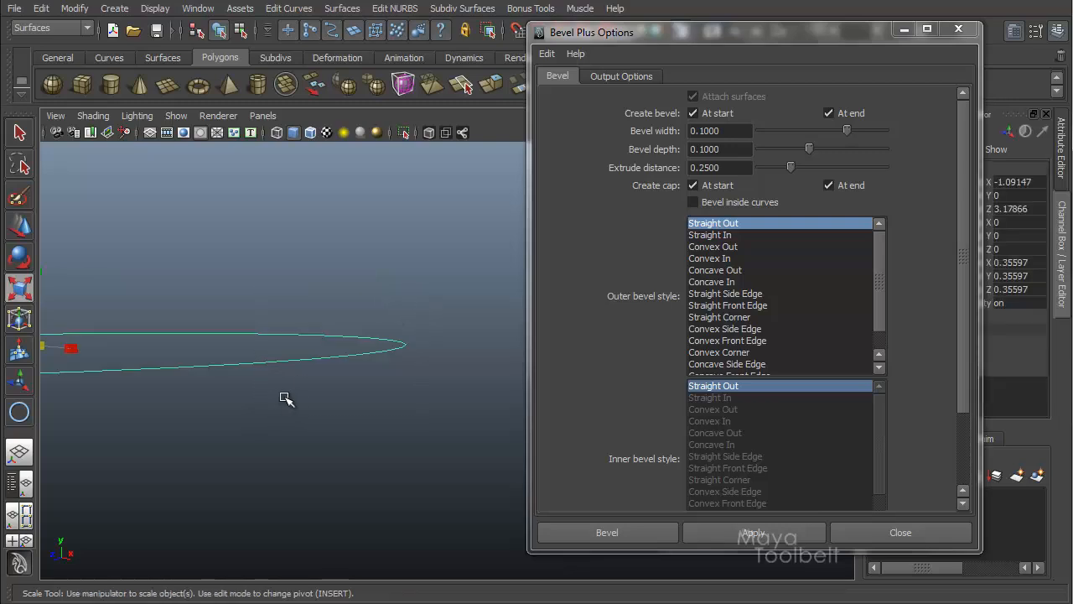
Step: Disable the bevel at start and apply Bevel Plus to the circle again
left_click(693, 113)
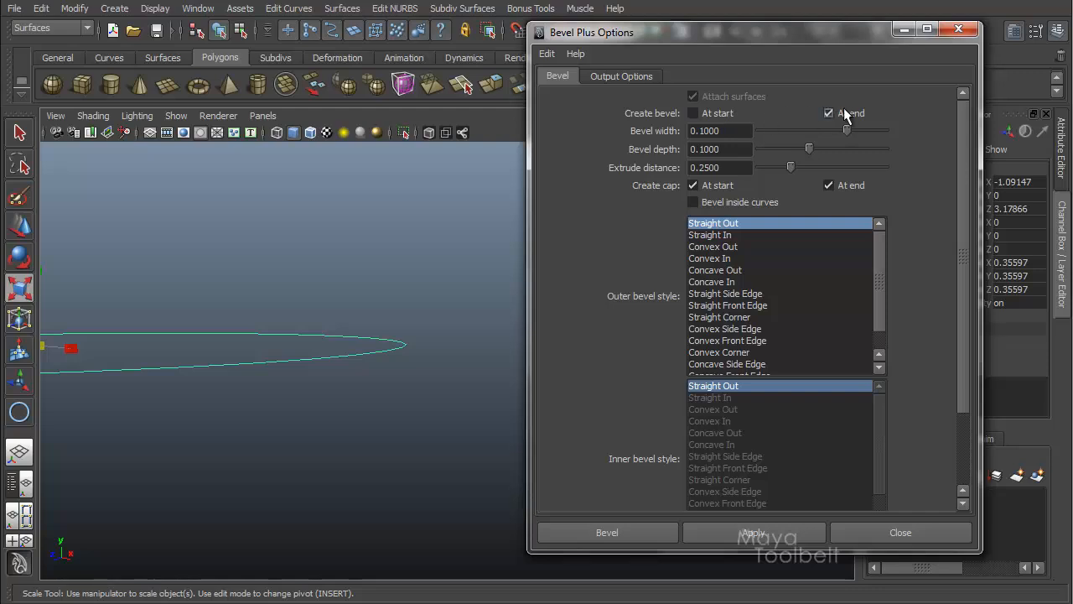
left_click(752, 532)
left_click_drag(451, 453, 405, 350, "alt")
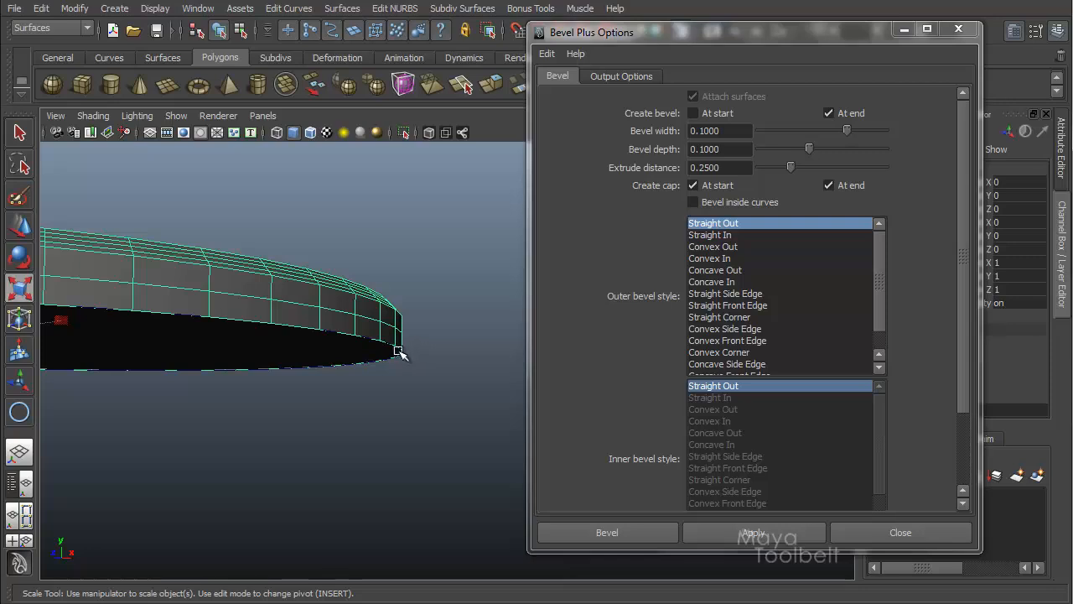
Step: Select and delete the beveled polygon object, leaving the NURBS circle
left_click_drag(428, 359, 401, 347, "alt")
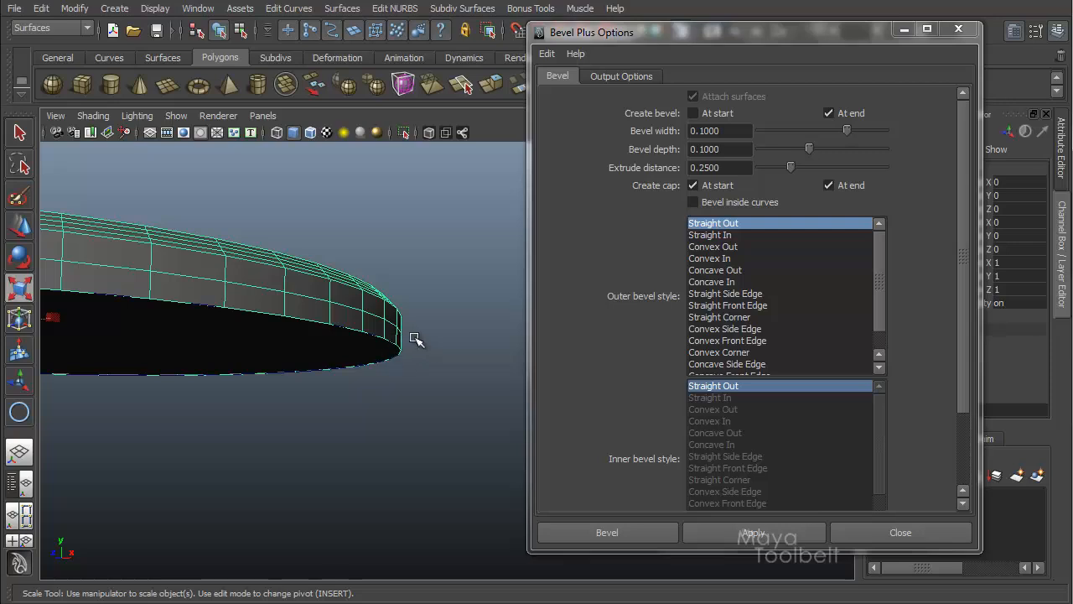
left_click_drag(414, 338, 274, 480, "alt")
key("Delete")
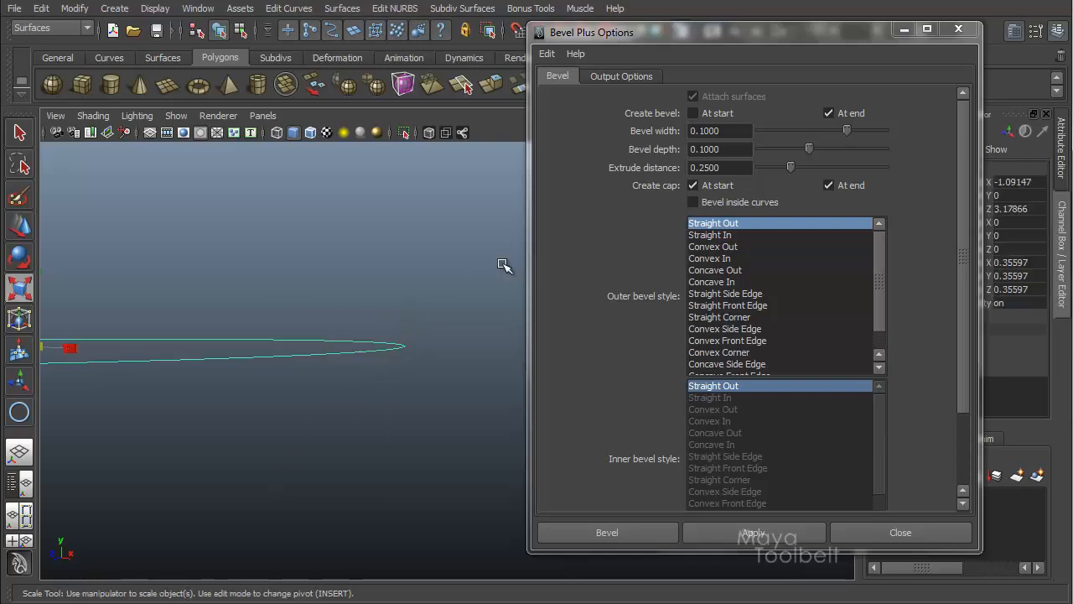
Step: Switch the bevel to the start only, with the end bevel disabled, and apply Bevel Plus to the circle
left_click(833, 114)
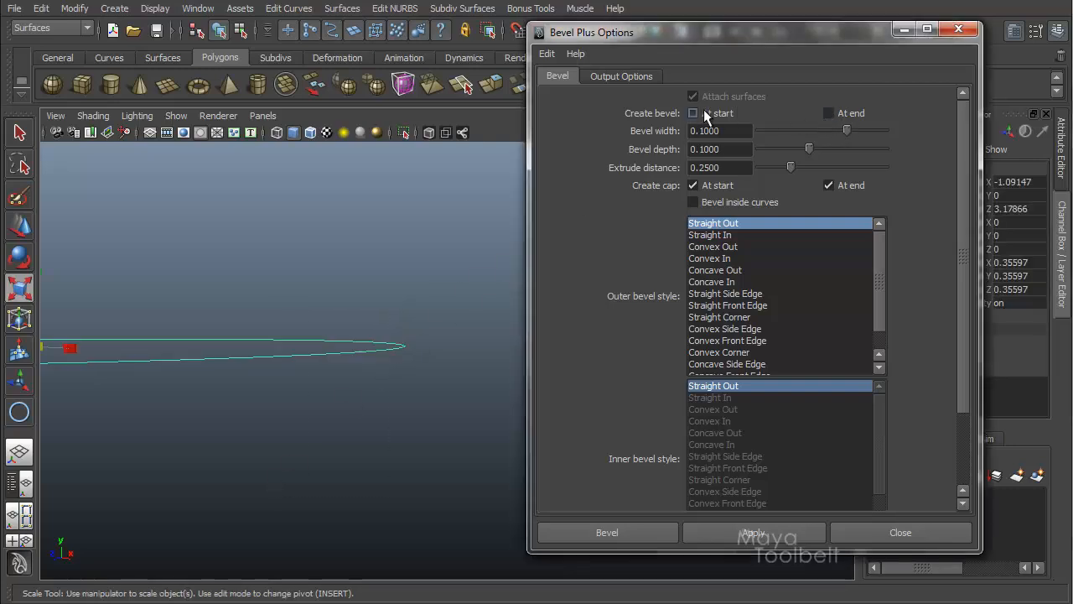
left_click(771, 536)
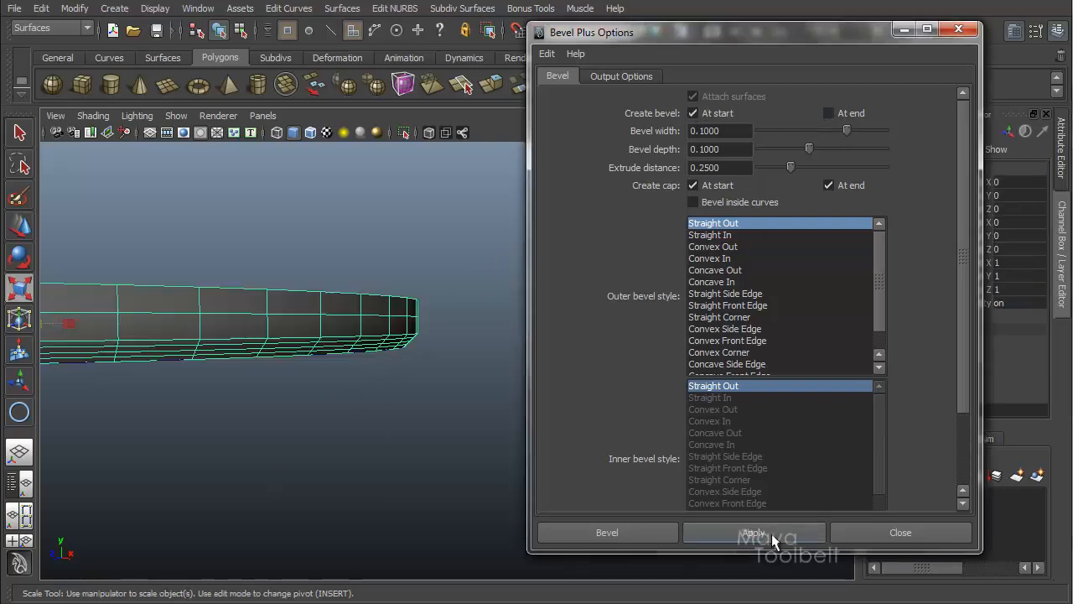
Step: Inspect the new bevel's edge, then select and delete that beveled object
left_click_drag(439, 378, 411, 331, "alt")
left_click_drag(409, 283, 404, 347, "alt")
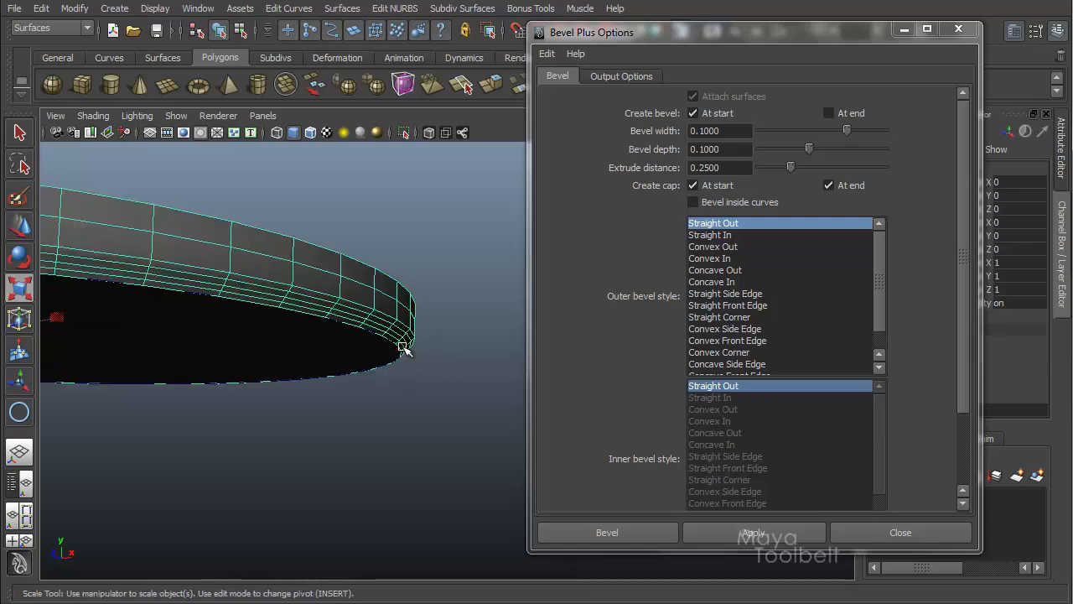
left_click_drag(436, 356, 284, 406, "alt")
key("Delete")
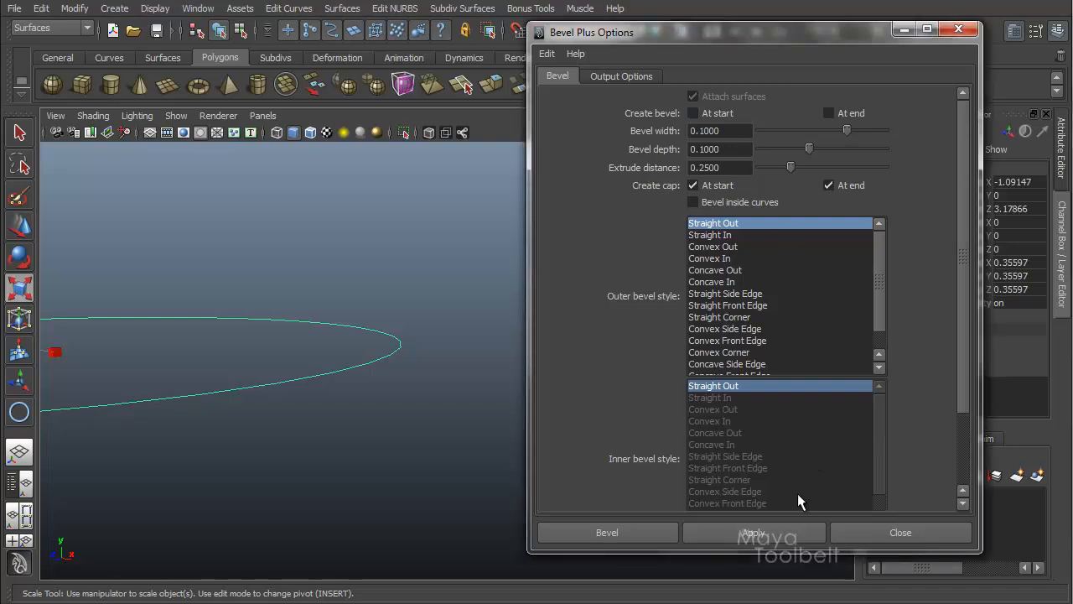
Step: Try Bevel Plus with both start and end bevels disabled, view the result, and undo it
left_click(777, 530)
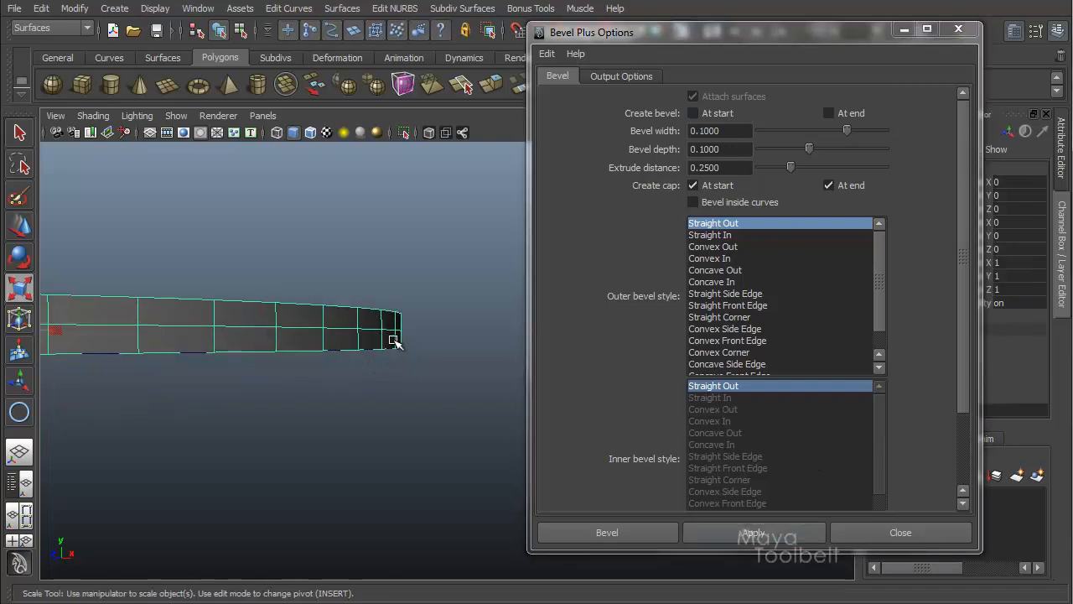
left_click_drag(394, 341, 602, 215, "alt")
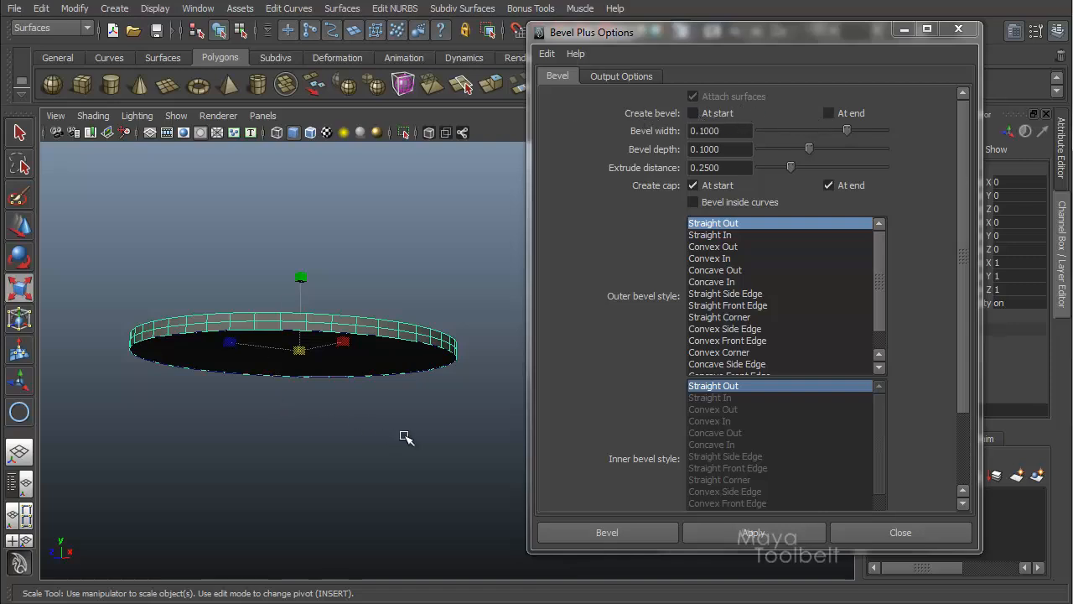
left_click_drag(406, 382, 451, 330, "alt")
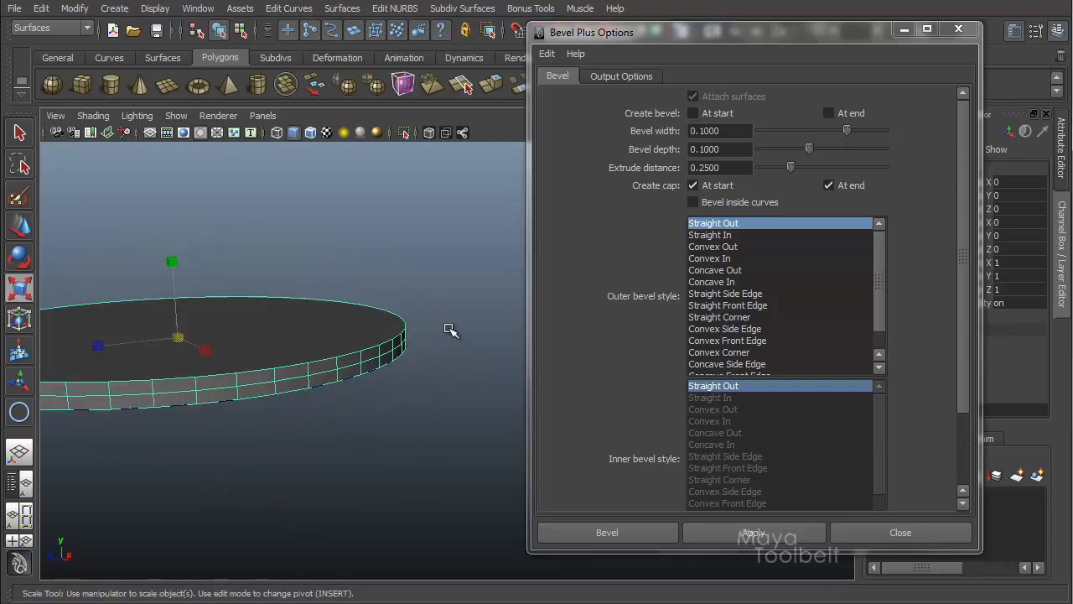
key("ctrl+z")
Step: Enable bevels at both start and end, reset the option settings, apply Bevel Plus, and minimize the options dialog
left_click_drag(448, 367, 462, 302, "alt")
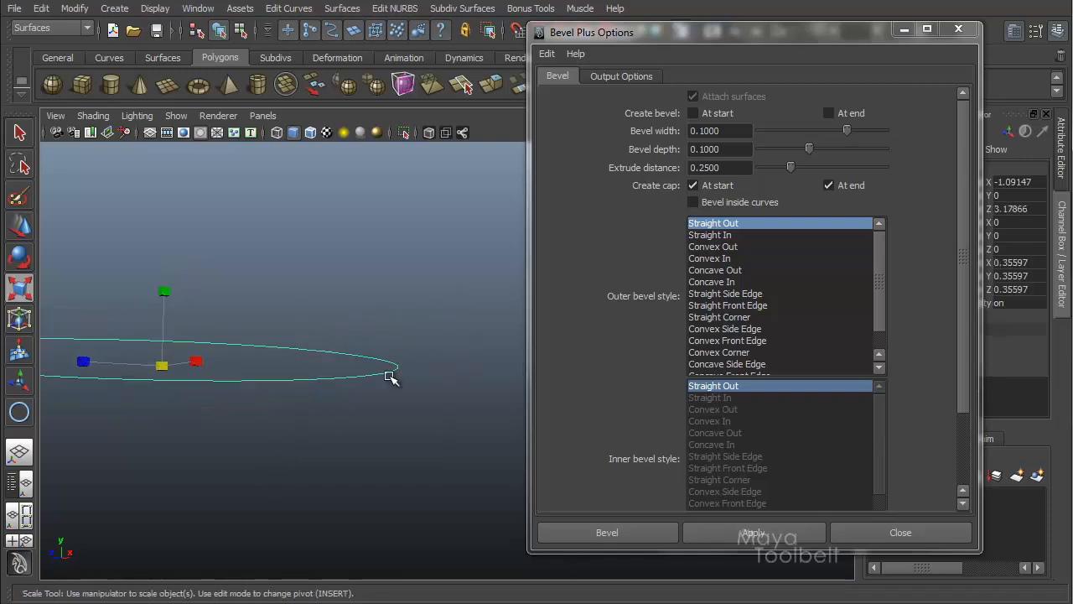
left_click(693, 113)
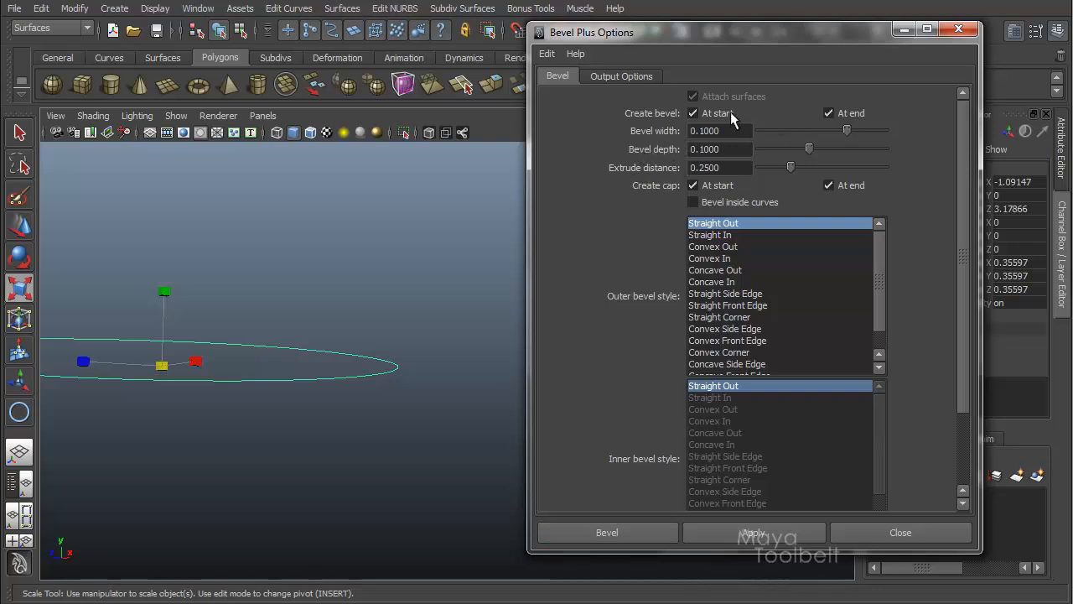
left_click(548, 54)
left_click(560, 76)
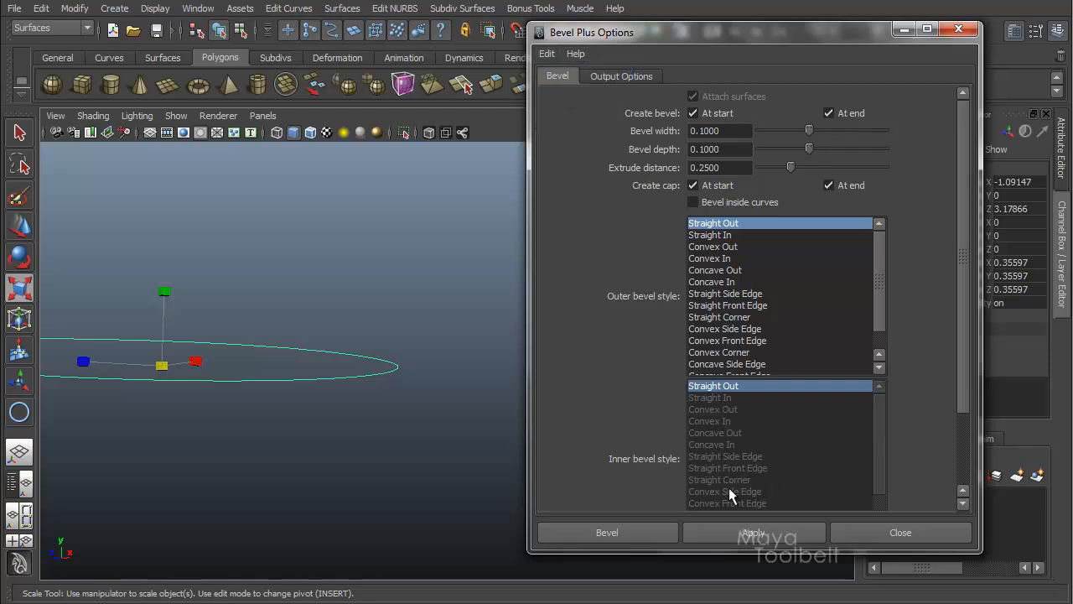
left_click(741, 529)
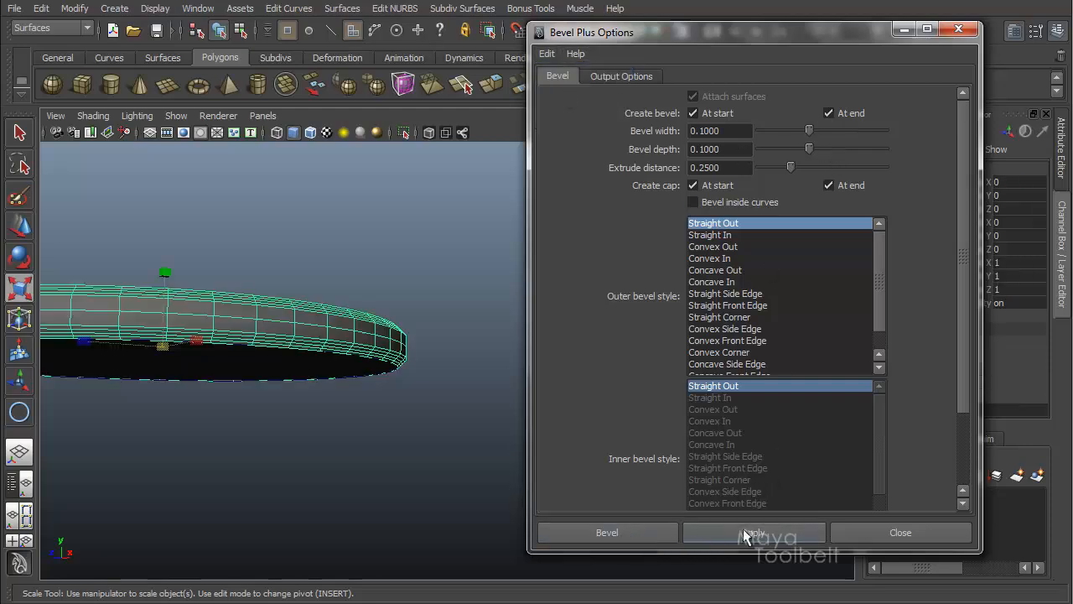
left_click(905, 31)
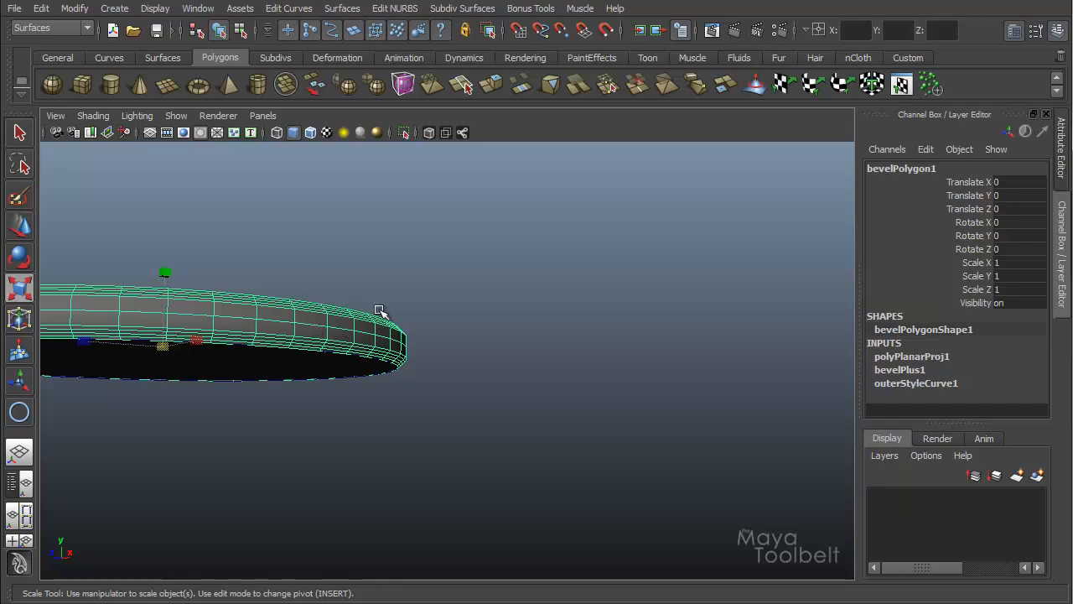
Step: Show the bevelPlus1 input node's attributes for the new beveled object
right_click_drag(376, 307, 584, 319, "alt")
left_click_drag(584, 319, 948, 403, "alt")
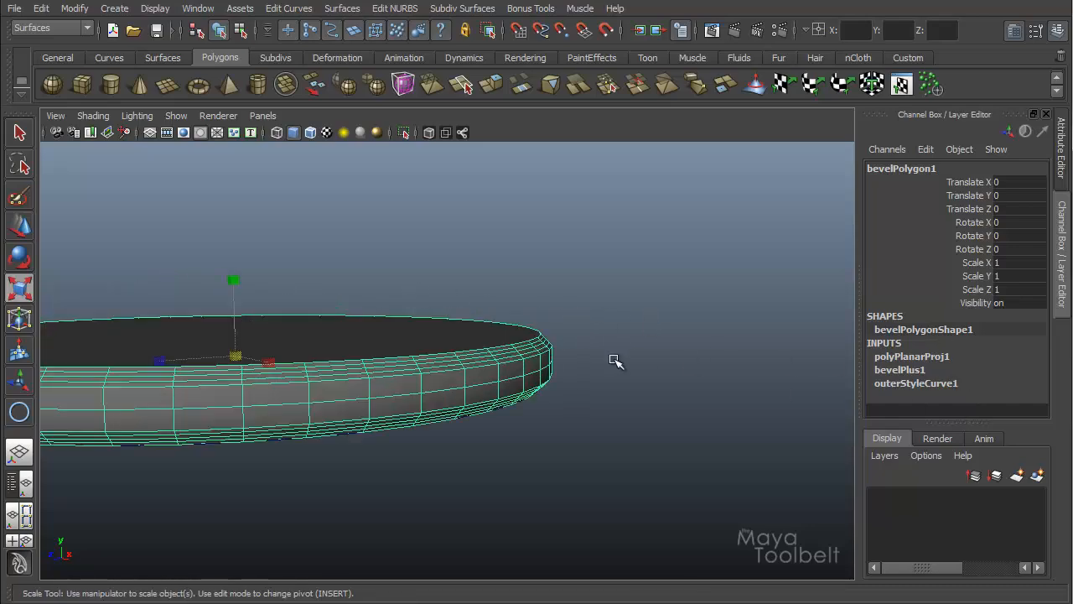
left_click_drag(636, 336, 793, 331, "alt")
left_click(882, 370)
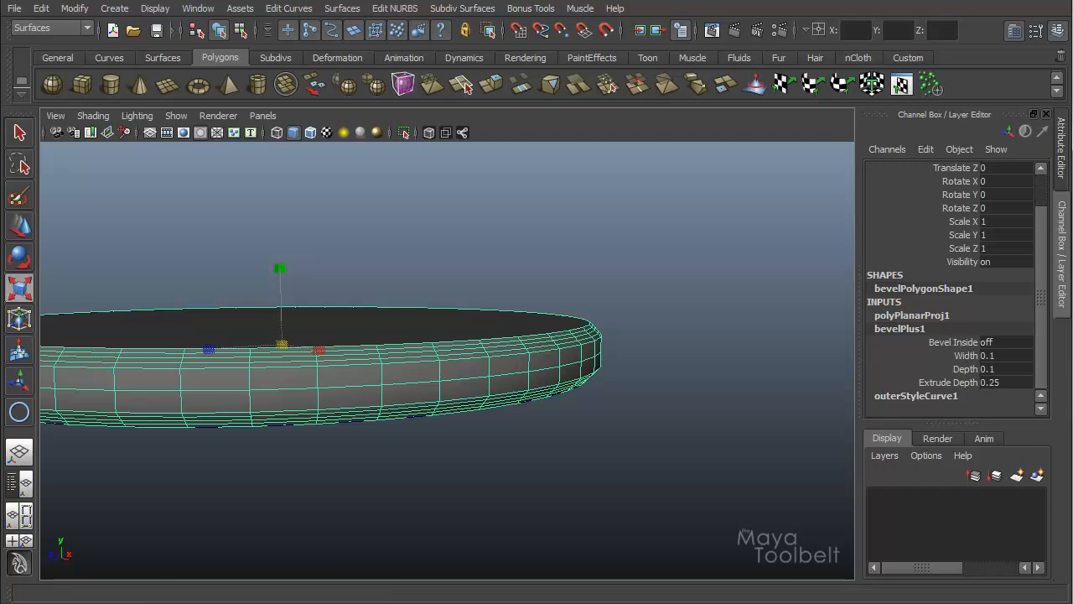
key("alt+Tab")
left_click_drag(818, 31, 714, 32)
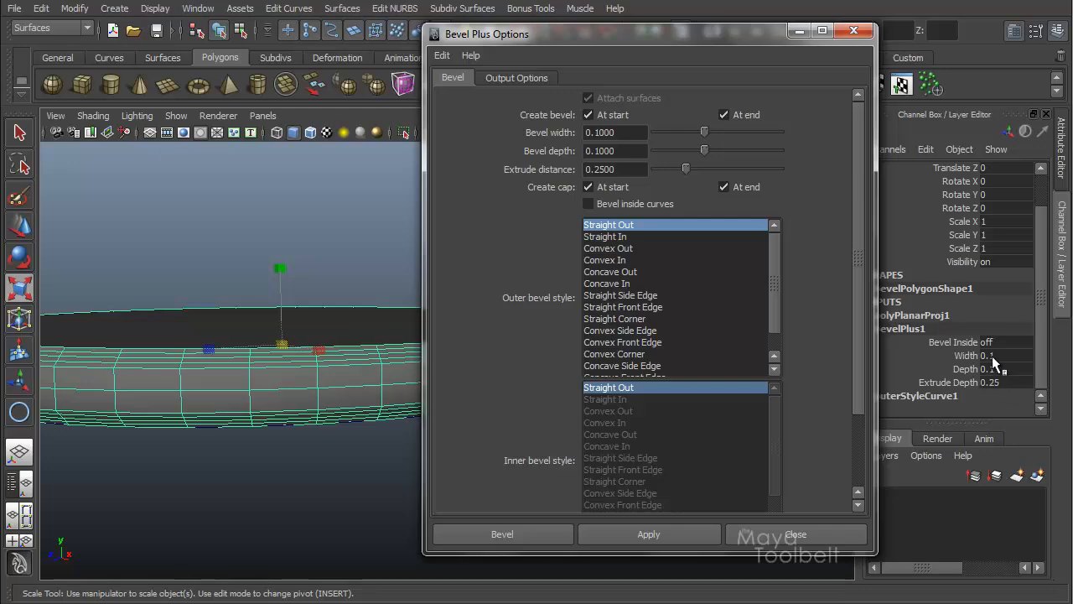
left_click(799, 32)
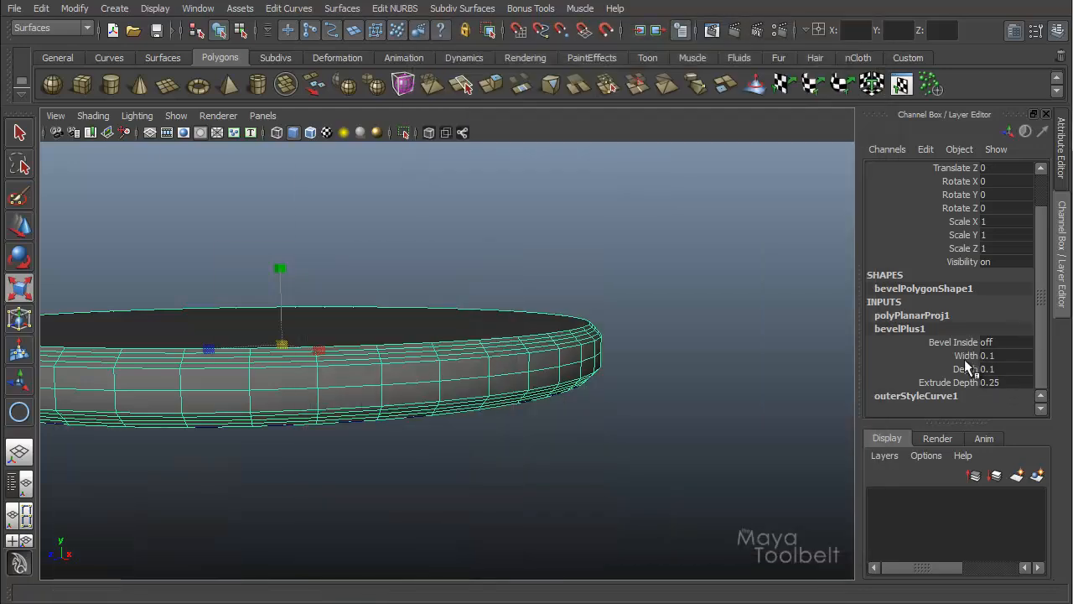
Step: Set the bevelPlus1 Width to 0.21
left_click(965, 355)
middle_click_drag(766, 340, 678, 333)
left_click_drag(678, 332, 584, 369, "alt")
left_click_drag(693, 287, 702, 328, "alt")
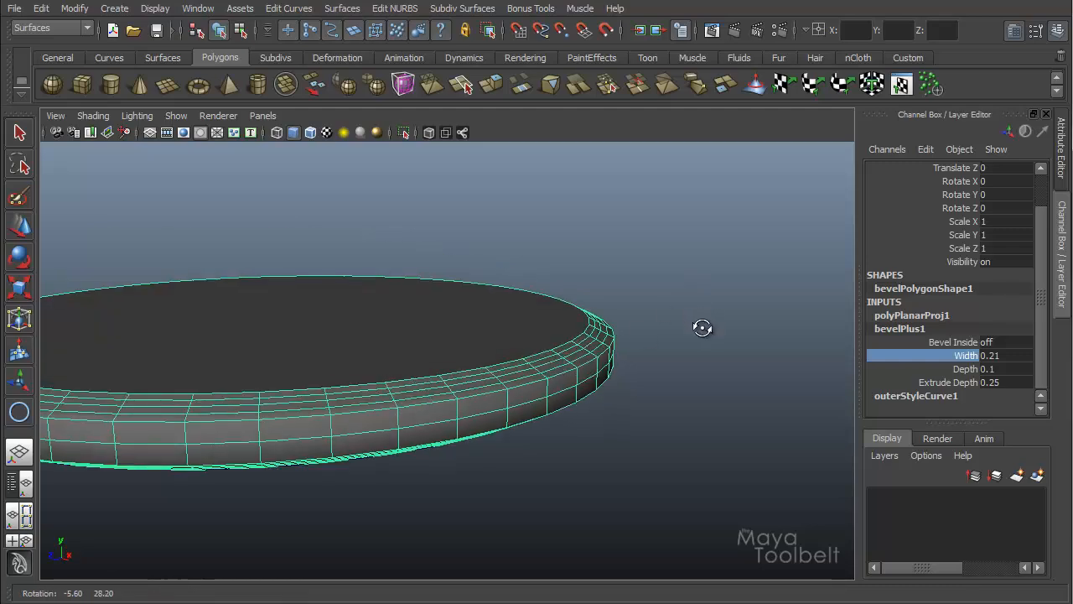
Step: Set the bevel Depth to 0.33 and the Extrude Depth to 0.77
left_click(964, 369)
mouse_move(678, 334)
middle_mouse_down()
mouse_move(702, 330)
mouse_move(690, 338)
middle_mouse_up()
left_click_drag(667, 336, 616, 326, "alt")
right_click_drag(616, 326, 677, 325, "alt")
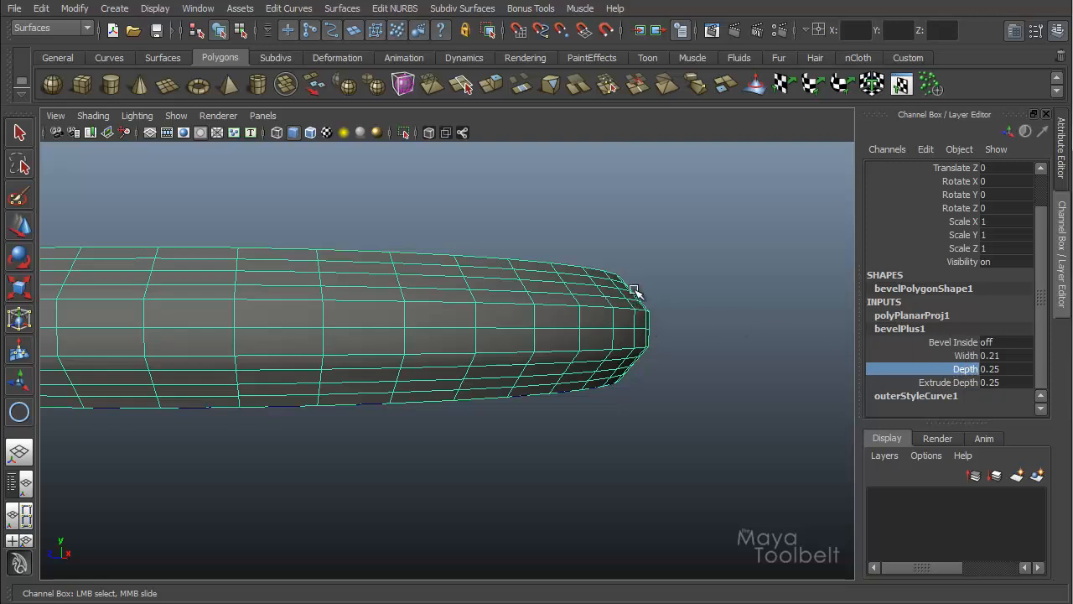
middle_click_drag(642, 307, 721, 323)
left_click(937, 383)
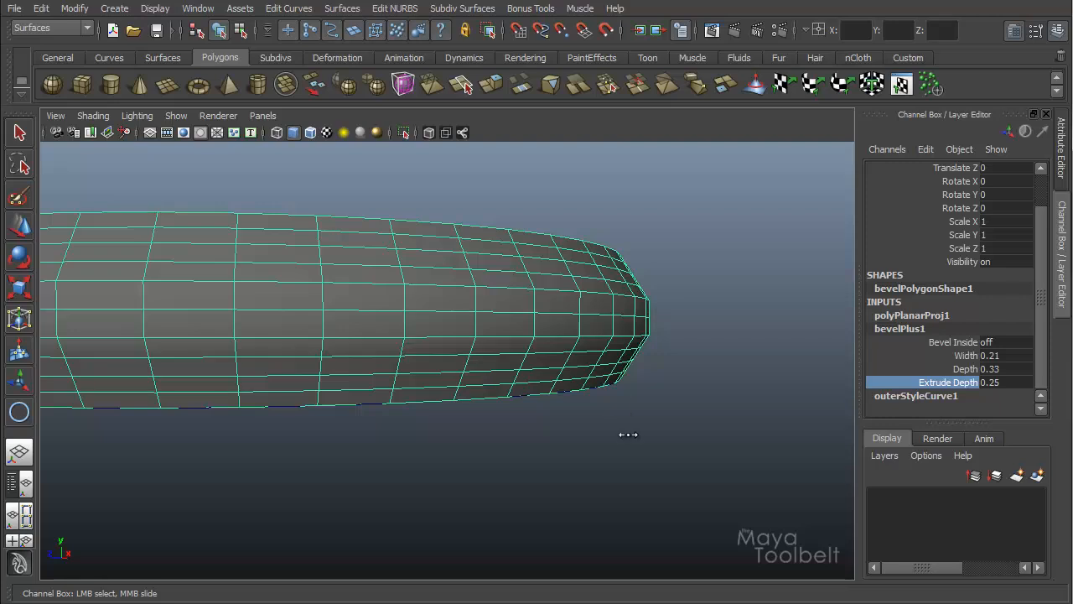
middle_click_drag(623, 434, 676, 440)
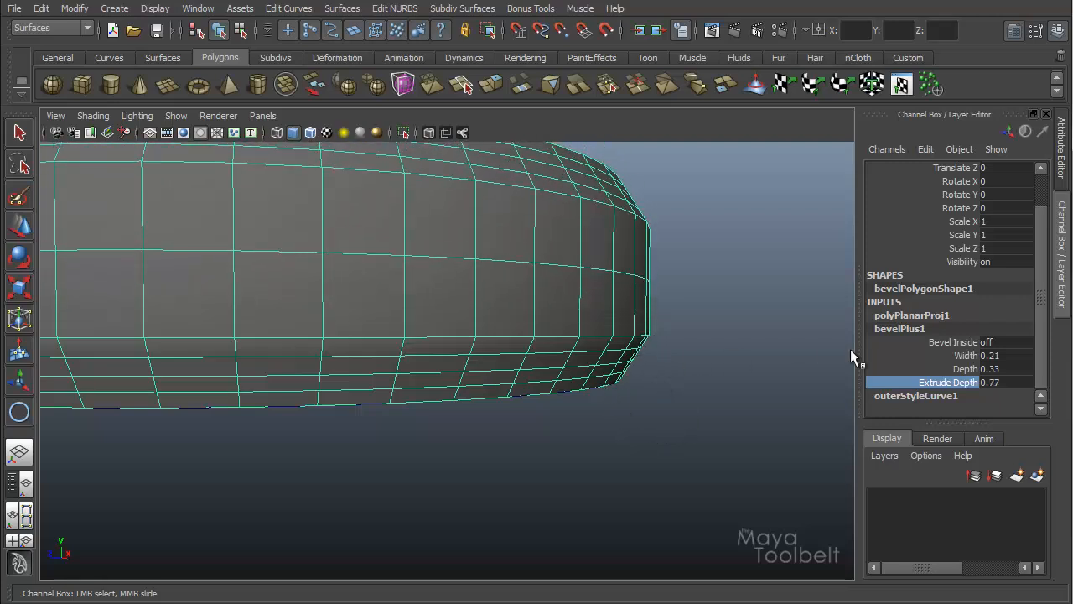
Step: Set the bevel Depth to 0.21 and increase the Extrude Depth to 1.99
left_click(969, 369)
middle_click_drag(719, 363, 709, 364)
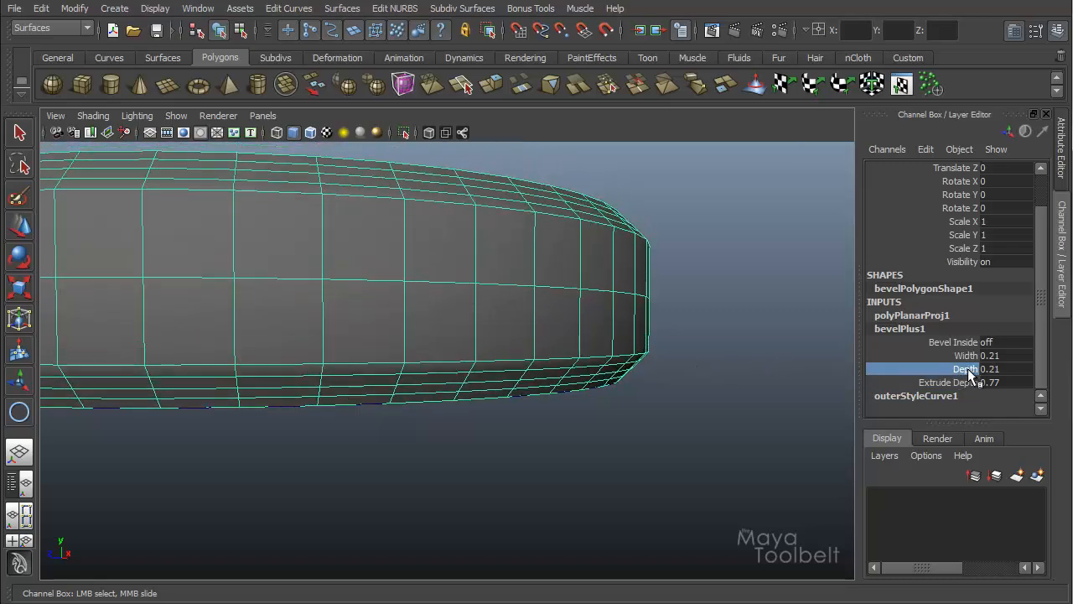
left_click_drag(730, 304, 627, 232, "alt")
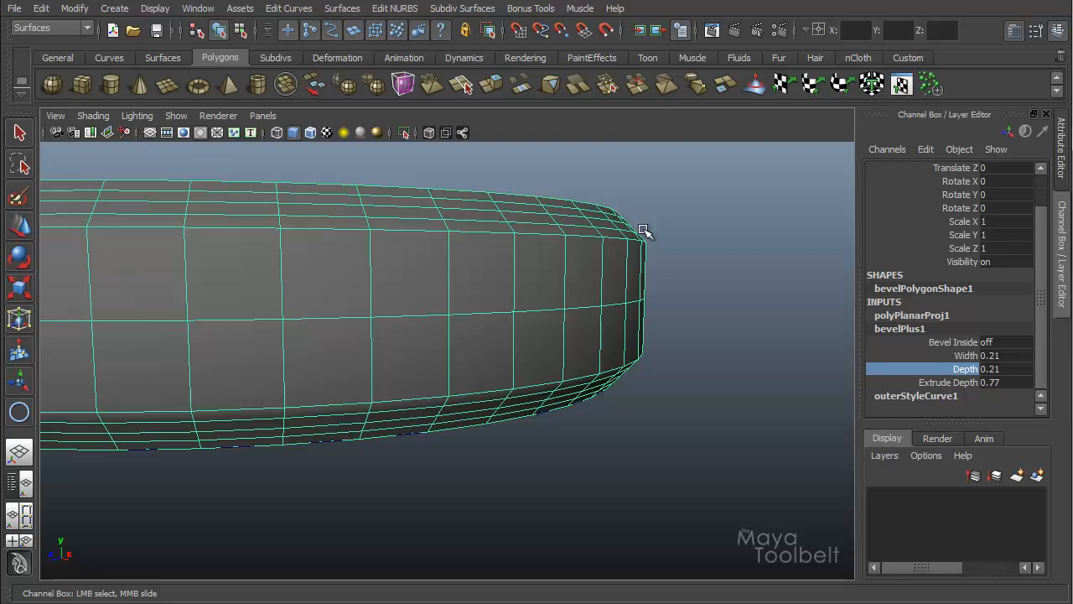
left_click_drag(688, 307, 635, 364, "alt")
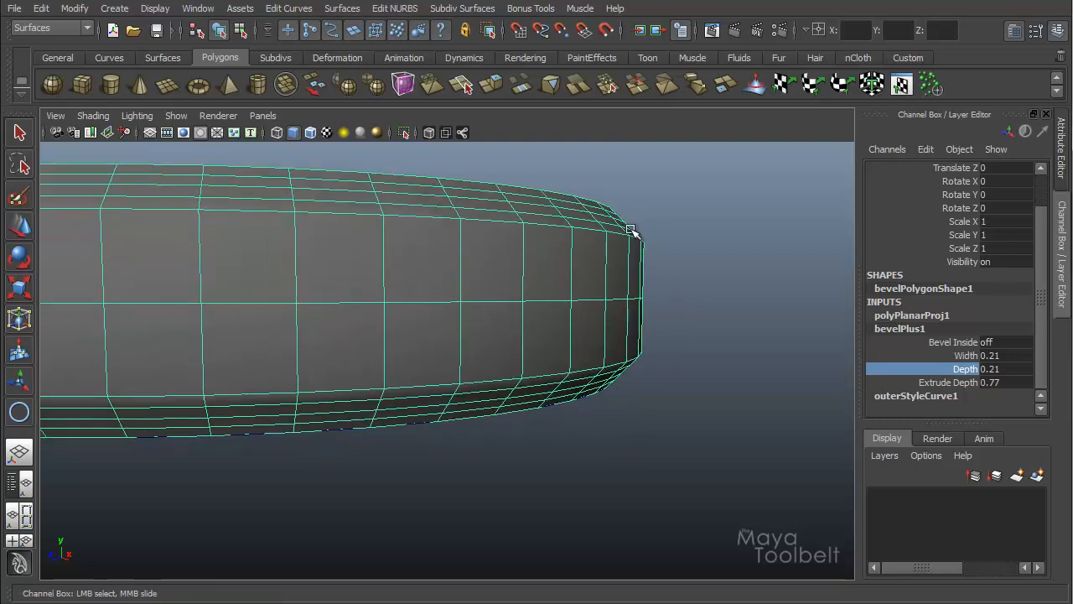
left_click(947, 382)
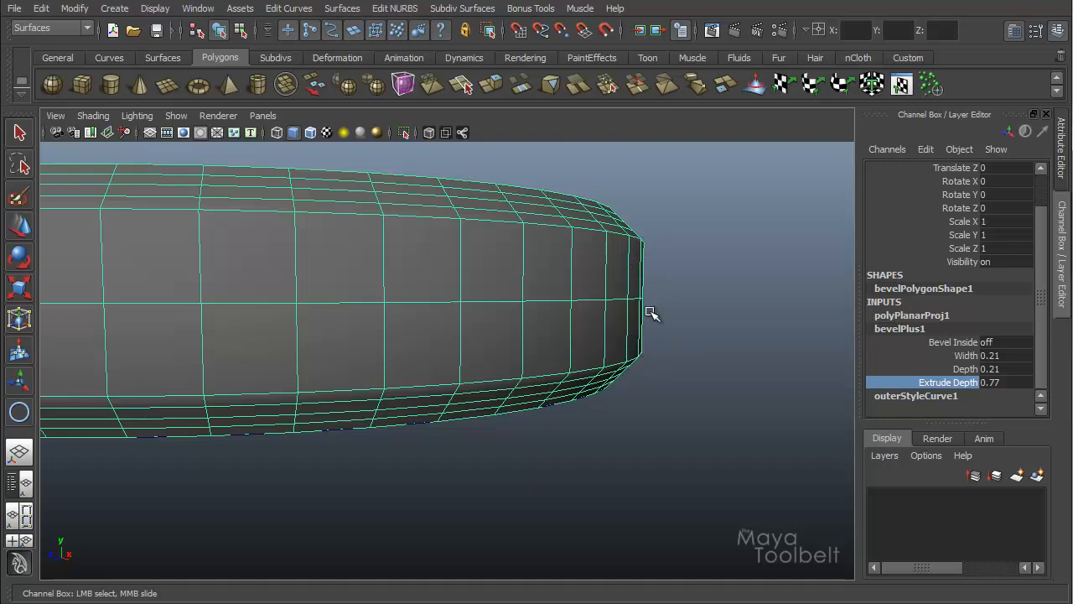
middle_click_drag(652, 313, 738, 332)
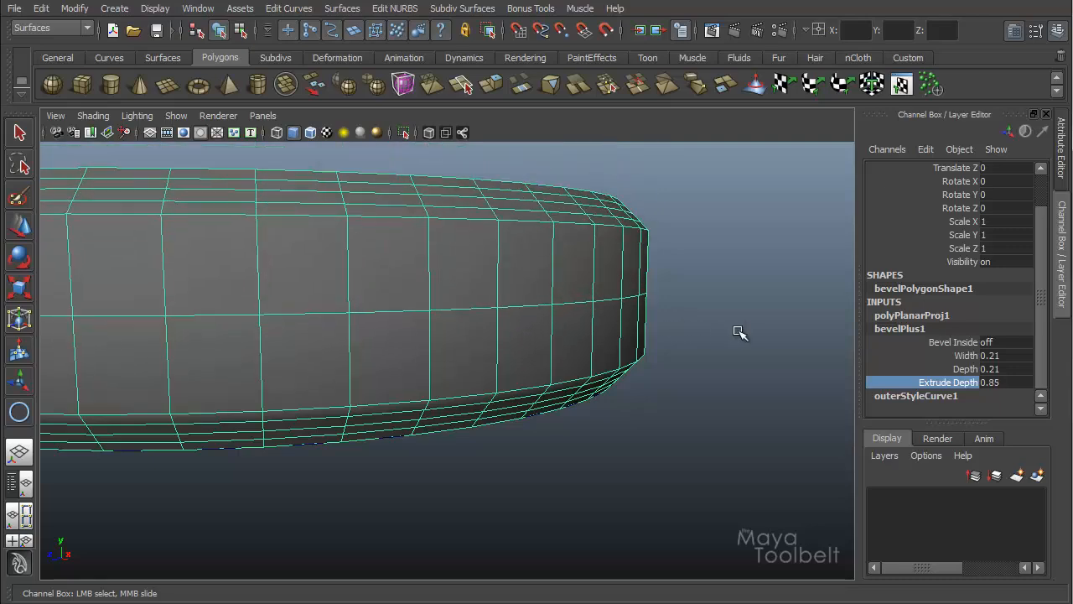
right_click_drag(738, 332, 561, 318, "alt")
middle_click_drag(639, 328, 728, 341)
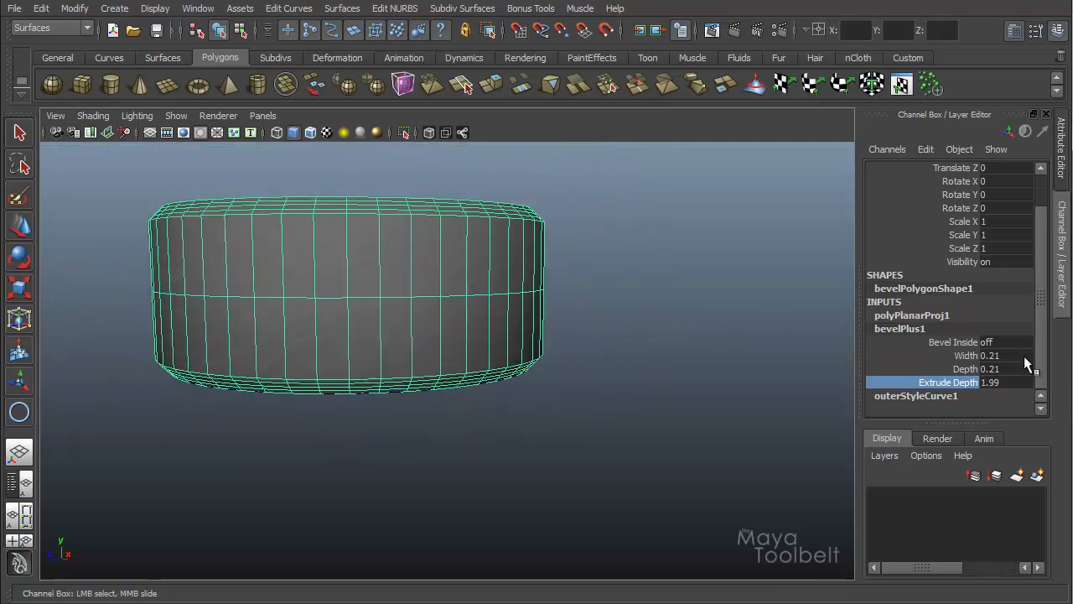
Step: Set the bevel Depth to 0.14 and the Width to 0.13
left_click(965, 369)
middle_click_drag(644, 318, 643, 293)
left_click(966, 356)
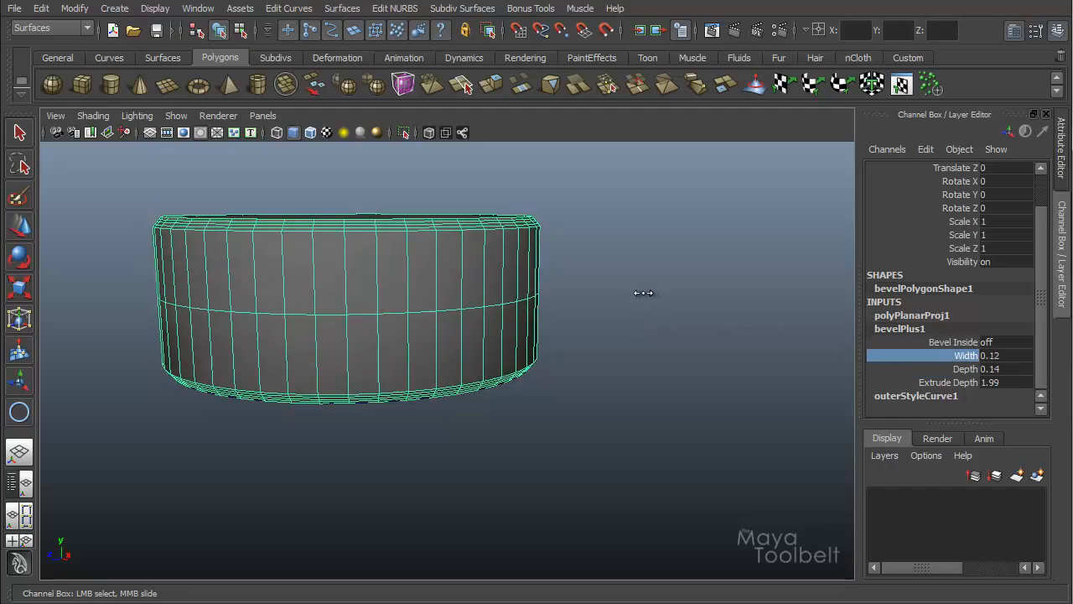
left_click_drag(589, 265, 591, 230, "alt")
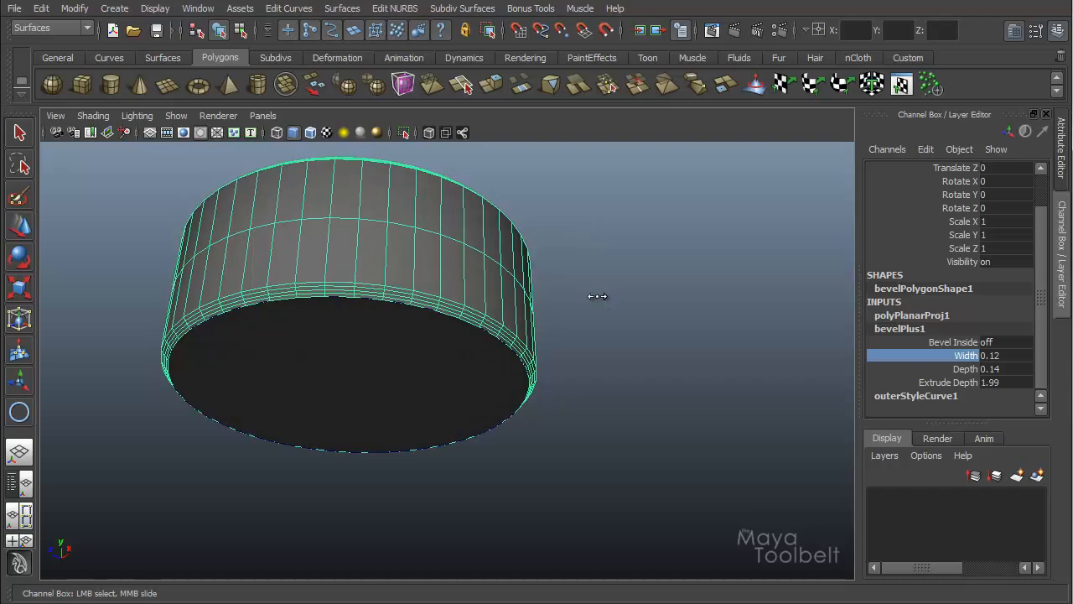
middle_click_drag(599, 297, 598, 296)
left_click_drag(671, 304, 634, 354, "alt")
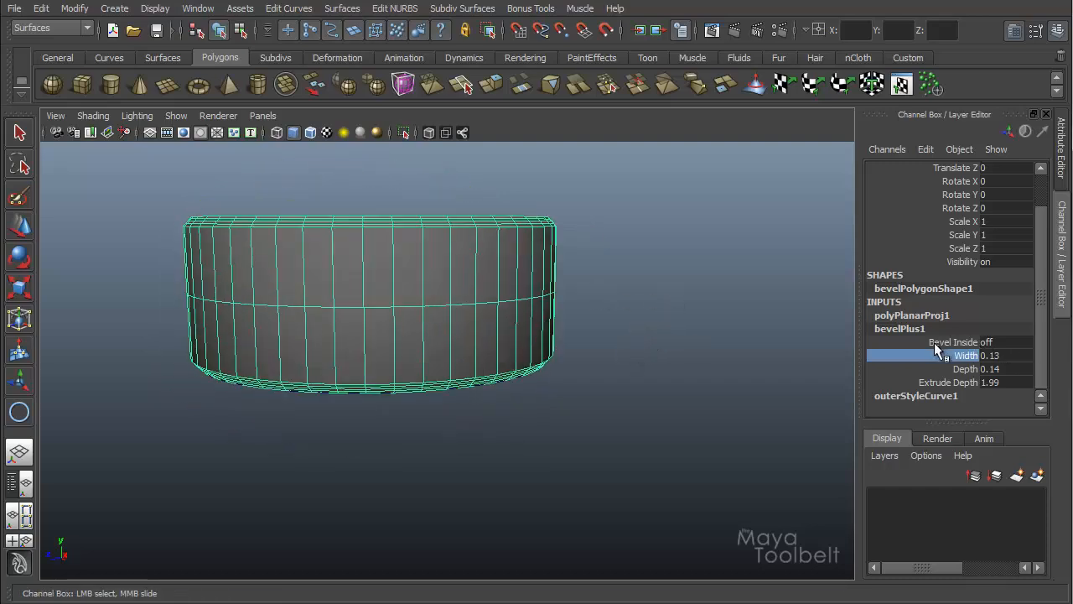
left_click_drag(654, 327, 565, 285, "alt")
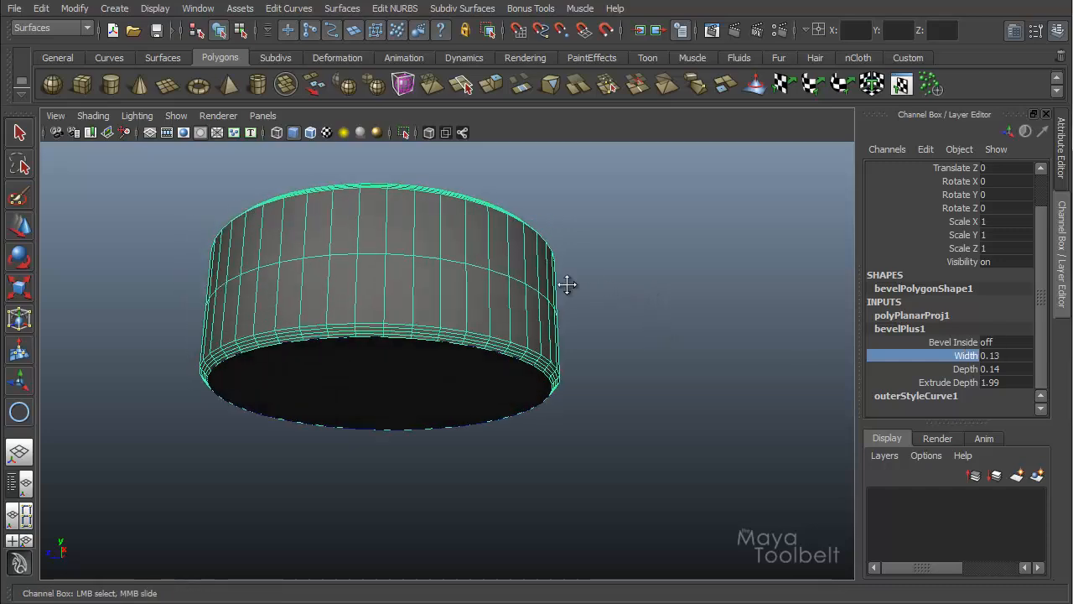
right_click_drag(565, 285, 651, 302, "alt")
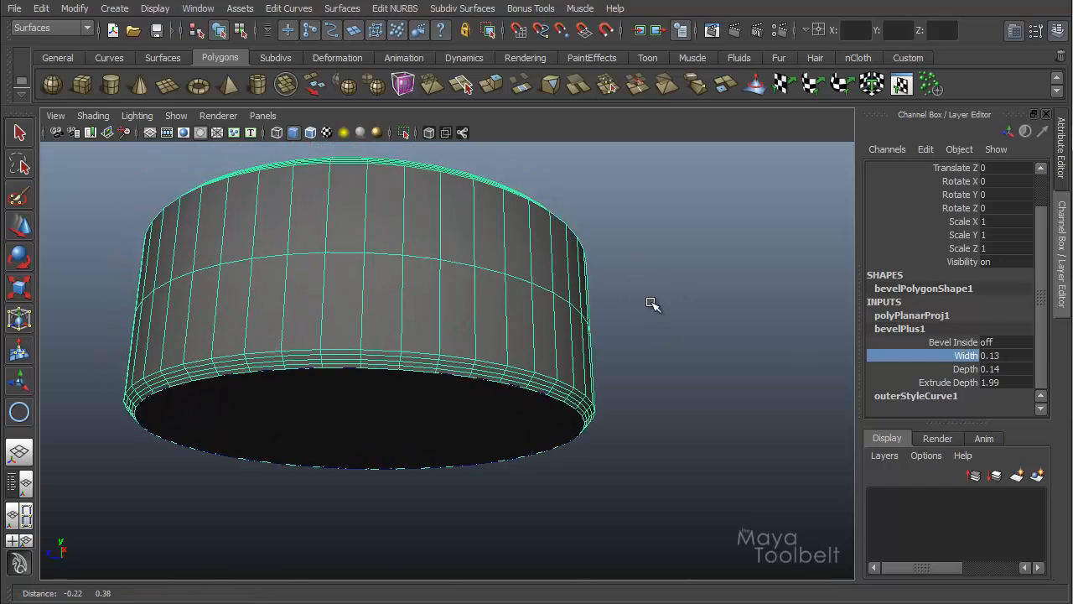
Step: Turn Bevel Inside on for the bevelPlus1 node
double_click(1010, 341)
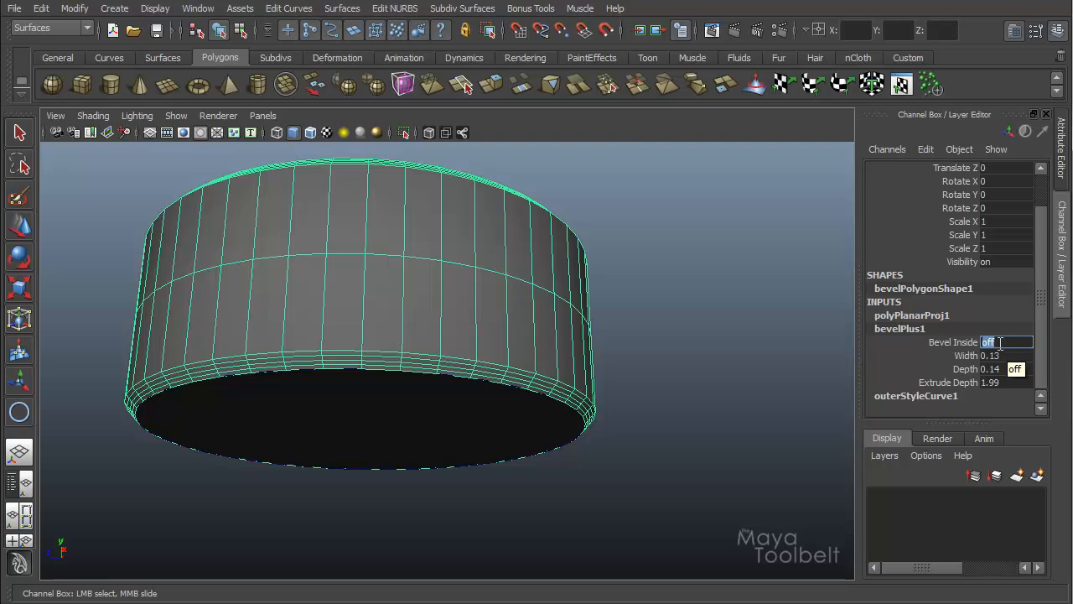
key("Return")
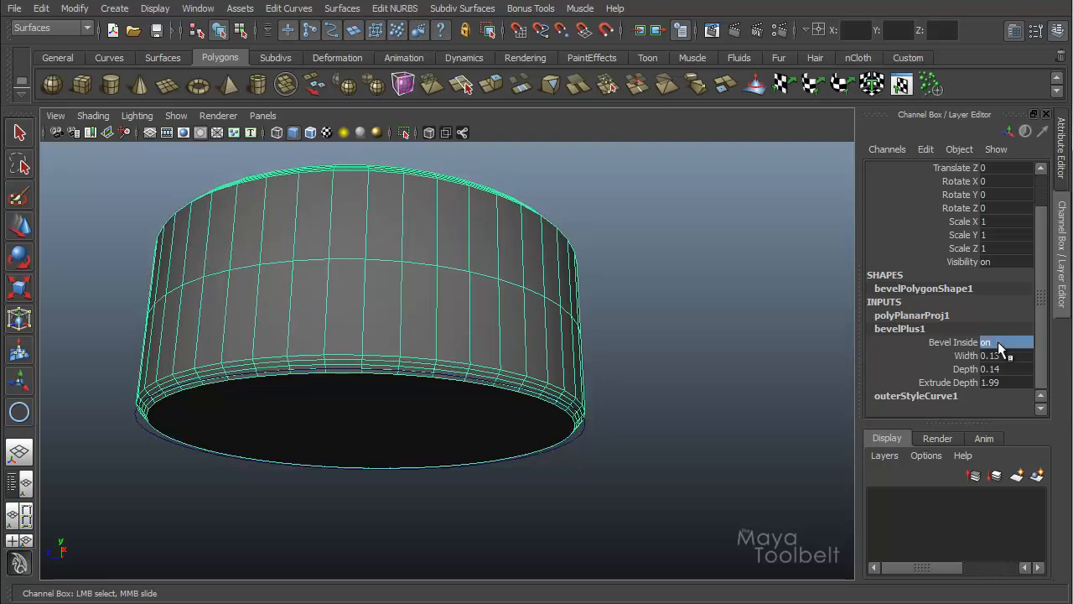
Step: Toggle Bevel Inside off and back on for the bevelPlus1 node to compare the result
type("0")
key("Return")
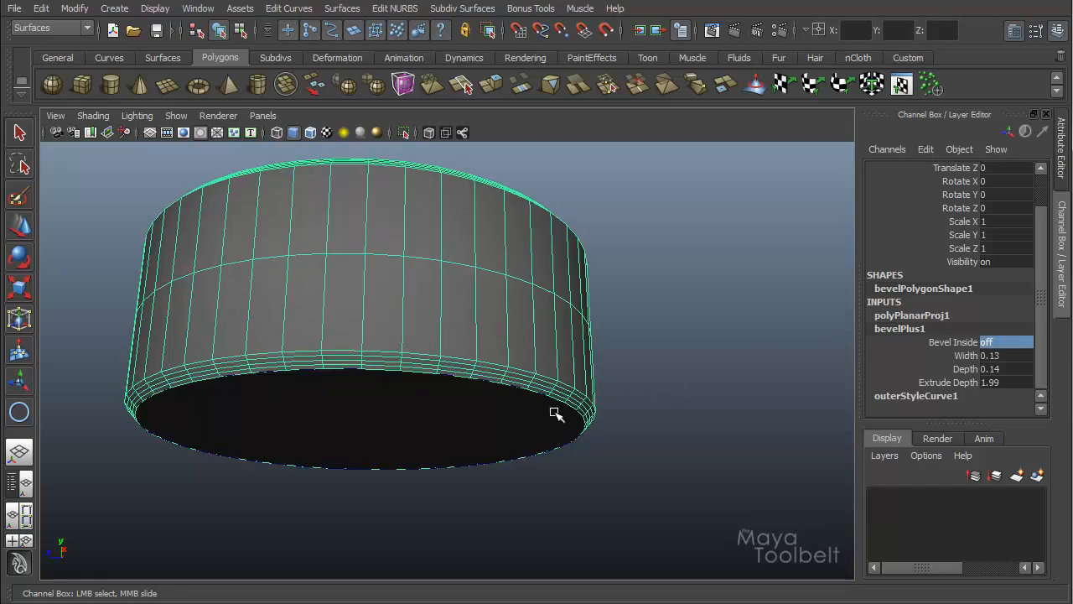
scroll(556, 412, "up", 5)
left_click(1006, 342)
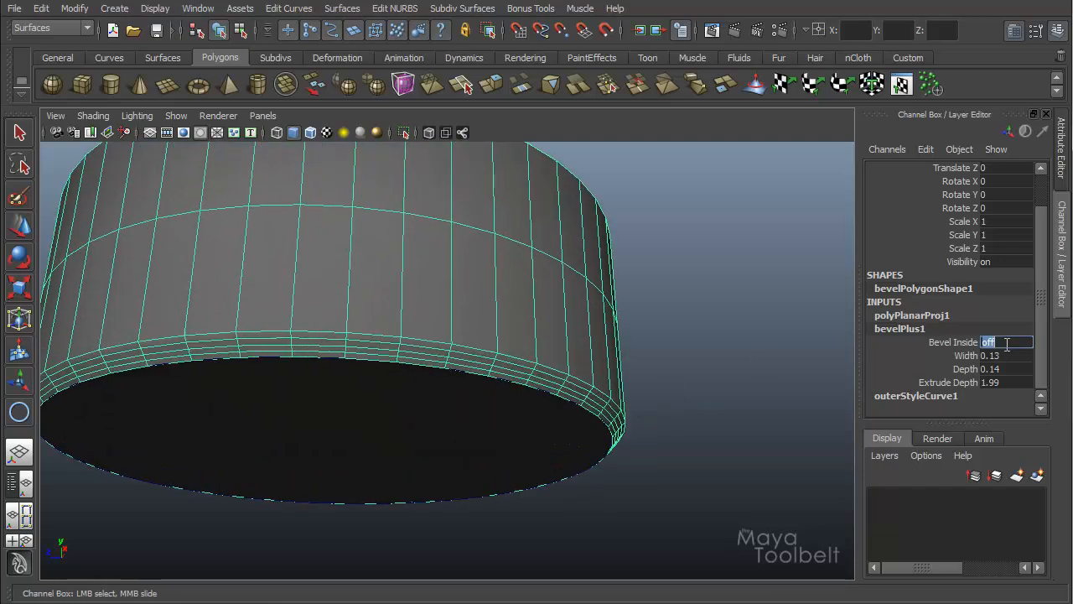
key("Return")
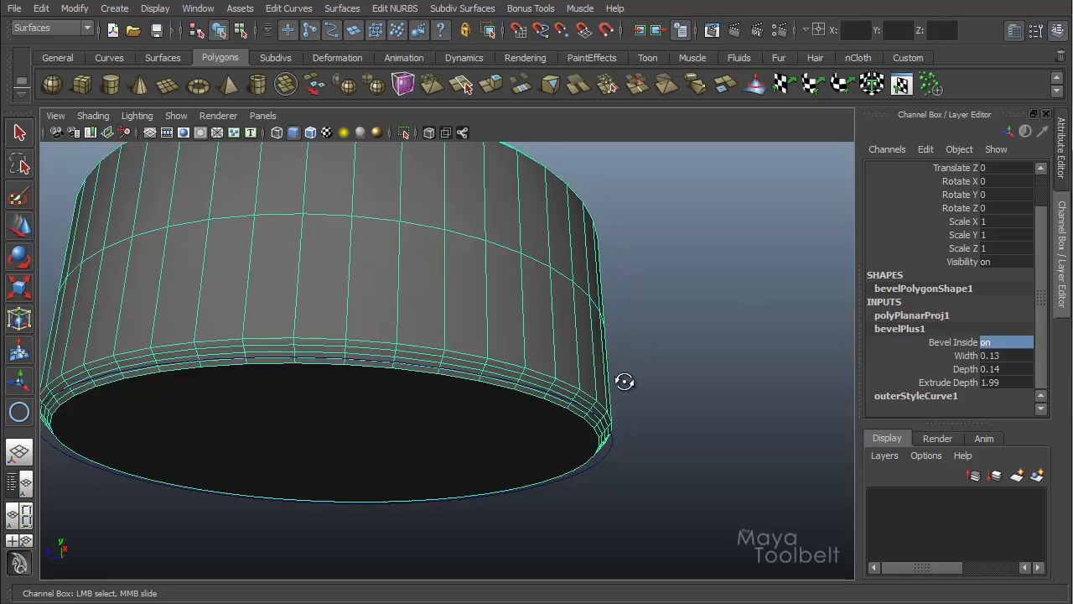
Step: Slide the bevel Width interactively to 0.11 while watching the disc's lower edge
left_click_drag(625, 383, 617, 421, "alt")
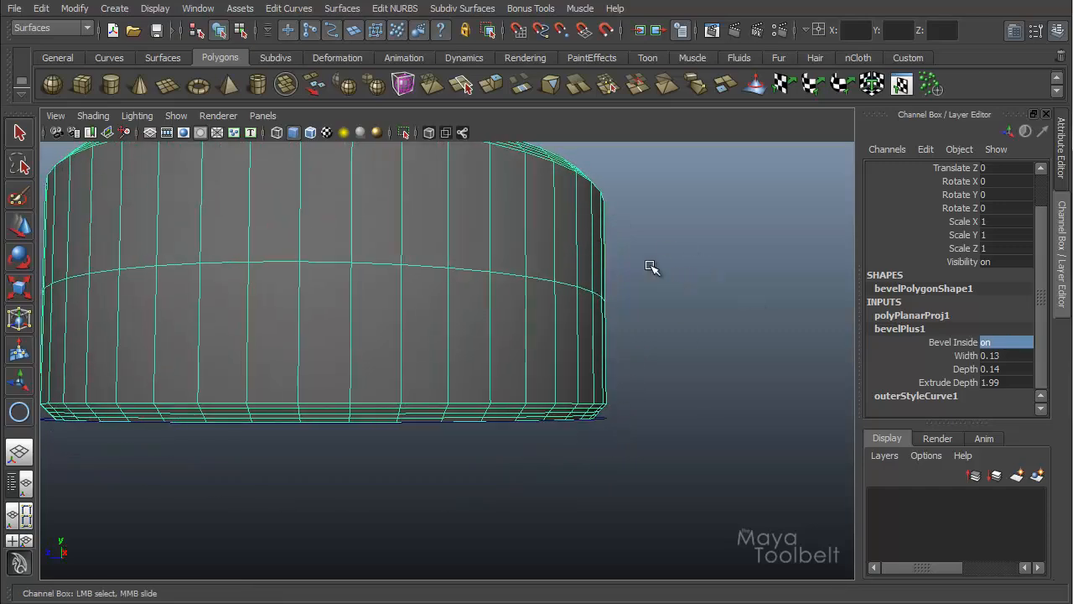
left_click_drag(634, 232, 617, 258, "alt")
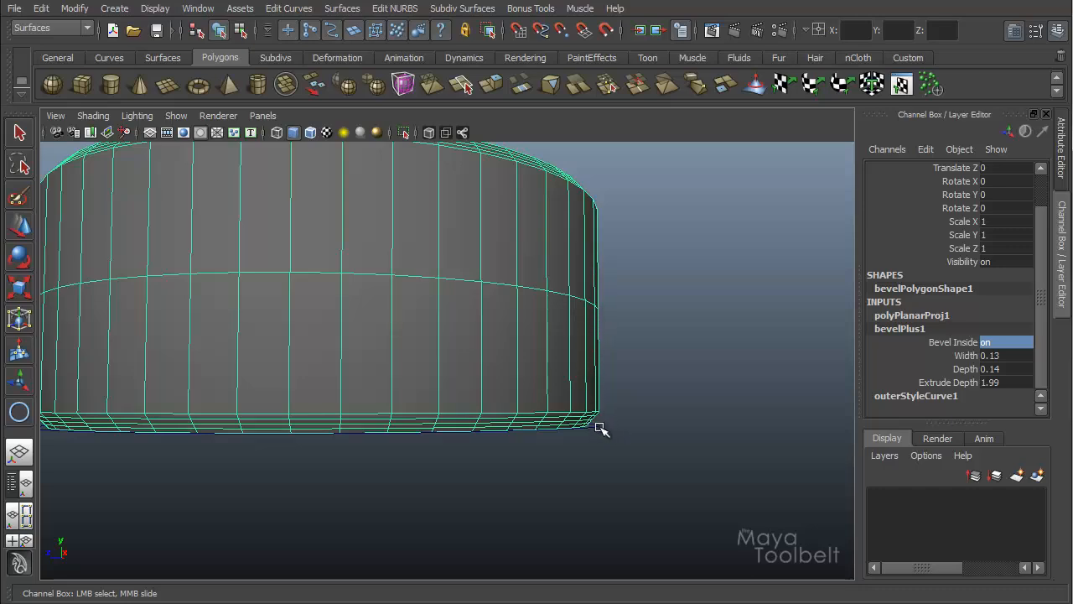
left_click_drag(556, 415, 537, 374, "alt")
right_click_drag(537, 374, 688, 442, "alt")
left_click_drag(688, 442, 715, 437, "alt")
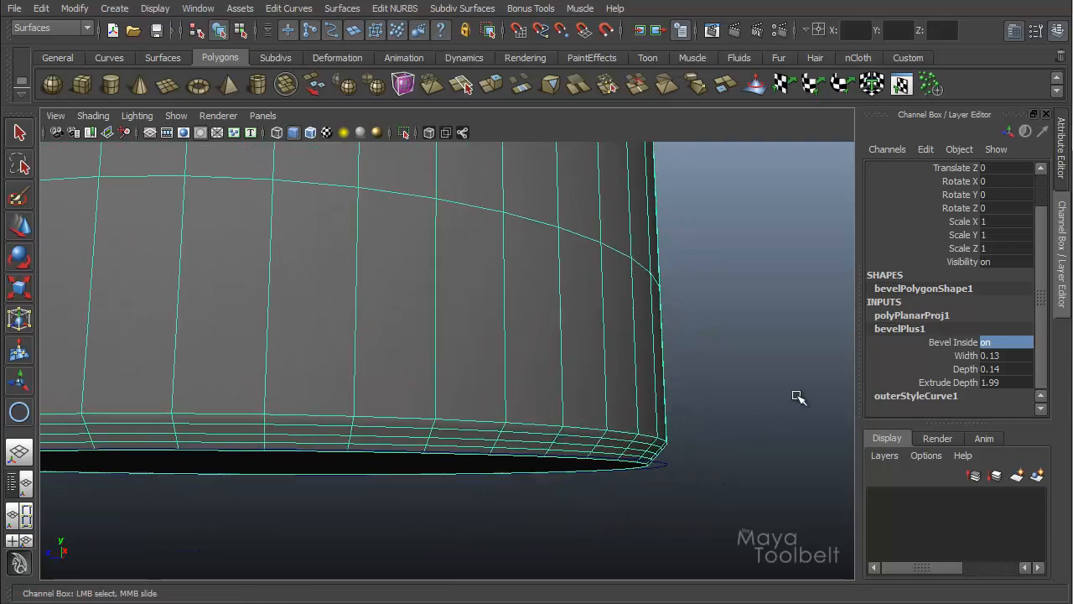
left_click(965, 354)
left_click_drag(741, 378, 734, 379, "alt")
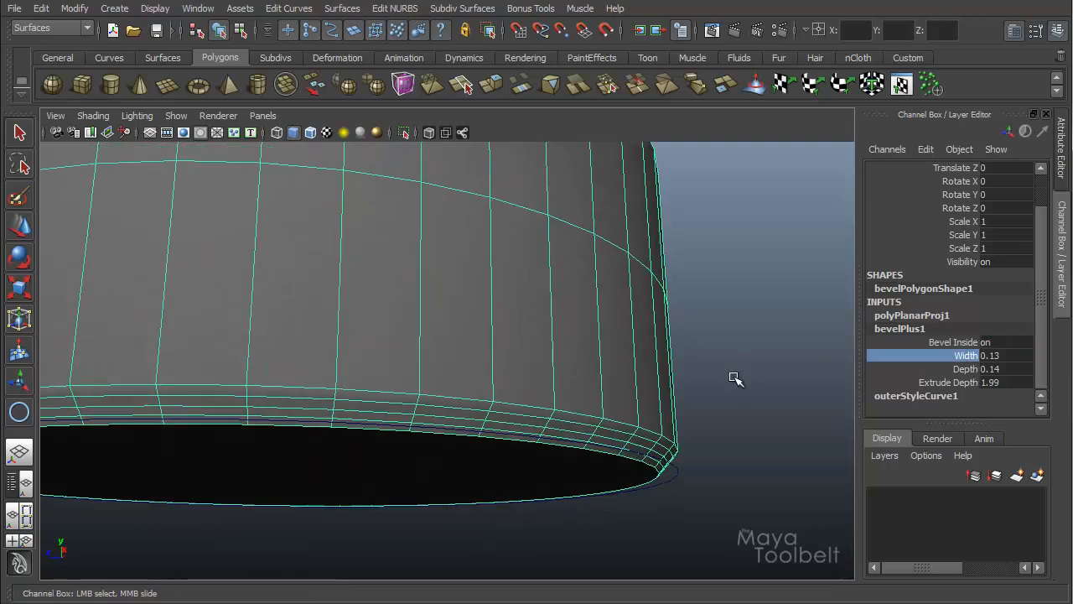
middle_click_drag(721, 368, 728, 441)
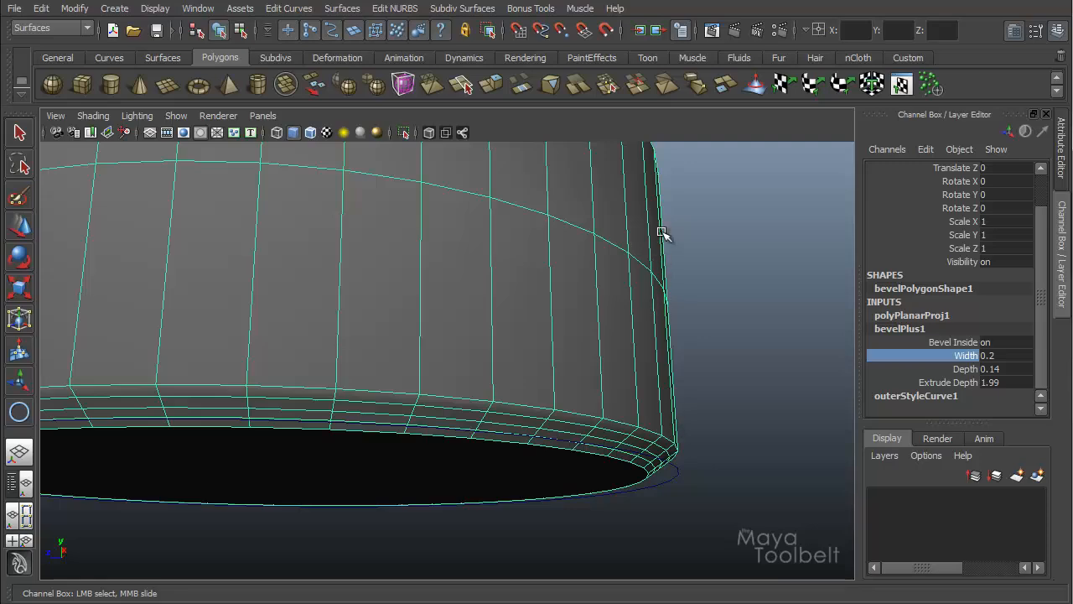
middle_click_drag(733, 380, 710, 394)
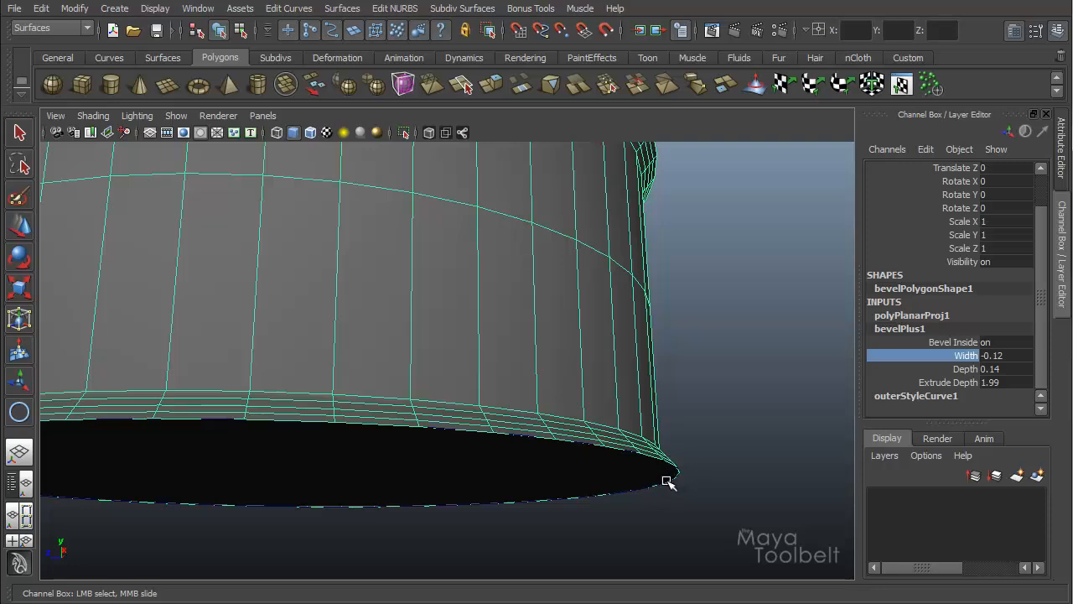
middle_click_drag(738, 414, 755, 421)
Step: Turn Bevel Inside off and readjust the bevel Width to 0.11
left_click(1005, 342)
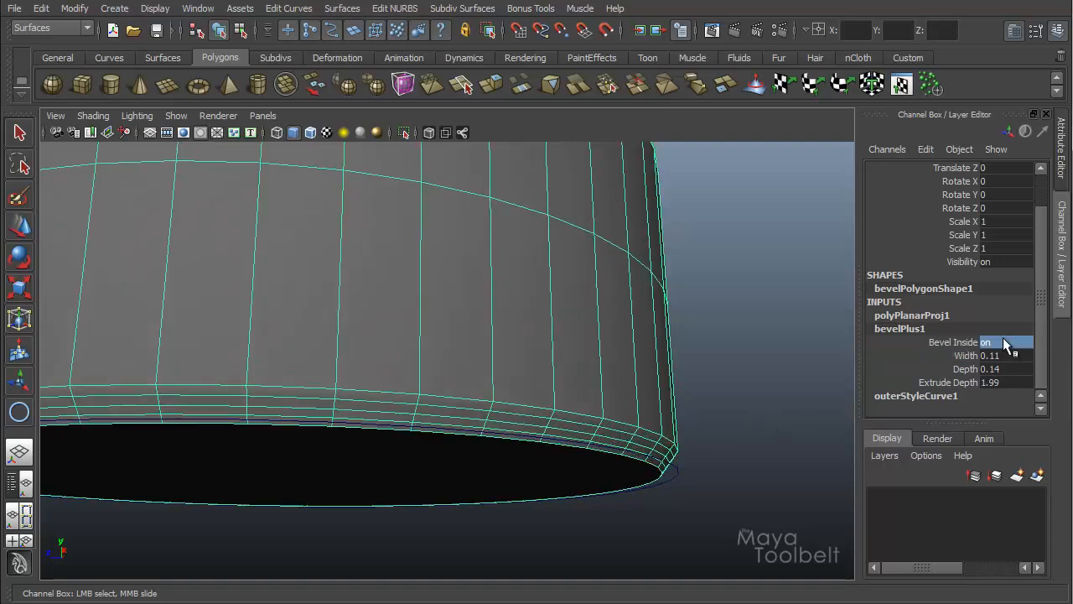
double_click(1005, 342)
type("off")
key("Return")
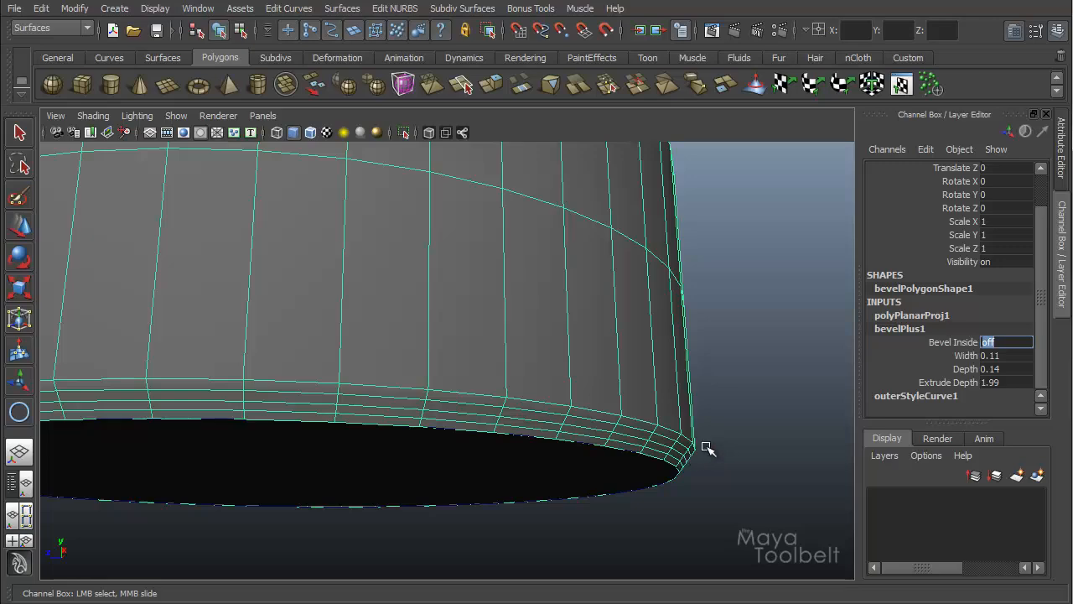
left_click(880, 358)
middle_click_drag(788, 359, 738, 410)
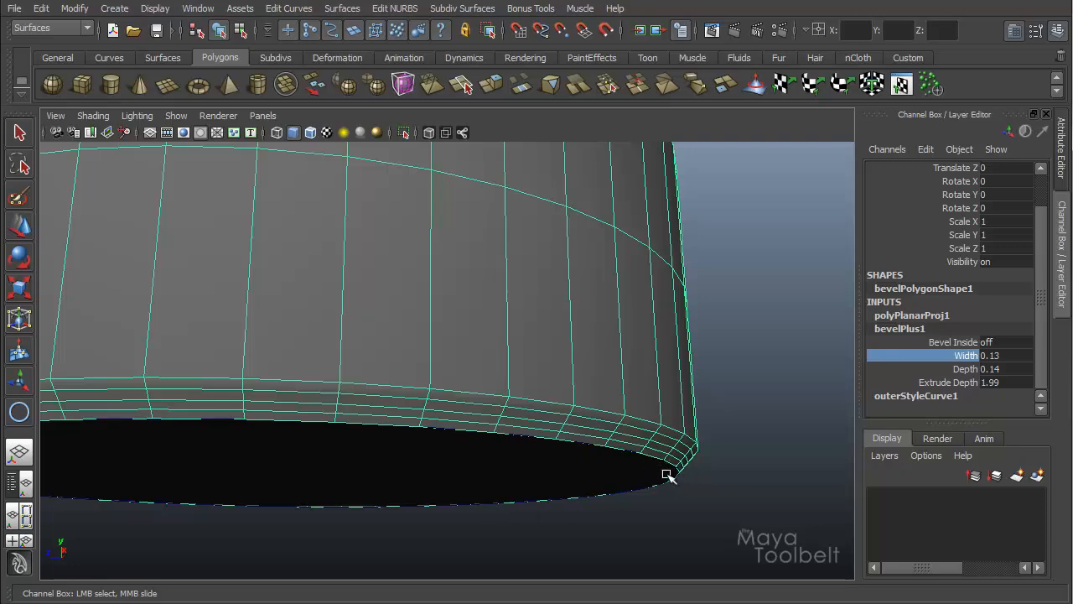
middle_click_drag(738, 401, 732, 405)
right_click_drag(708, 382, 414, 359, "alt")
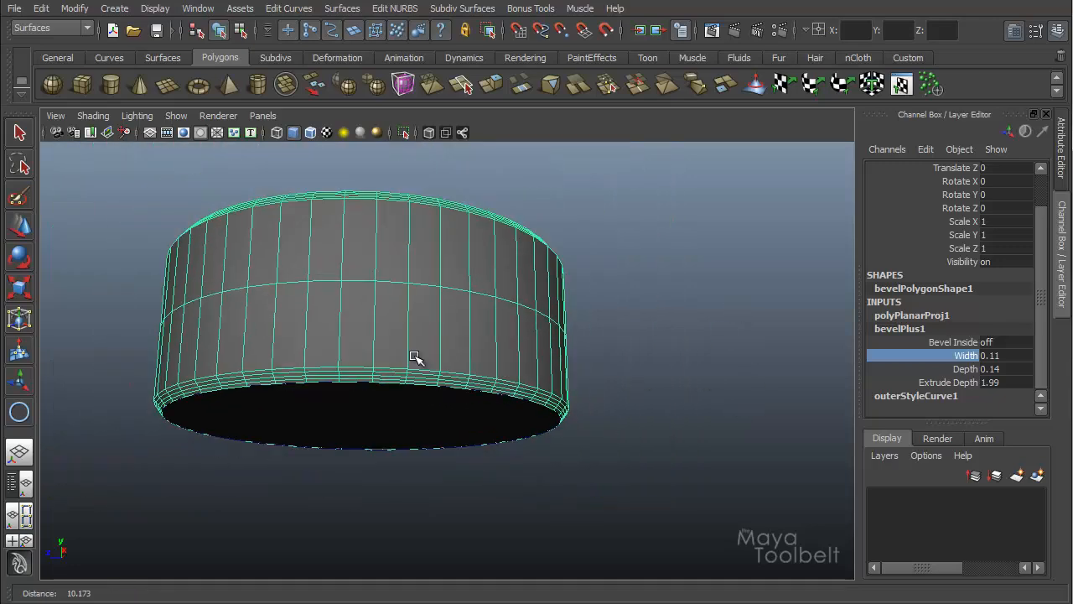
Step: Inspect the beveled disc from several angles
left_click_drag(414, 360, 442, 220, "alt")
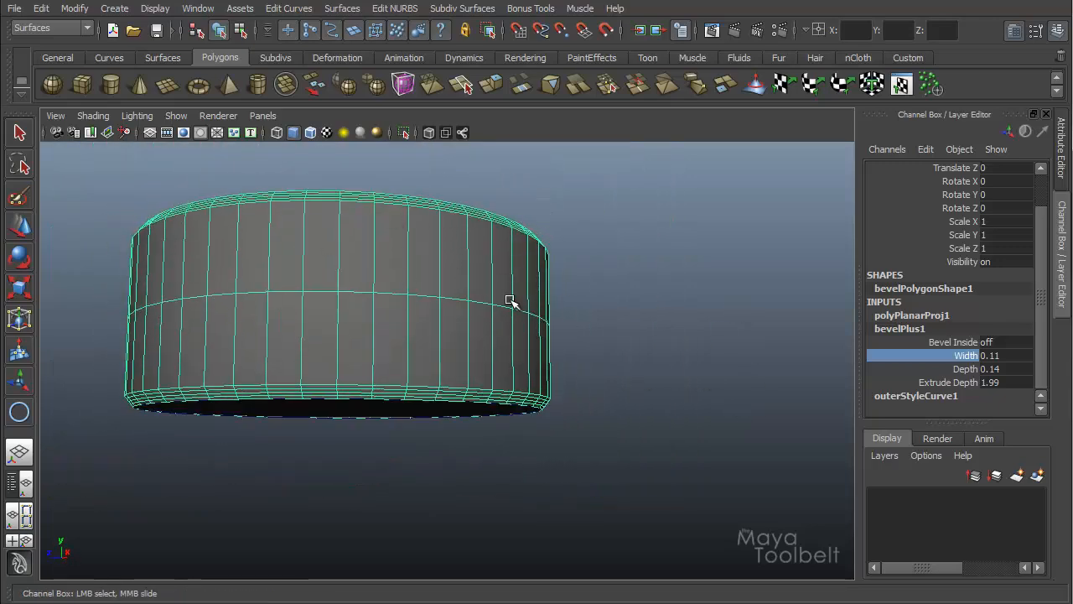
middle_click_drag(544, 302, 589, 321, "alt")
right_click_drag(589, 321, 584, 310, "alt")
left_click_drag(584, 308, 544, 298, "alt")
middle_click_drag(544, 298, 511, 290, "alt")
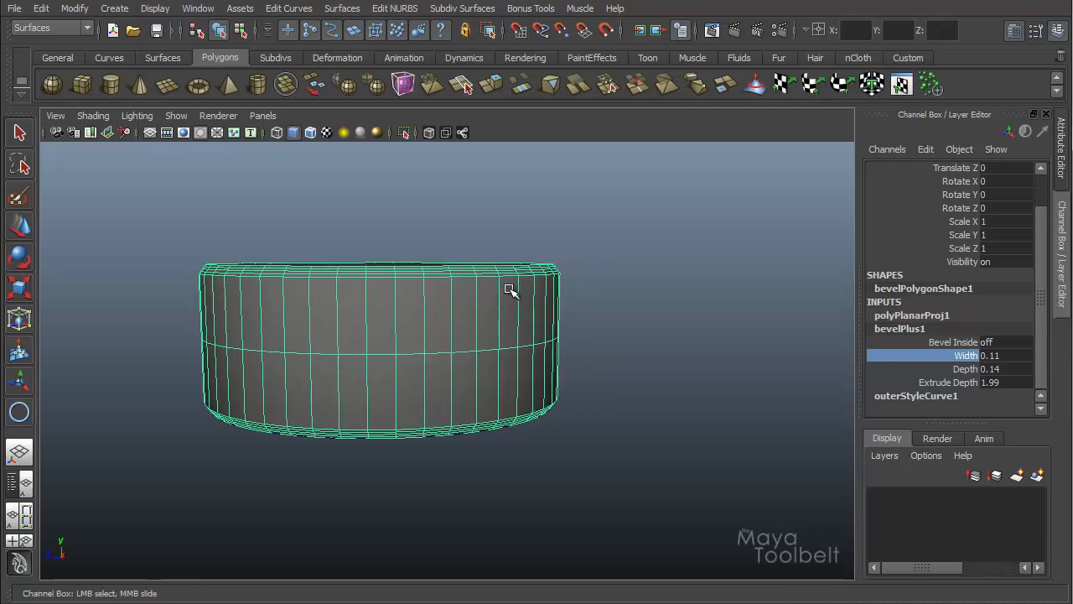
right_click_drag(511, 290, 542, 292, "alt")
mouse_move(542, 293)
left_mouse_down("alt")
mouse_move(531, 335)
mouse_move(546, 290)
left_mouse_up("alt")
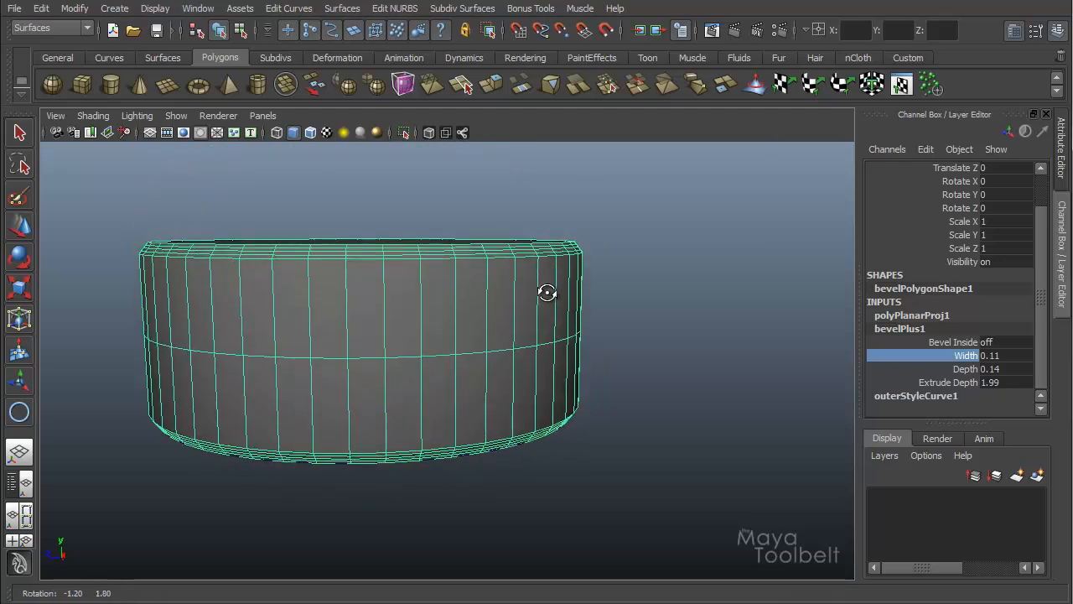
Step: Open the Bevel Plus options dialog and move it beside the viewport
left_click(134, 602)
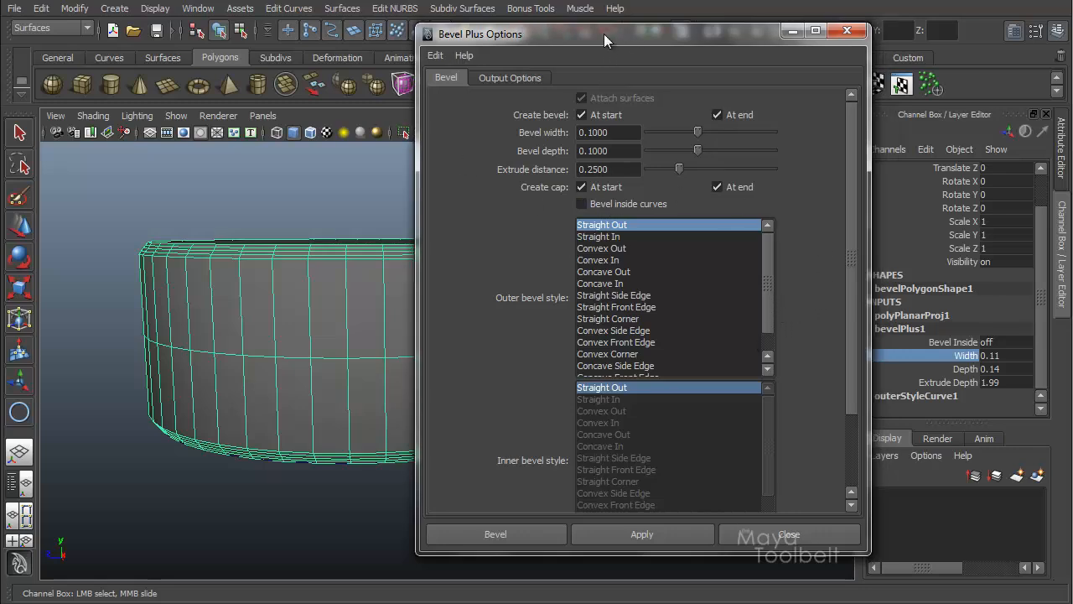
left_click_drag(603, 33, 556, 29)
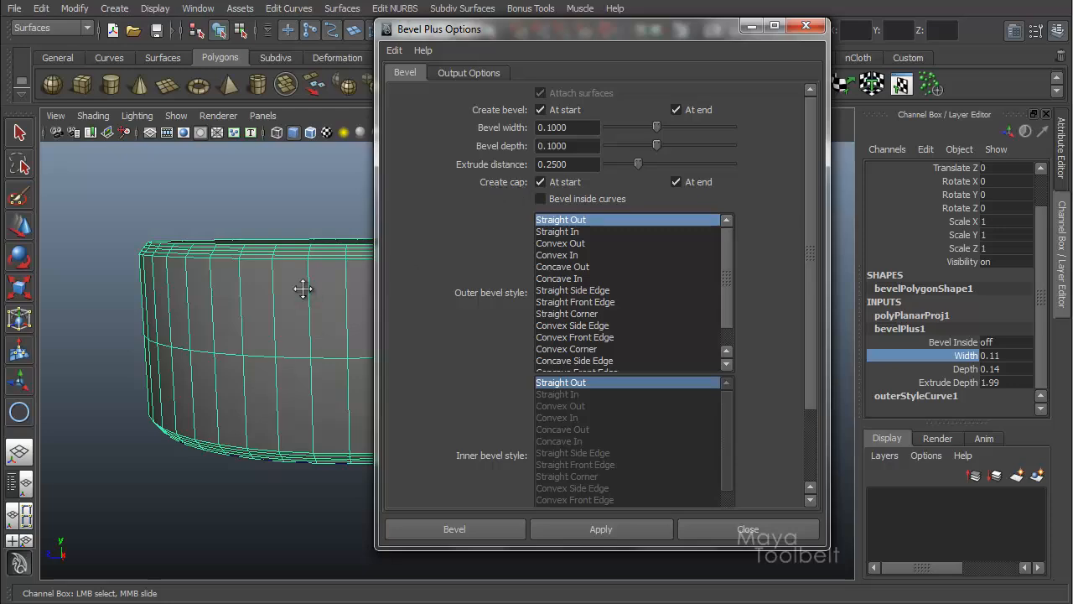
scroll(285, 311, "up", 5)
scroll(281, 260, "down", 5)
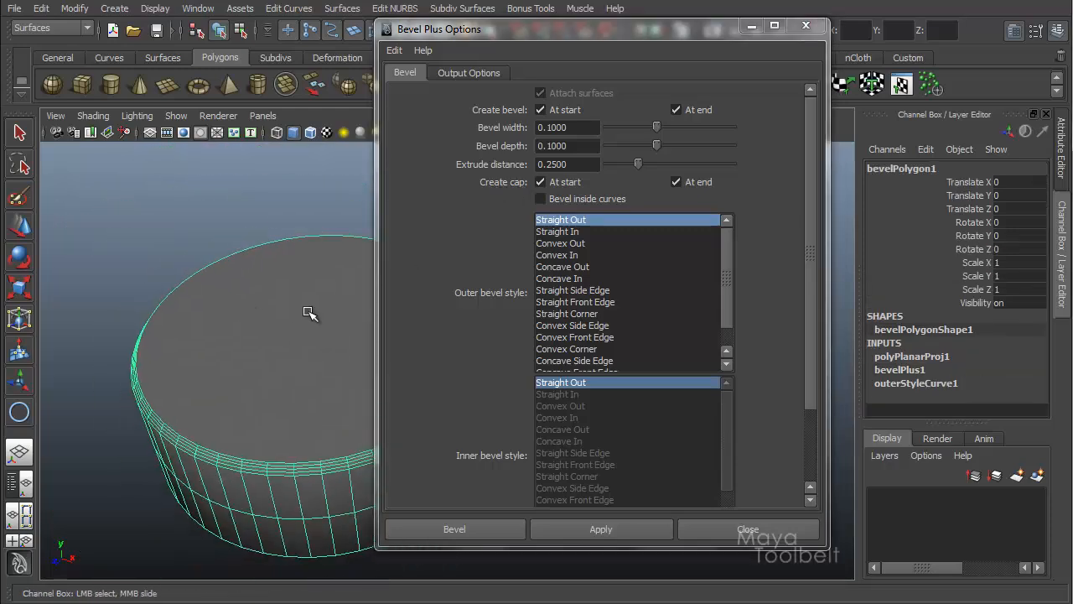
Step: Inspect the top cap of the beveled disc from above and below
left_click_drag(311, 353, 312, 251, "alt")
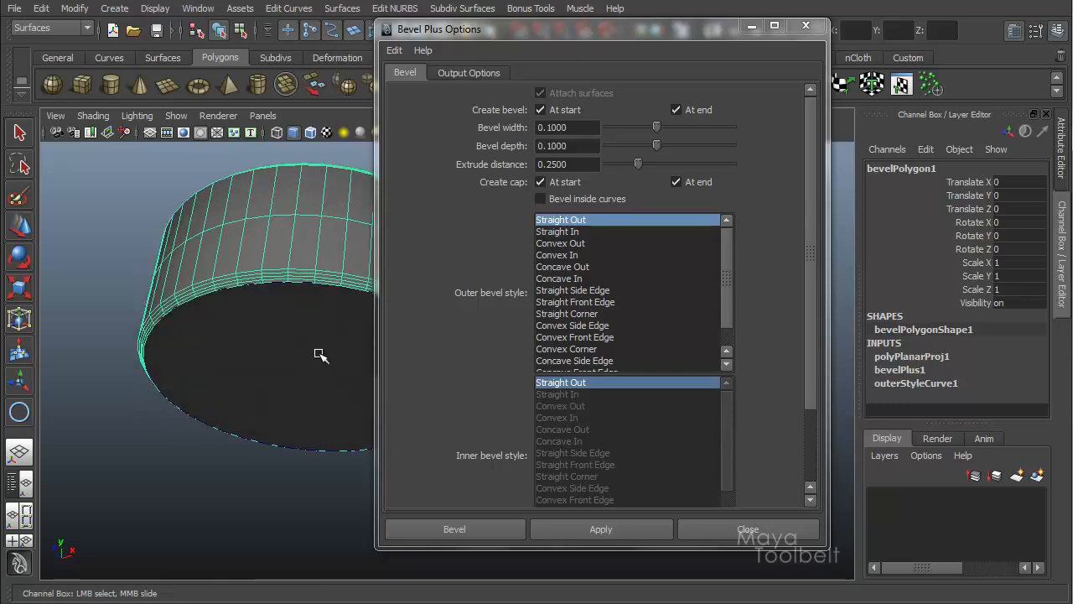
middle_click_drag(340, 326, 257, 318, "alt")
scroll(251, 316, "down", 4)
left_click_drag(232, 304, 238, 334, "alt")
middle_click_drag(238, 334, 240, 311, "alt")
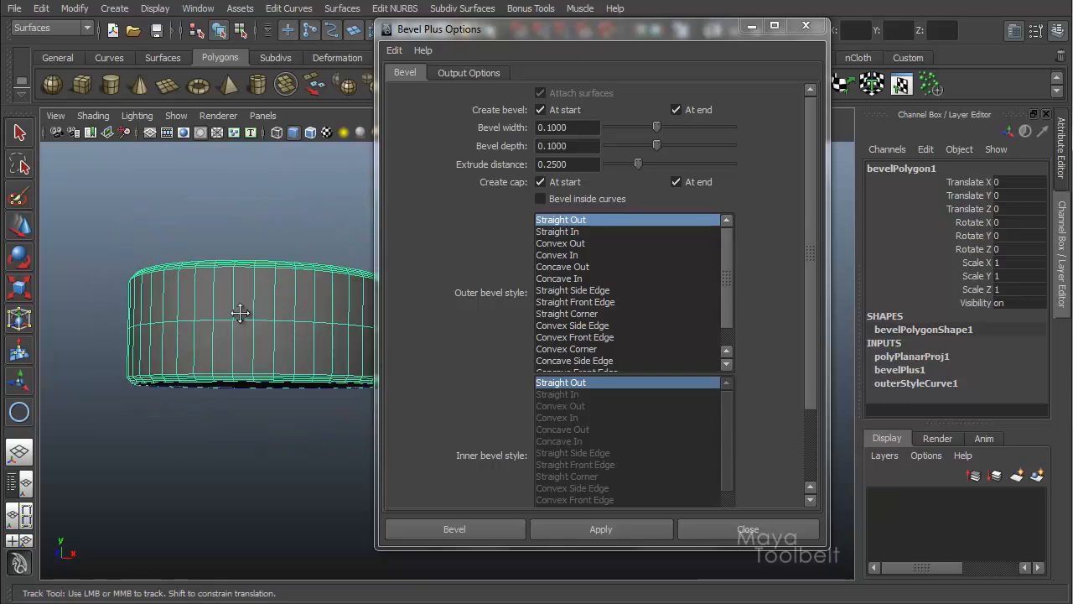
scroll(310, 320, "up", 3)
left_click_drag(319, 322, 310, 374, "alt")
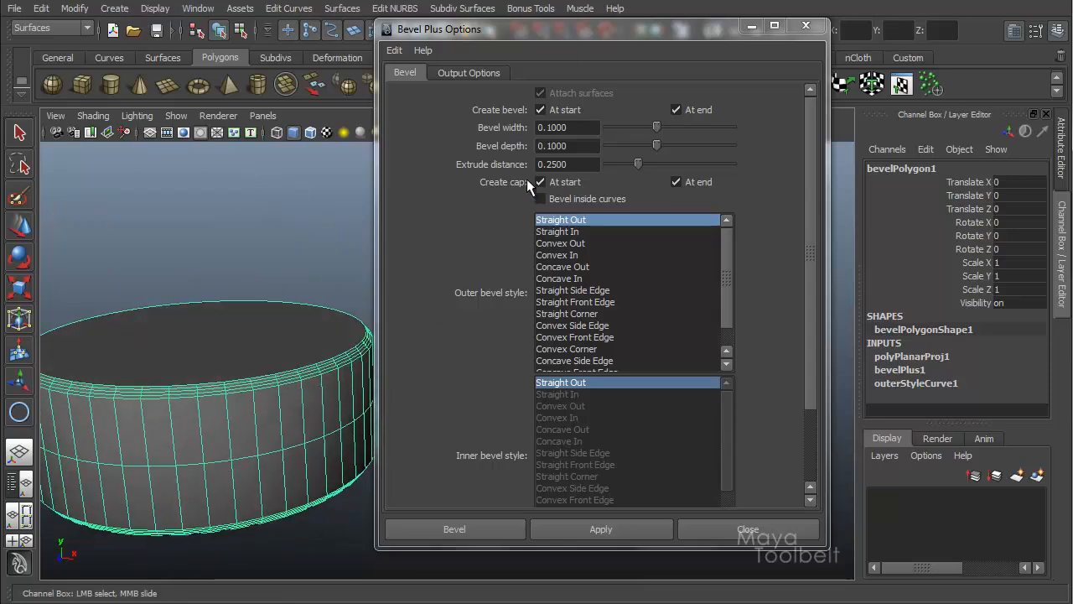
left_click_drag(277, 312, 282, 345, "alt")
right_click_drag(235, 338, 241, 377)
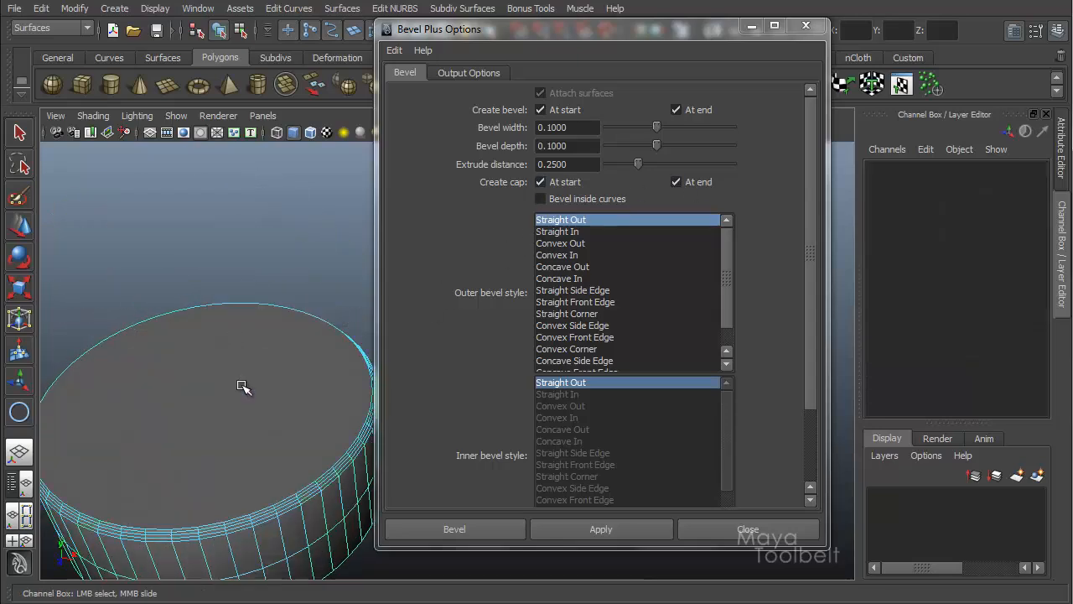
left_click(257, 407)
left_click_drag(256, 408, 173, 312, "alt")
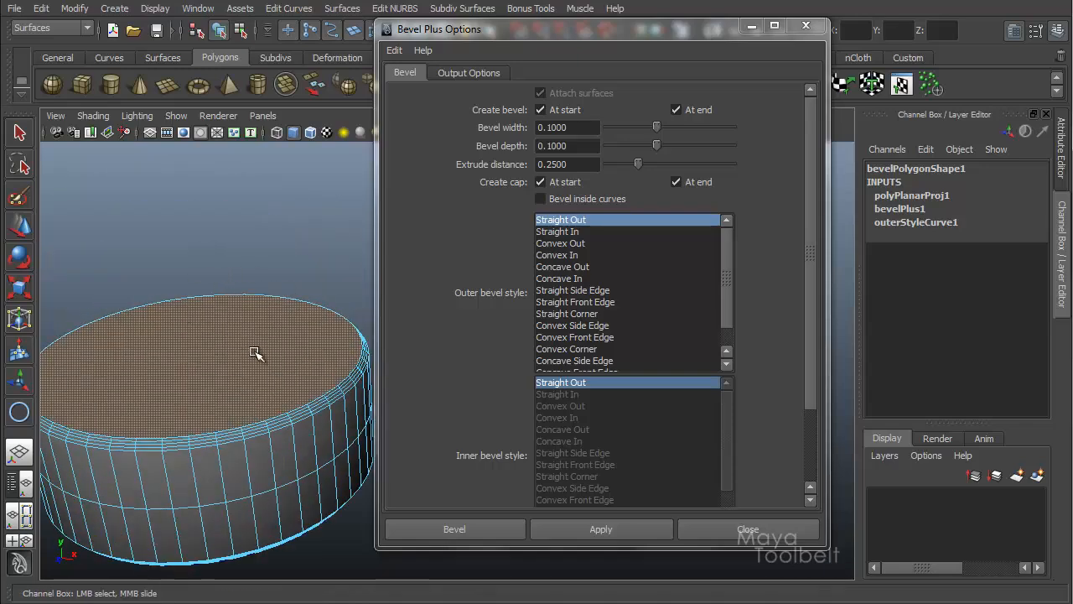
left_click_drag(314, 398, 329, 353, "alt")
Step: Select the whole beveled disc with the Move tool and delete it
left_click(240, 32)
left_click(220, 33)
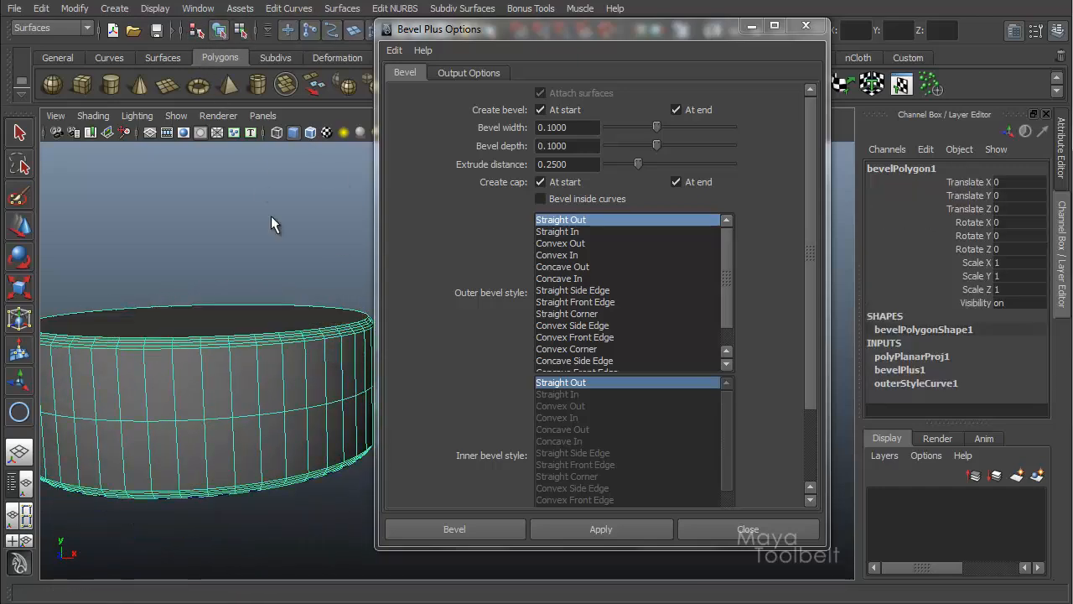
left_click_drag(280, 294, 283, 269, "alt")
key("w")
left_click(283, 270)
left_click(282, 343)
key("Delete")
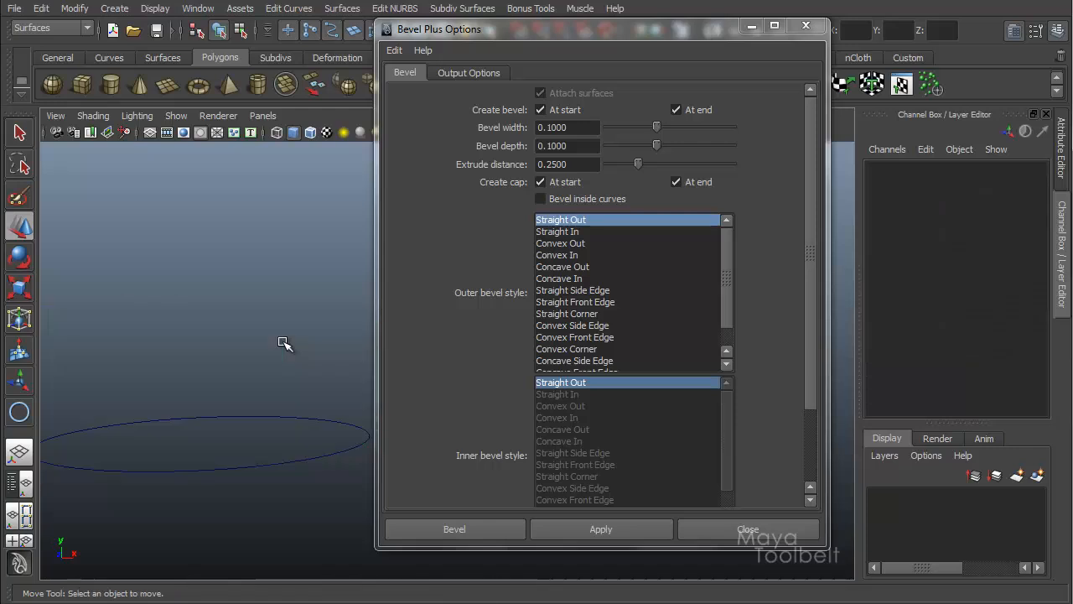
Step: Disable the start cap and apply Bevel Plus to the circle again
left_click(558, 183)
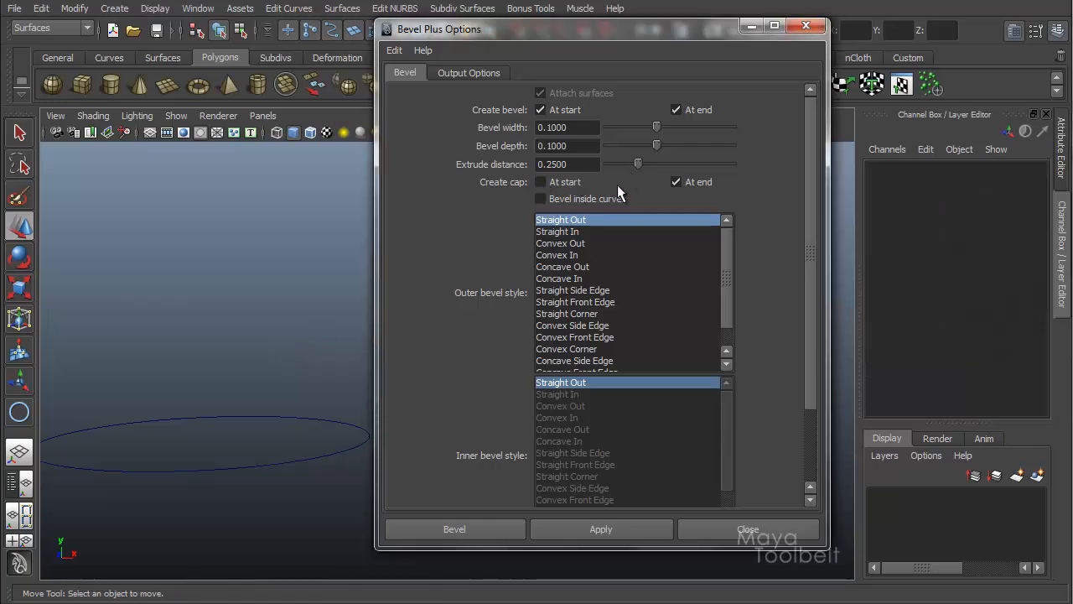
left_click(601, 529)
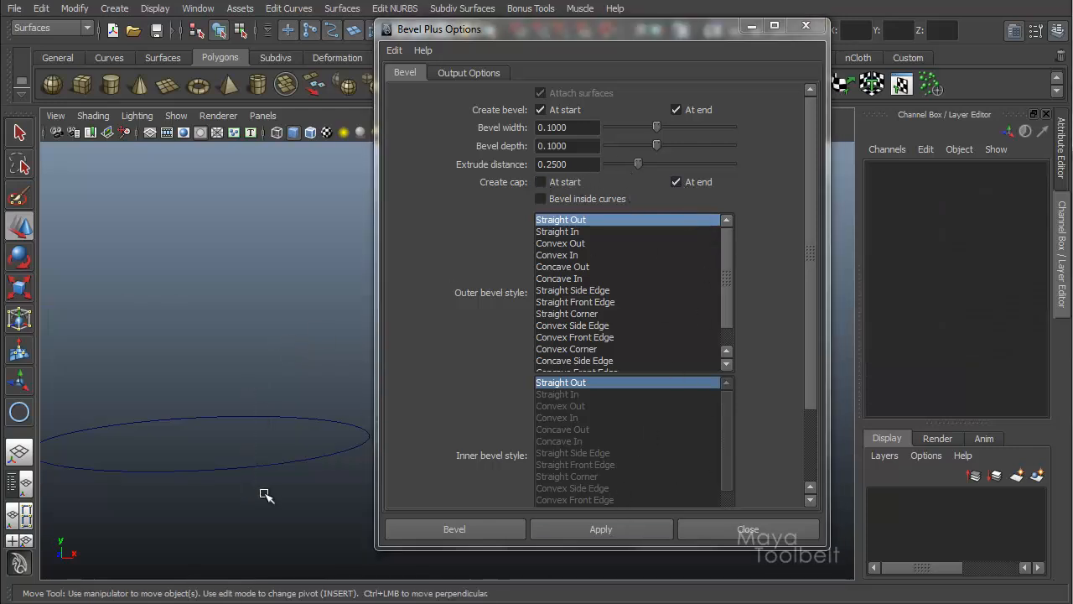
left_click_drag(255, 439, 256, 404, "alt")
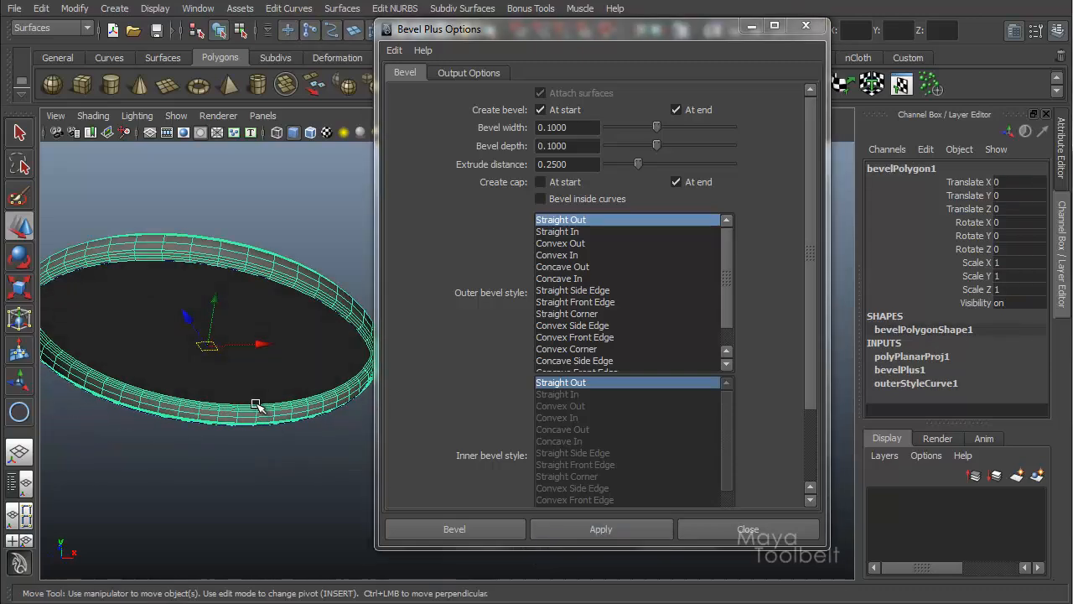
right_click_drag(257, 405, 335, 436, "alt")
left_click_drag(335, 436, 363, 447, "alt")
Step: Select the uncapped bevel object and delete it
left_click(338, 464)
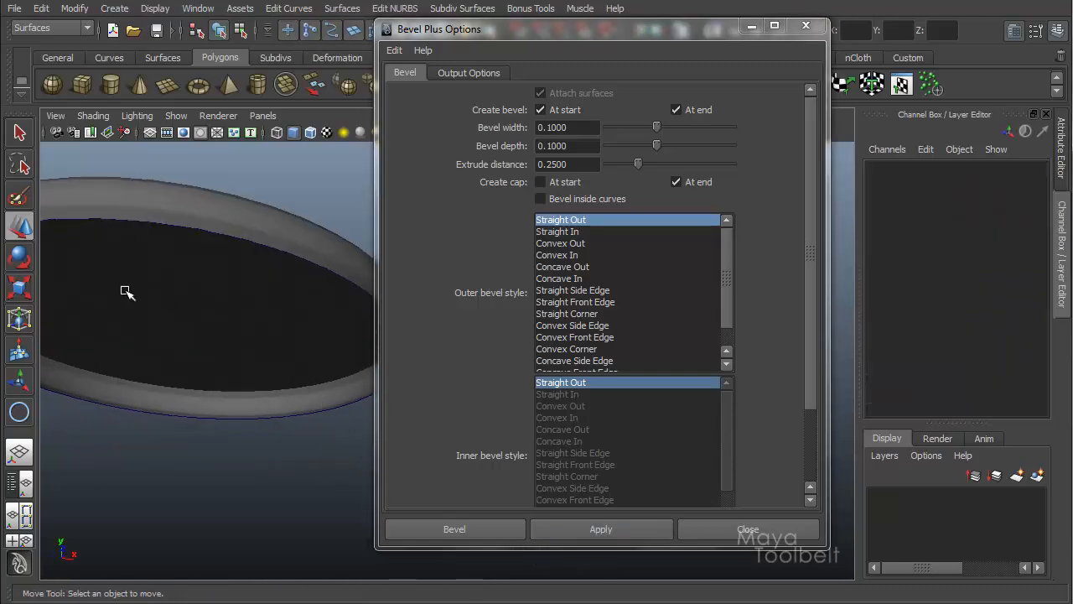
left_click_drag(305, 364, 317, 358, "alt")
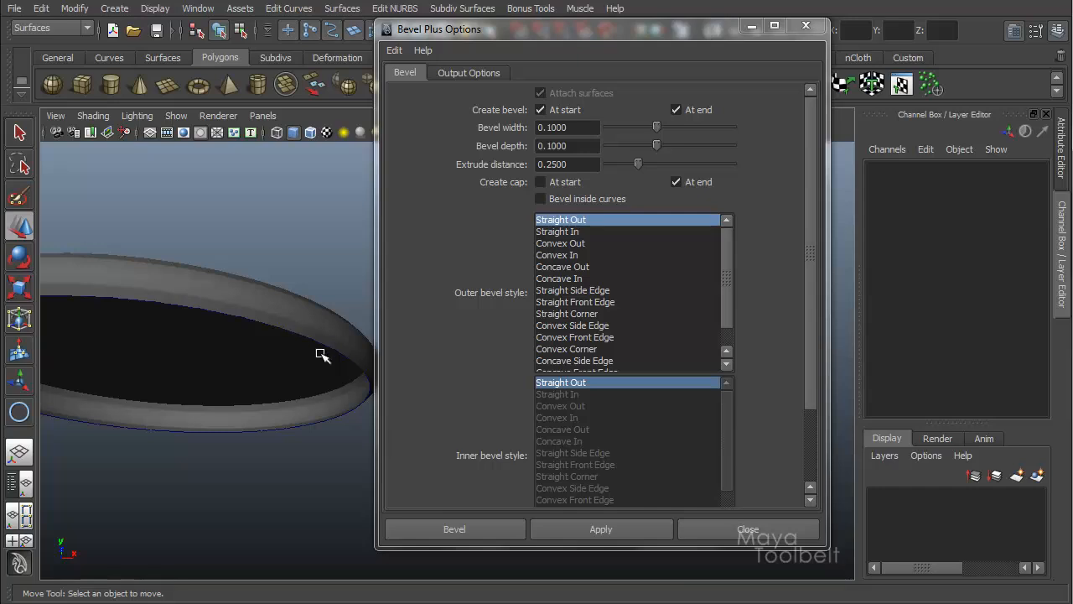
left_click_drag(237, 376, 330, 444, "alt")
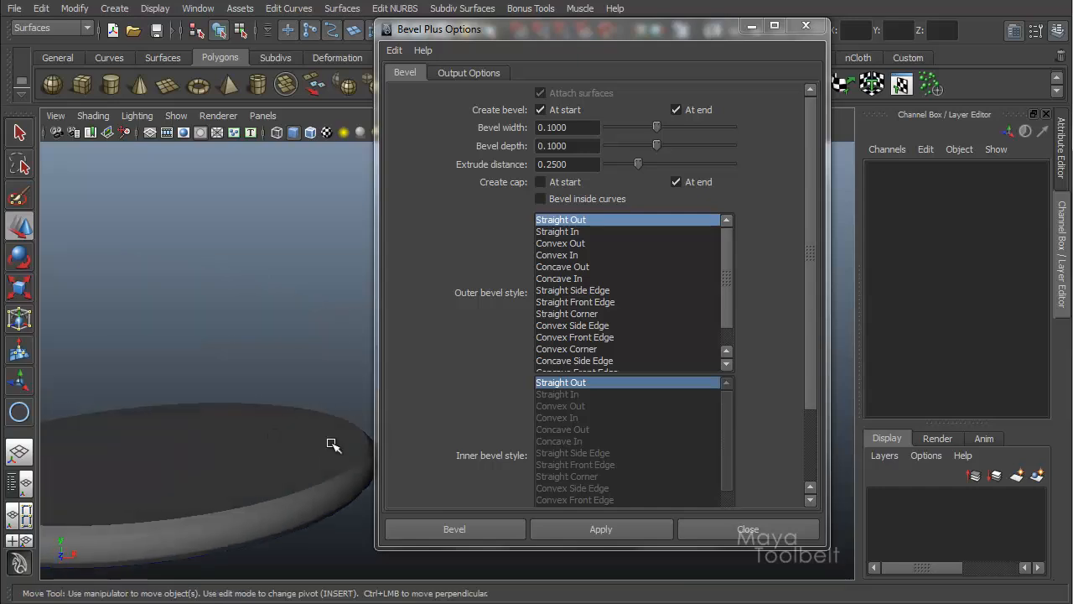
left_click(336, 441)
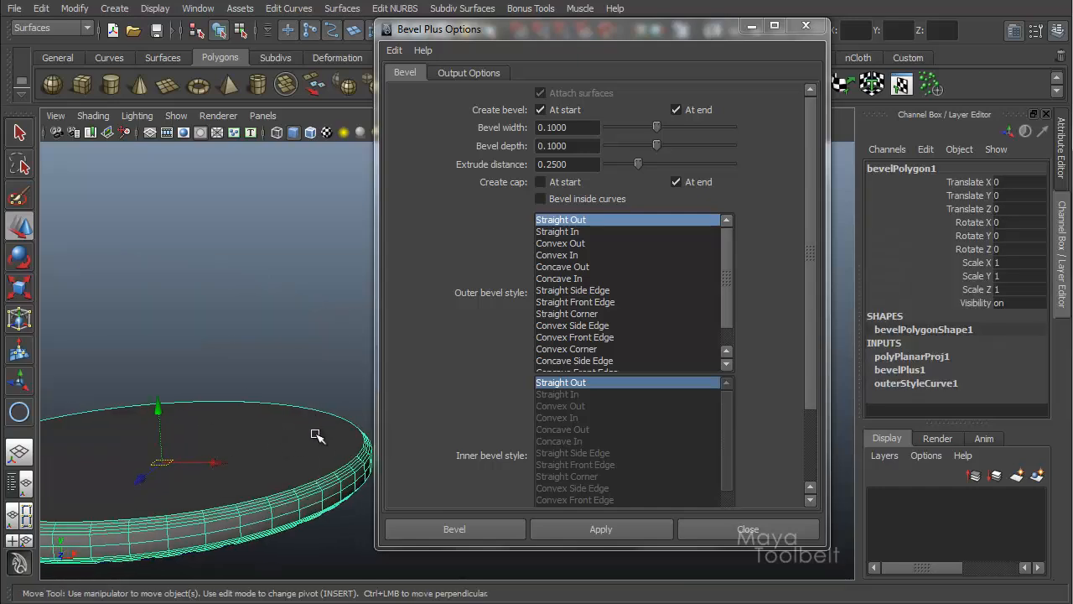
key("Delete")
Step: Select the NURBS circle and set the caps to start only by disabling the end cap
left_click(244, 428)
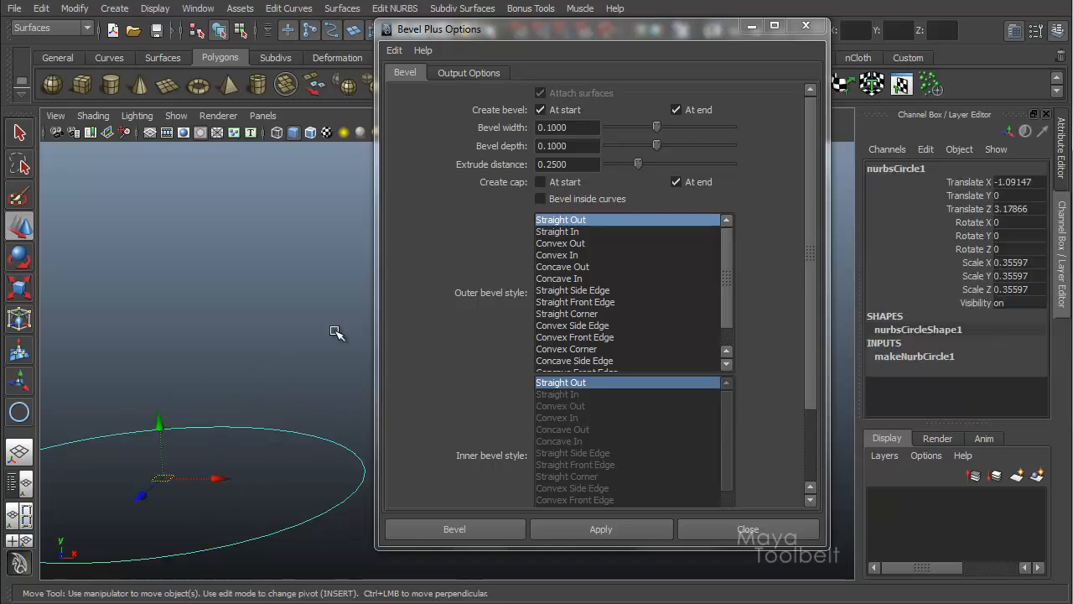
left_click(681, 183)
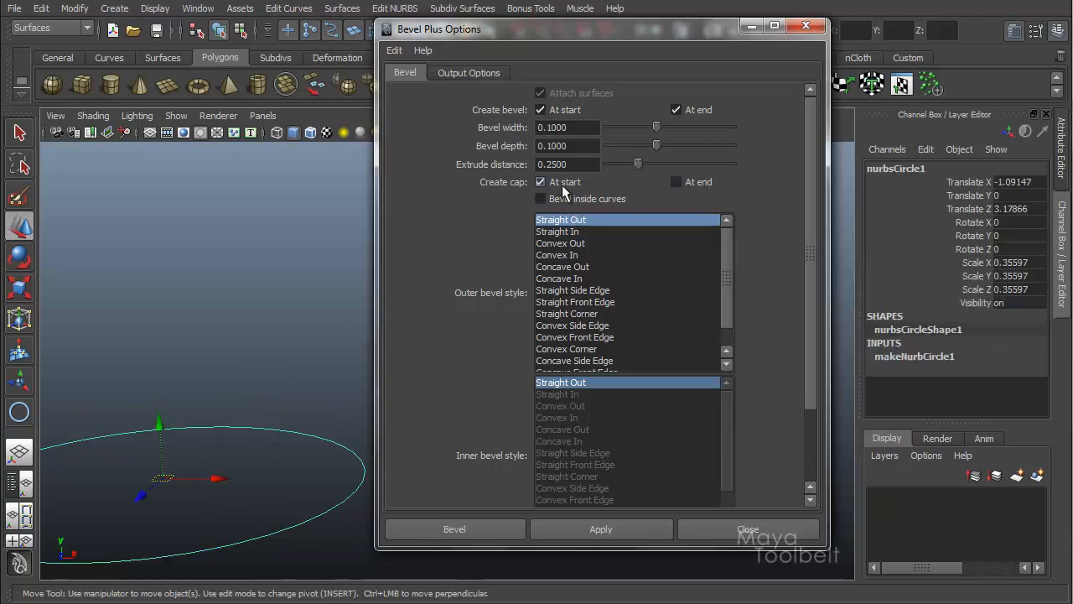
Step: Apply Bevel Plus with only the start cap enabled, then select the resulting object and delete it
left_click(610, 537)
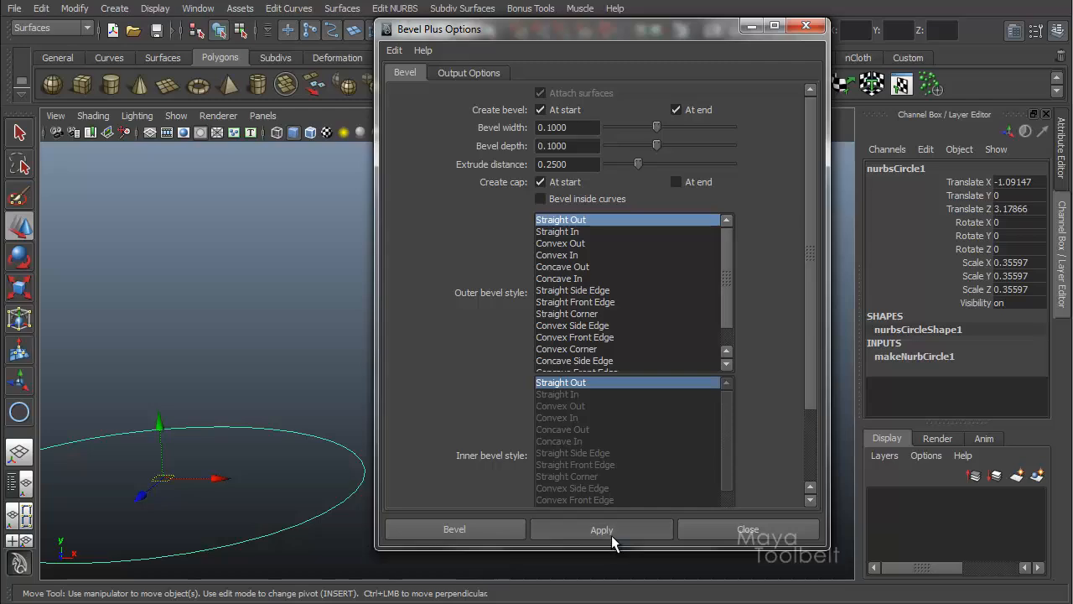
mouse_move(296, 395)
left_mouse_down("alt")
mouse_move(323, 372)
mouse_move(327, 329)
mouse_move(307, 386)
left_mouse_up("alt")
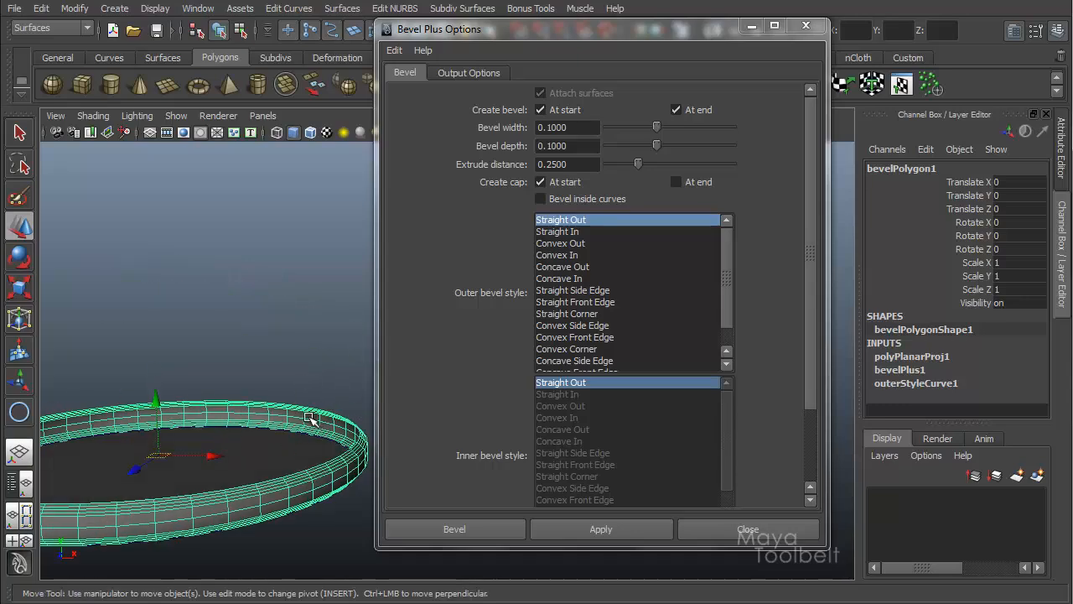
key("Delete")
Step: Select the NURBS circle, disable the start cap so no caps are created, and apply Bevel Plus
left_click(310, 428)
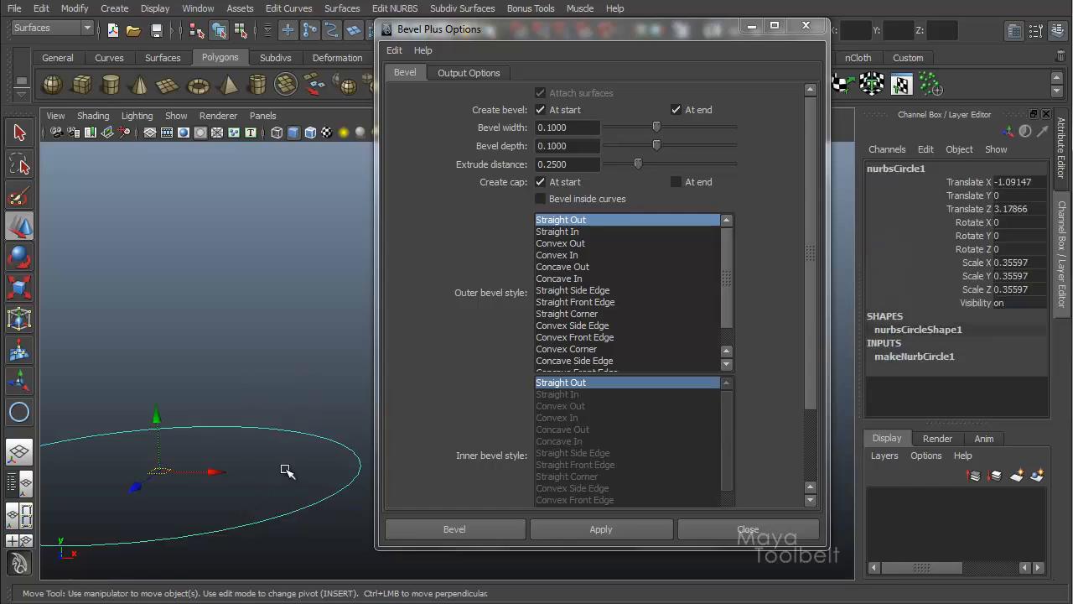
left_click(540, 182)
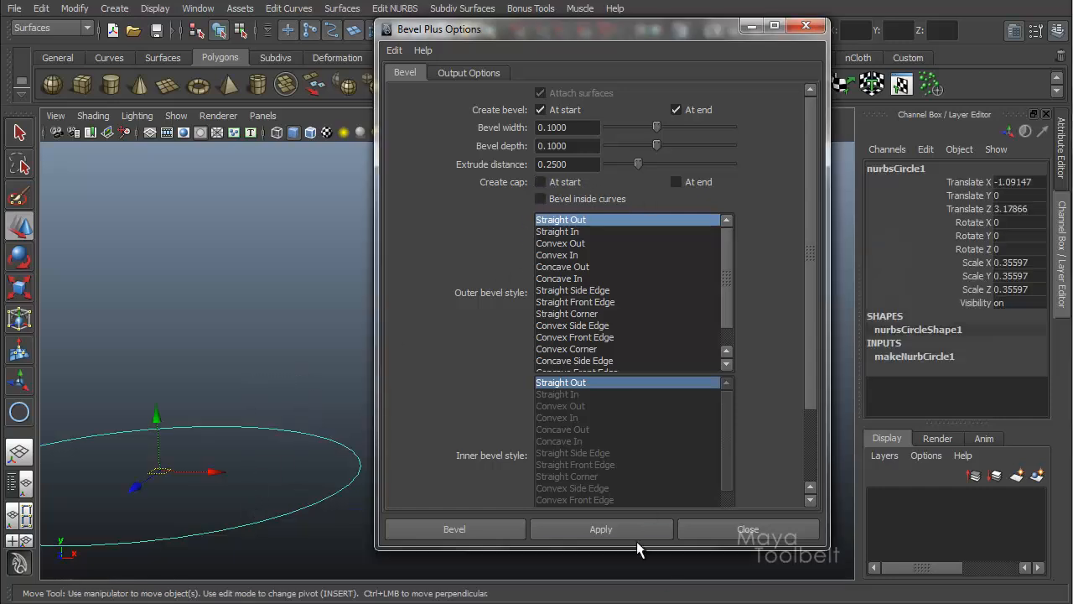
left_click(613, 527)
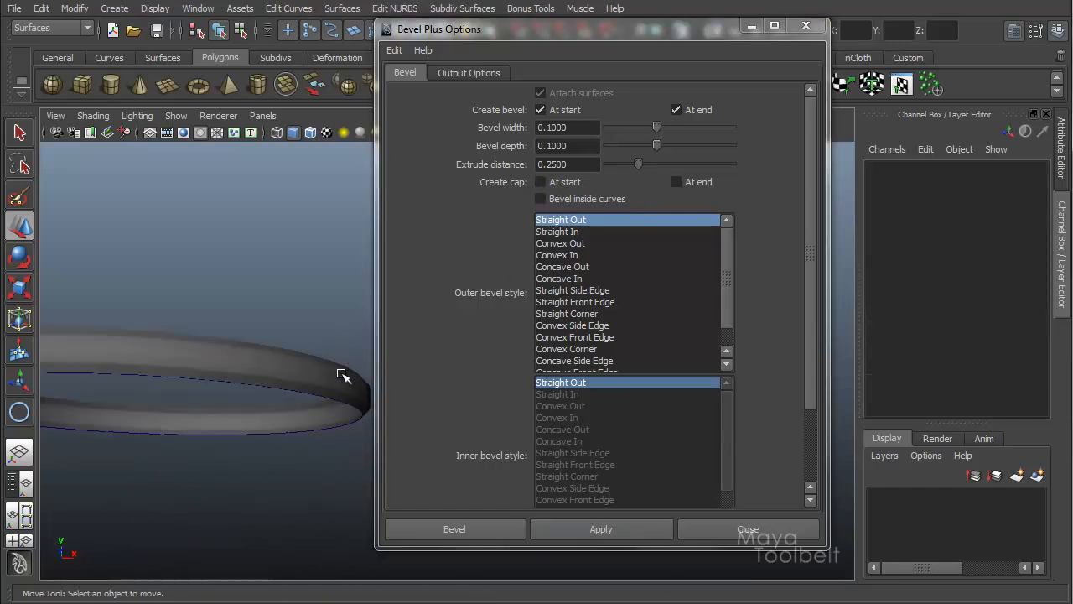
Step: Select the new cap-less bevel object and delete it
left_click(342, 383)
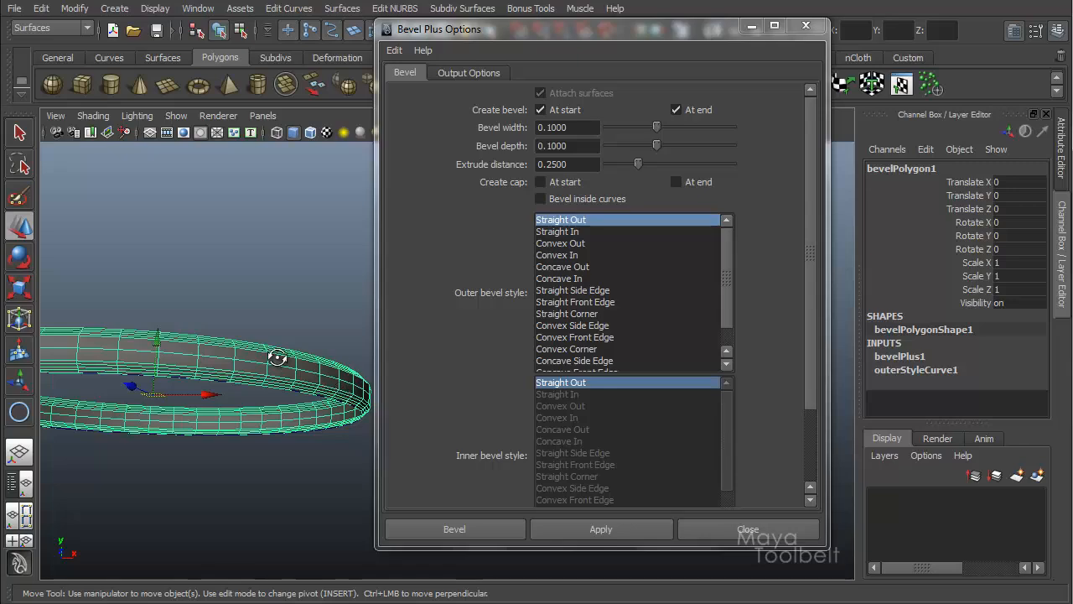
left_click_drag(278, 358, 357, 292, "alt")
left_click_drag(342, 330, 335, 364, "alt")
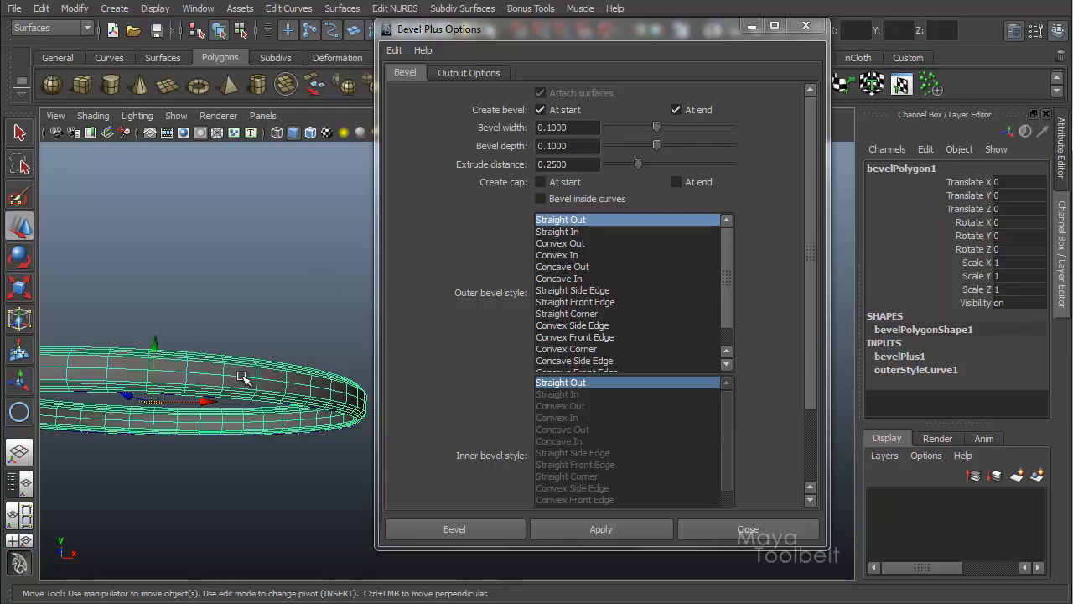
key("Delete")
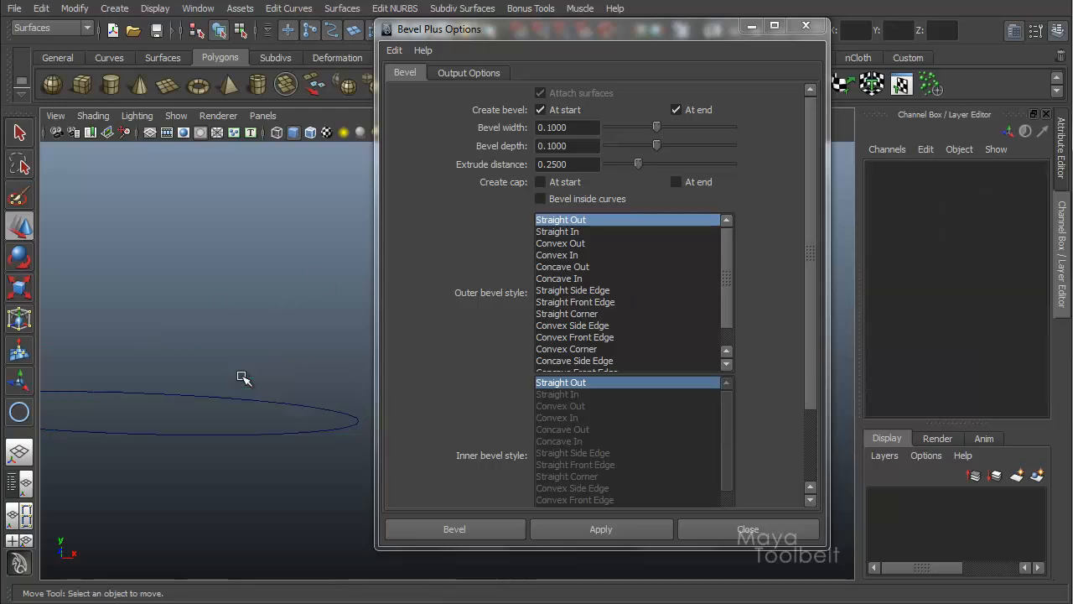
Step: Enable both start and end caps and review the inner bevel style by toggling Same as outer style off and on
left_click(541, 182)
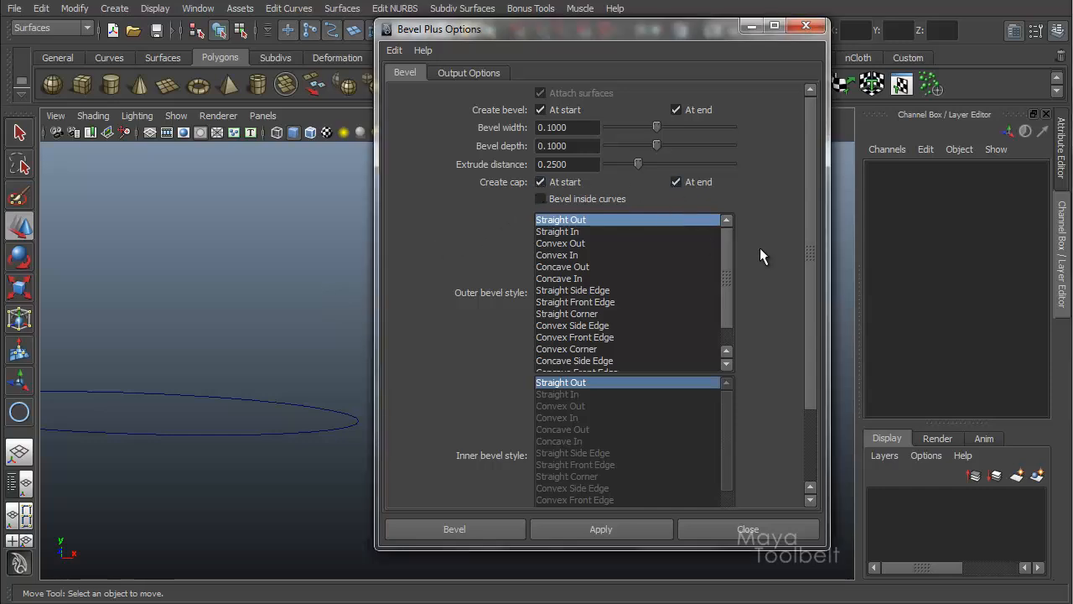
left_click_drag(815, 166, 813, 214)
left_click_drag(728, 181, 731, 197)
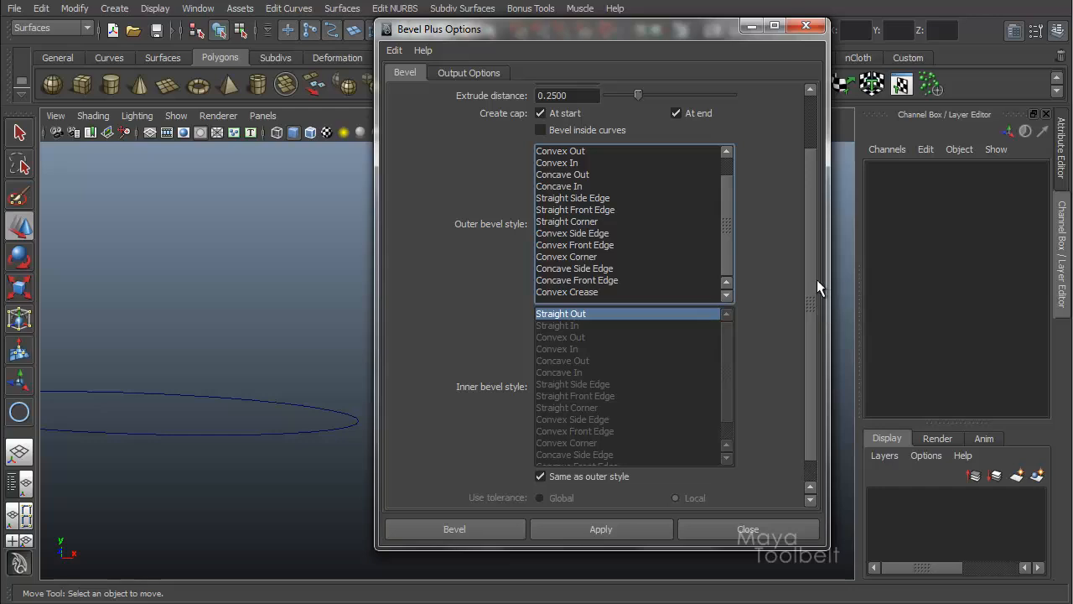
scroll(808, 443, "down", 2)
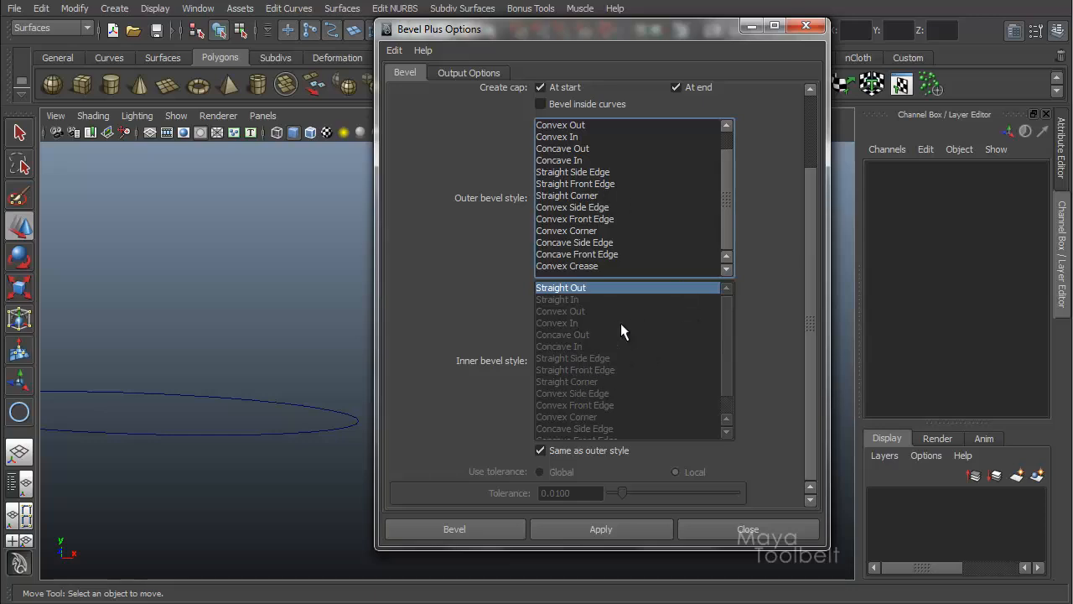
left_click(540, 452)
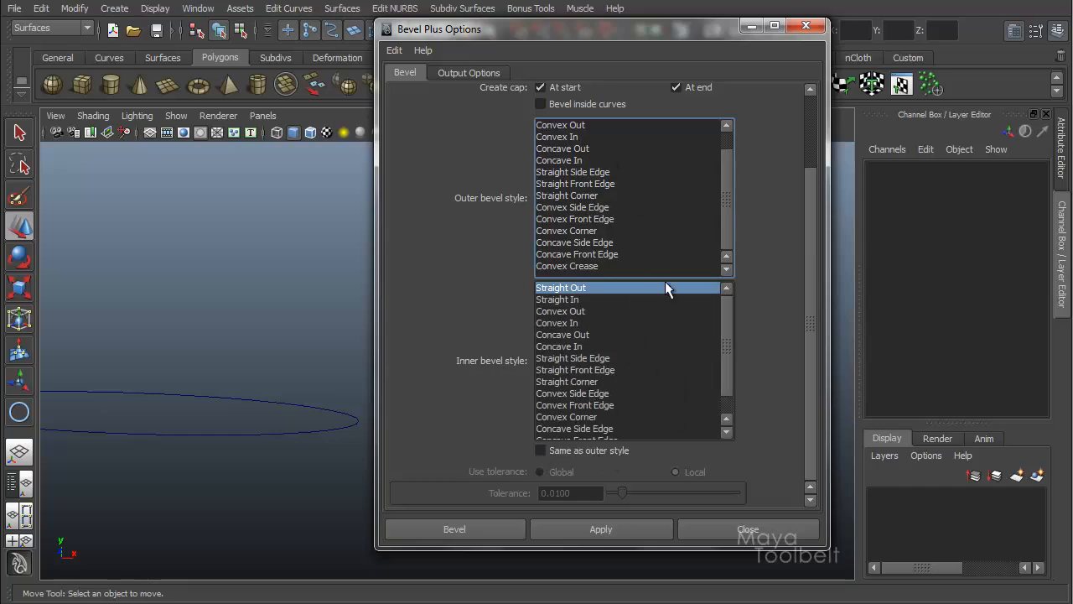
left_click(547, 451)
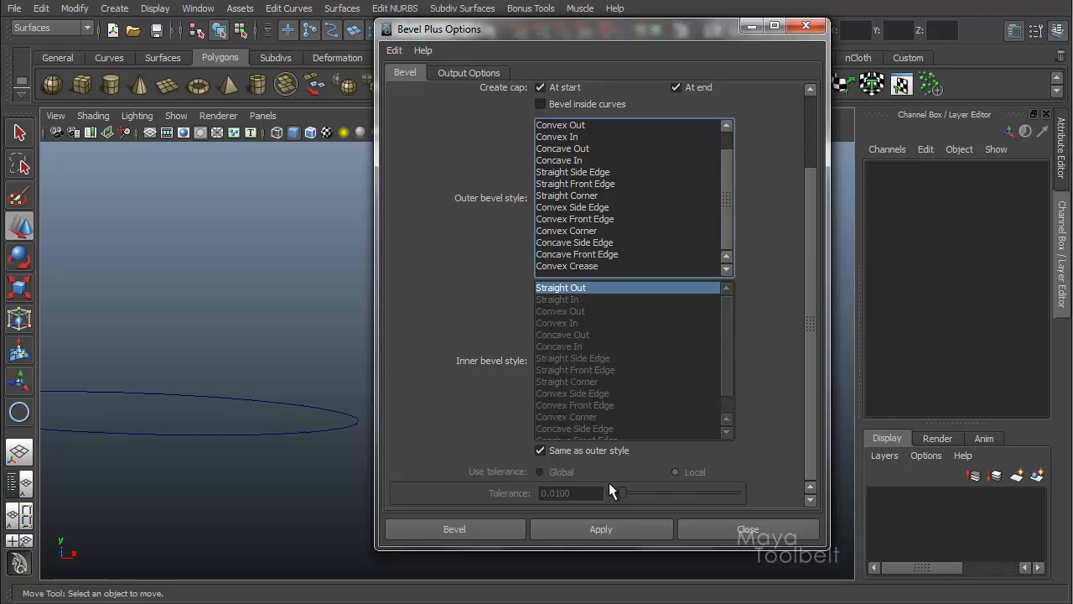
scroll(812, 403, "up", 3)
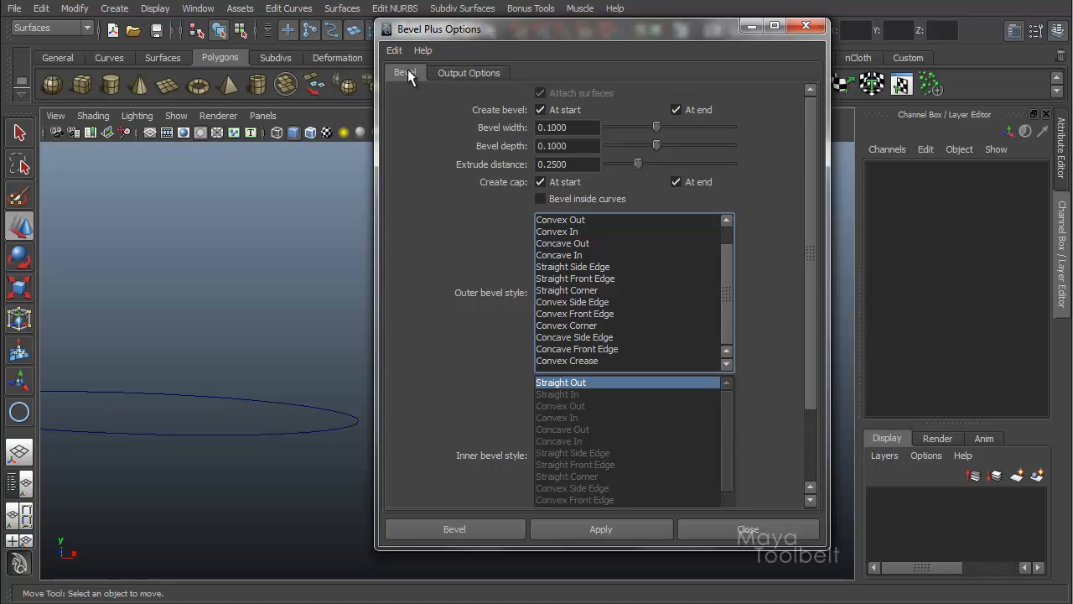
Step: Switch the output geometry to NURBS and return to the bevel settings
left_click(486, 73)
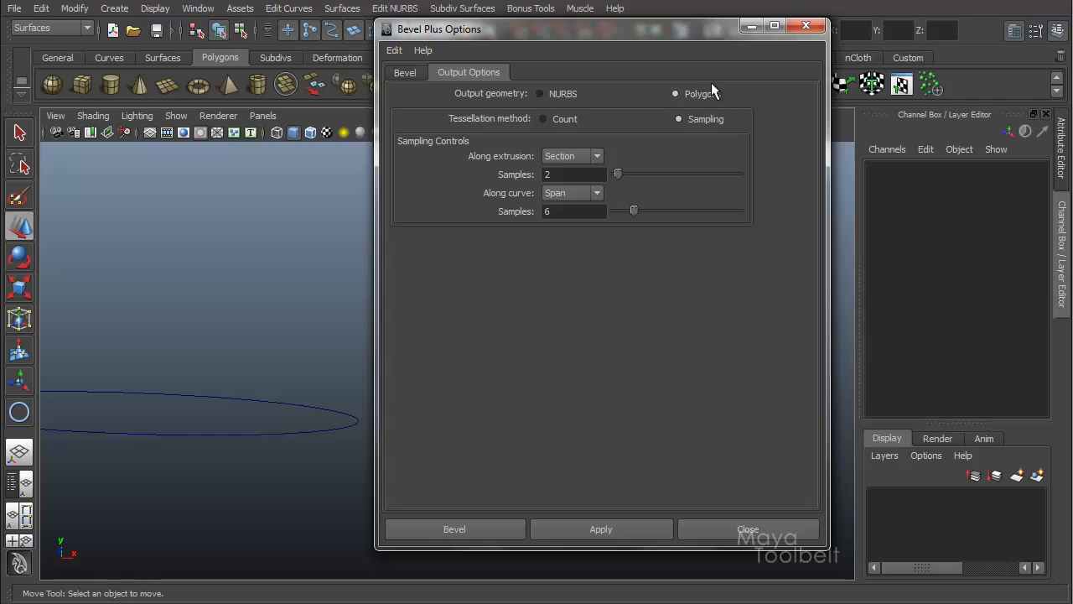
left_click(342, 8)
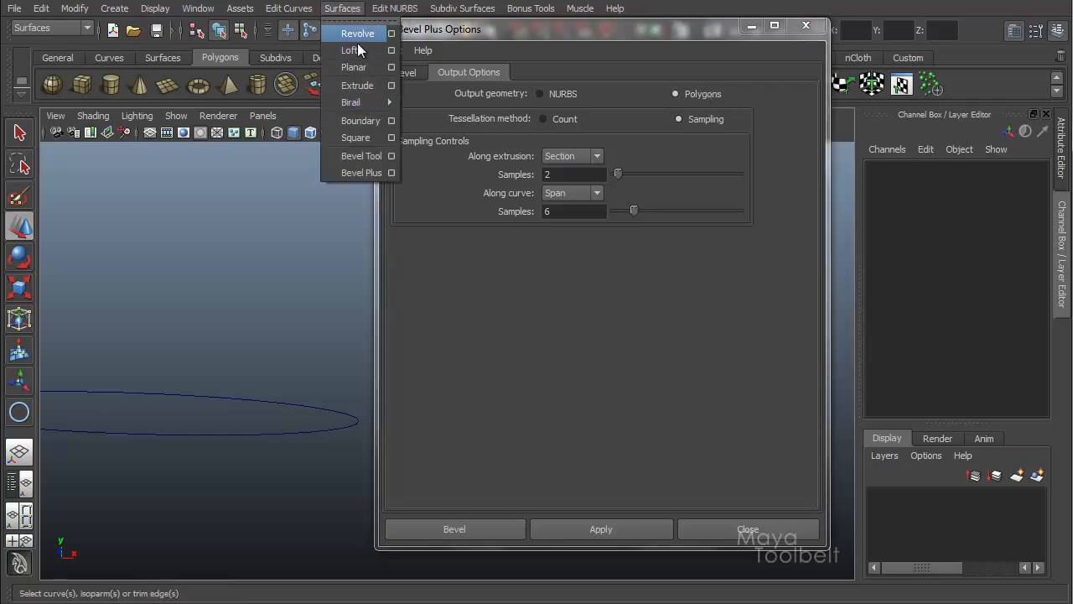
left_click(571, 35)
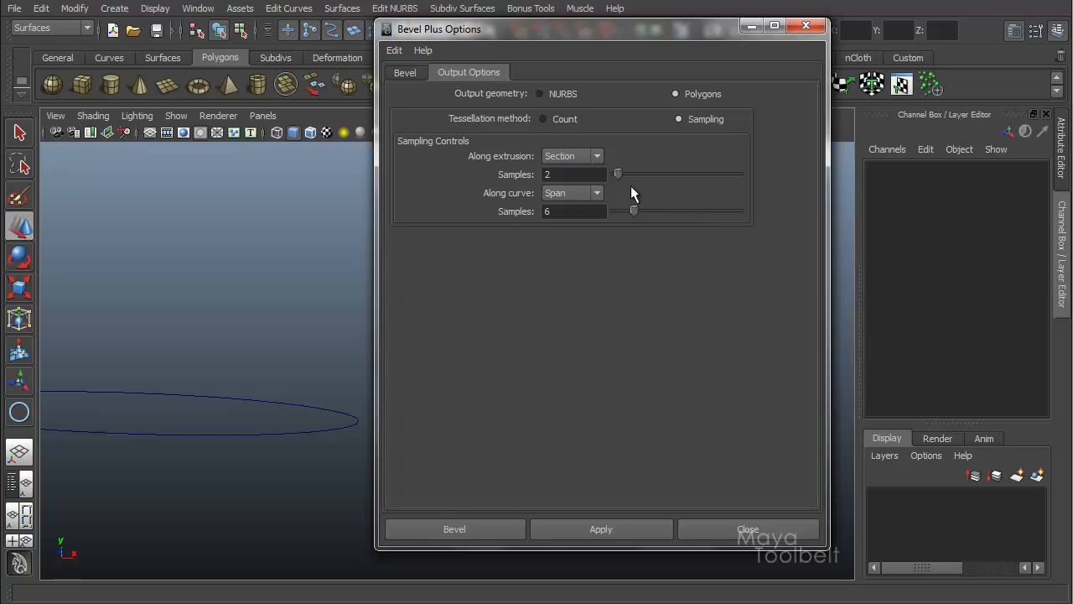
left_click(540, 93)
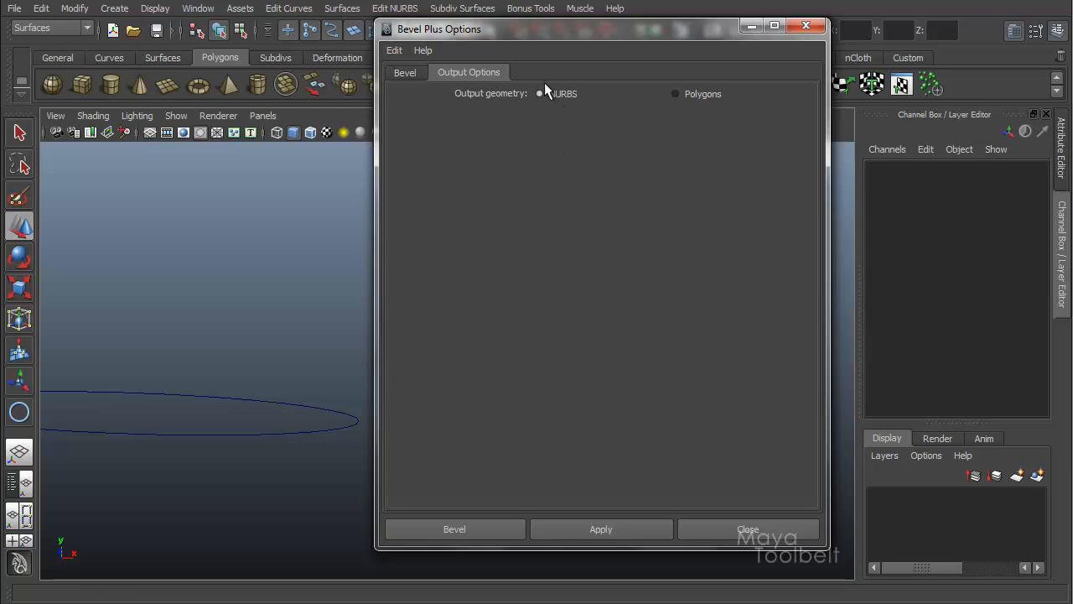
left_click(406, 73)
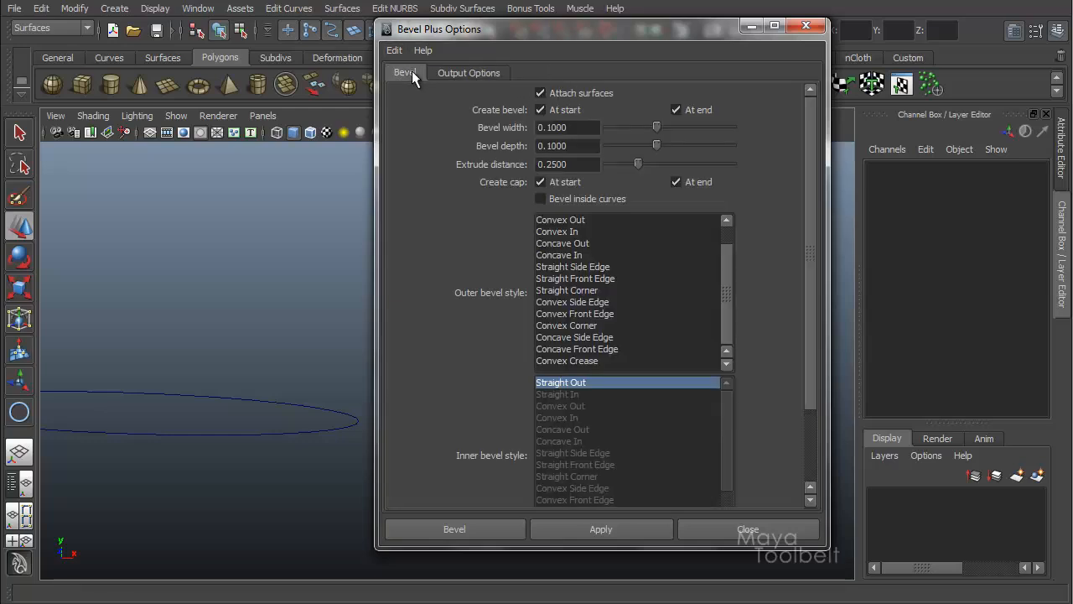
Step: Examine the tolerance and attach options while switching the output geometry between Polygons and NURBS
left_click_drag(812, 130, 814, 237)
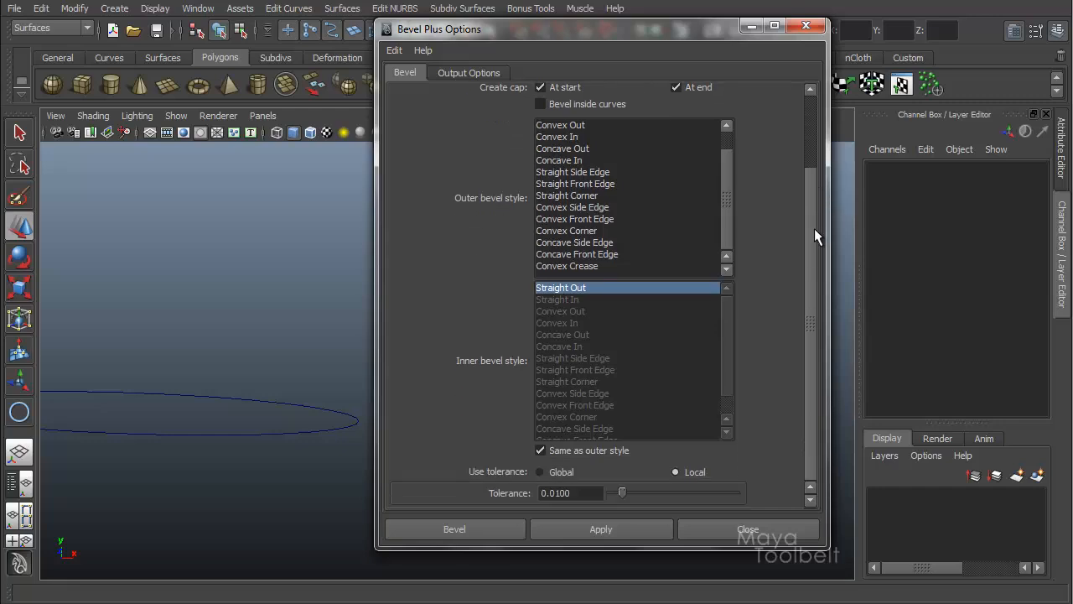
left_click_drag(828, 171, 800, 106)
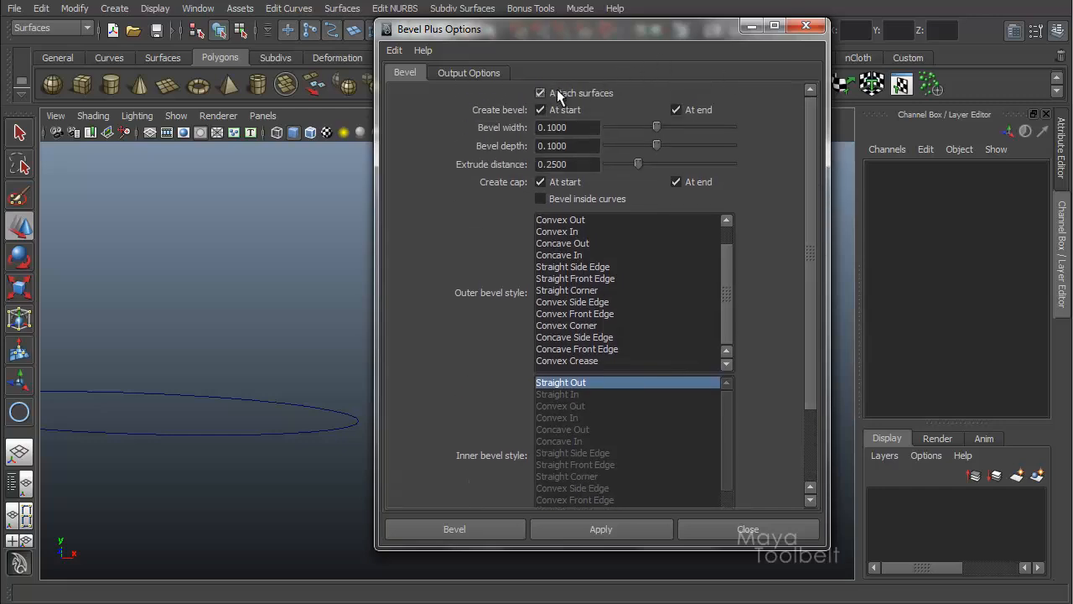
left_click_drag(804, 122, 796, 286)
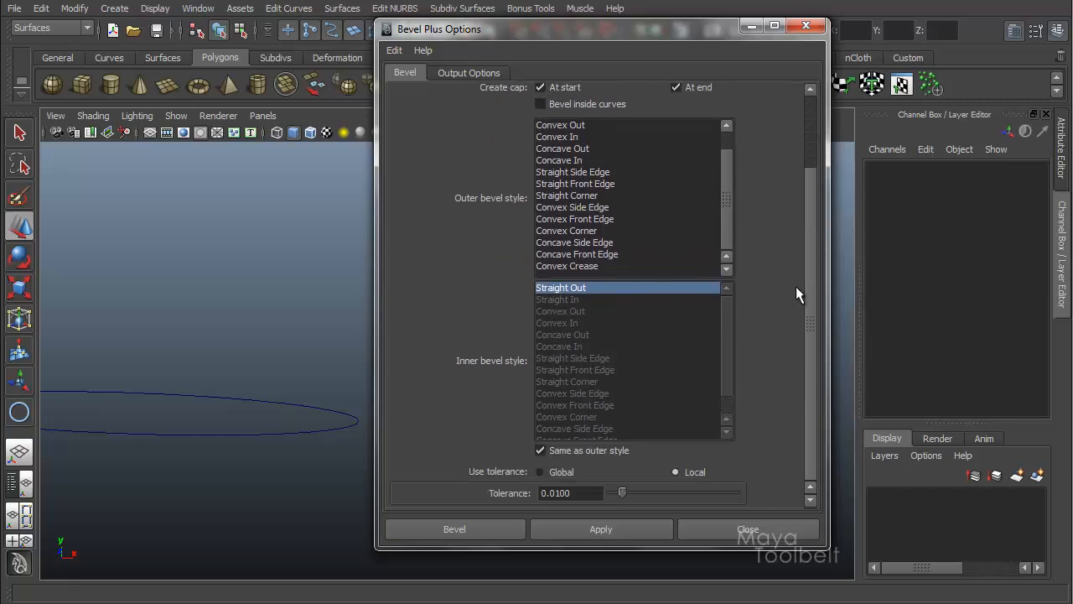
left_click(676, 472)
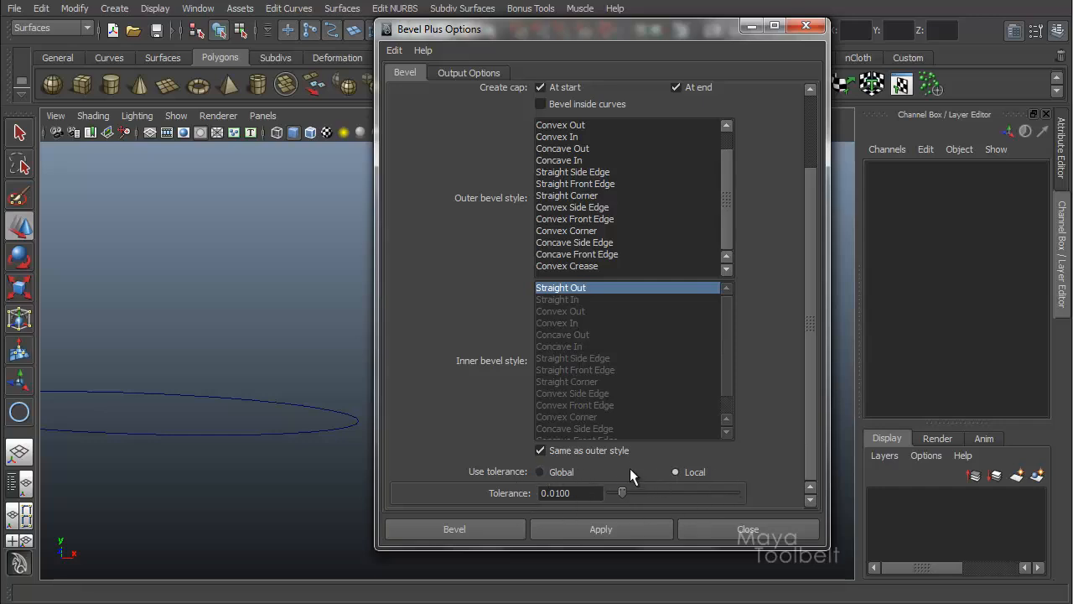
left_click(470, 74)
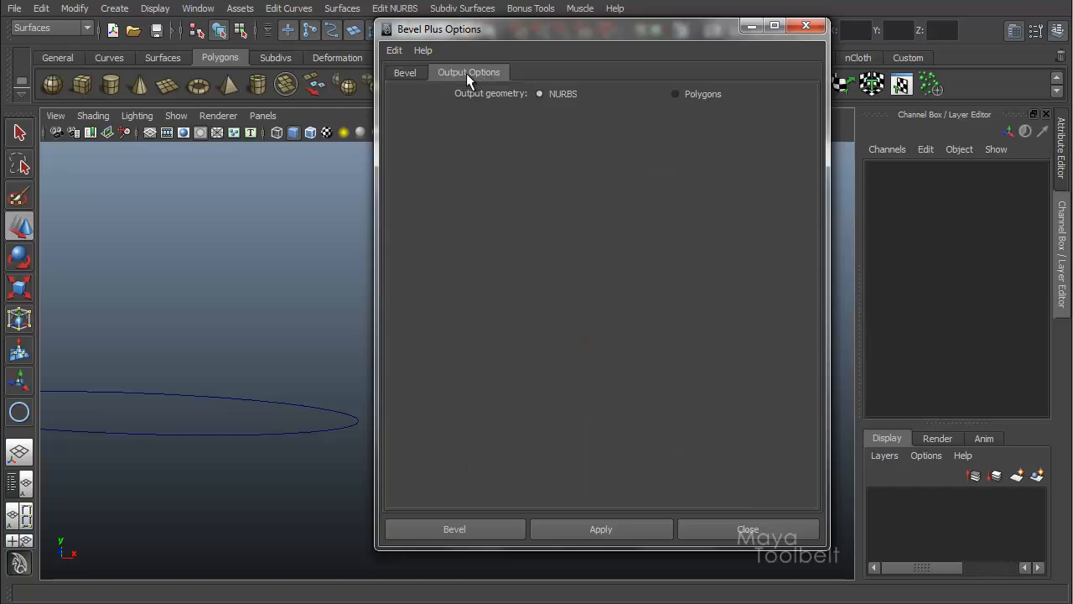
left_click(675, 94)
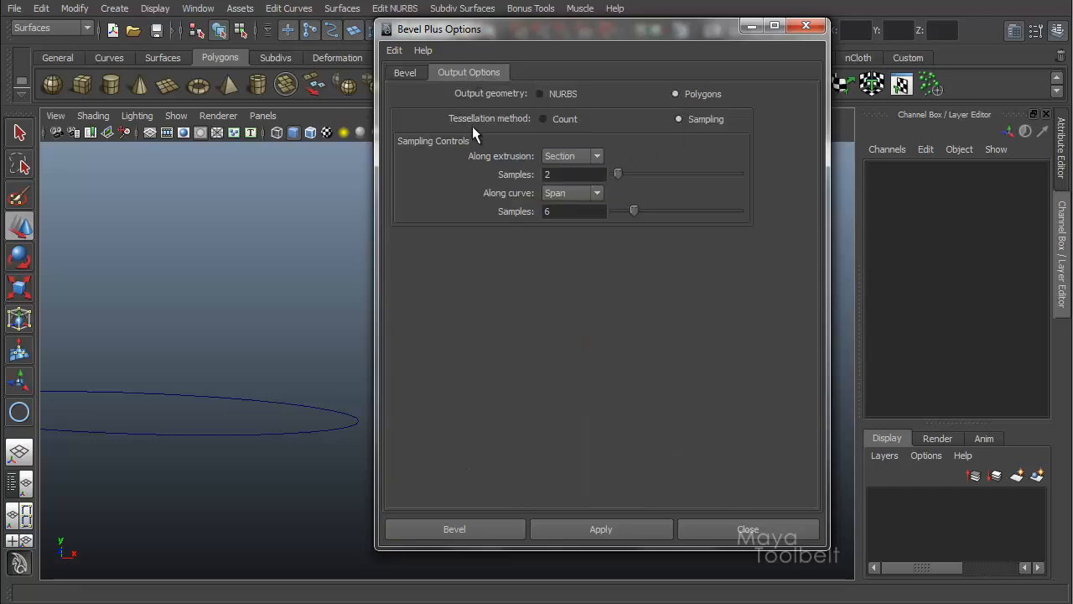
left_click(405, 72)
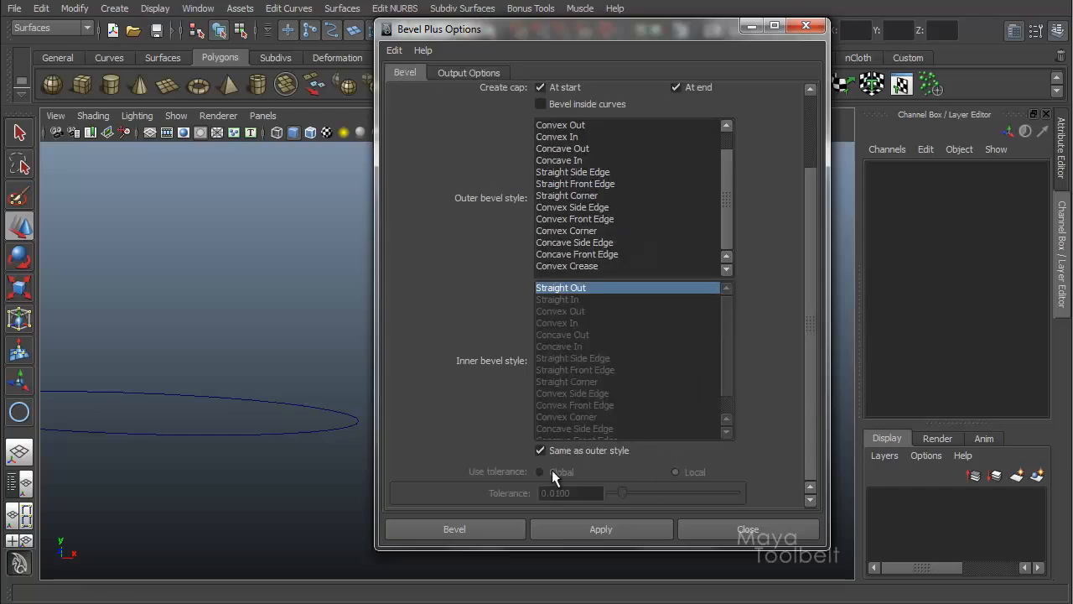
scroll(823, 353, "up", 5)
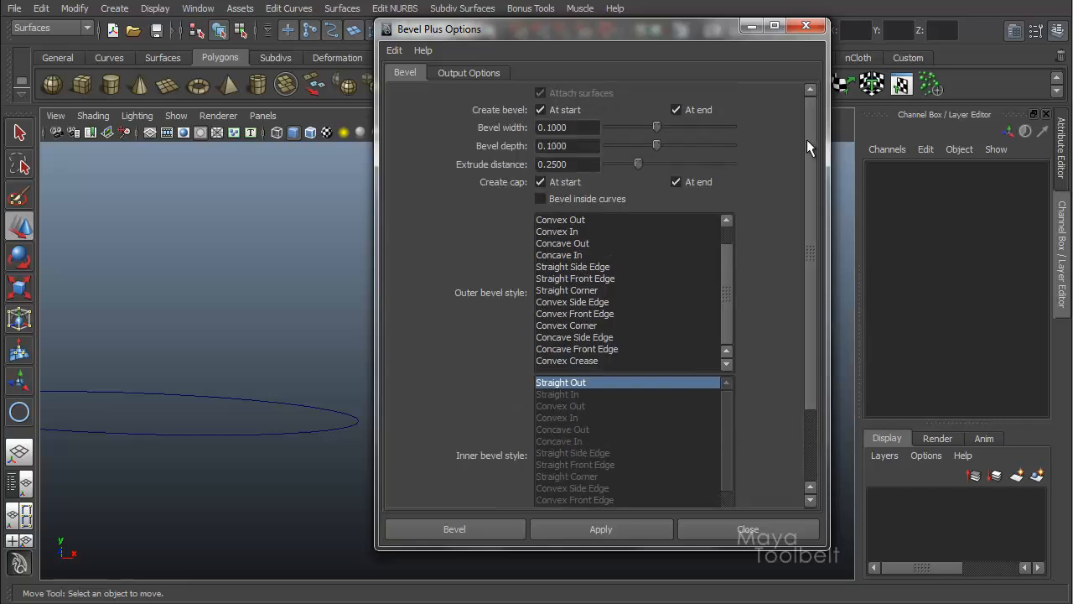
left_click(461, 71)
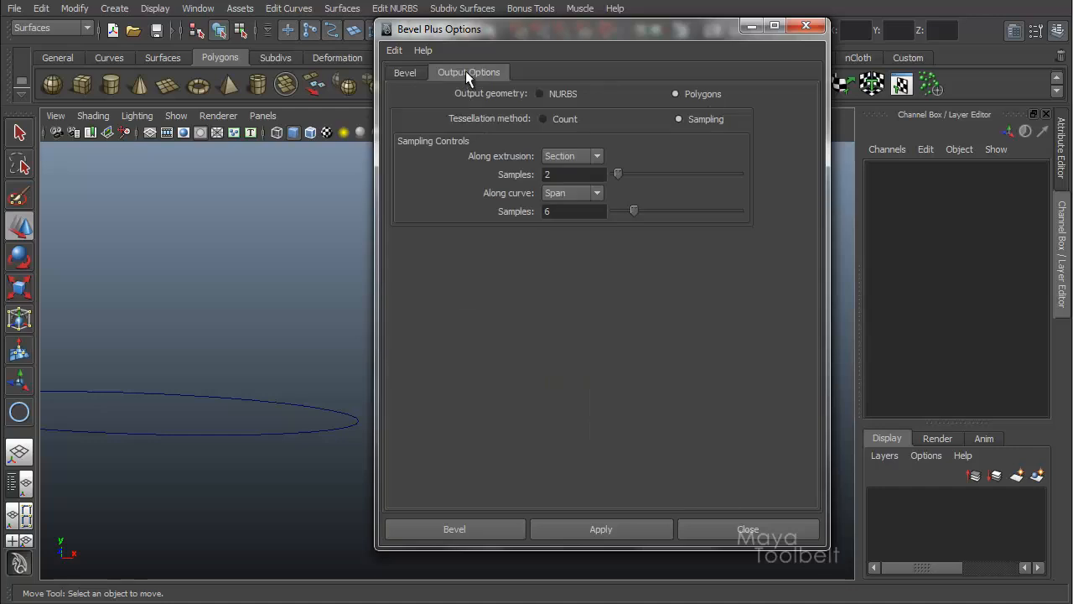
left_click(541, 93)
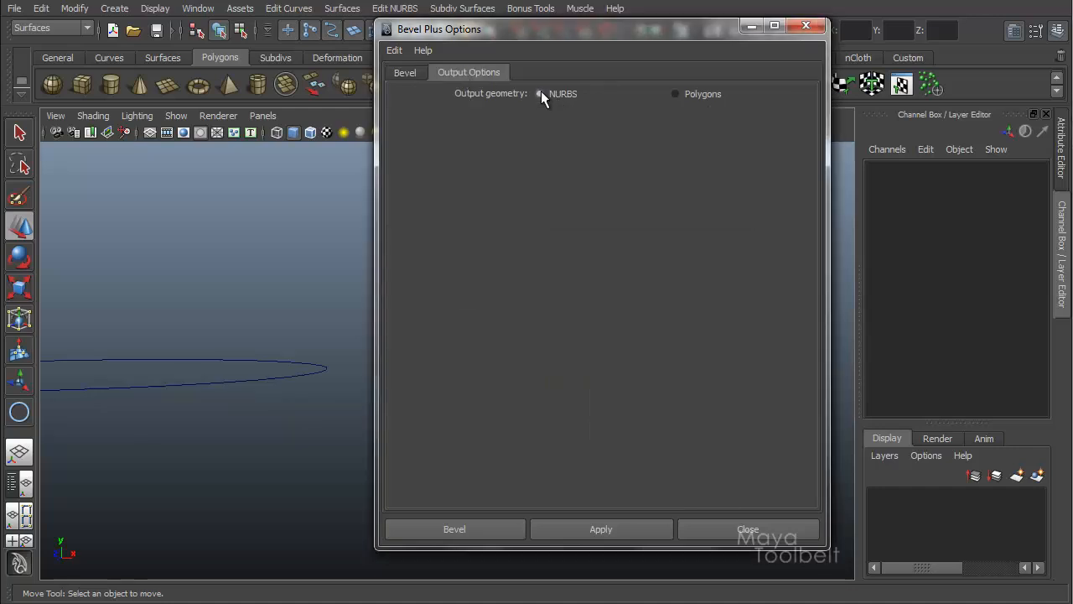
left_click(396, 73)
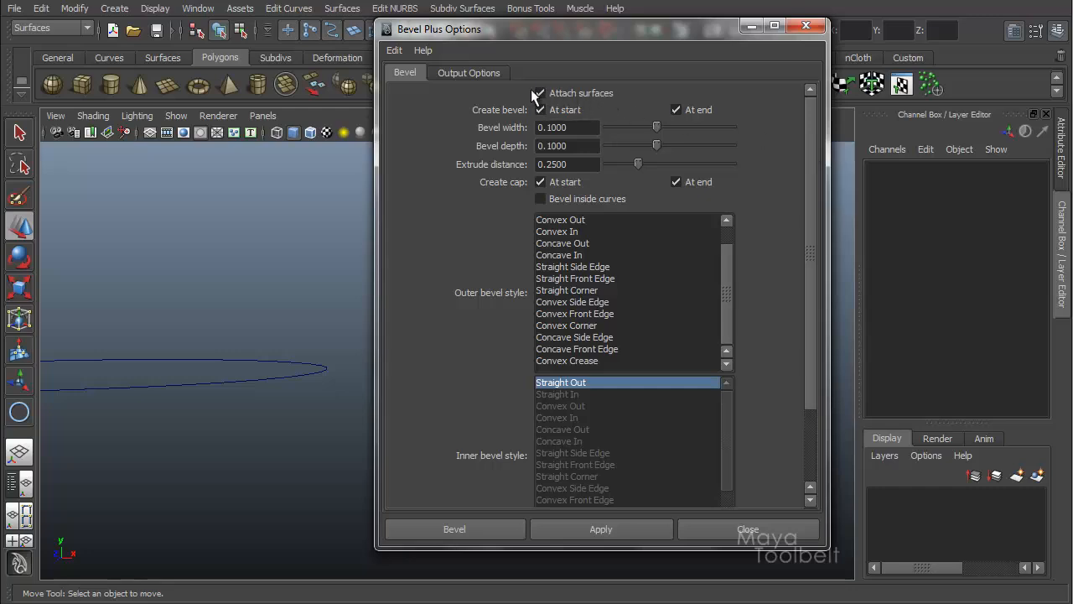
Step: Select the NURBS circle, disable Attach surfaces, and apply Bevel Plus
left_click(312, 377)
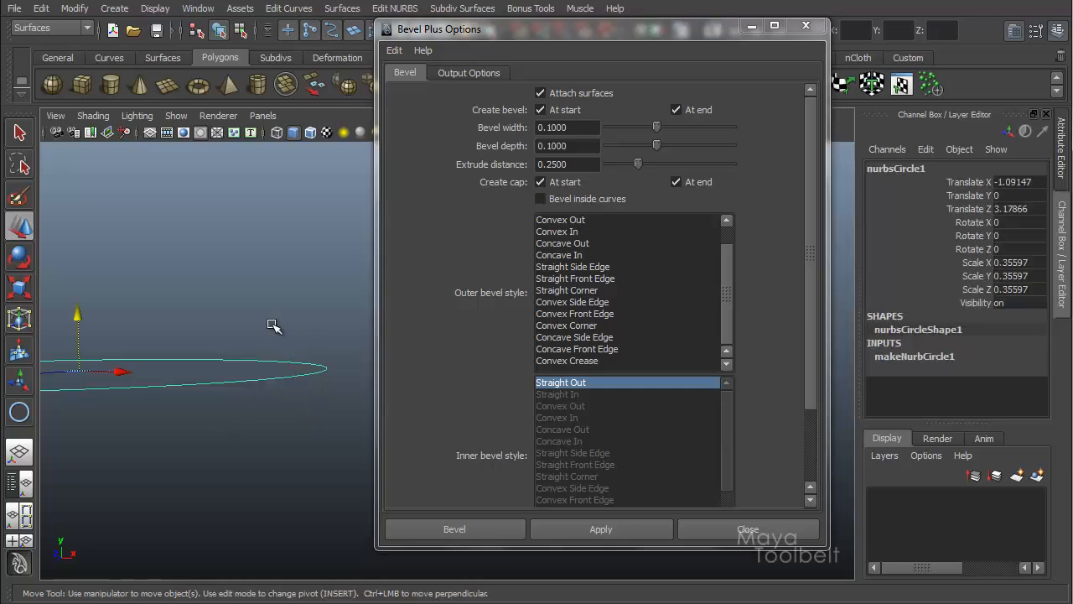
left_click(541, 94)
left_click(591, 533)
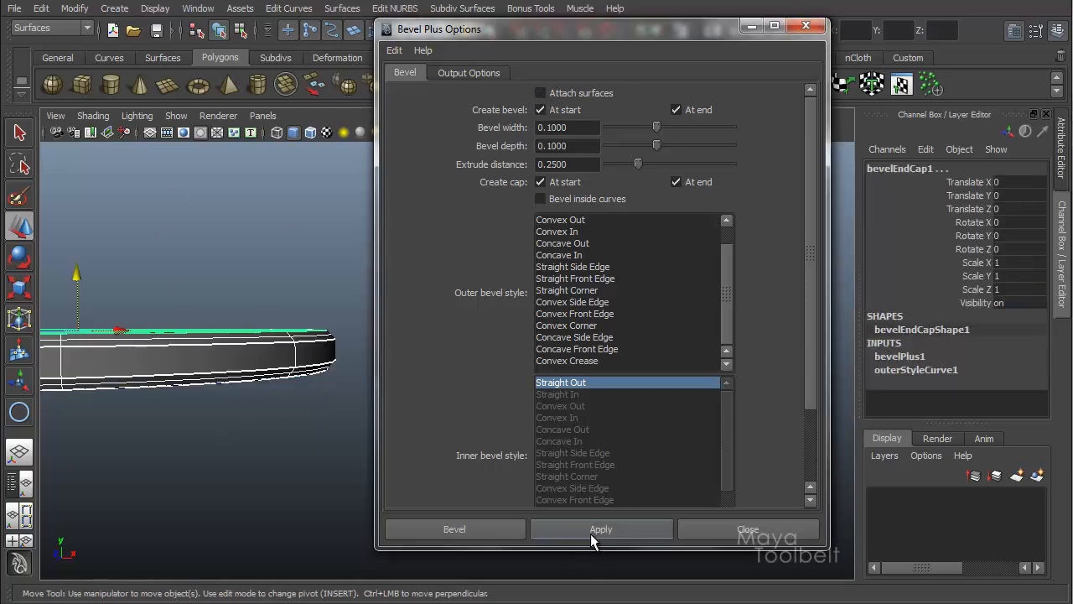
Step: Move the start cap down away from the bevel surfaces to separate the unattached pieces
left_click(262, 329)
left_click_drag(301, 364, 299, 378, "alt")
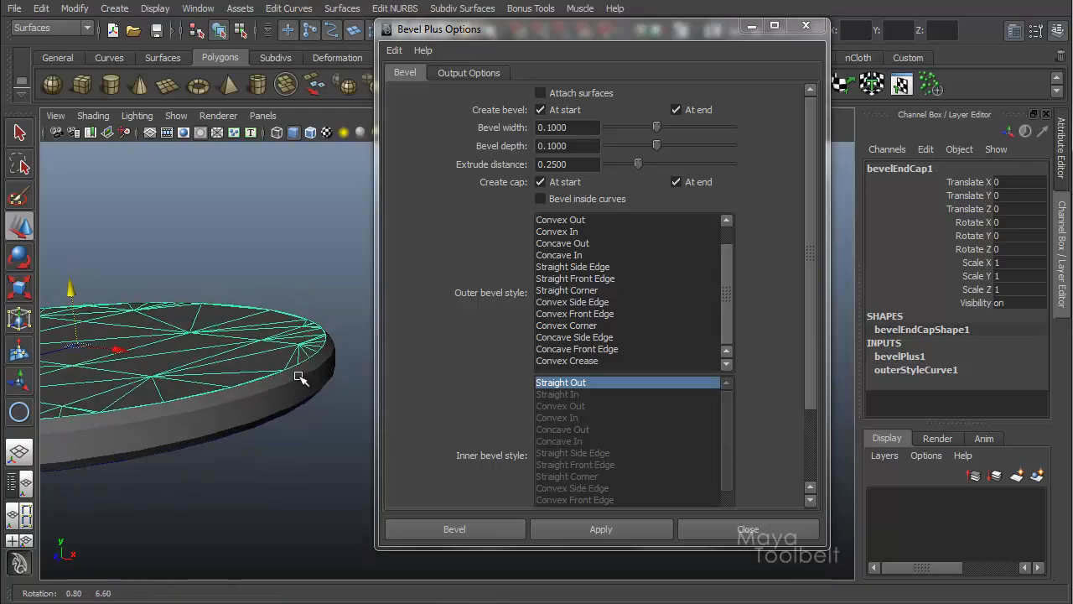
left_click_drag(72, 287, 66, 238)
left_click_drag(183, 321, 240, 348, "alt")
left_click(226, 329)
left_click_drag(90, 306, 79, 370)
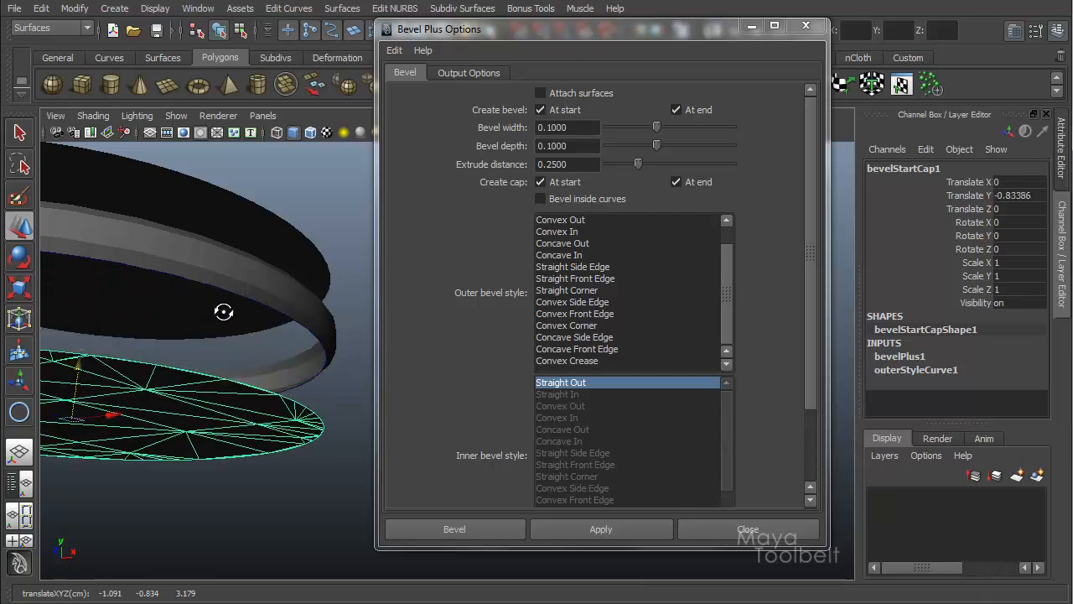
left_click_drag(223, 311, 243, 348, "alt")
left_click(332, 362)
left_click_drag(344, 366, 337, 357, "alt")
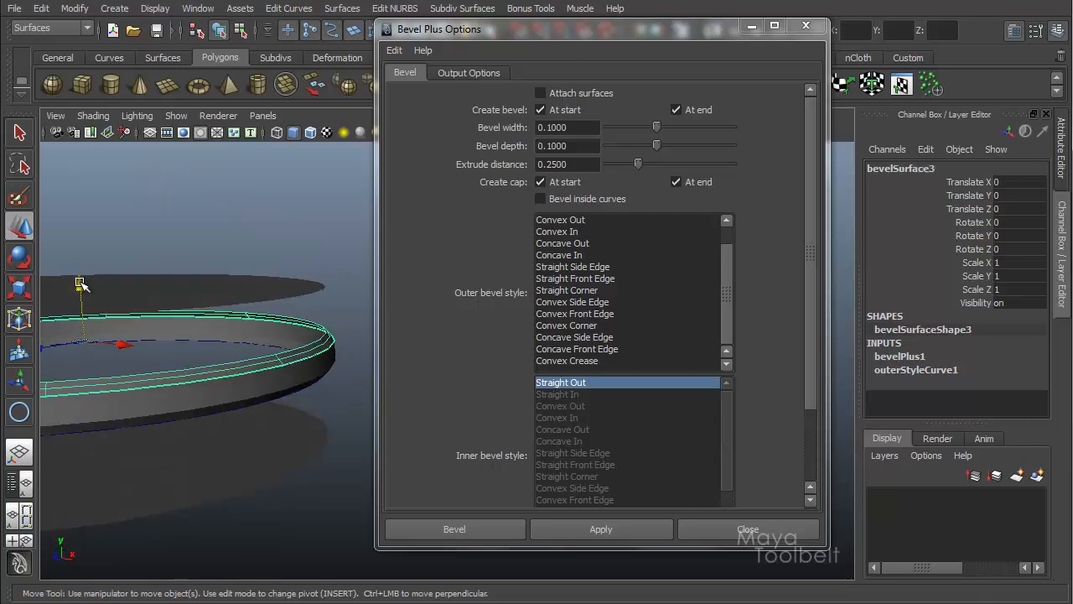
Step: Move the remaining bevel surfaces apart to separate the unattached pieces
left_click_drag(79, 283, 83, 261)
left_click_drag(283, 332, 304, 355, "alt")
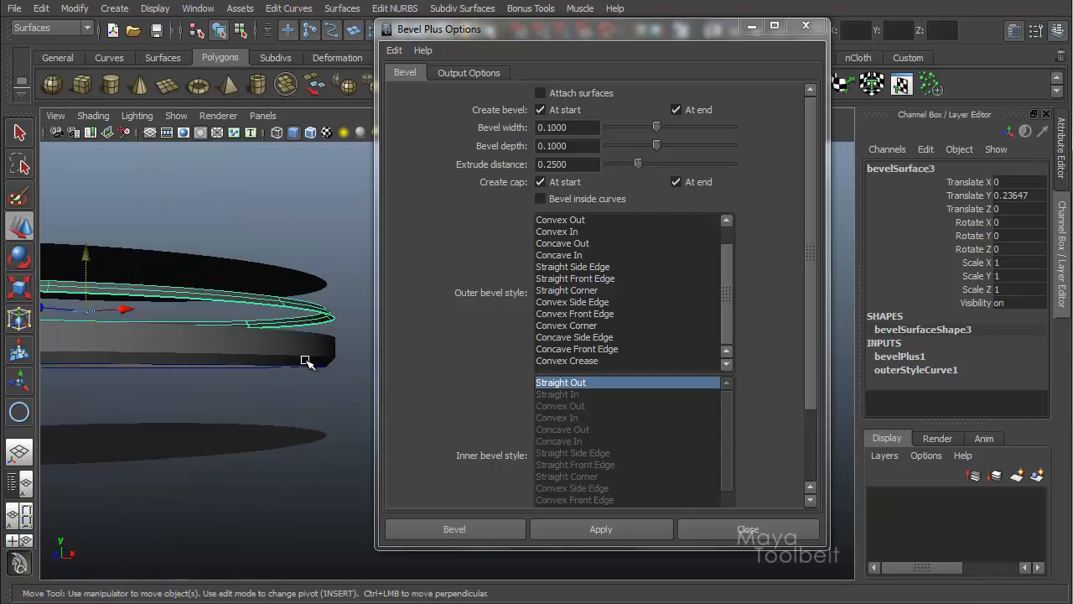
left_click(304, 356)
left_click_drag(90, 312, 90, 323)
left_click(338, 351)
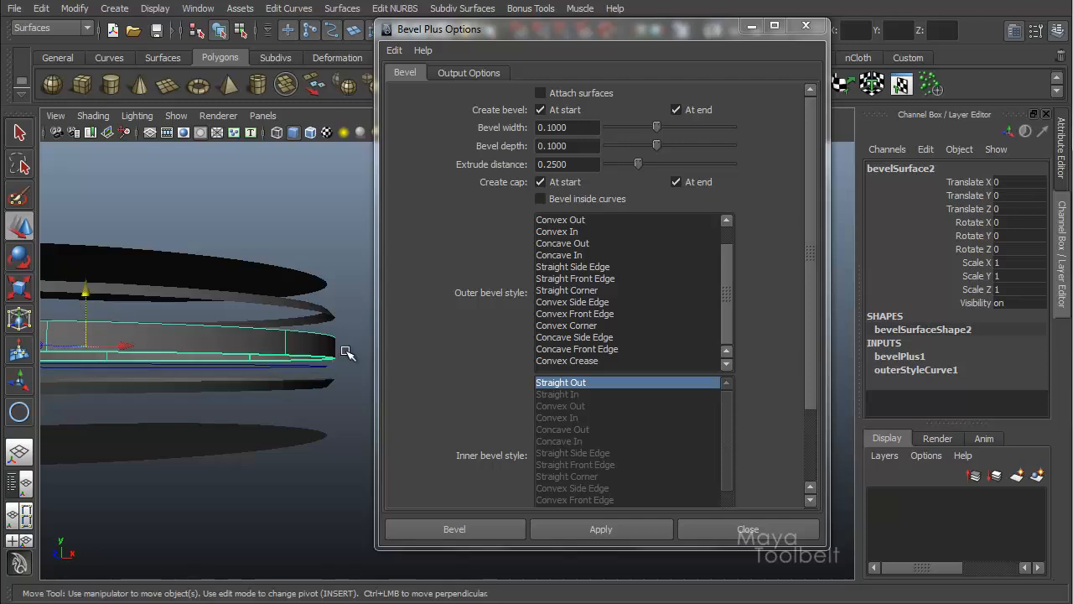
left_click_drag(340, 352, 343, 355, "alt")
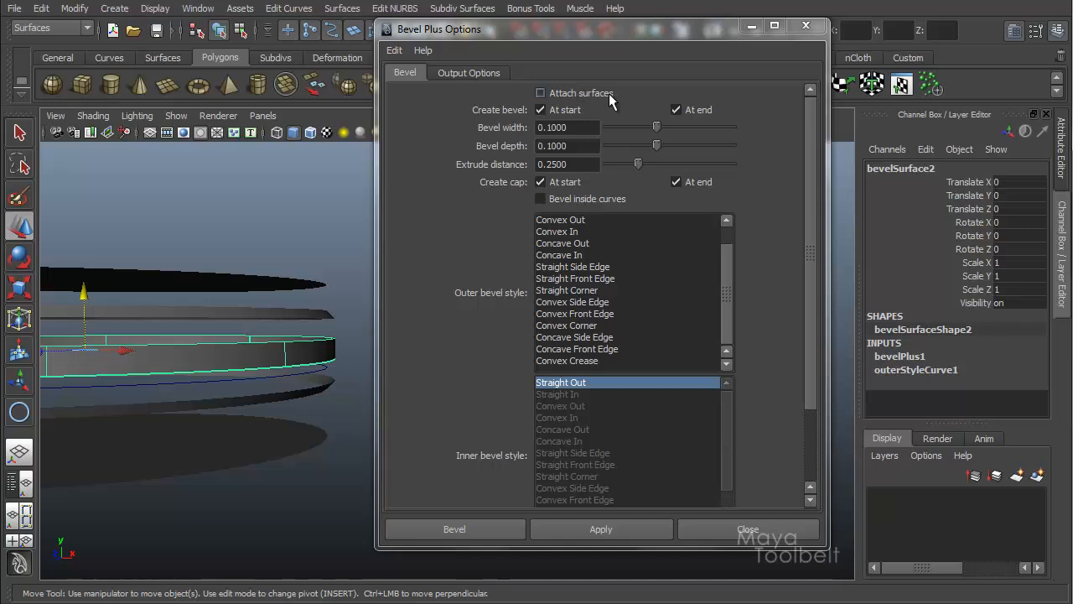
left_click_drag(315, 283, 307, 275, "alt")
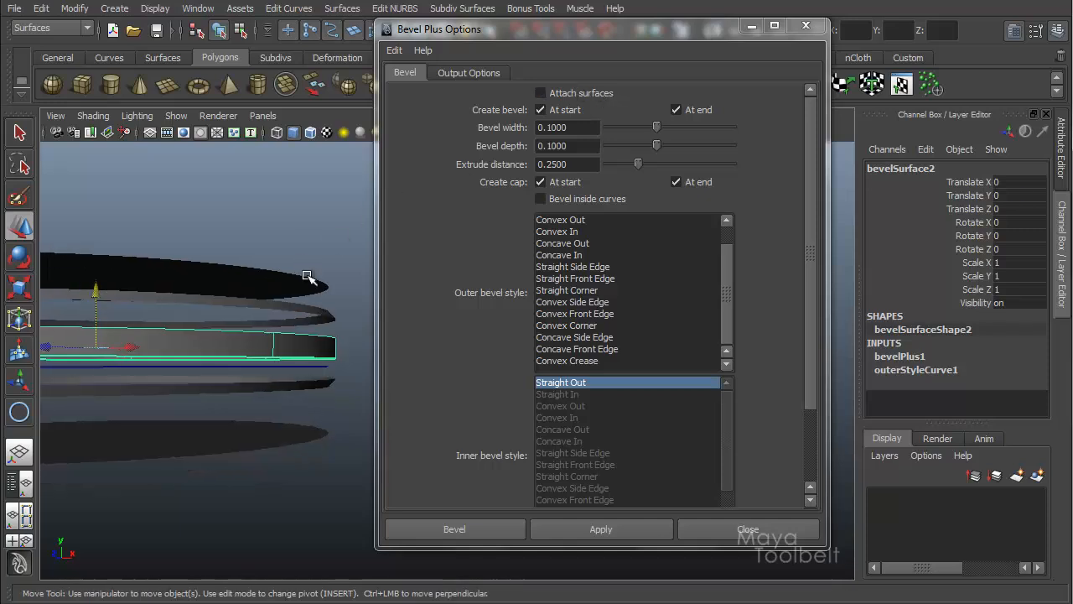
Step: Undo the piece moves and the unattached bevel
key("ctrl+z")
key("ctrl+z")
key("ctrl+z")
key("ctrl+z")
key("ctrl+z")
key("ctrl+z")
key("ctrl+z")
key("ctrl+z")
key("ctrl+z")
key("ctrl+z")
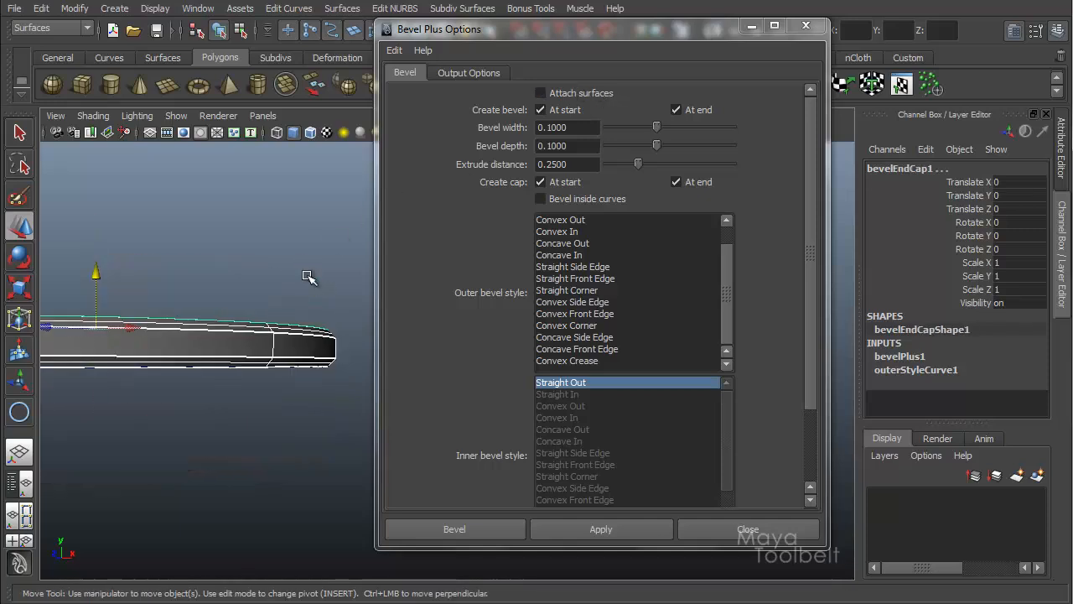
Step: Select the NURBS circle, enable Attach surfaces, and apply Bevel Plus
left_click_drag(307, 276, 306, 289, "alt")
left_click(581, 94)
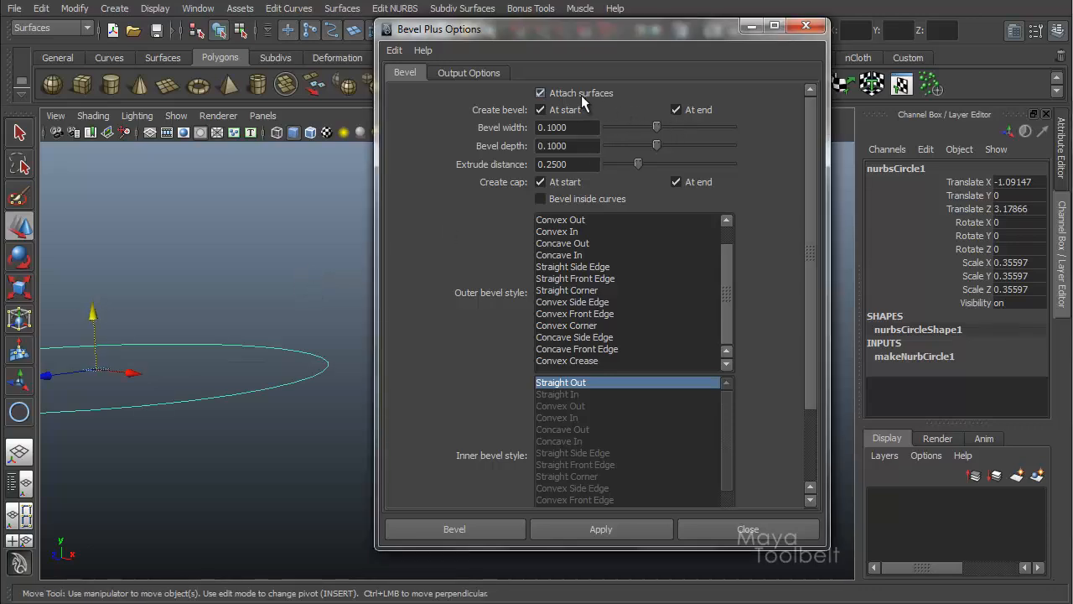
left_click(568, 532)
Step: Select individual pieces of the attached bevel to inspect them
left_click_drag(260, 318, 240, 363, "alt")
left_click(243, 359)
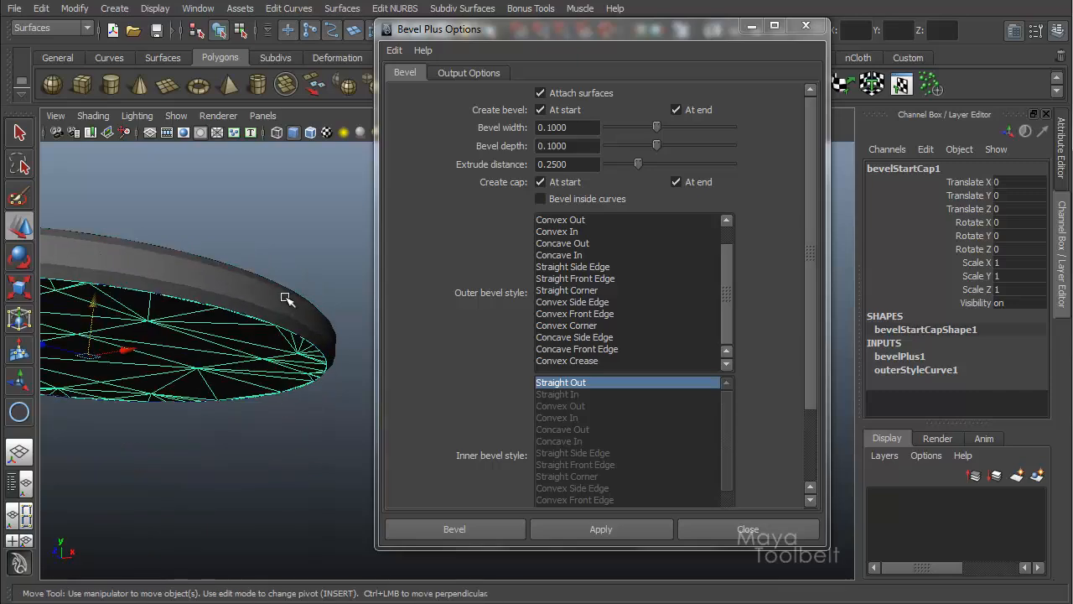
left_click_drag(304, 307, 335, 349, "alt")
left_click(338, 353)
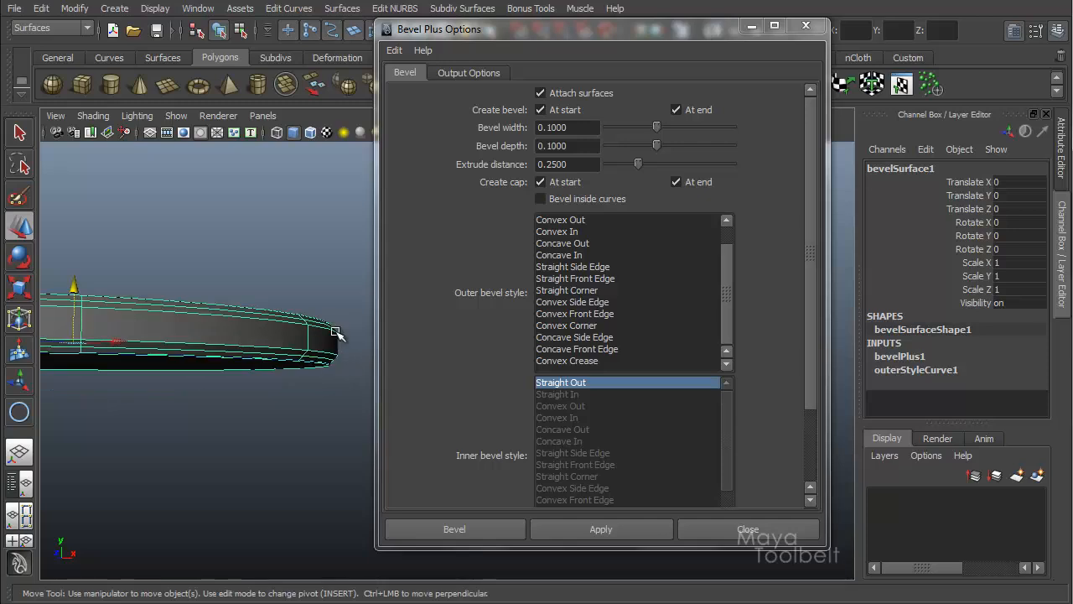
left_click_drag(339, 367, 310, 385, "alt")
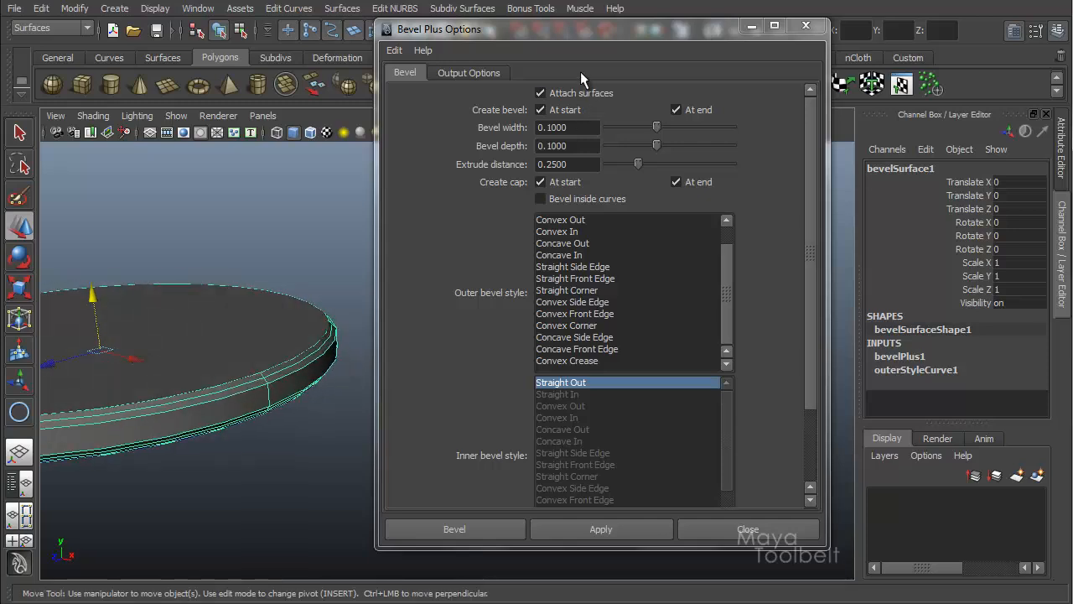
left_click_drag(335, 351, 337, 339, "alt")
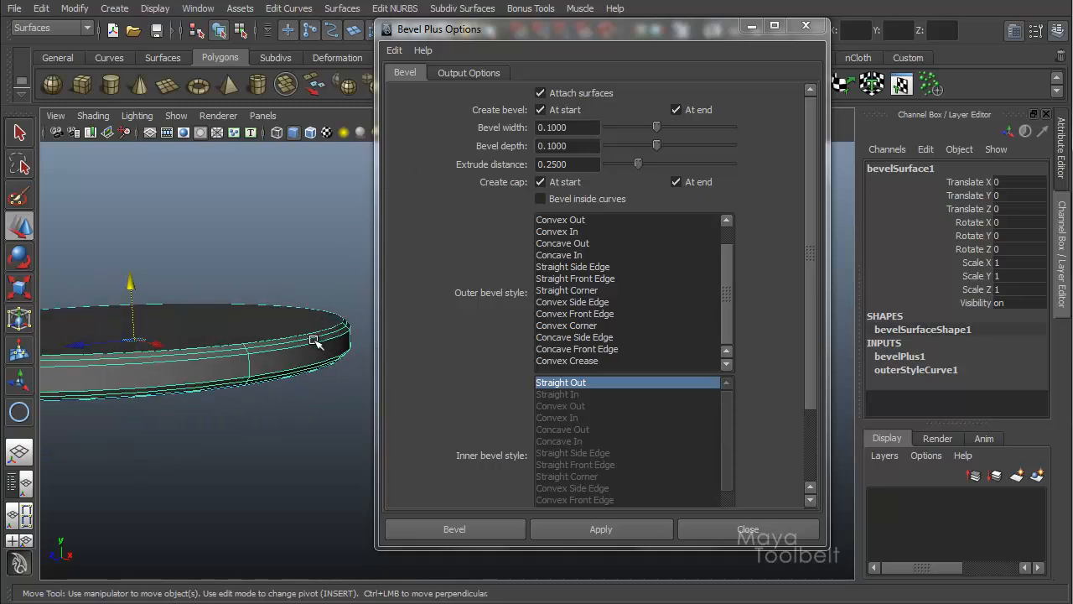
Step: Delete the bevel surface and both caps, leaving only the circle
left_click(312, 366)
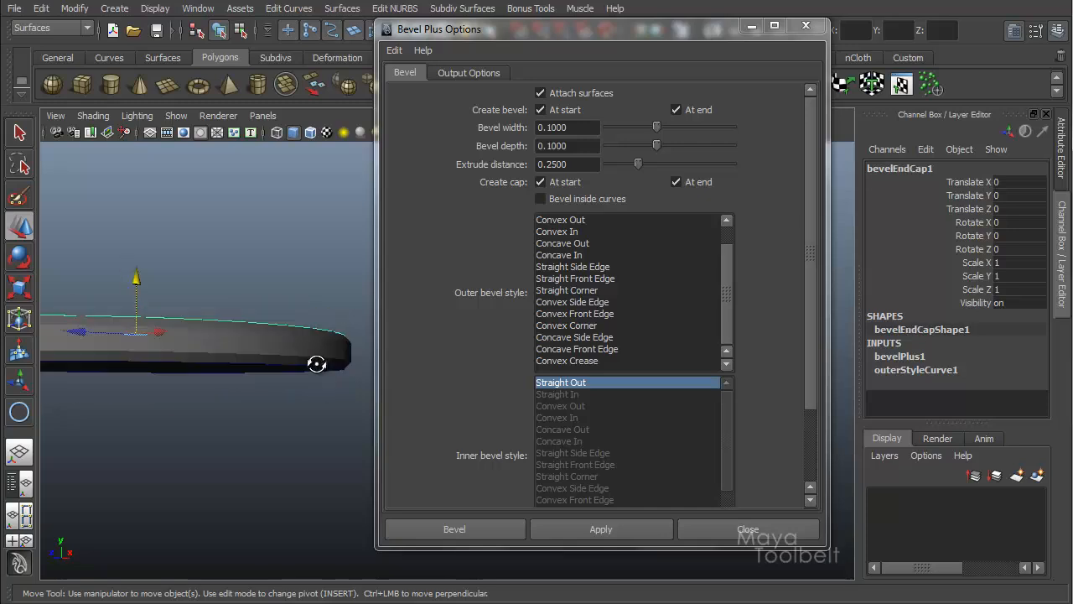
key("Delete")
left_click(280, 341)
key("Delete")
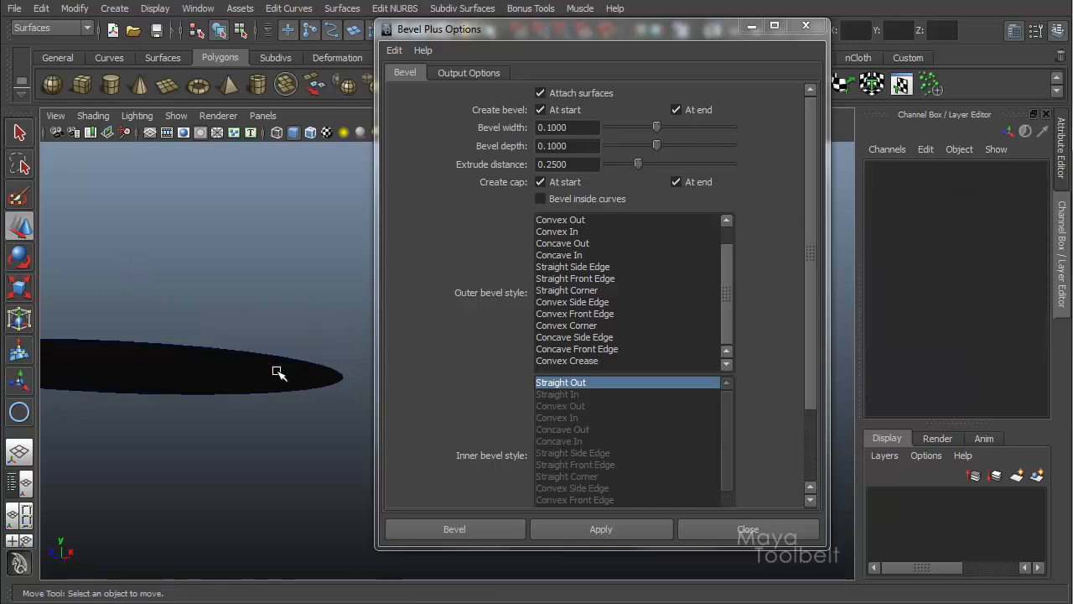
left_click(277, 373)
key("Delete")
Step: Set Use tolerance to Global and move the Bevel Plus Options dialog aside
left_click_drag(812, 253, 628, 434)
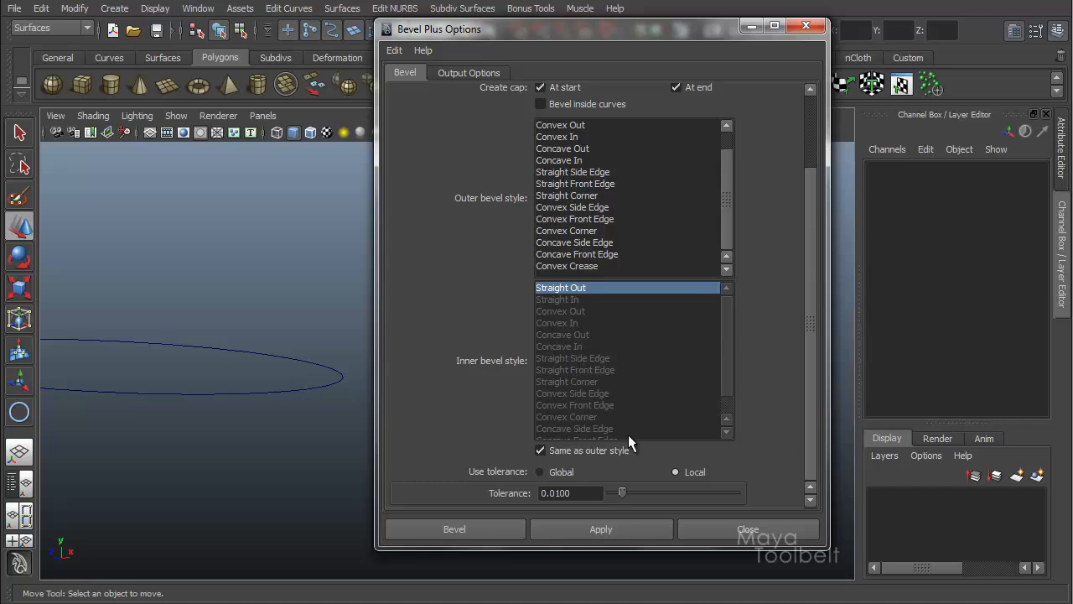
left_click(538, 472)
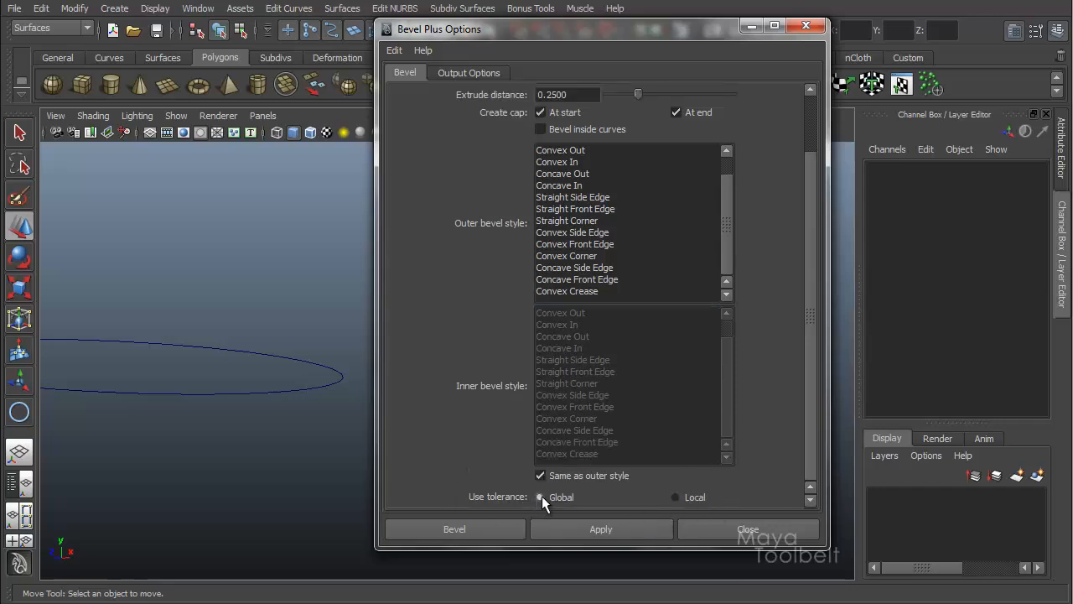
left_click_drag(566, 38, 759, 73)
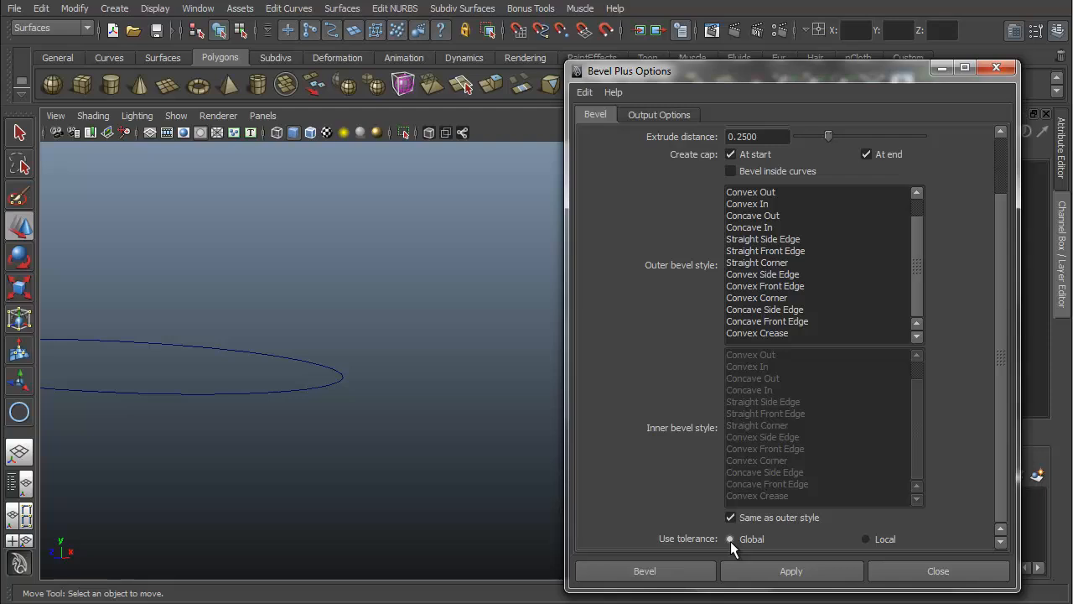
Step: Open Preferences to examine the Settings tolerance values, then cancel
left_click(199, 8)
mouse_move(254, 101)
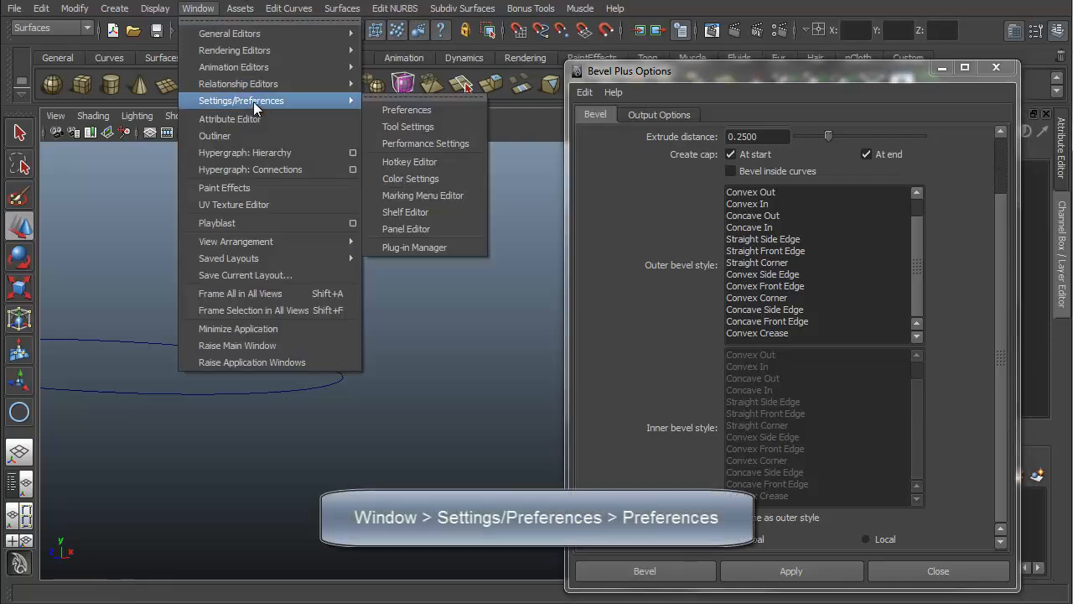
left_click(409, 109)
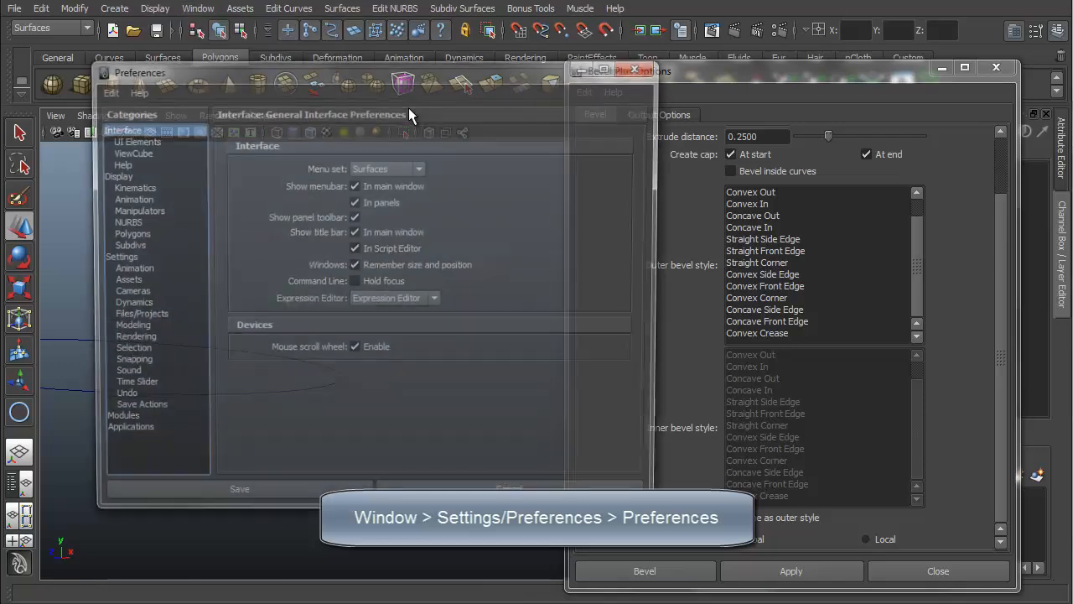
left_click_drag(199, 71, 222, 109)
left_click(150, 296)
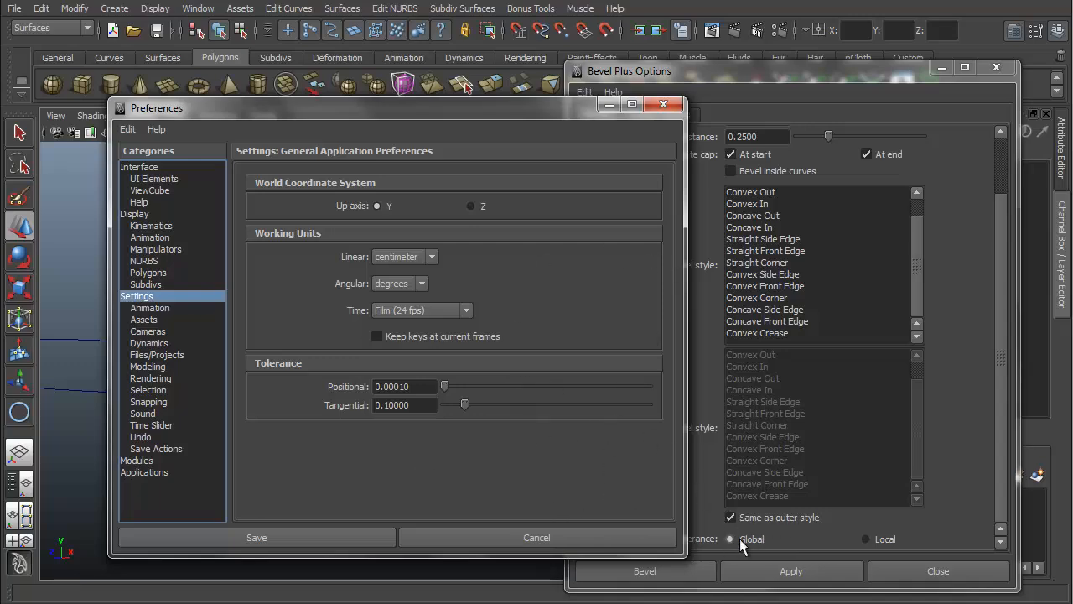
left_click(601, 534)
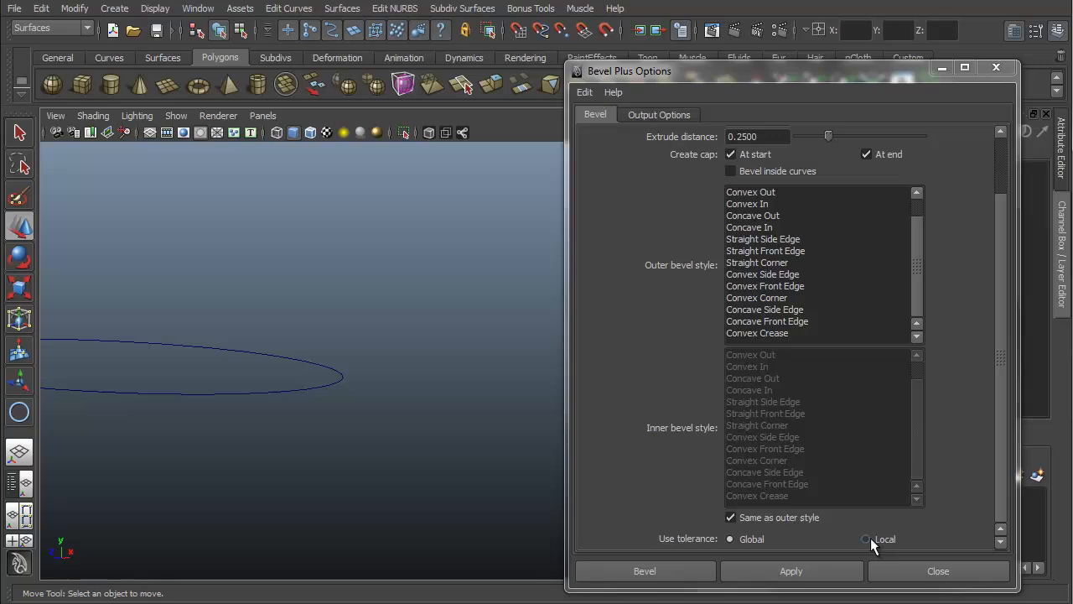
Step: Switch Use tolerance to Local and try different values on the tolerance slider
left_click(870, 537)
scroll(991, 491, "down", 1)
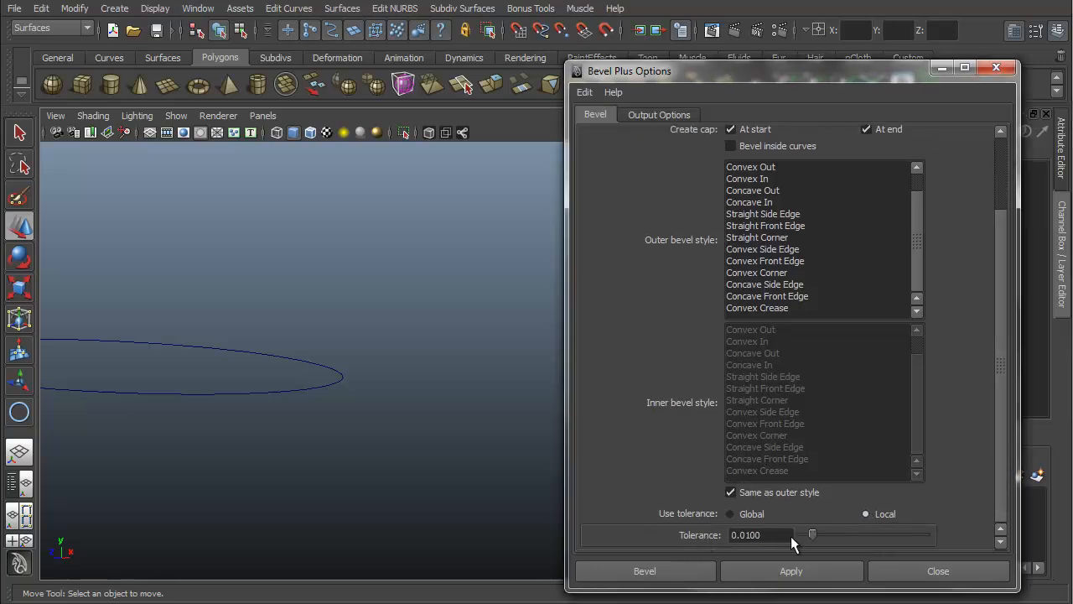
left_click_drag(811, 535, 835, 543)
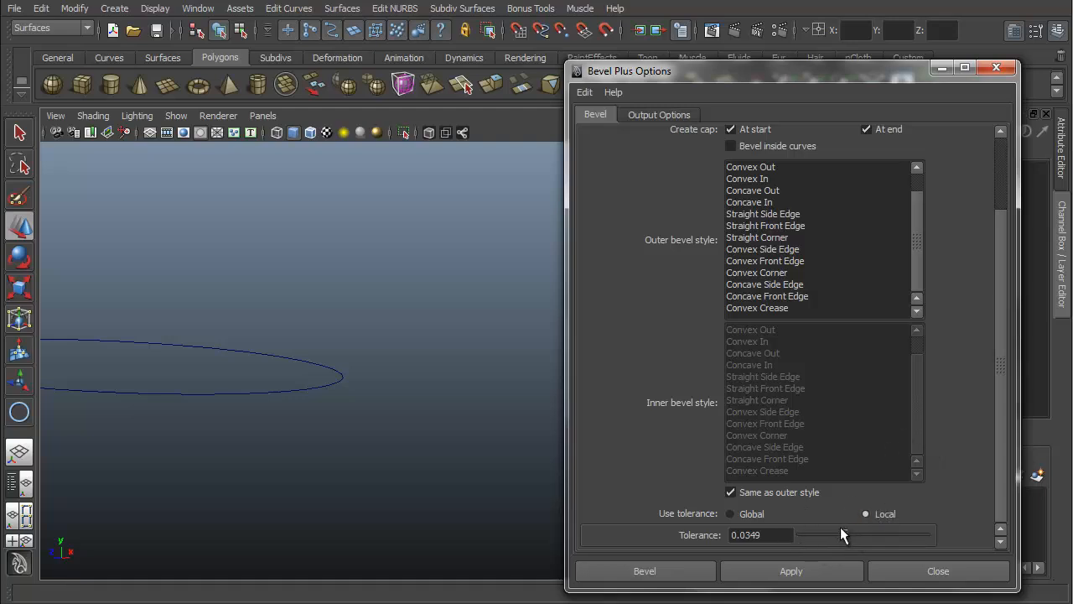
left_click_drag(844, 534, 813, 539)
left_click_drag(813, 534, 896, 534)
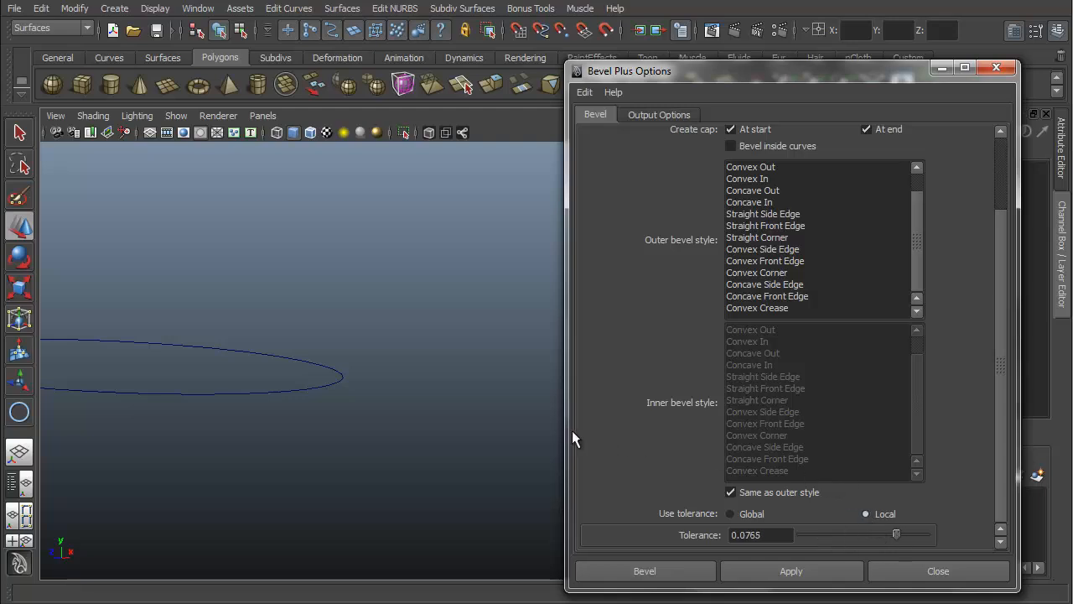
left_click_drag(896, 534, 811, 537)
double_click(766, 537)
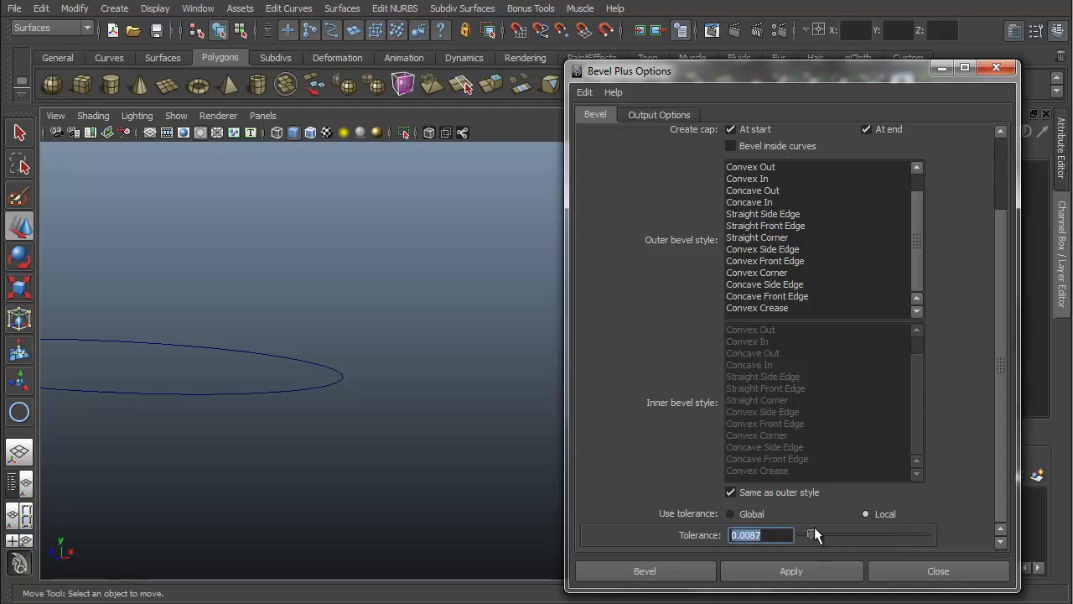
Step: Reset the Bevel Plus settings and switch the output geometry to NURBS
left_click(584, 92)
left_click(606, 128)
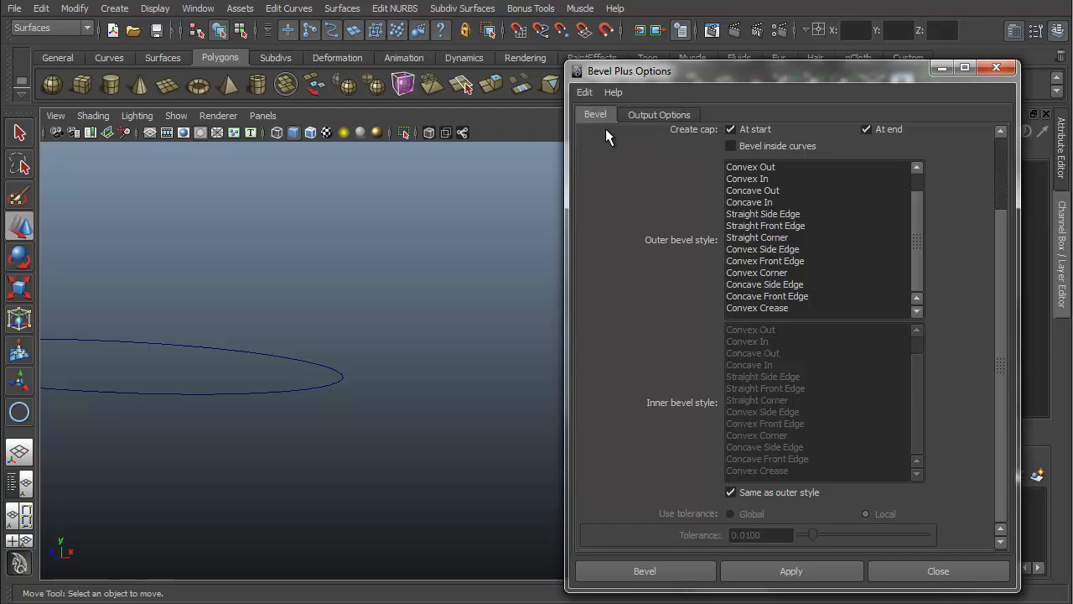
left_click(658, 114)
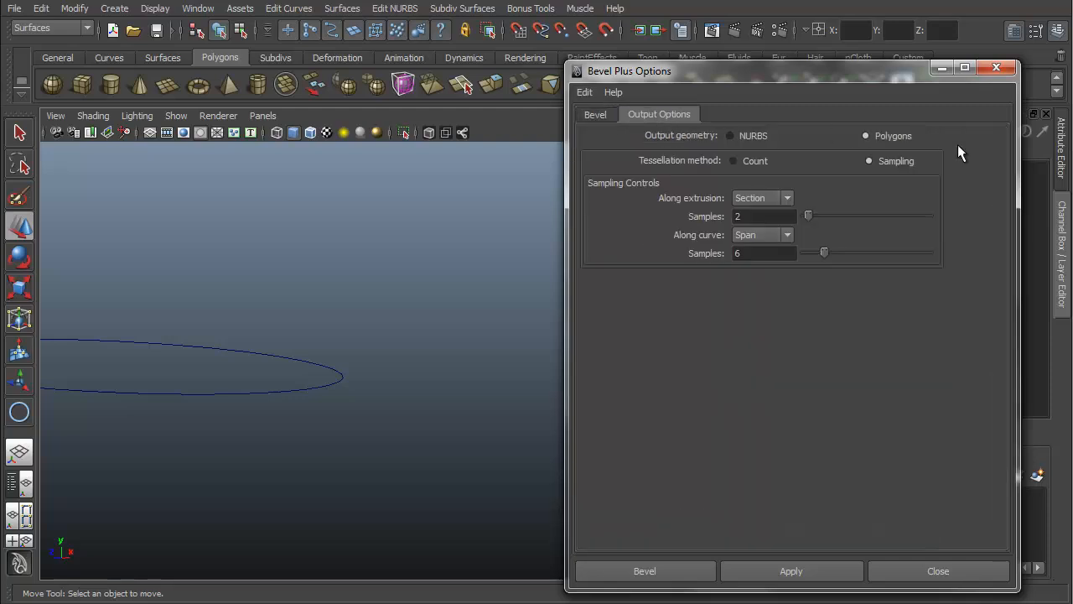
left_click(728, 136)
left_click(587, 114)
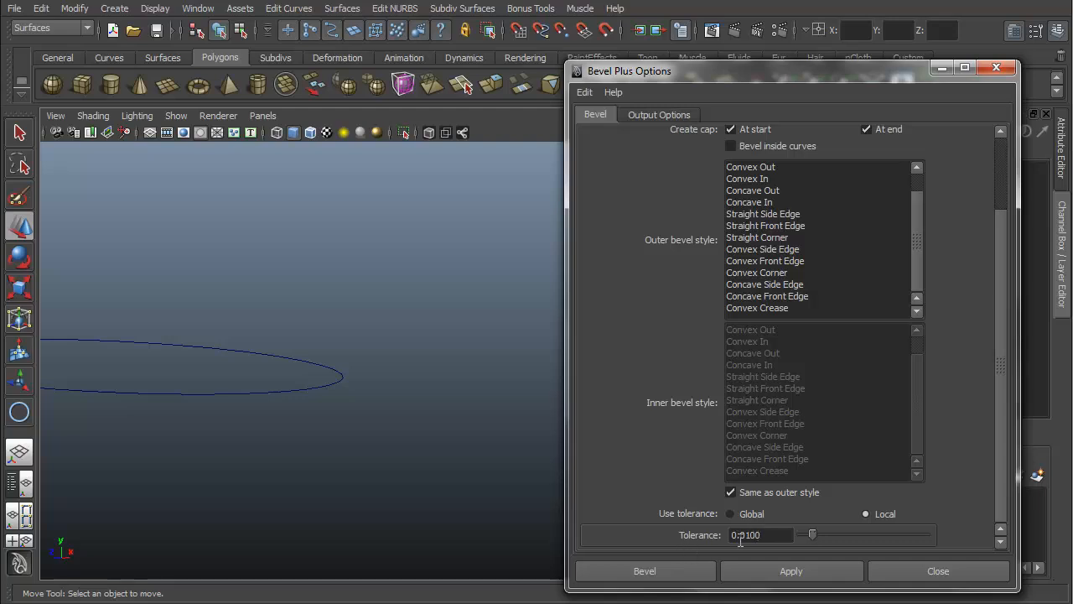
Step: Select the circle and apply Bevel Plus
left_click_drag(289, 369, 198, 474)
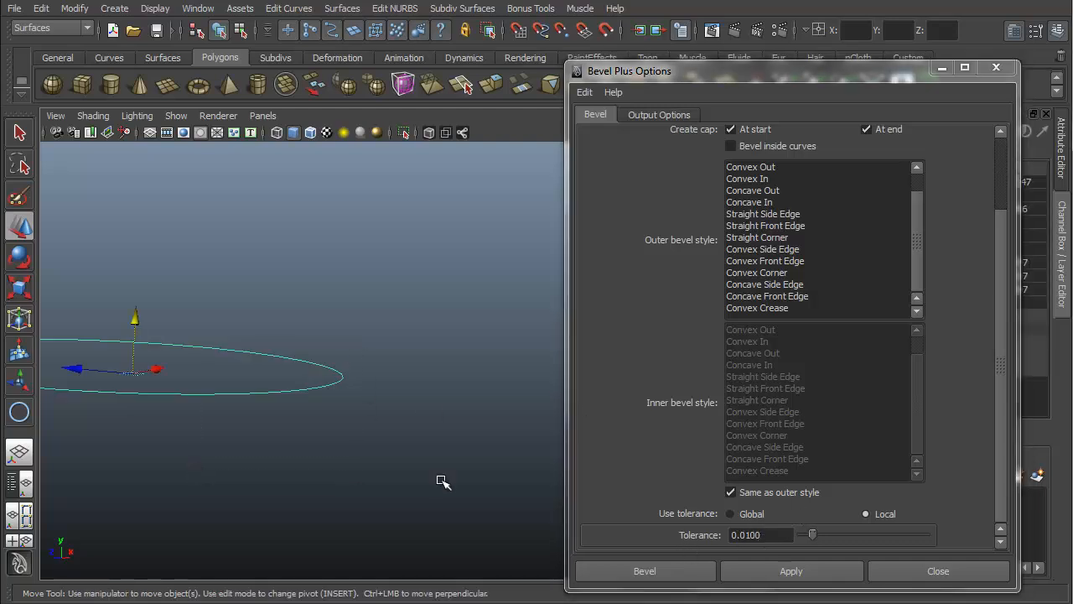
left_click(786, 570)
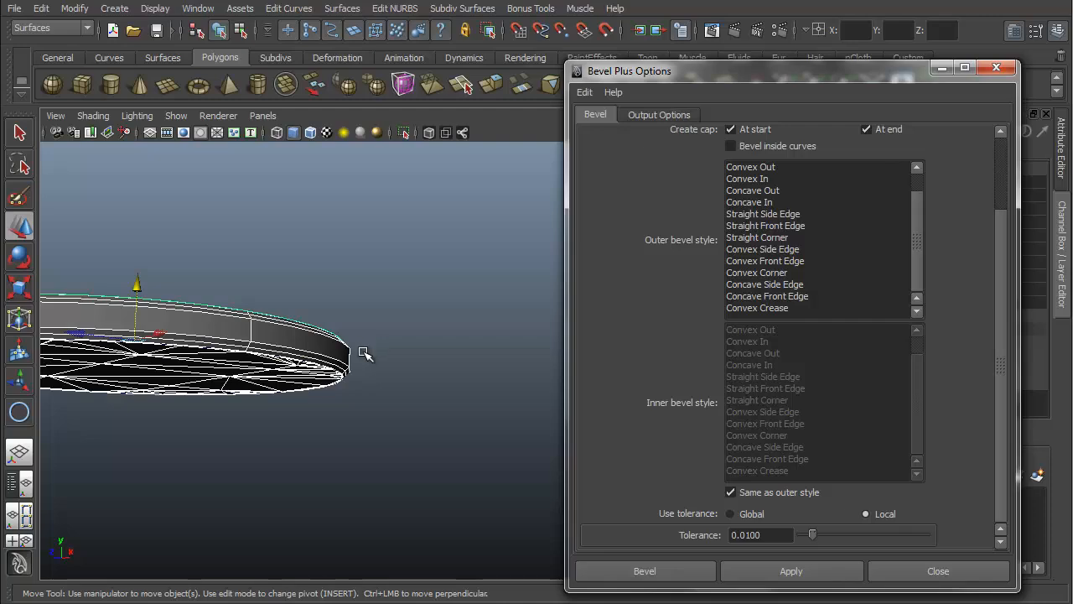
Step: Select the new beveled disc and move it aside from the circle
left_click_drag(258, 345, 251, 377, "alt")
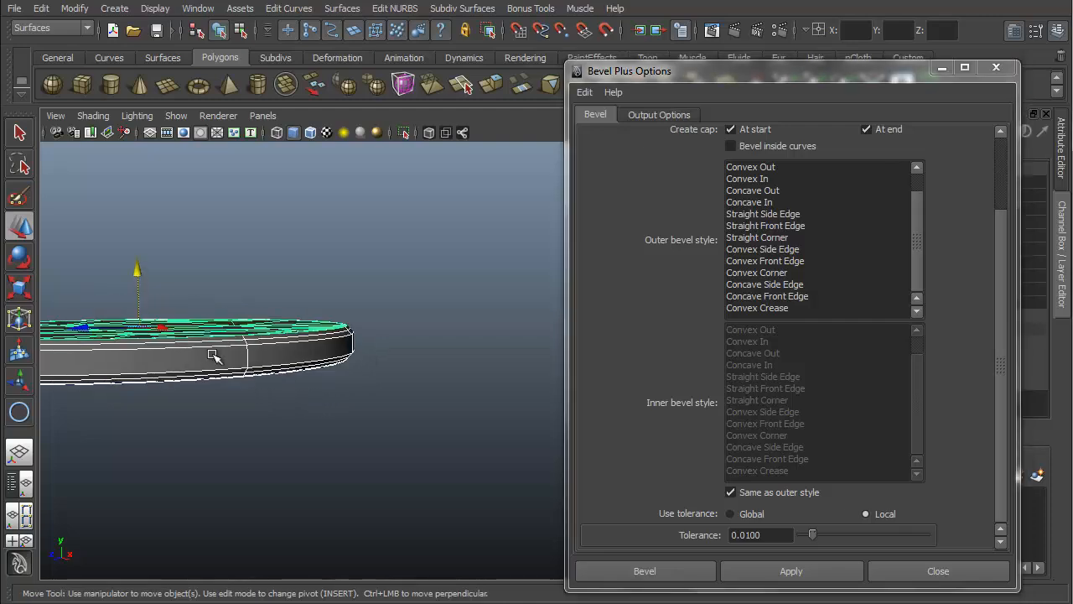
left_click_drag(227, 330, 250, 396, "alt")
left_click_drag(88, 365, 474, 344)
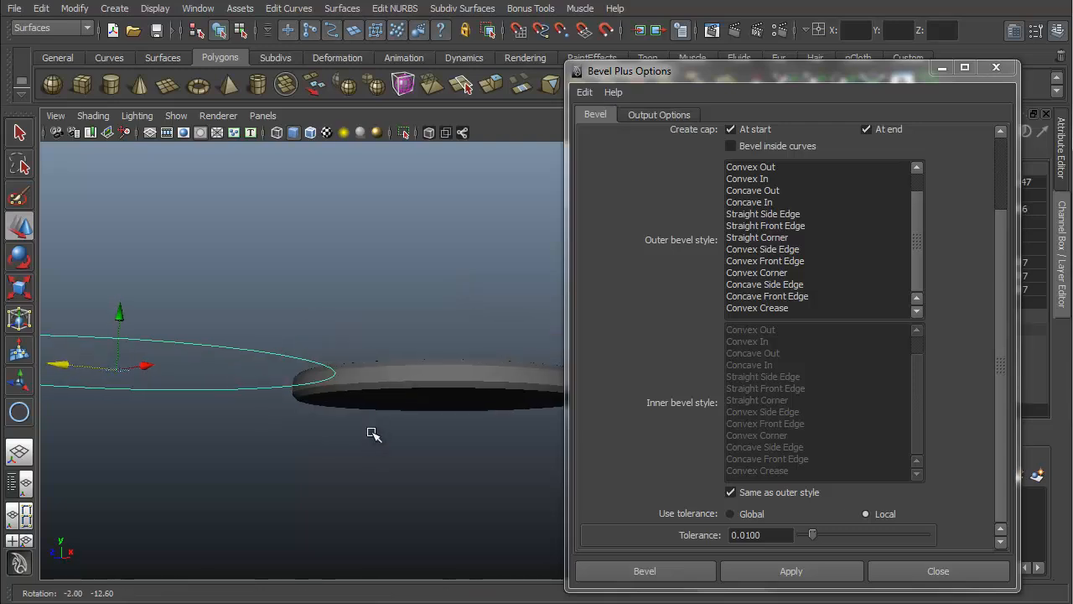
Step: Set the tolerance to 10 and apply Bevel Plus to the circle again
left_click_drag(807, 536, 868, 543)
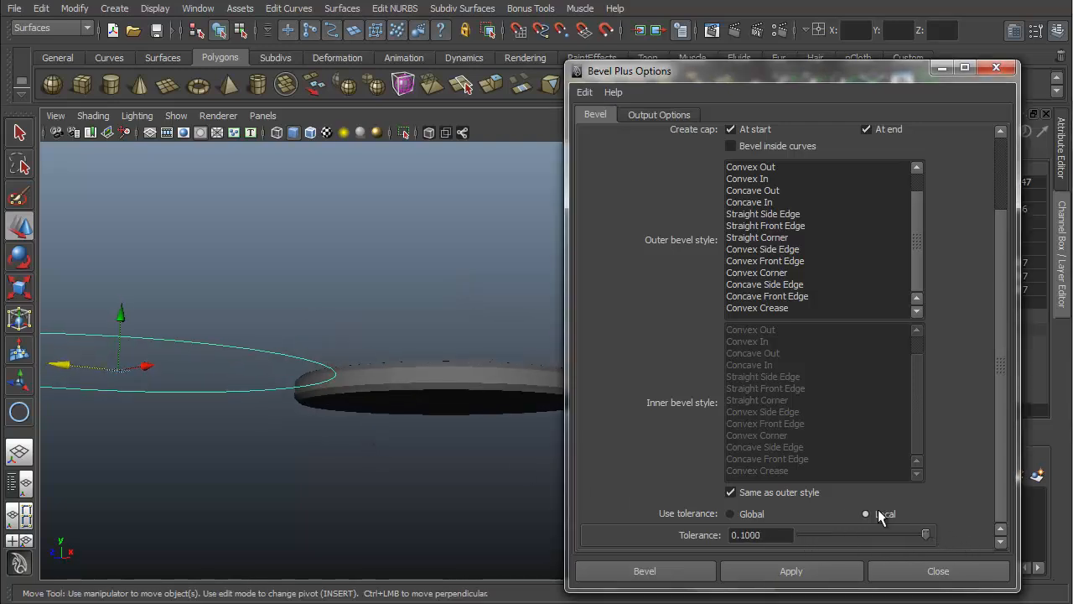
double_click(776, 536)
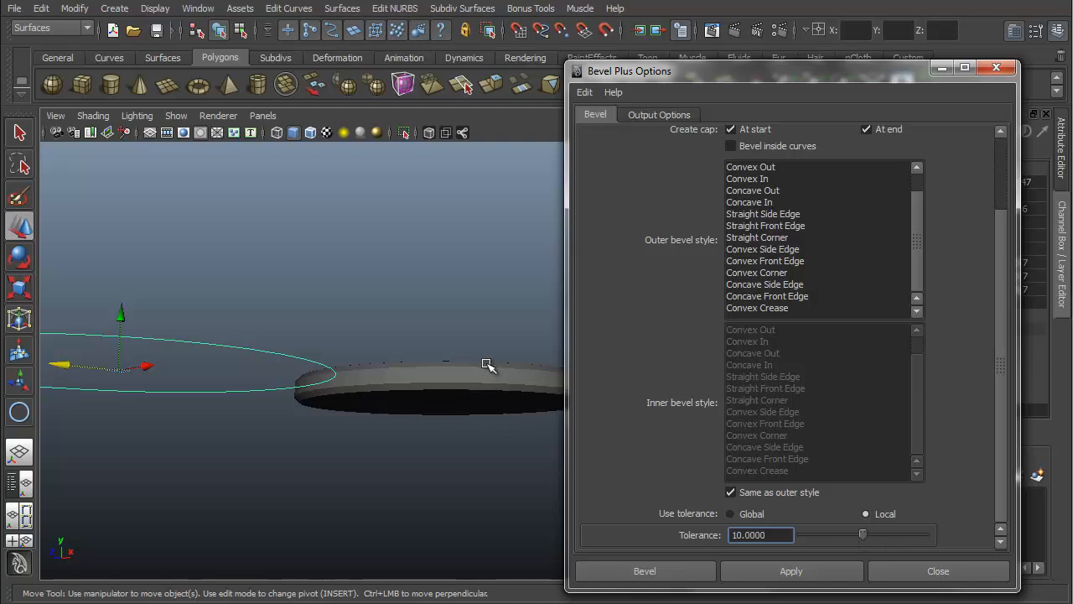
left_click(790, 571)
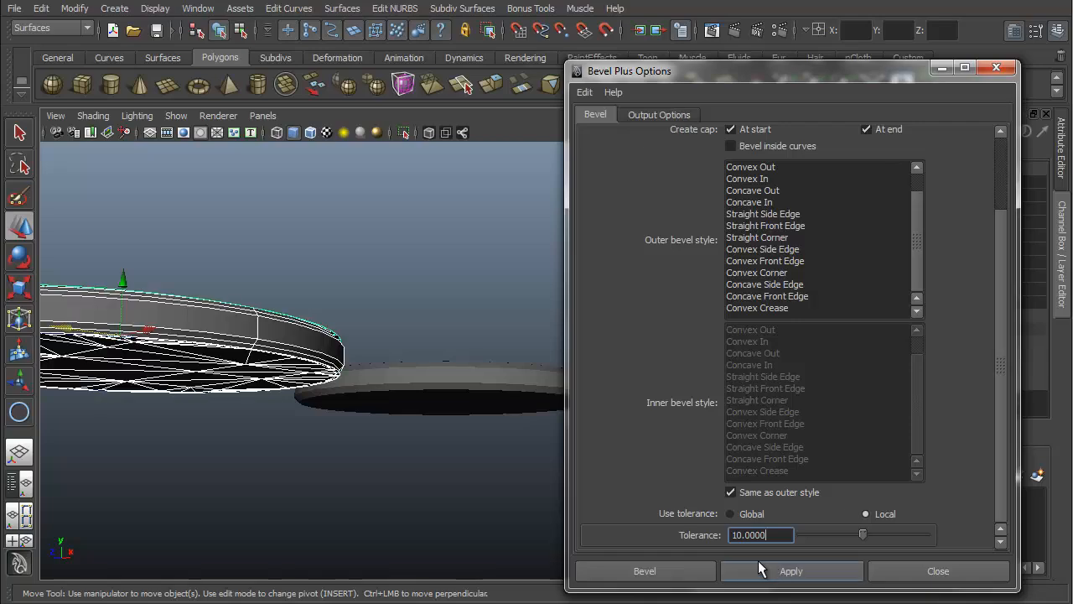
Step: Examine the tessellation of the two beveled discs up close
left_click_drag(214, 335, 238, 392, "alt")
right_click_drag(316, 294, 729, 503, "alt")
left_click_drag(230, 337, 261, 389, "alt")
middle_click_drag(328, 289, 478, 342, "alt")
left_click_drag(466, 369, 369, 202, "alt")
middle_click_drag(369, 408, 439, 234, "alt")
left_click_drag(315, 231, 289, 344, "alt")
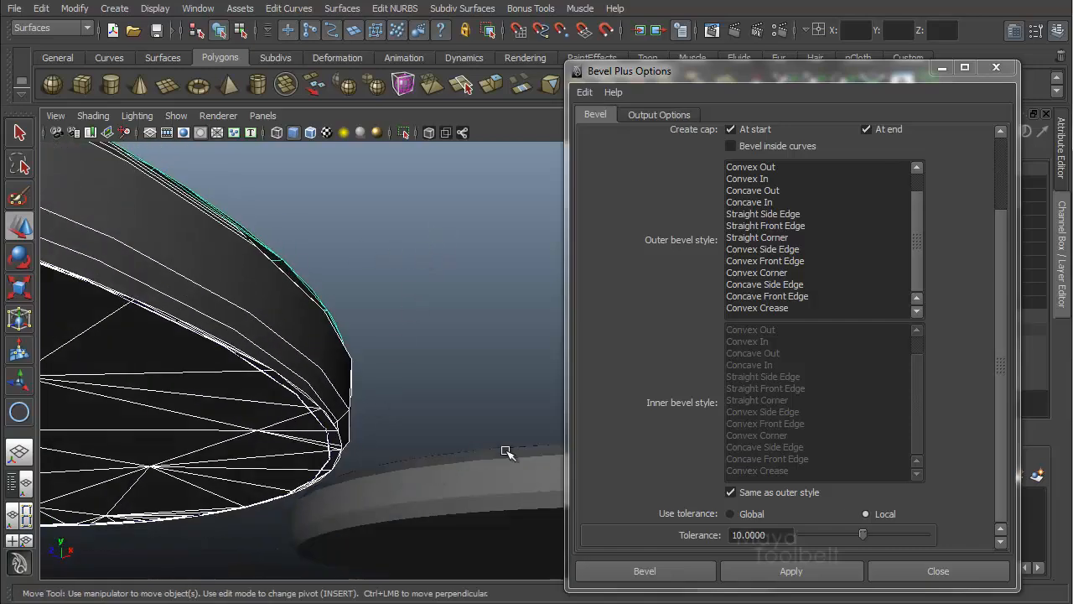
middle_click_drag(506, 450, 197, 440, "alt")
left_click_drag(311, 348, 378, 506)
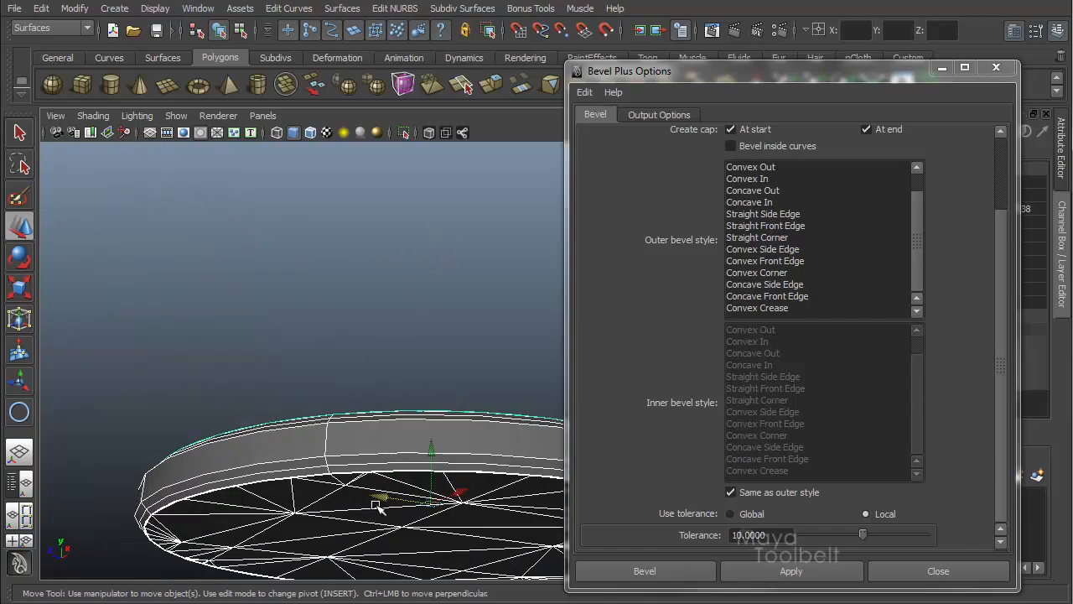
Step: Close the Bevel Plus options and orbit around both beveled discs to compare their edges and cap triangulation
right_click_drag(378, 506, 671, 243, "alt")
left_click(946, 68)
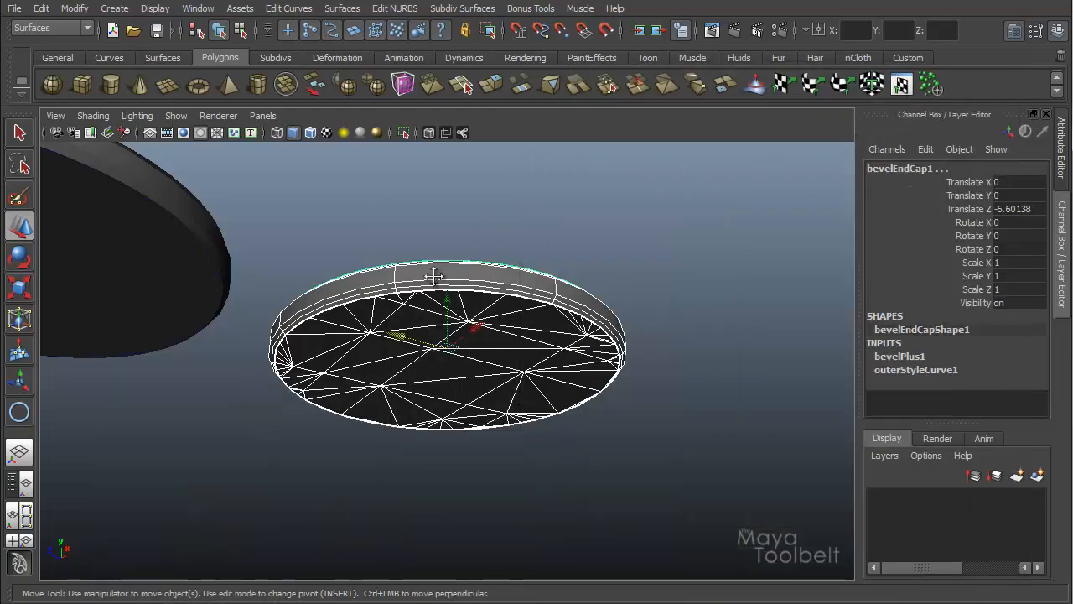
middle_click_drag(439, 275, 384, 281, "alt")
right_click_drag(384, 281, 905, 419, "alt")
left_click_drag(717, 360, 722, 369, "alt")
right_click_drag(723, 369, 523, 350, "alt")
left_click_drag(522, 350, 579, 386, "alt")
middle_click_drag(495, 343, 323, 341, "alt")
right_click_drag(503, 352, 735, 399, "alt")
left_click_drag(735, 399, 579, 367, "alt")
right_click_drag(579, 367, 771, 437, "alt")
left_click_drag(735, 383, 732, 393, "alt")
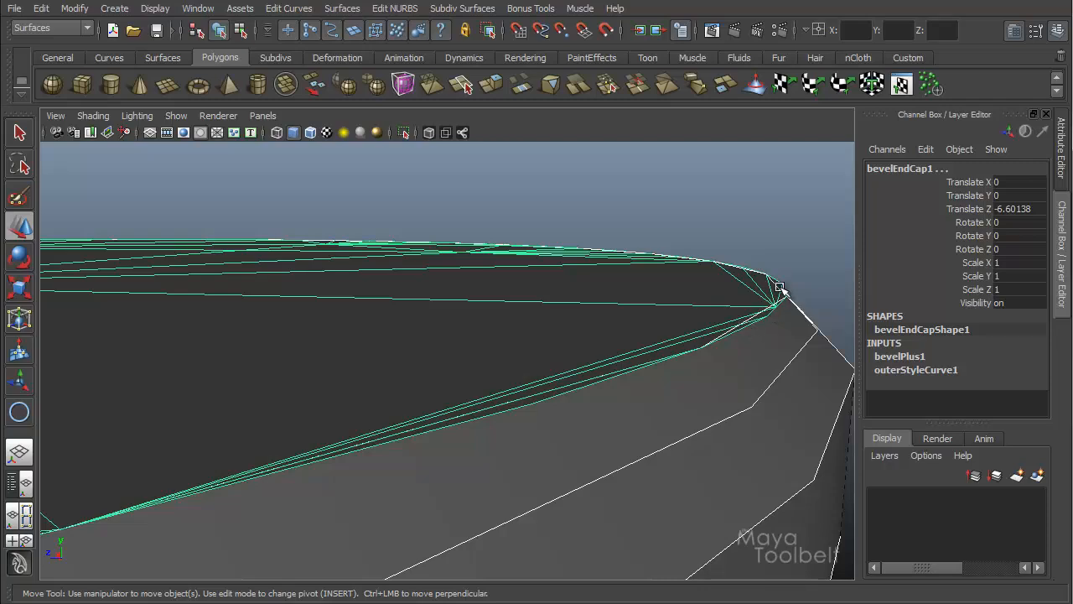
left_click_drag(776, 312, 763, 269, "alt")
right_click_drag(763, 268, 742, 453, "alt")
left_click_drag(742, 453, 731, 482, "alt")
right_click_drag(731, 482, 352, 369, "alt")
middle_click_drag(546, 395, 796, 390, "alt")
right_click_drag(712, 377, 151, 327, "alt")
left_click_drag(126, 329, 170, 432)
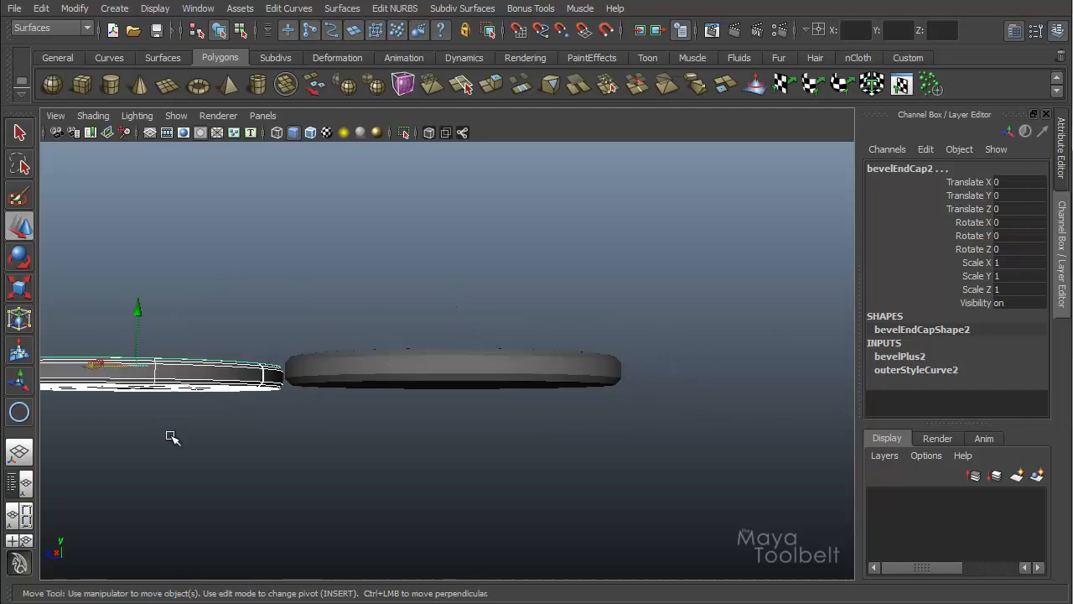
middle_click_drag(170, 436, 352, 435, "alt")
right_click_drag(352, 434, 378, 477, "alt")
left_click_drag(378, 477, 445, 406, "alt")
right_click_drag(444, 406, 536, 397, "alt")
left_click(537, 397)
left_click_drag(537, 397, 558, 417, "alt")
middle_click_drag(558, 417, 436, 321, "alt")
right_click_drag(436, 321, 590, 402, "alt")
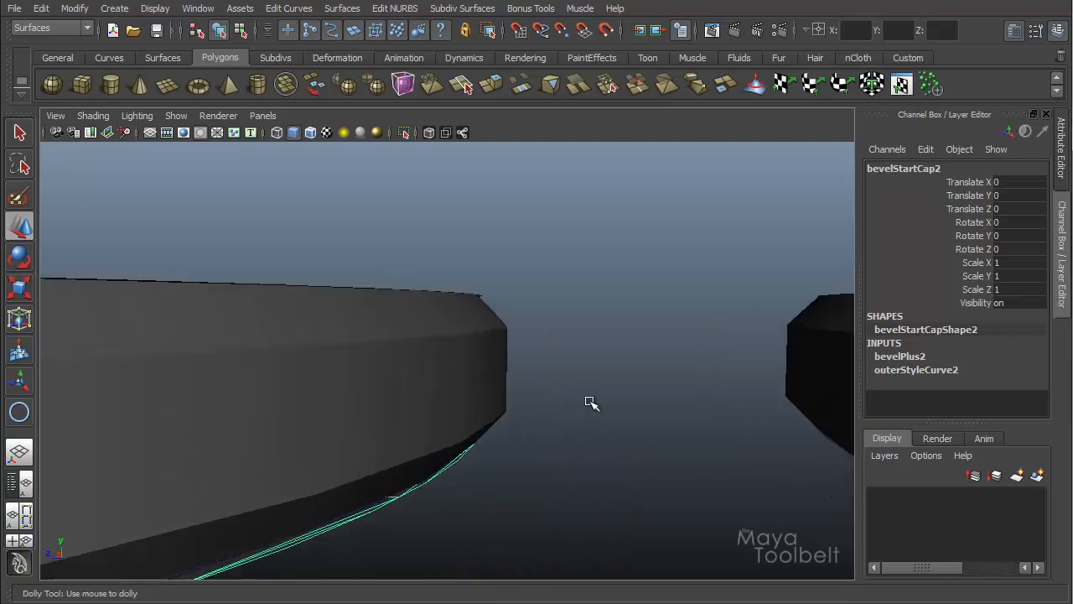
left_click_drag(589, 401, 441, 366, "alt")
Step: Select the individual caps, bevel surfaces and circle of each disc to inspect how they fit together
left_click(477, 319)
left_click(492, 325)
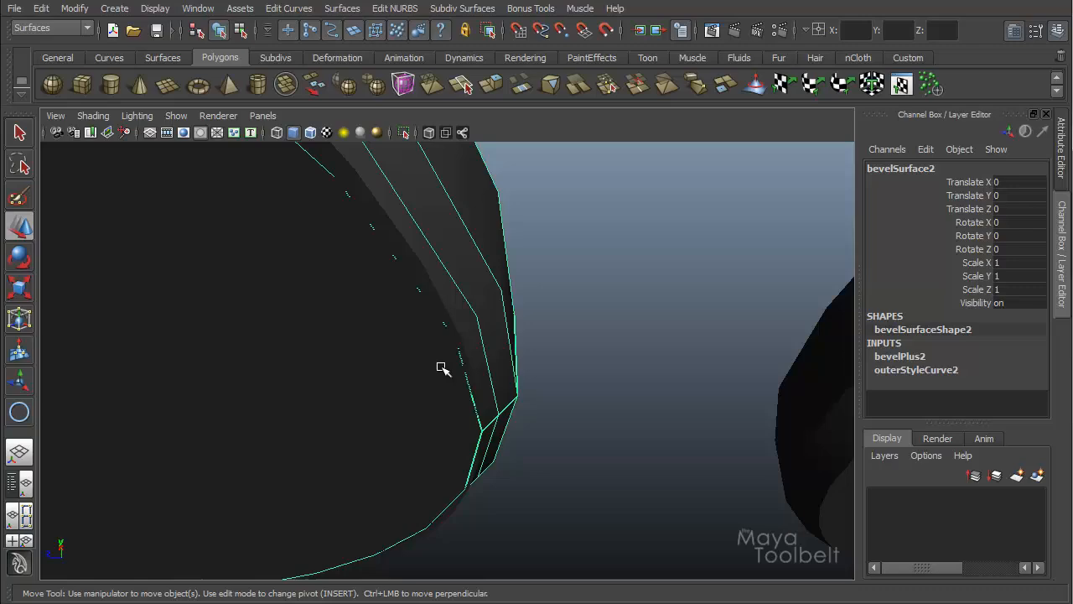
left_click(422, 318)
left_click(419, 353)
left_click_drag(635, 429, 479, 408, "alt")
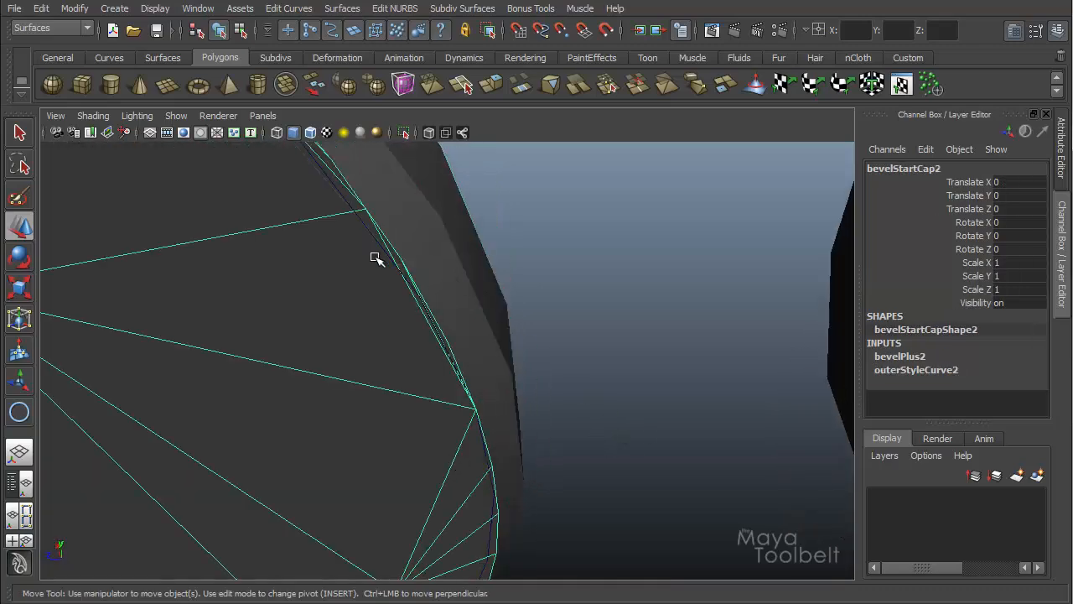
left_click(339, 191)
left_click_drag(436, 293, 470, 314, "alt")
right_click_drag(420, 298, 243, 251, "alt")
left_click_drag(422, 291, 567, 427, "alt")
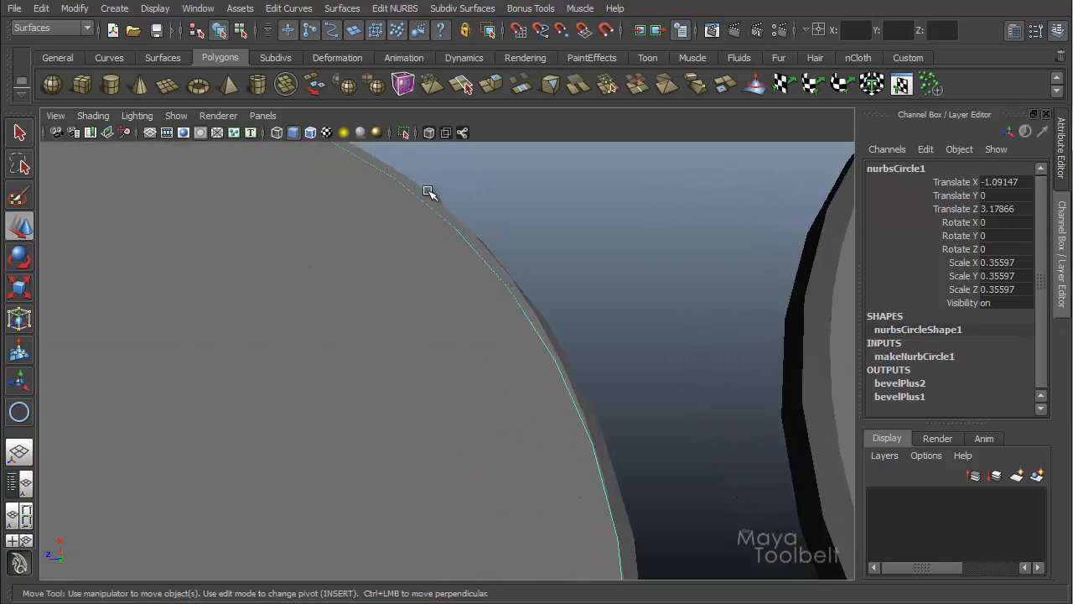
left_click_drag(419, 189, 477, 225, "alt")
left_click_drag(550, 270, 495, 364, "alt")
mouse_move(496, 364)
right_mouse_down("alt")
mouse_move(355, 352)
mouse_move(514, 358)
right_mouse_up("alt")
middle_click_drag(516, 358, 444, 381, "alt")
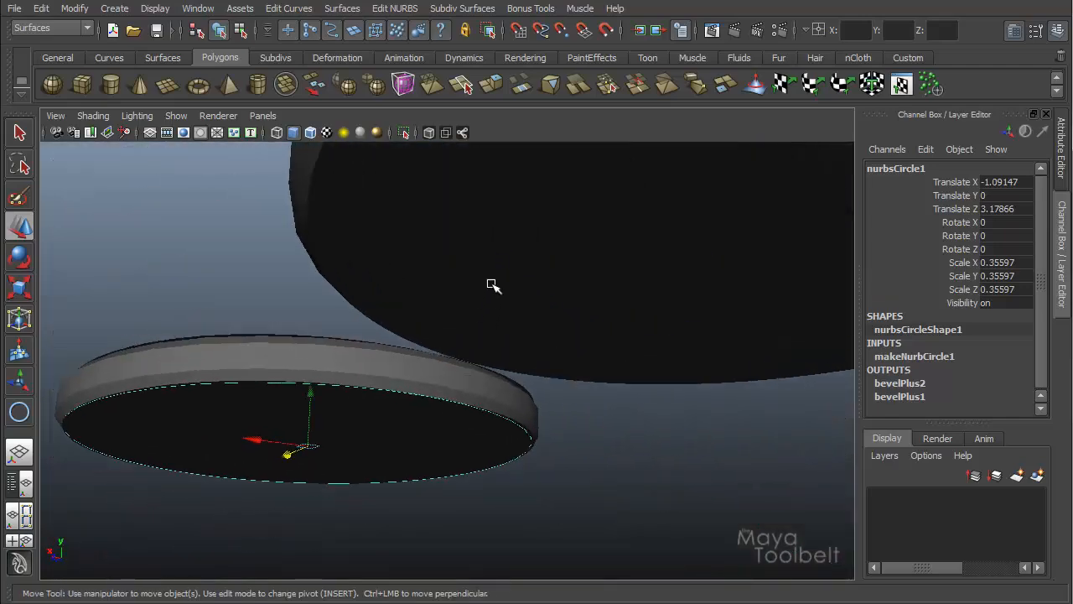
left_click(491, 285)
middle_click_drag(493, 286, 562, 416, "alt")
left_click_drag(563, 416, 523, 377, "alt")
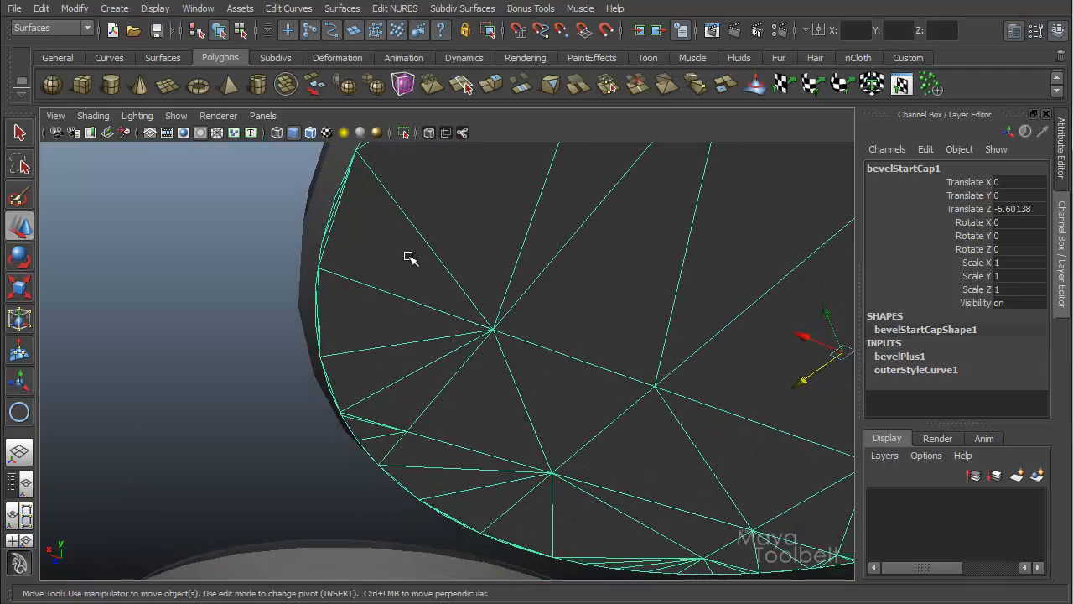
left_click_drag(410, 257, 644, 439, "alt")
right_click_drag(644, 439, 288, 296, "alt")
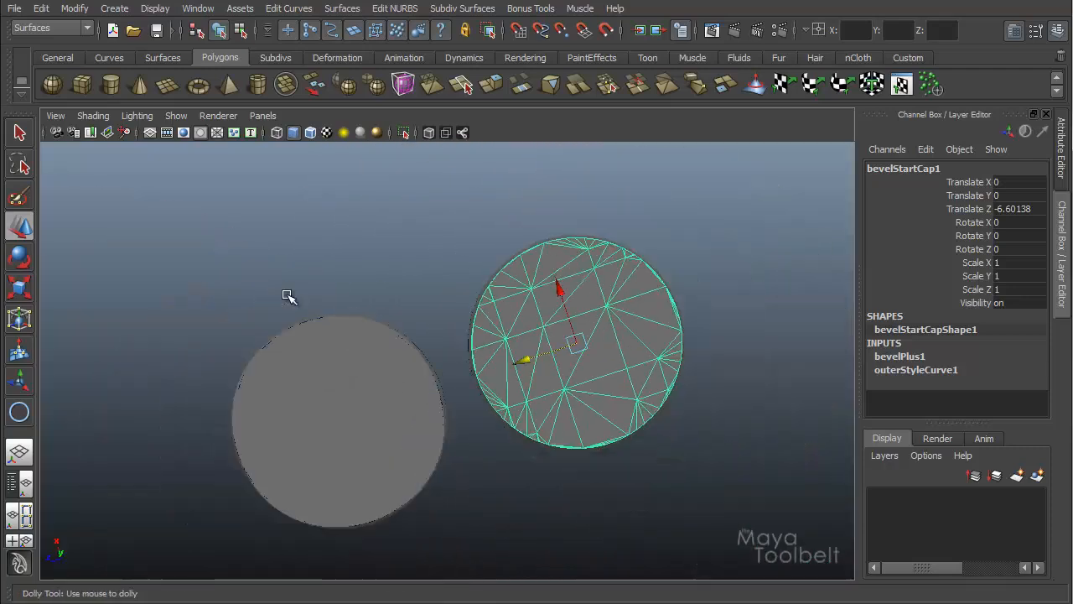
left_click_drag(287, 296, 536, 426, "alt")
middle_click_drag(437, 381, 416, 307, "alt")
right_click_drag(416, 307, 515, 353, "alt")
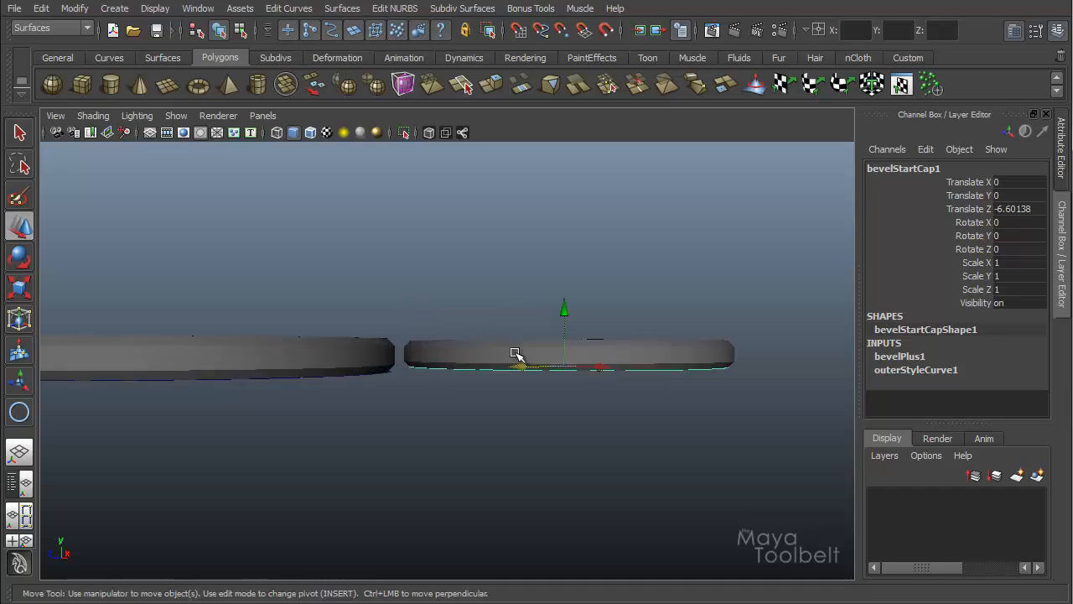
left_click_drag(516, 353, 536, 401, "alt")
right_click_drag(537, 401, 517, 399, "alt")
middle_click_drag(517, 398, 520, 369, "alt")
left_click_drag(227, 238, 613, 492)
left_click_drag(548, 491, 376, 352, "alt")
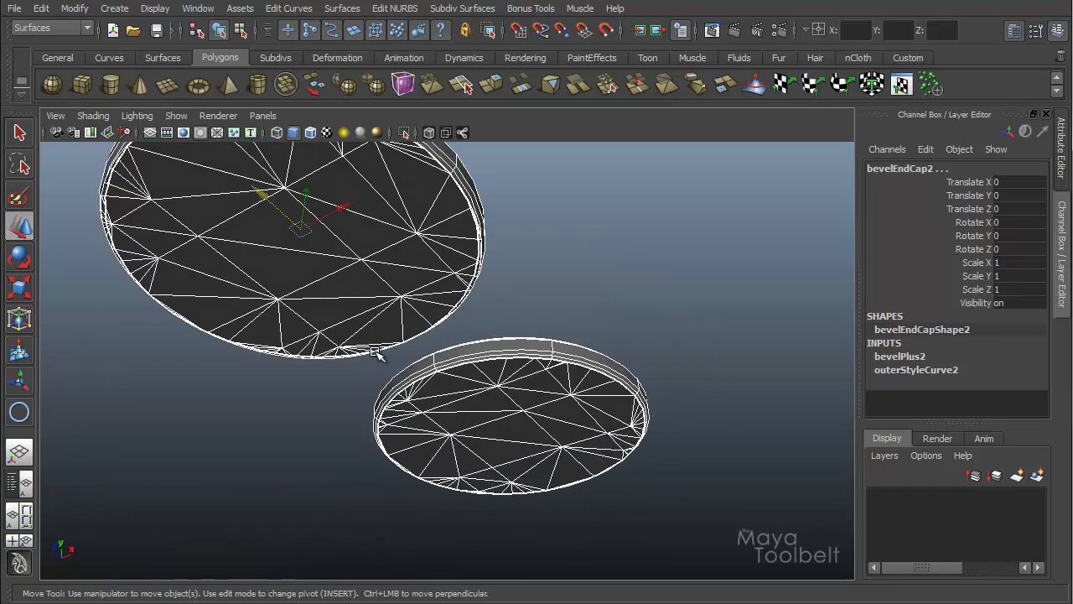
Step: Open the Outliner and delete all six bevel surfaces and caps, keeping only nurbsCircle1
left_click(147, 298)
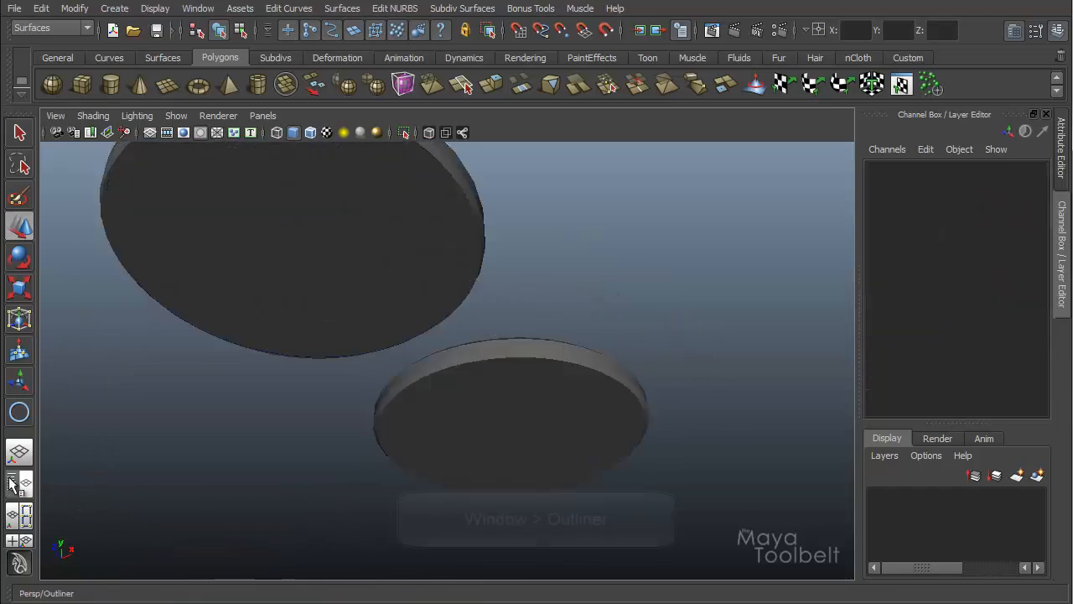
left_click(19, 484)
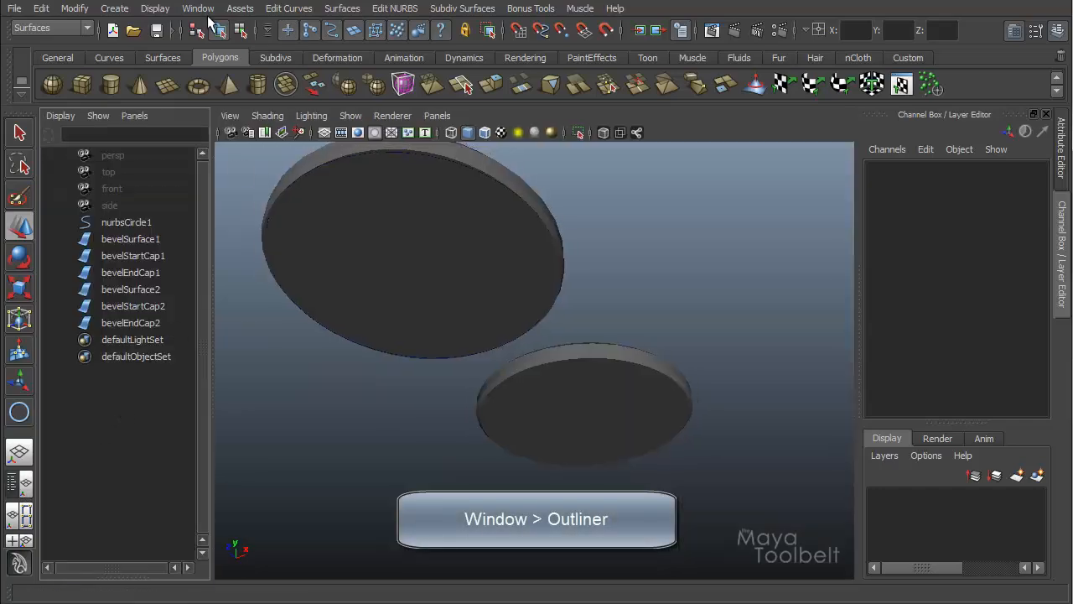
left_click(197, 8)
left_click(226, 3)
left_click(111, 238)
left_click(130, 322, "shift")
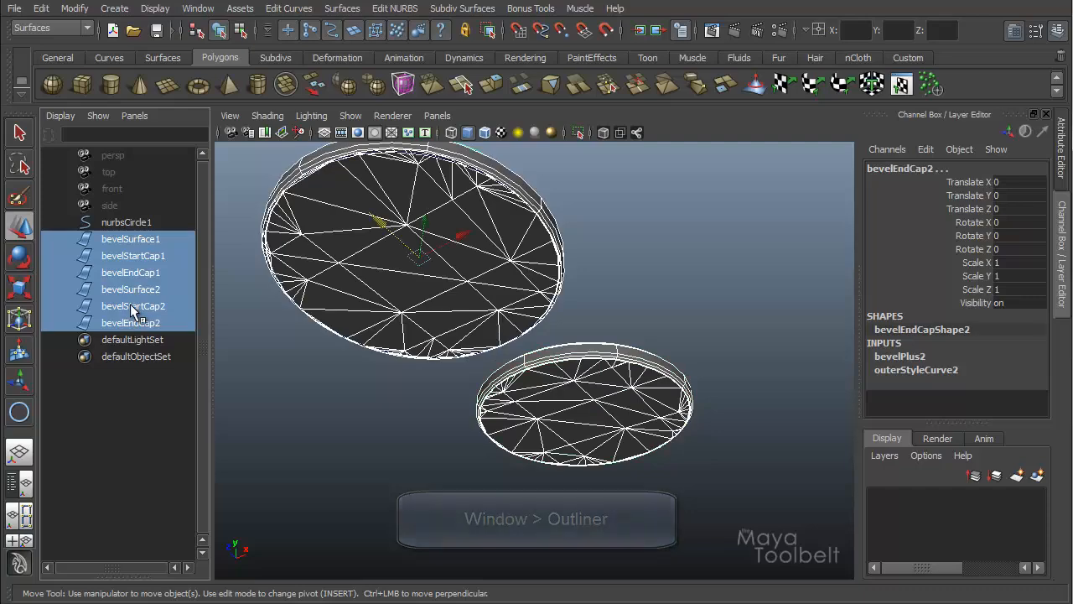
key("Delete")
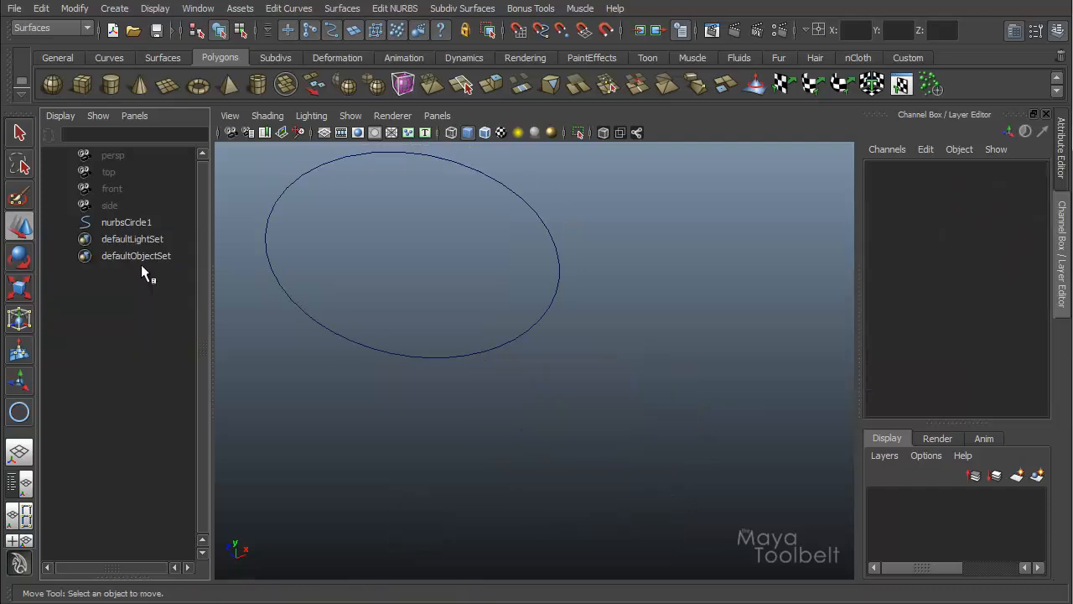
Step: Select nurbsCircle1, return to the single perspective view and reopen the Bevel Plus options
left_click(129, 222)
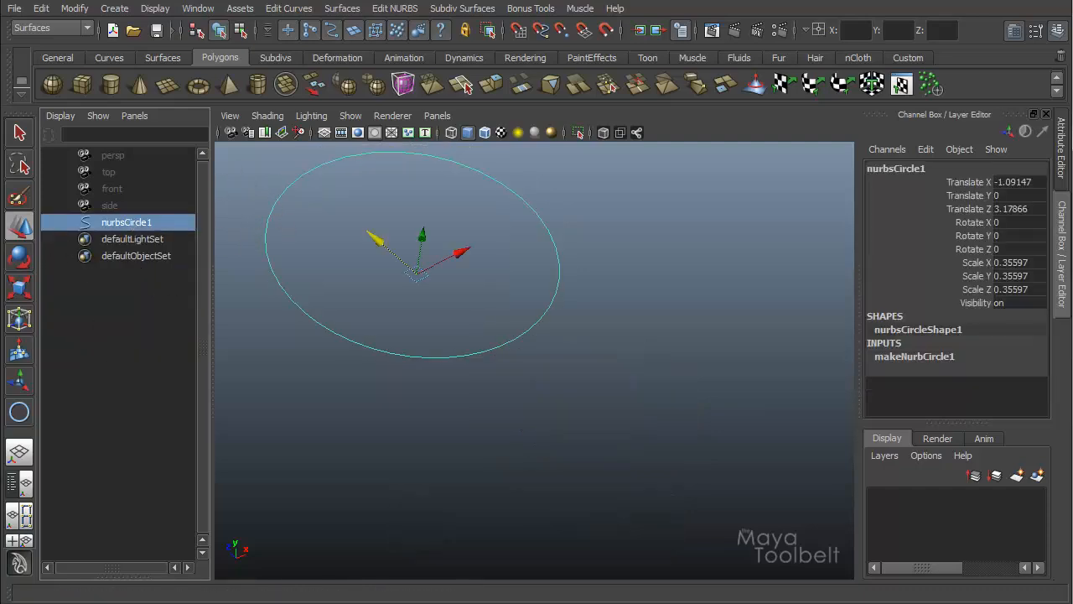
left_click(19, 453)
left_click_drag(475, 374, 404, 419, "alt")
right_click_drag(403, 419, 356, 398, "alt")
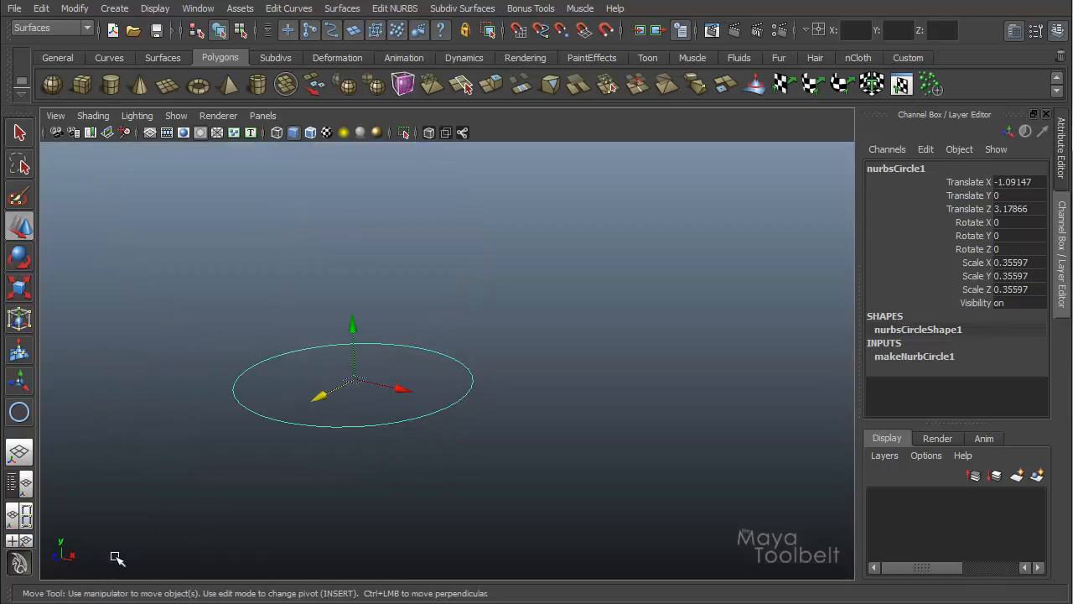
left_click(143, 603)
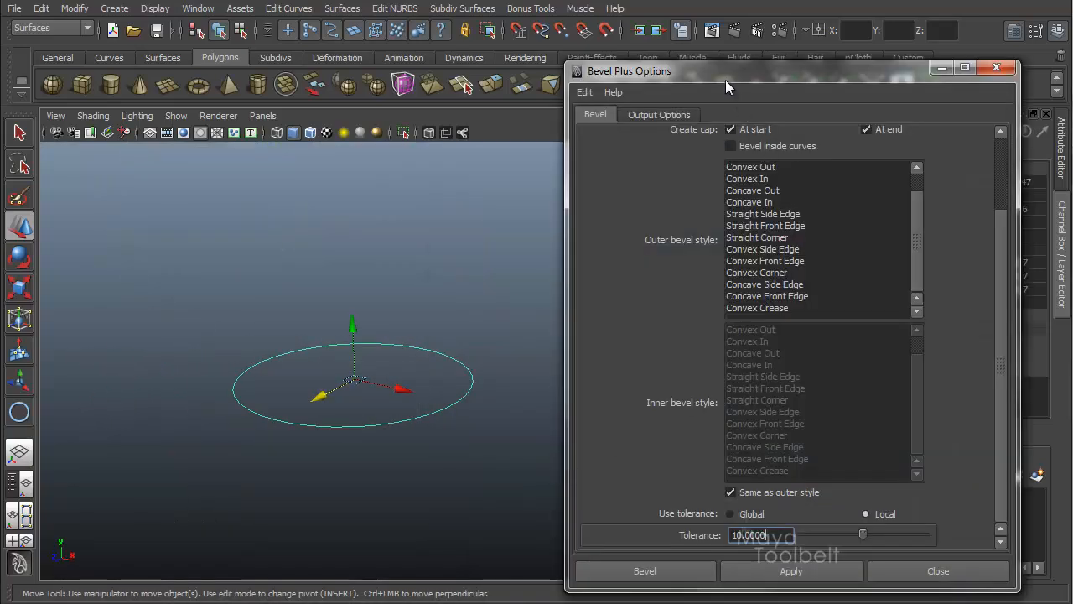
left_click_drag(742, 73, 679, 42)
middle_click_drag(359, 265, 279, 261, "alt")
right_click_drag(446, 275, 412, 278, "alt")
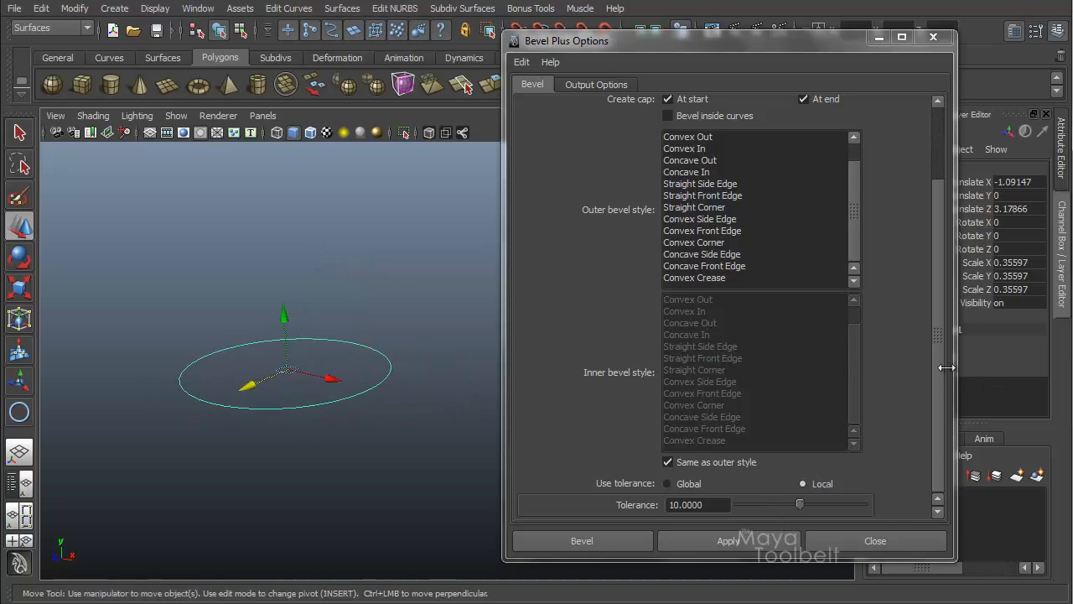
scroll(686, 138, "up", 3)
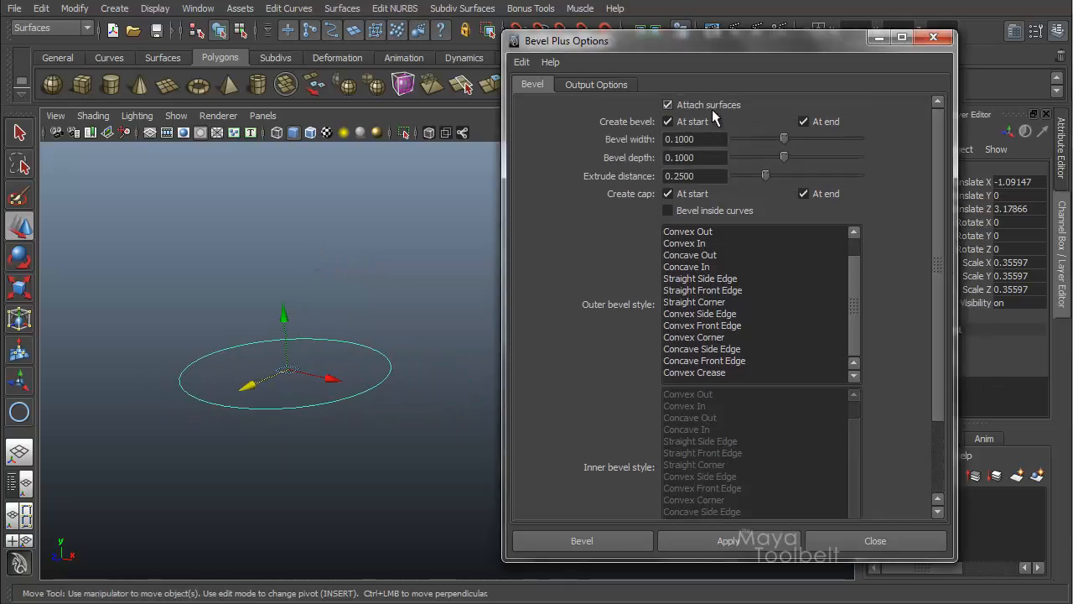
Step: Set the output geometry to Polygons with the Count tessellation method and apply Bevel Plus to the circle
left_click(597, 83)
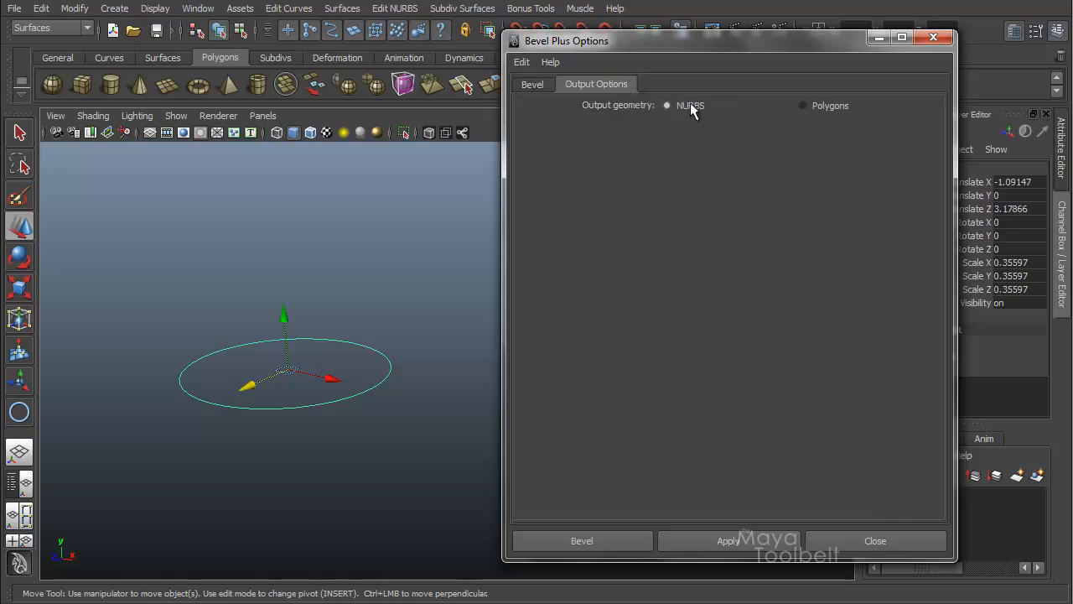
left_click(805, 106)
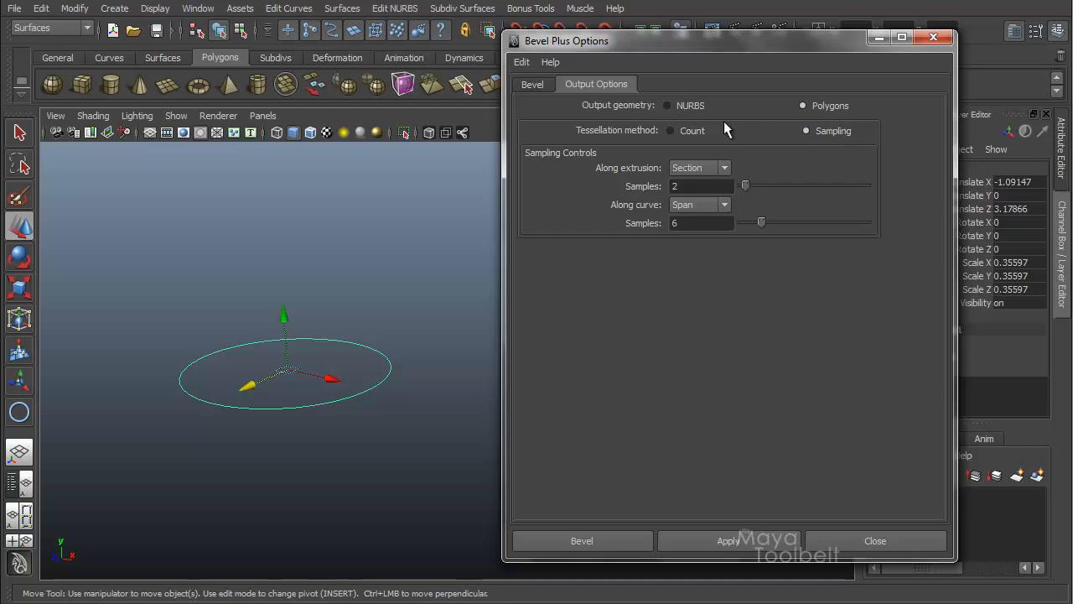
left_click(671, 131)
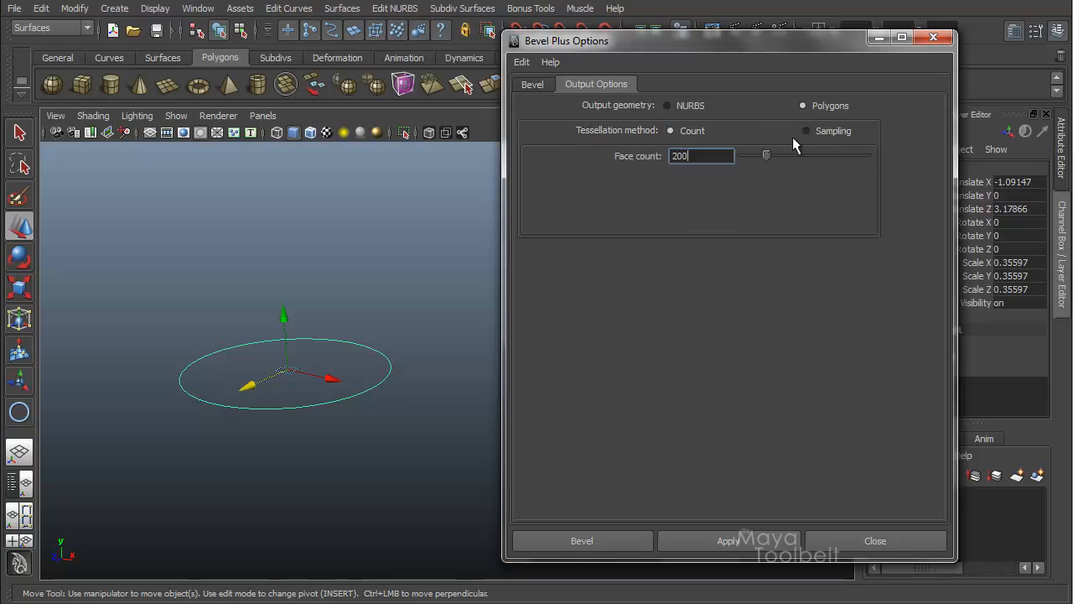
left_click(805, 131)
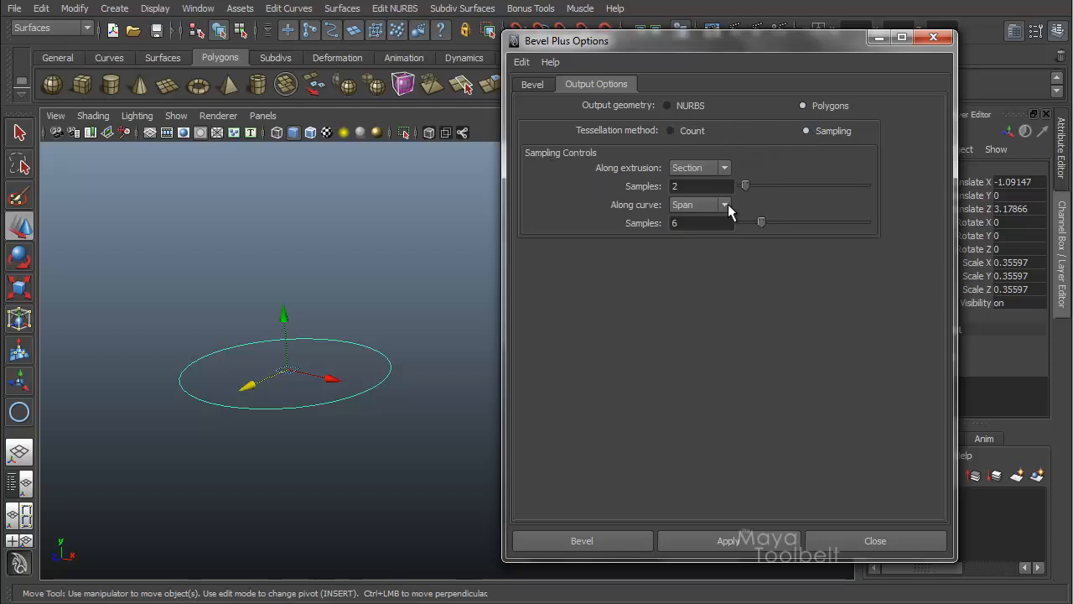
left_click(669, 130)
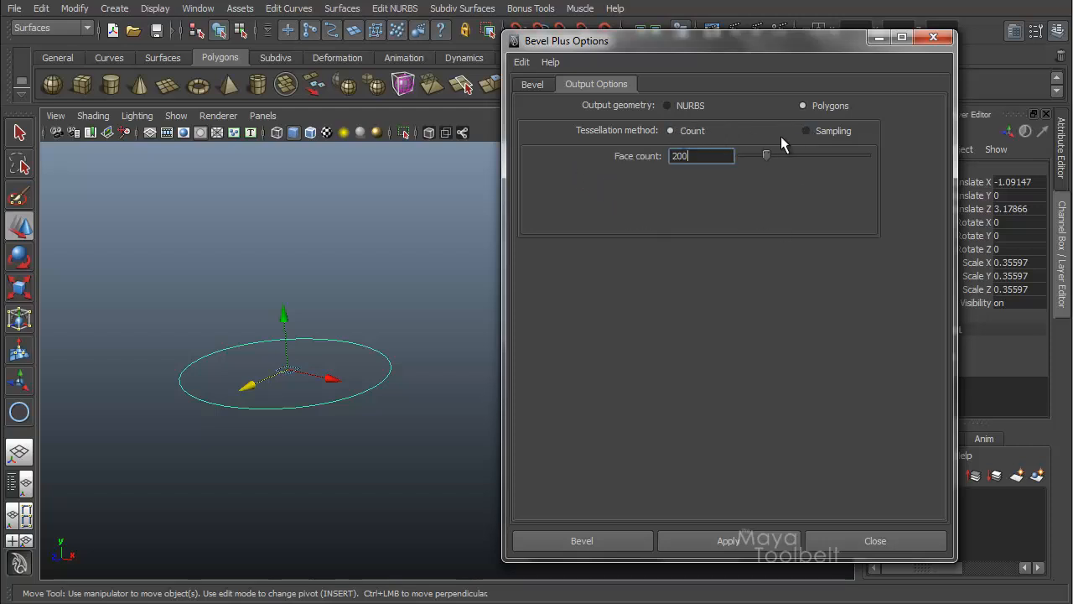
left_click(804, 131)
left_click(671, 130)
right_click_drag(323, 304, 450, 314, "alt")
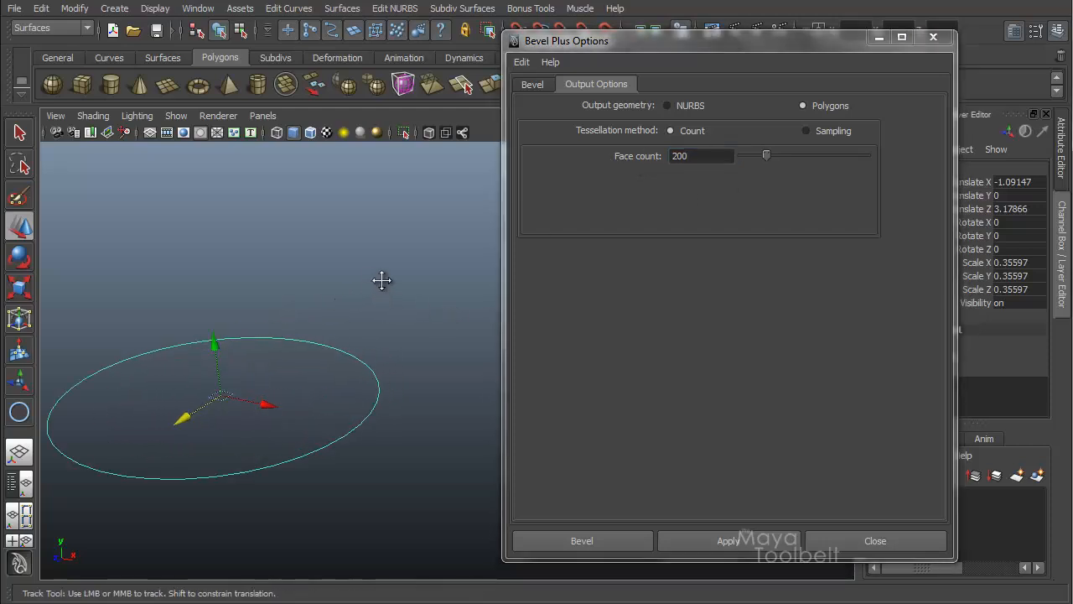
middle_click_drag(383, 280, 406, 253, "alt")
right_click_drag(346, 231, 378, 235, "alt")
middle_click_drag(378, 235, 397, 218, "alt")
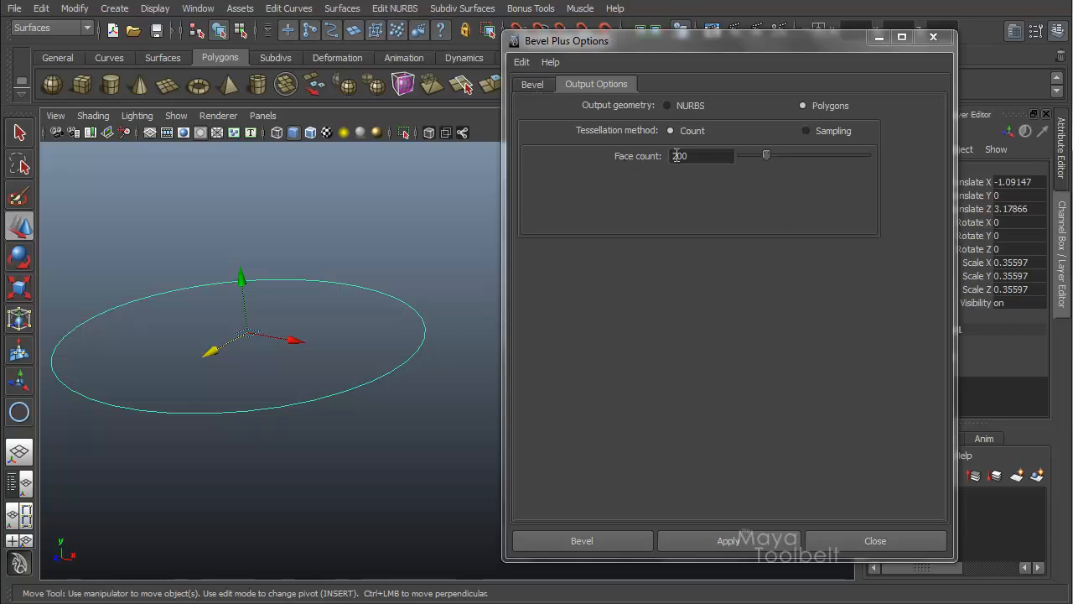
left_click(711, 540)
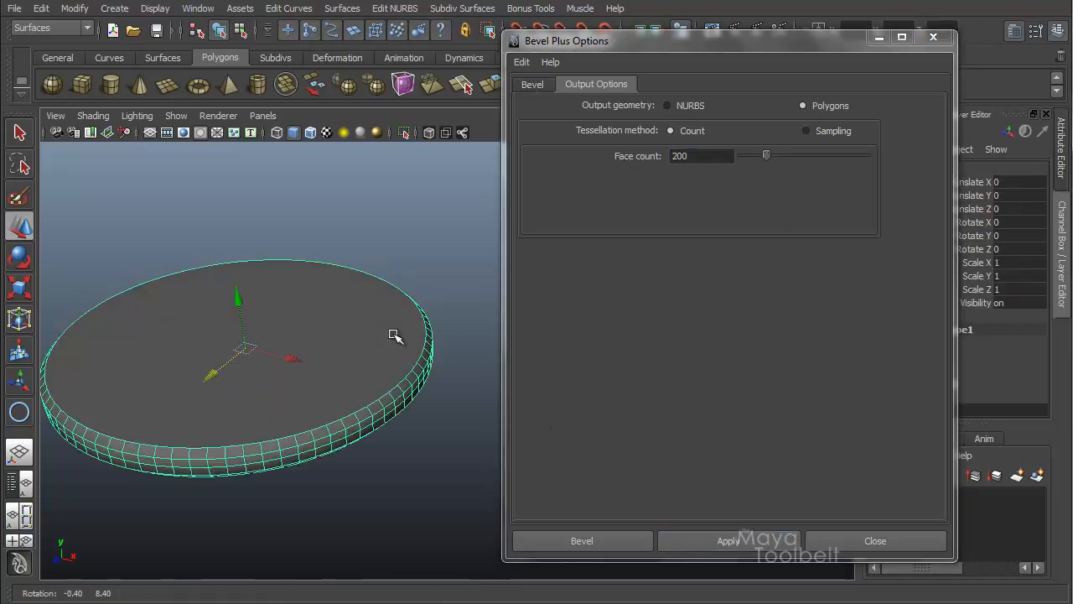
Step: Turn on the Poly Count heads-up display
left_click_drag(329, 243, 328, 184, "alt")
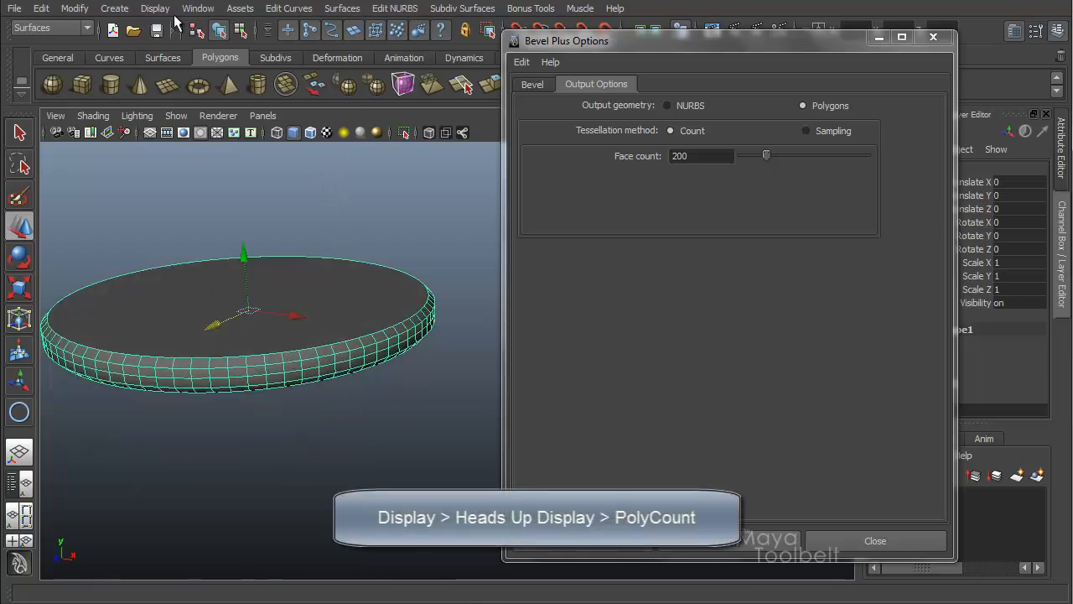
left_click(154, 8)
mouse_move(193, 52)
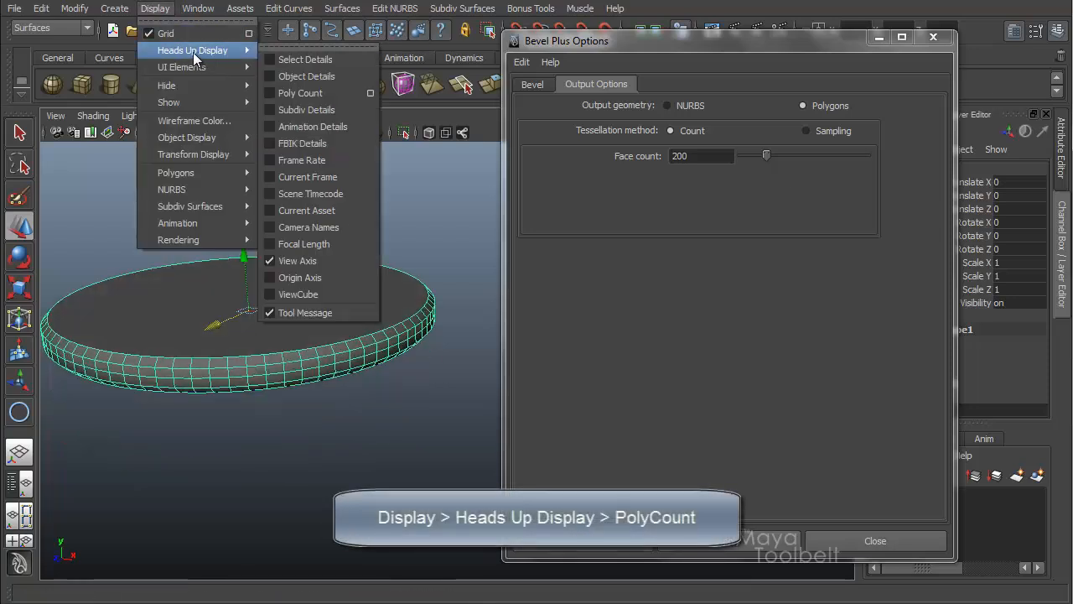
left_click(303, 94)
Step: Set the face count to 1500 in the Bevel Plus output options
left_click_drag(436, 239, 448, 223, "alt")
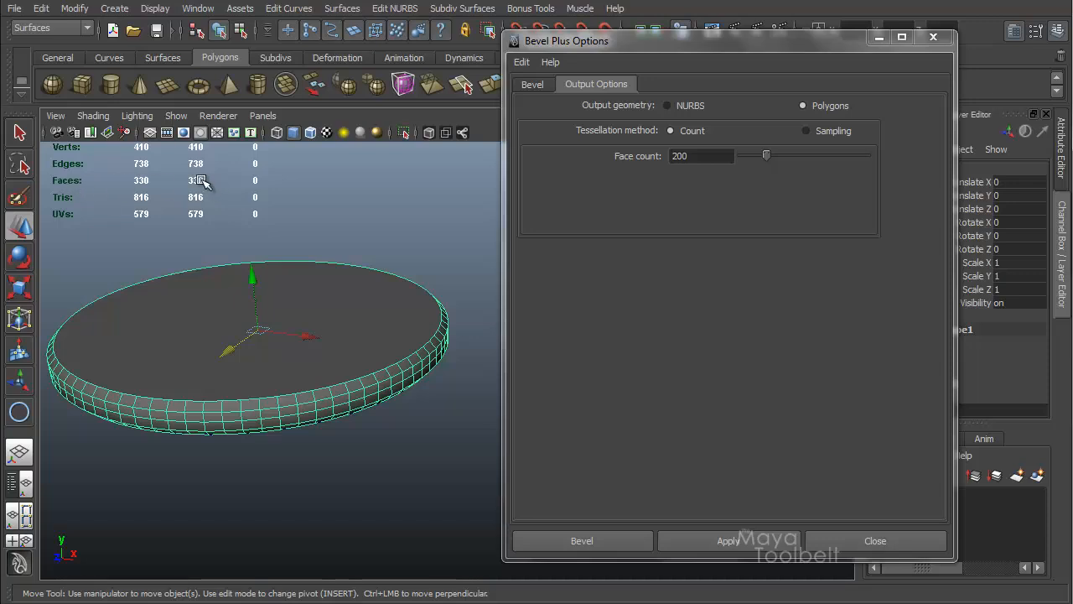
left_click_drag(429, 271, 353, 254, "alt")
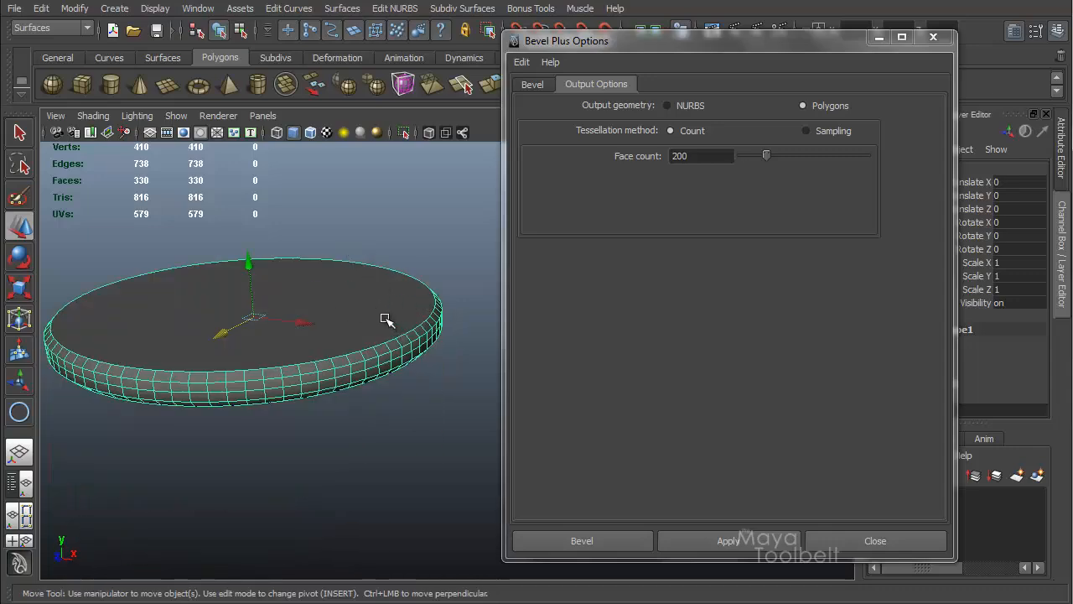
mouse_move(386, 319)
left_mouse_down("alt")
mouse_move(391, 282)
mouse_move(398, 304)
left_mouse_up("alt")
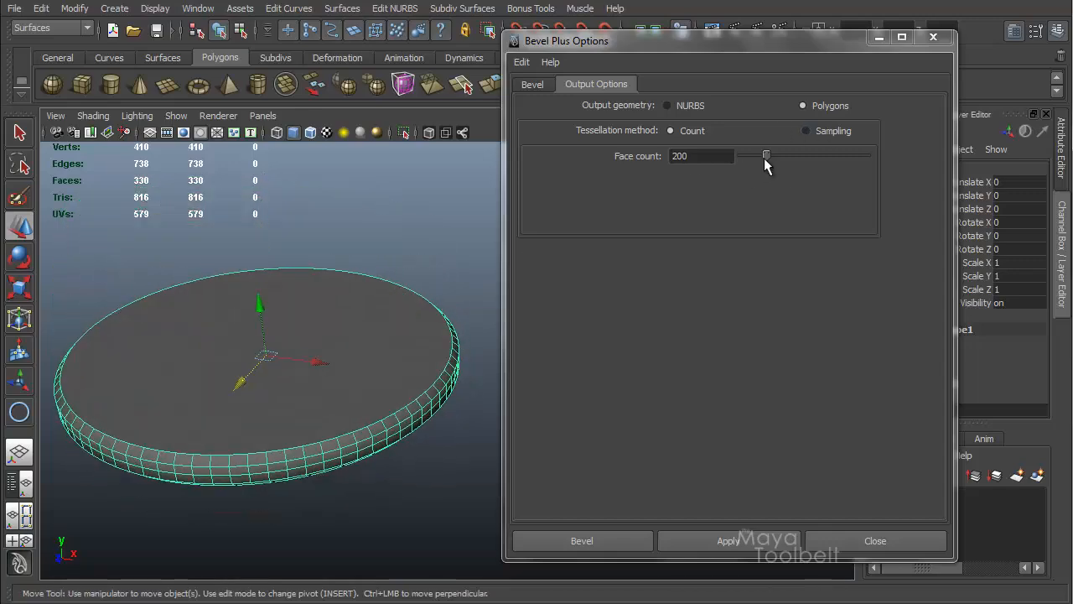
left_click_drag(763, 157, 802, 155)
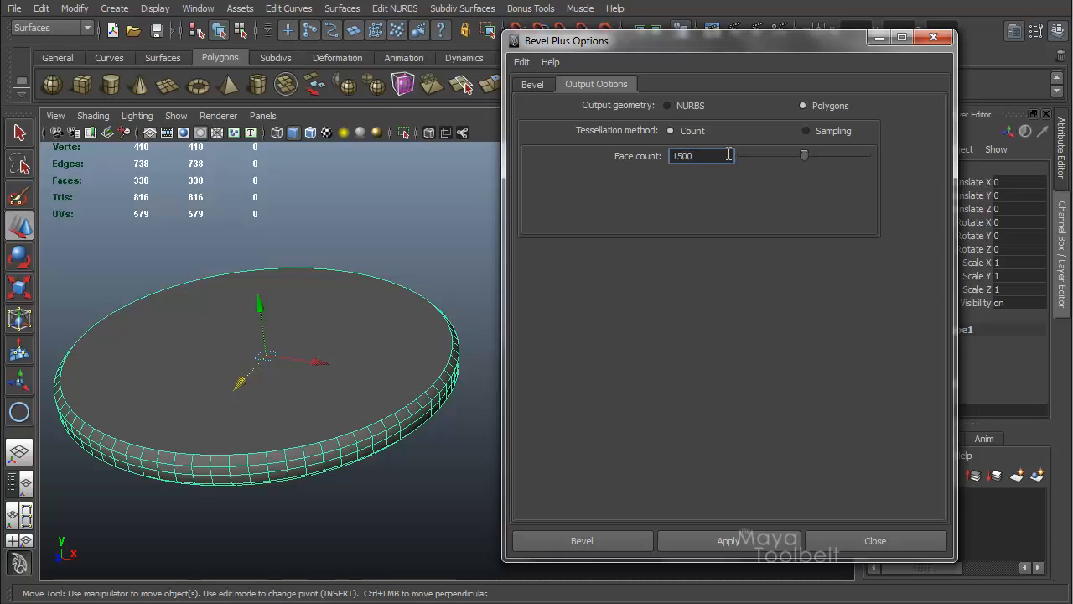
Step: Move the beveled disc aside, reselect the circle and apply Bevel Plus with a face count of 1500
key("Return")
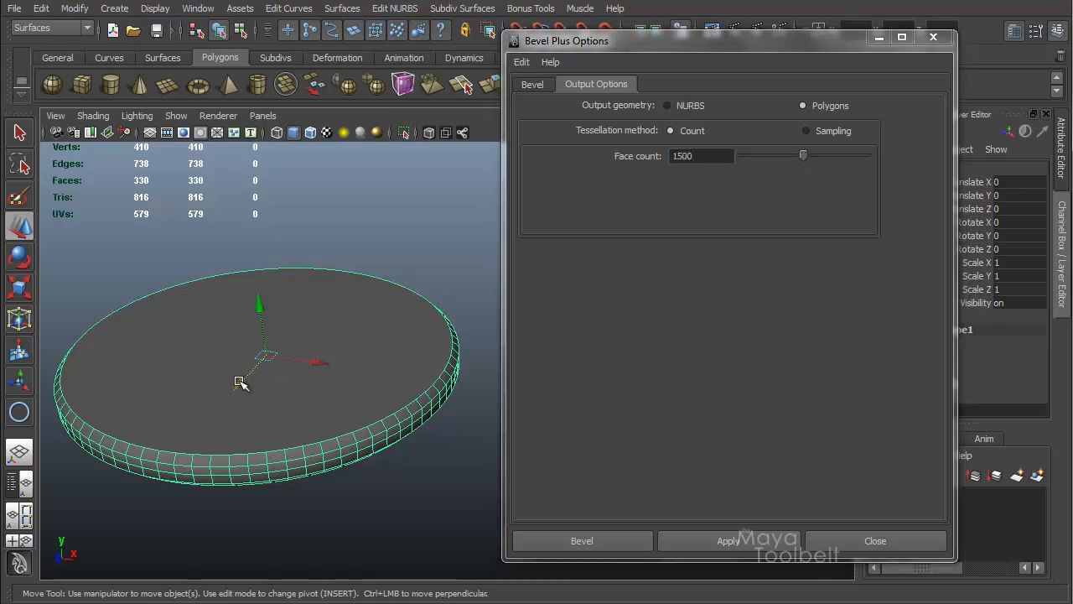
left_click_drag(241, 383, 422, 233)
left_click(436, 409)
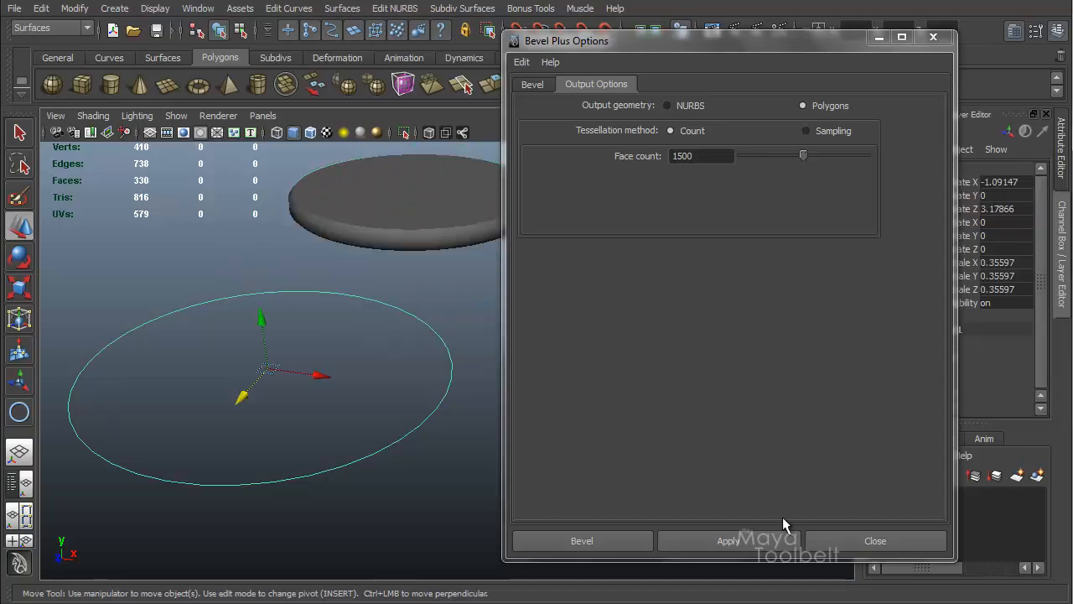
left_click(728, 539)
Step: Move the new disc aside, set the face count to 645, reselect the circle and apply Bevel Plus again
left_click_drag(335, 402, 369, 386, "alt")
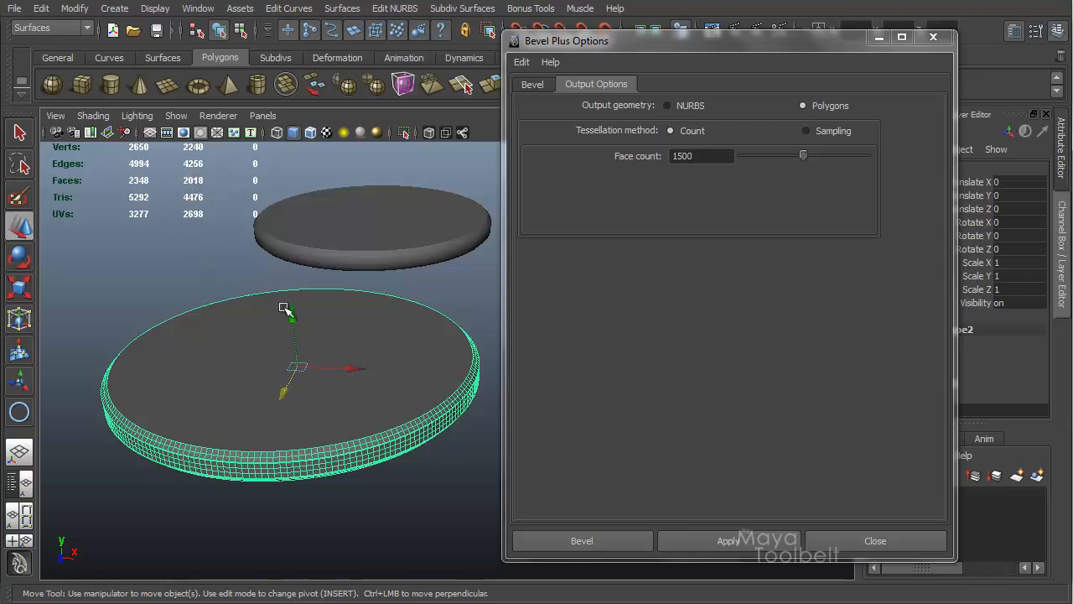
left_click_drag(407, 321, 386, 312, "alt")
left_click_drag(792, 158, 768, 158)
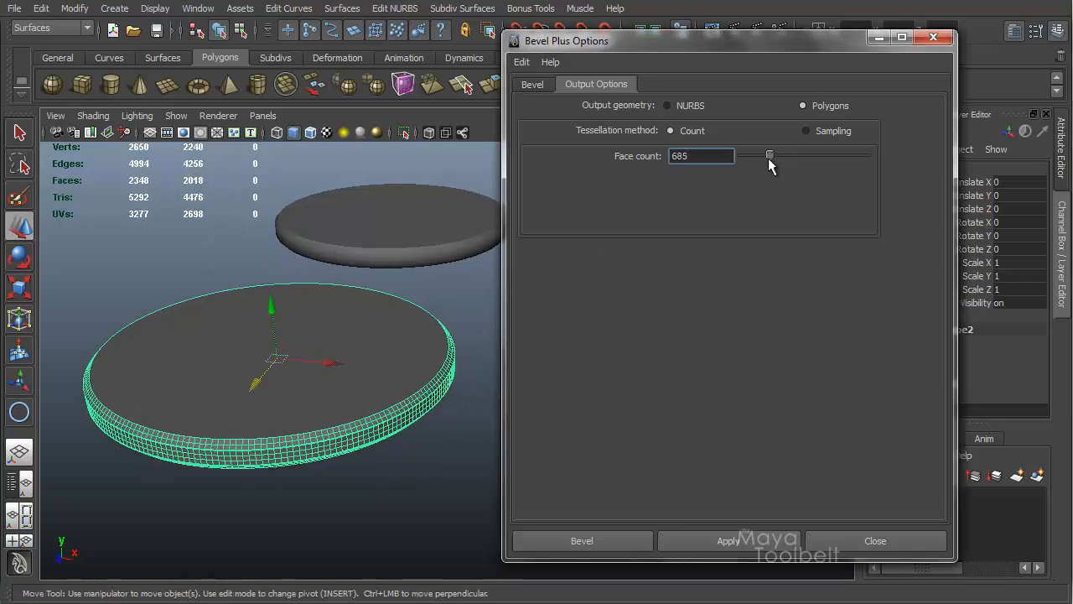
left_click_drag(277, 358, 118, 238)
left_click_drag(476, 323, 399, 363)
left_click(766, 552)
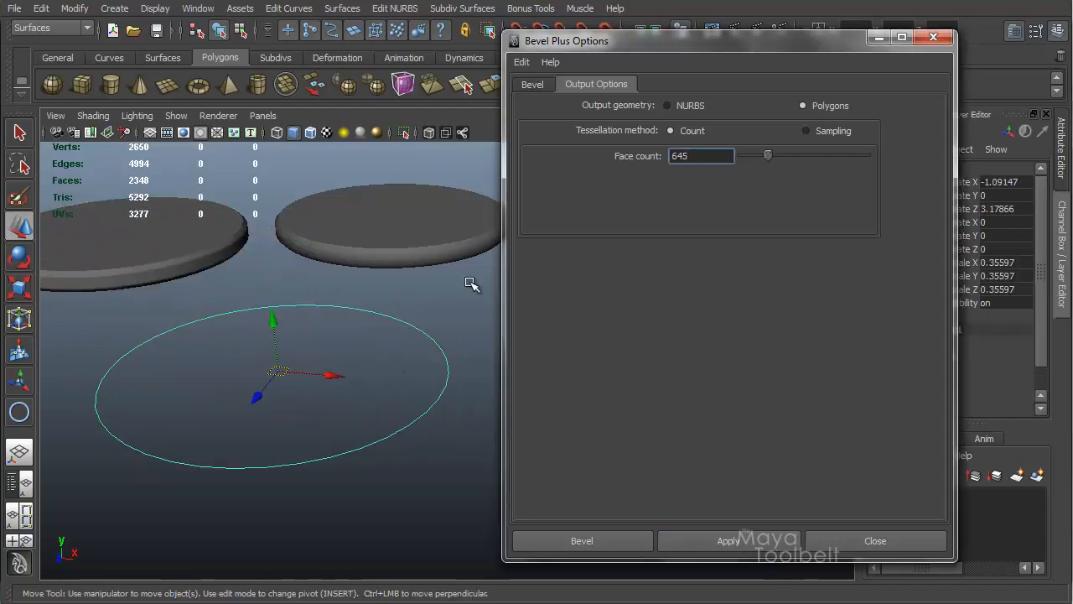
left_click(729, 541)
Step: Select all three beveled discs and delete them
left_click_drag(412, 448, 363, 372, "alt")
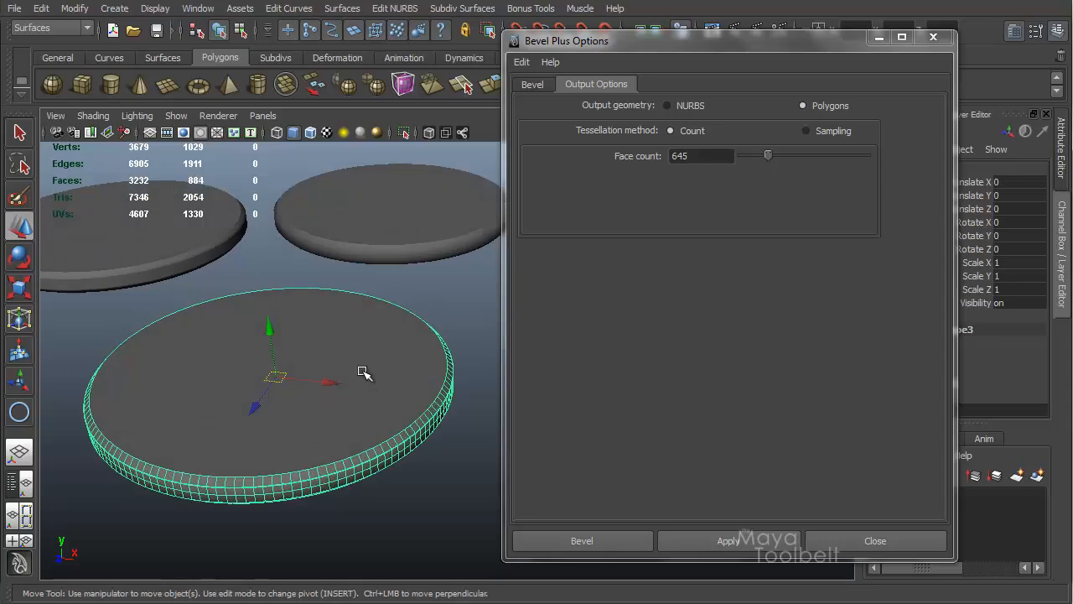
left_click_drag(289, 257, 285, 329, "alt")
left_click(320, 245)
left_click(239, 323)
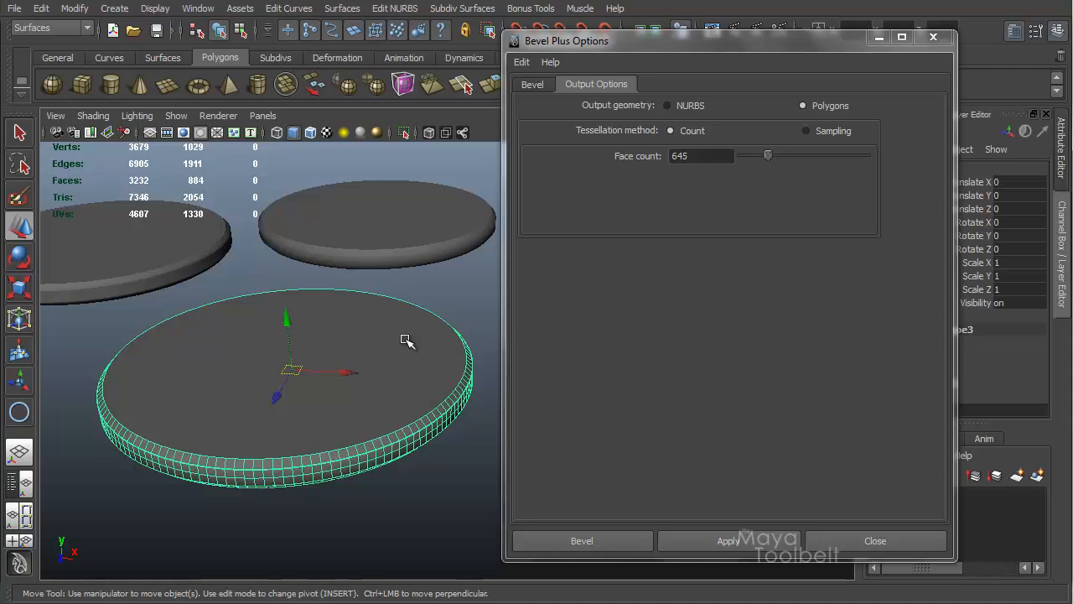
left_click(397, 243)
left_click(171, 250)
left_click(291, 359)
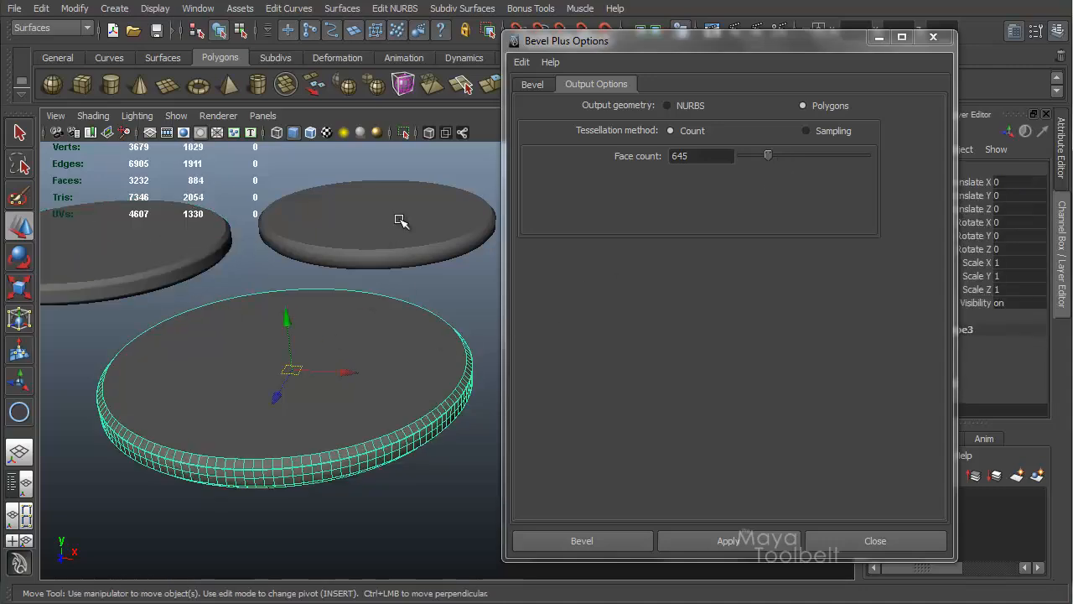
left_click(399, 221)
left_click(181, 272, "shift")
left_click(279, 352, "shift")
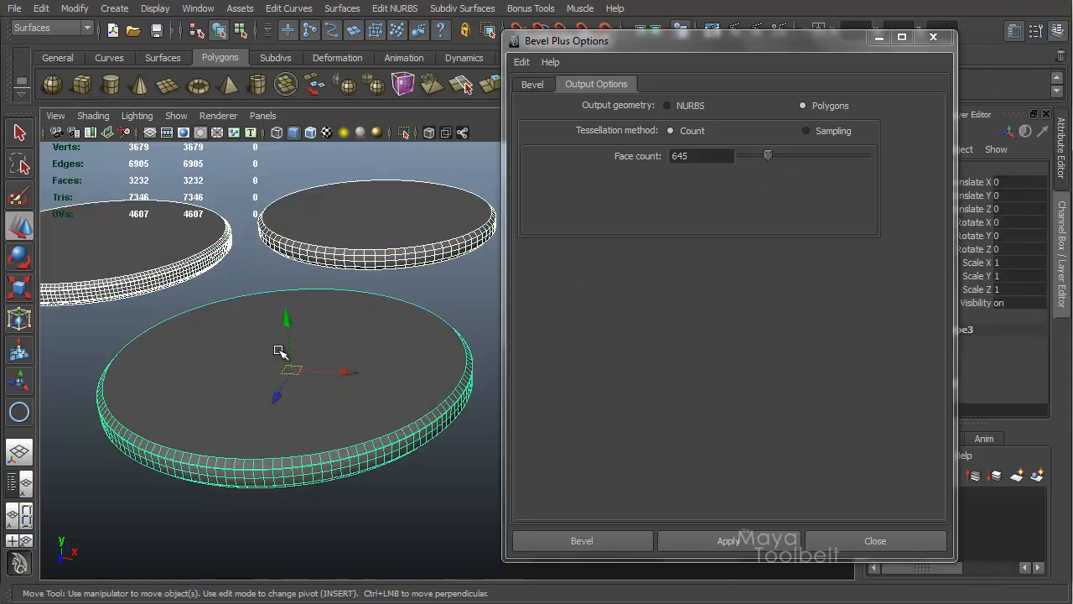
key("Delete")
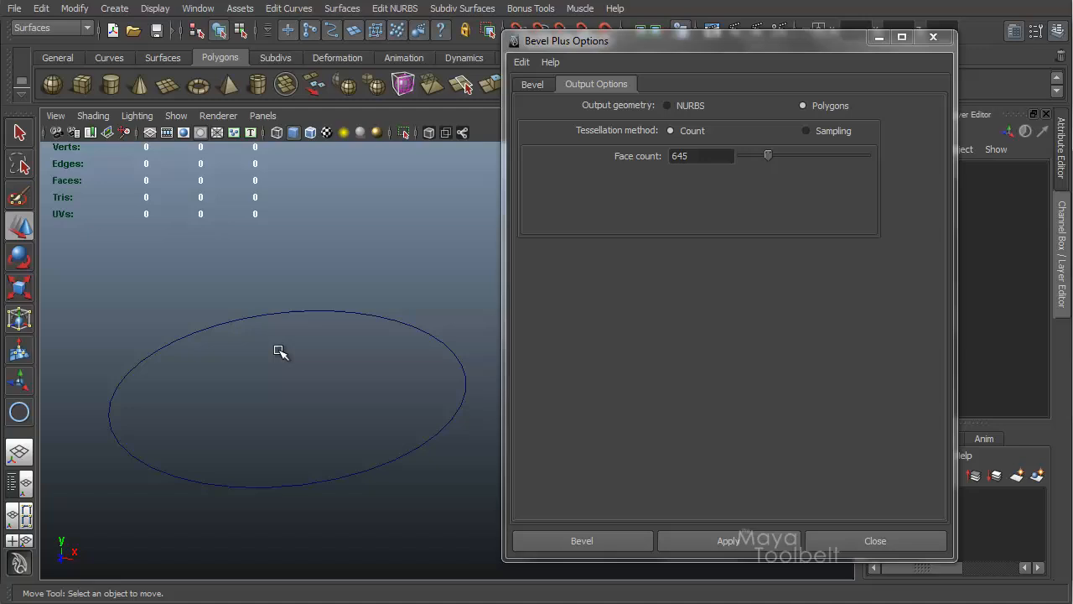
Step: Switch the tessellation method to Sampling
left_click(808, 131)
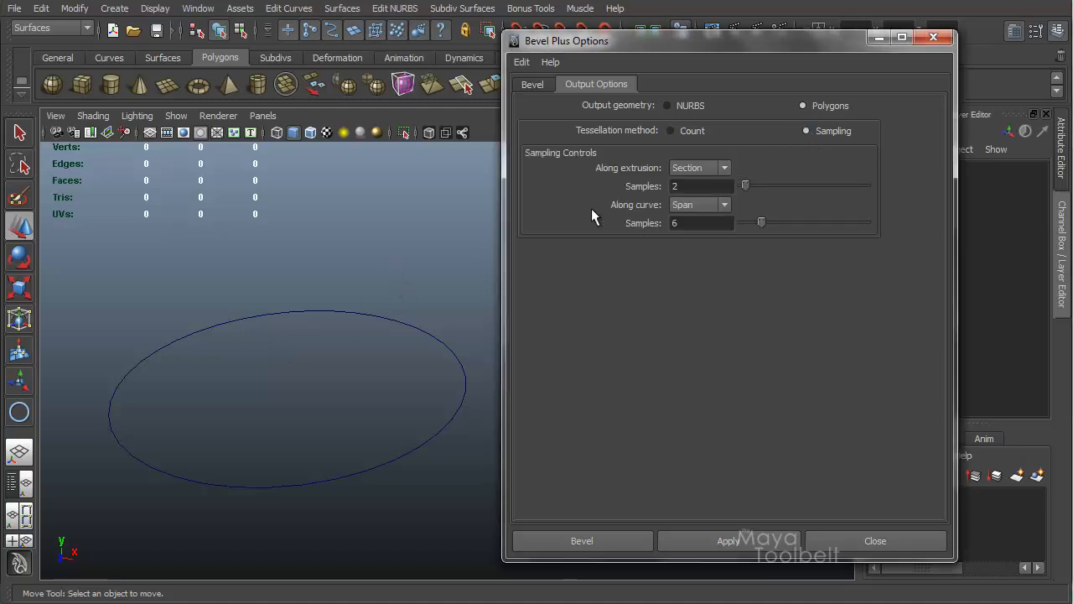
left_click_drag(377, 275, 369, 278, "alt")
middle_click_drag(384, 257, 373, 236, "alt")
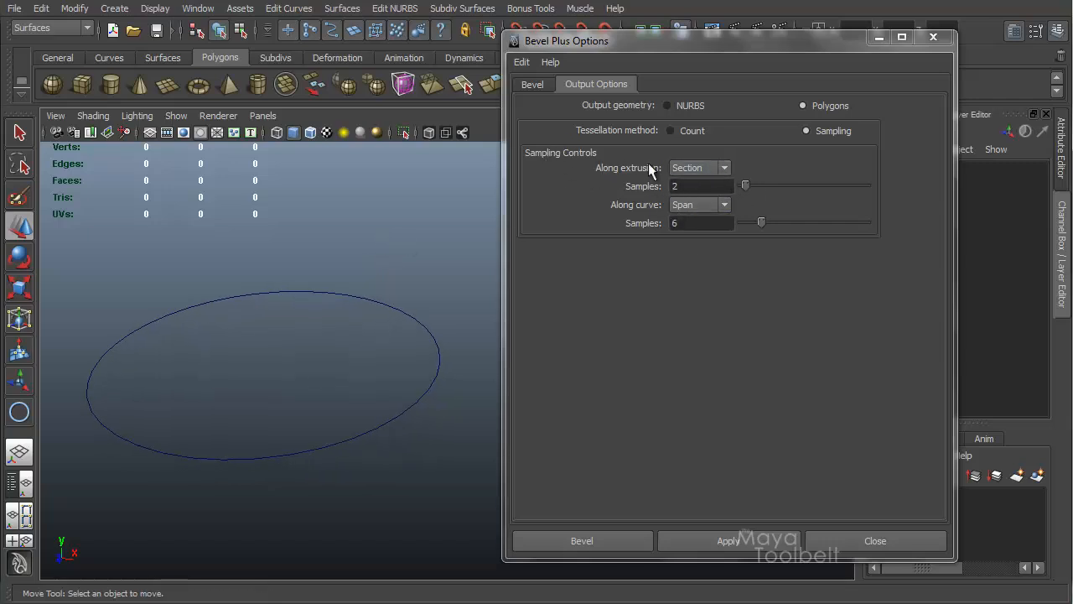
Step: Examine the Along extrusion and Along curve sampling options
left_click(726, 168)
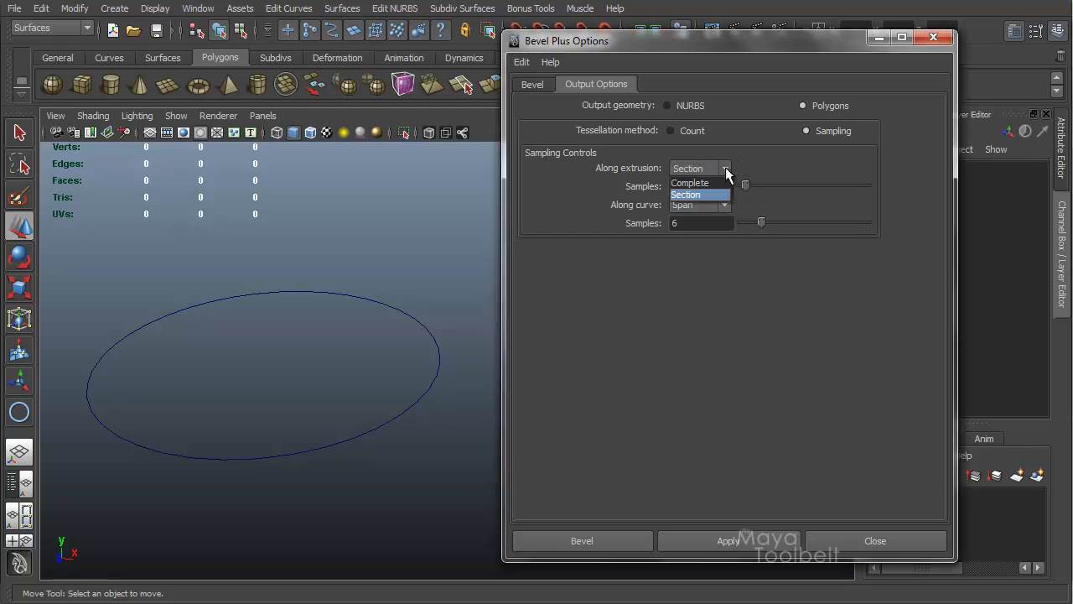
left_click(726, 169)
left_click(728, 204)
left_click(728, 204)
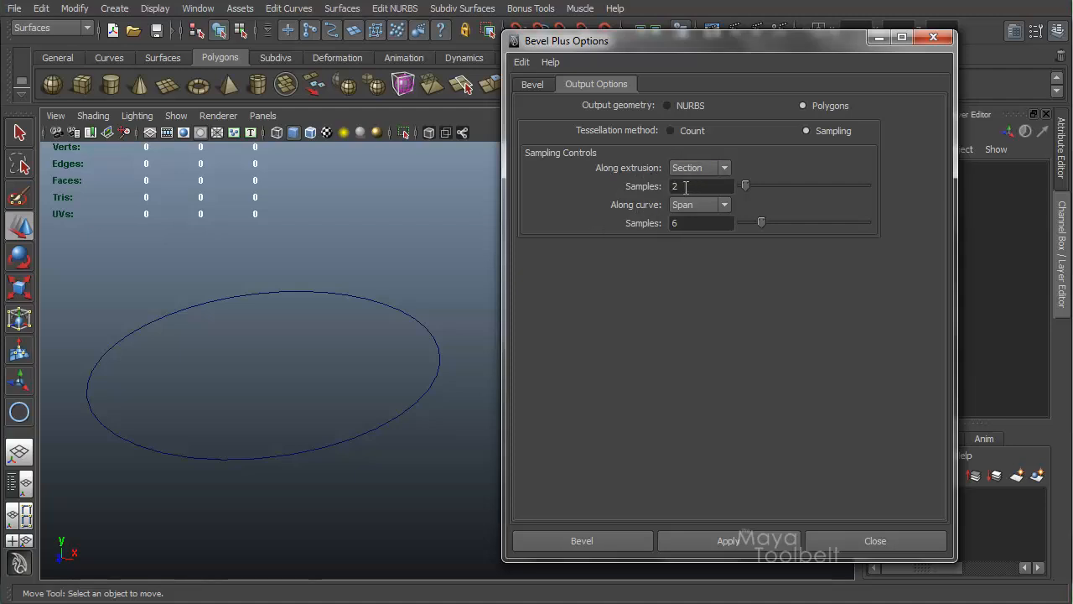
left_click_drag(383, 292, 391, 261, "alt")
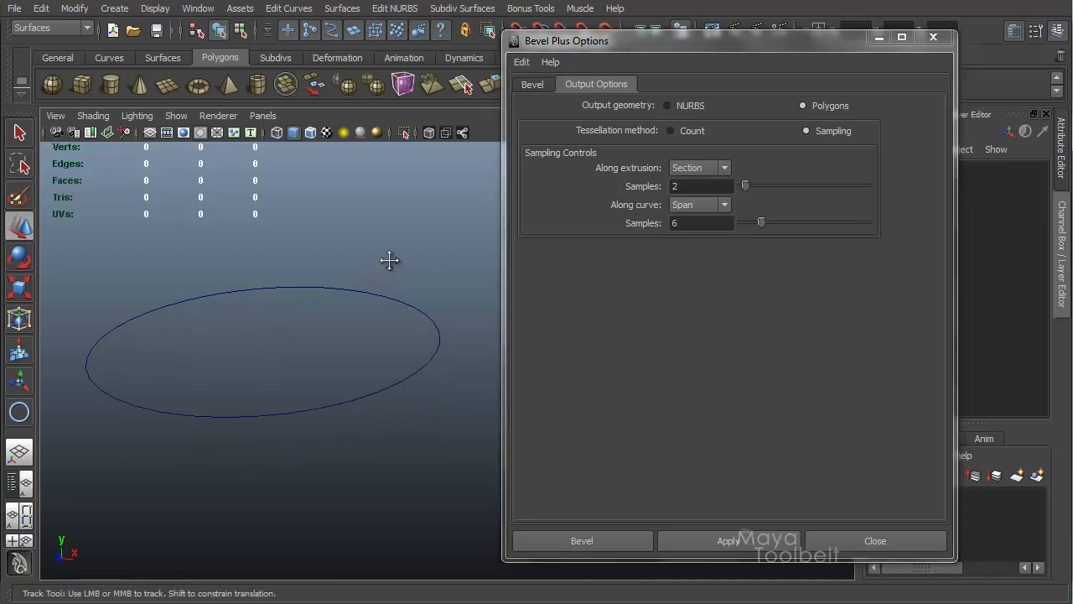
middle_click_drag(391, 261, 393, 270, "alt")
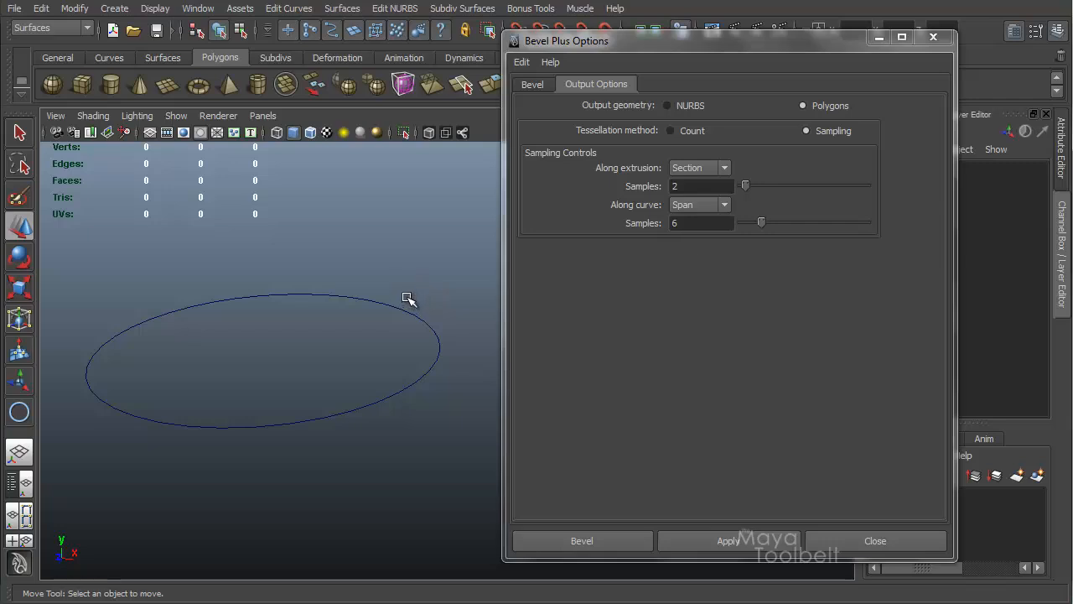
left_click_drag(419, 325, 431, 285, "alt")
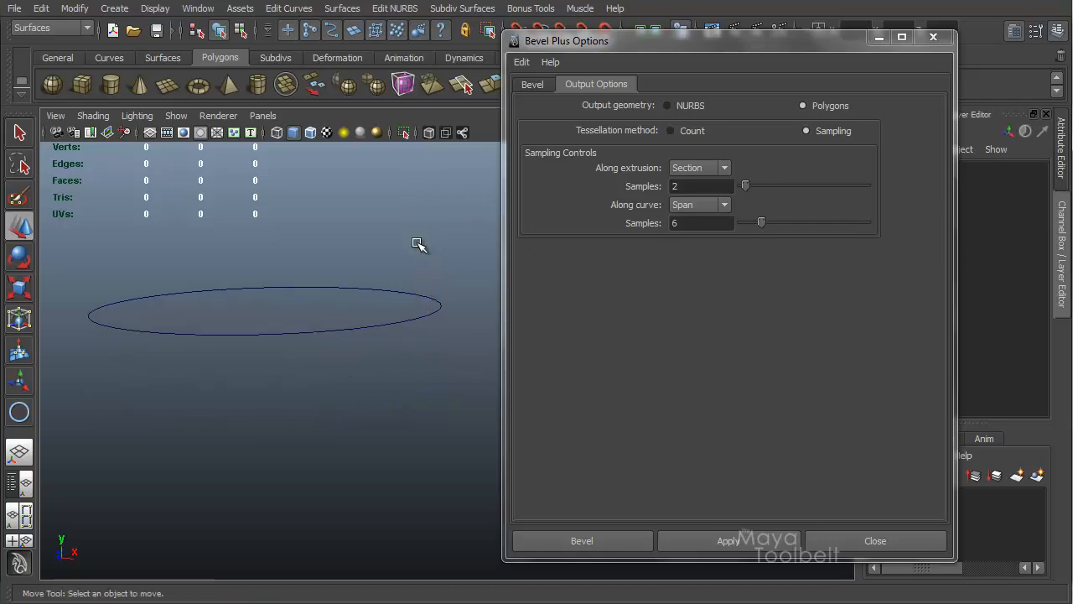
left_click(723, 168)
left_click(633, 168)
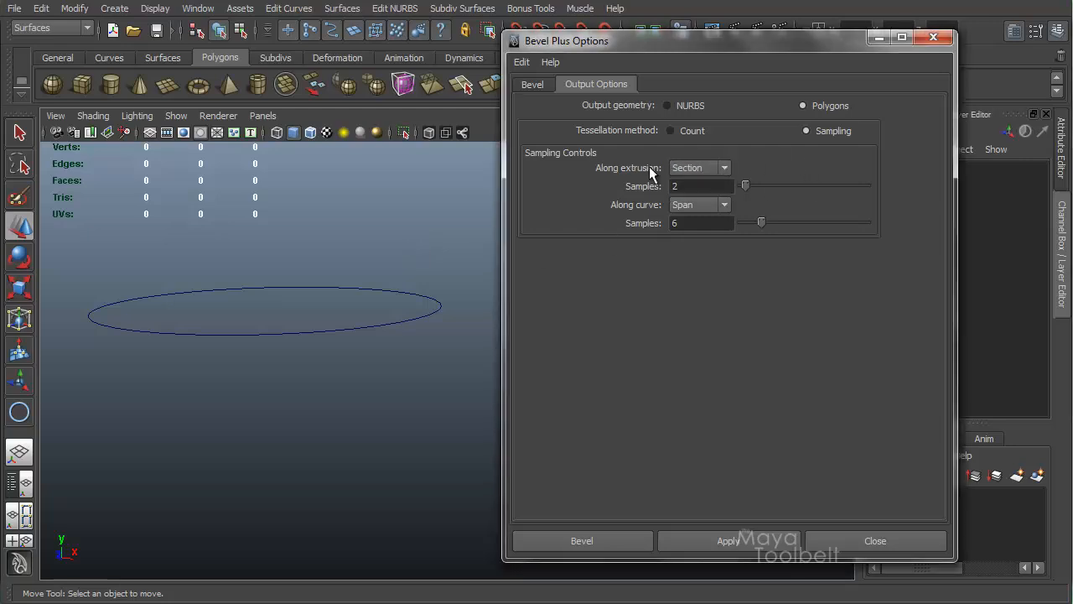
left_click(725, 169)
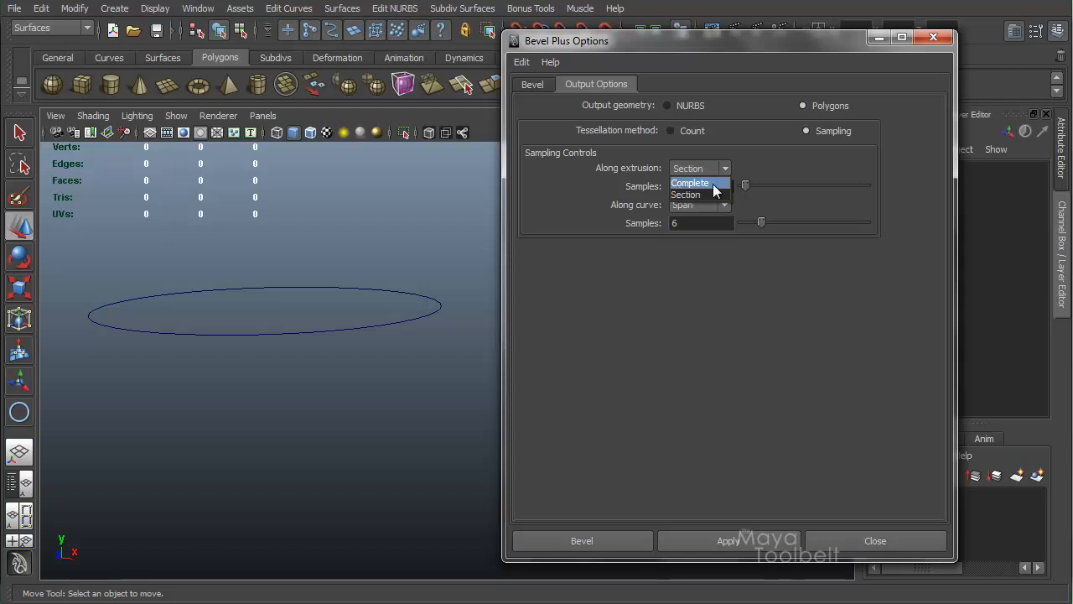
left_click(751, 146)
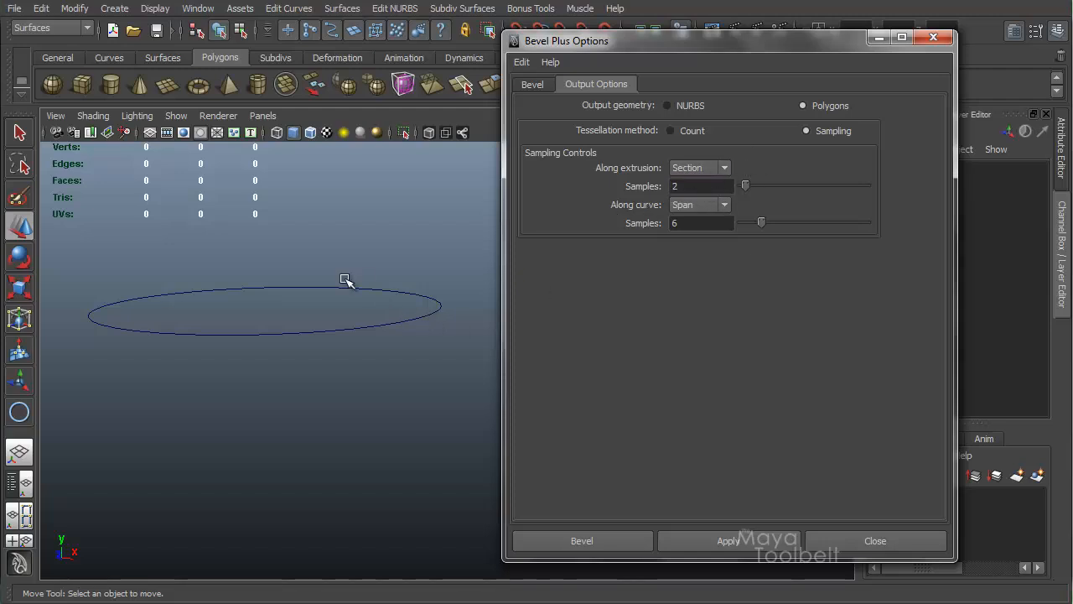
left_click_drag(347, 280, 387, 311, "alt")
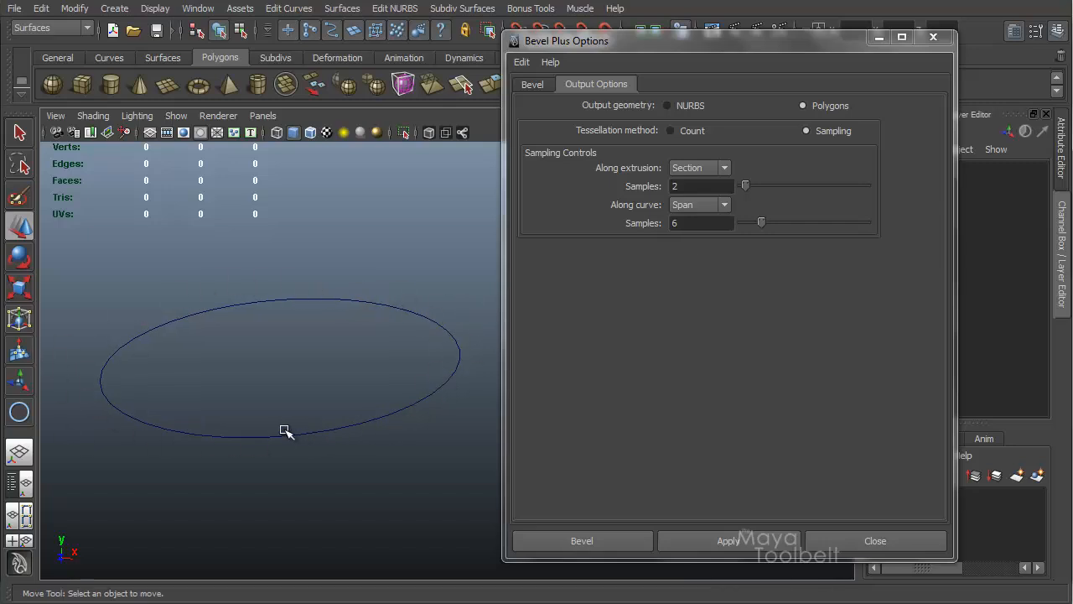
left_click(726, 206)
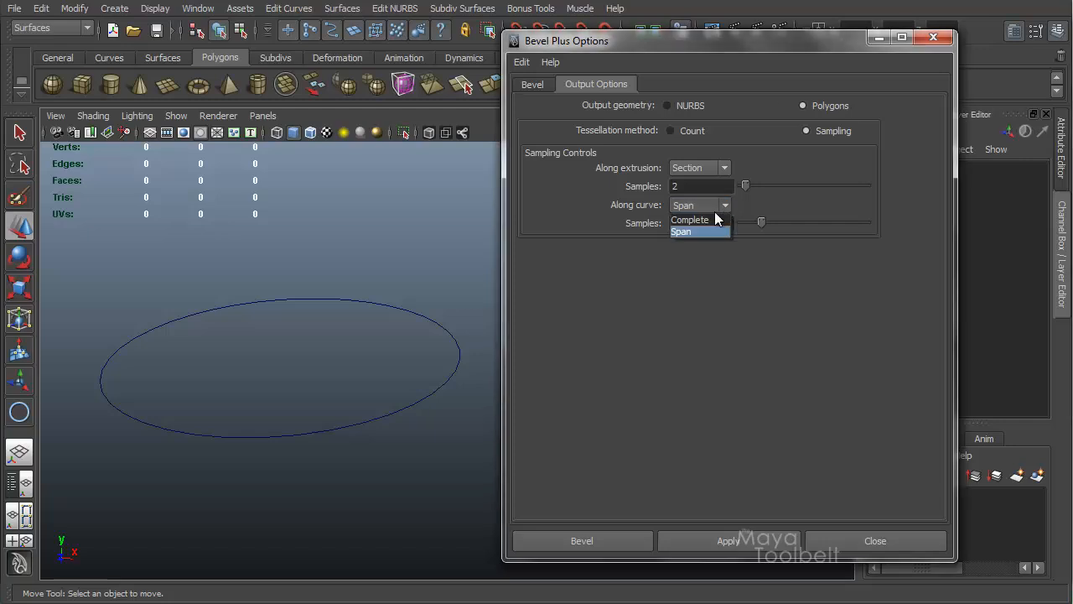
left_click(726, 206)
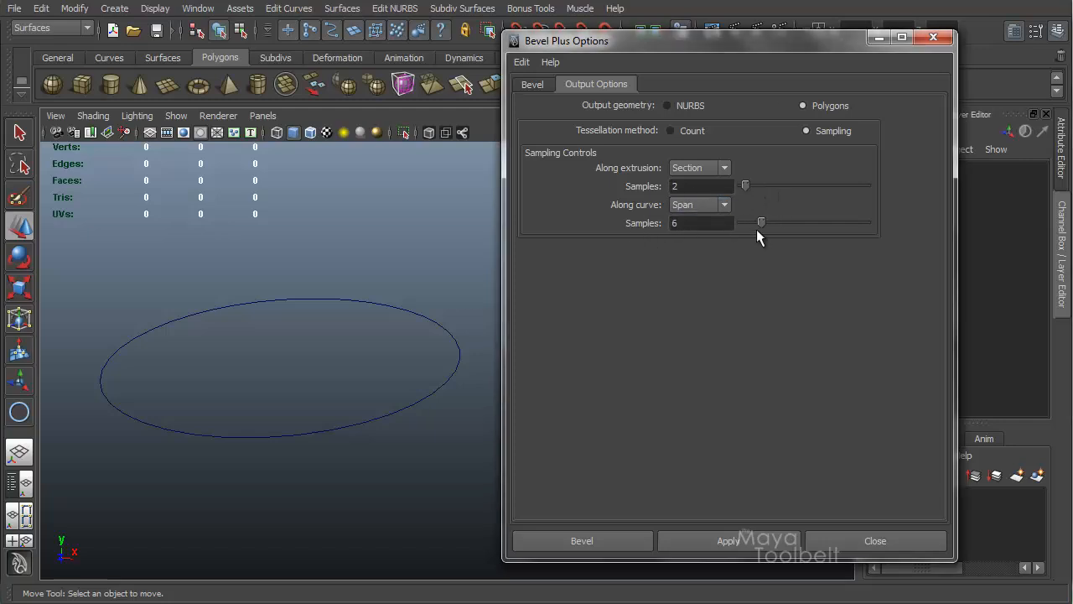
Step: Select the circle and apply Bevel Plus with Section 2 and Span 6 sampling
left_click_drag(322, 268, 366, 255, "alt")
left_click(397, 303)
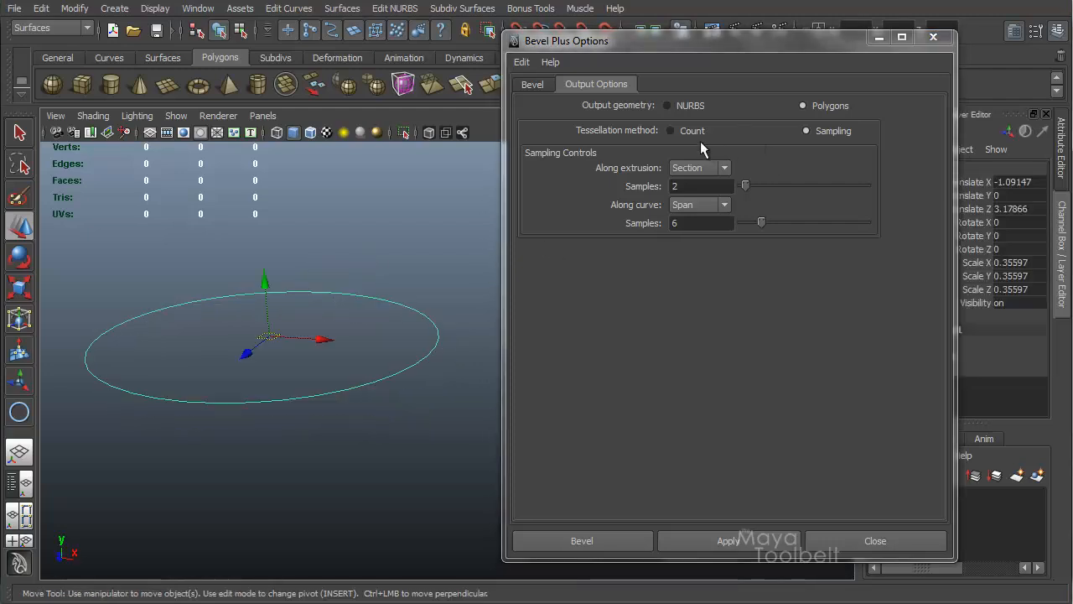
left_click(718, 539)
Step: Examine the sampled disc's beveled edge up close, then select the disc and delete it
left_click_drag(411, 344, 428, 315, "alt")
middle_click_drag(395, 280, 355, 271, "alt")
right_click_drag(355, 271, 557, 310, "alt")
left_click_drag(424, 294, 421, 278, "alt")
middle_click_drag(388, 259, 392, 300, "alt")
right_click_drag(402, 287, 533, 280, "alt")
middle_click_drag(354, 274, 381, 302, "alt")
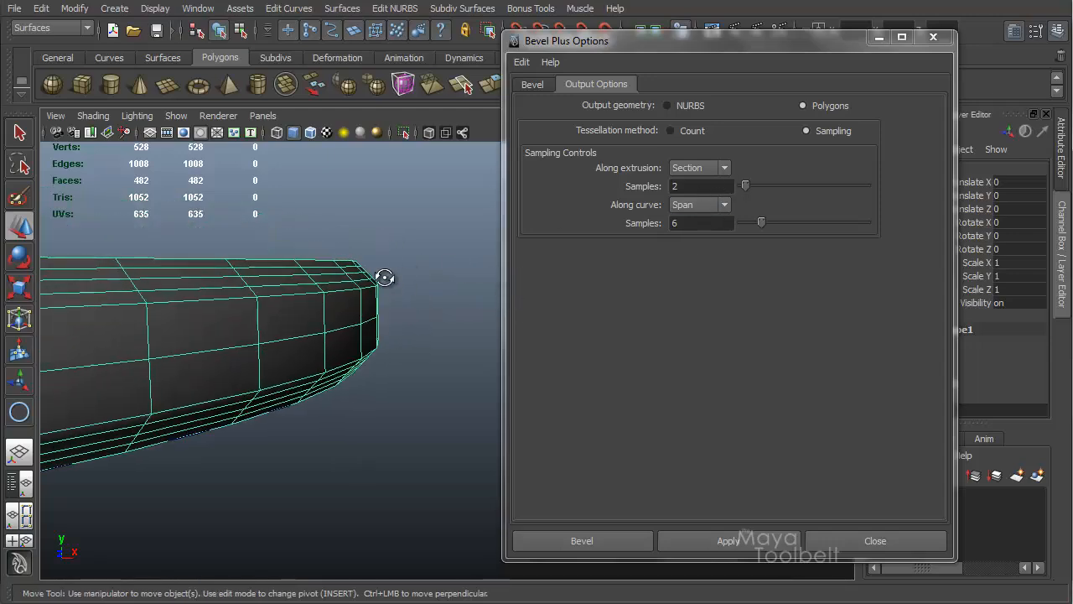
left_click_drag(383, 277, 434, 283, "alt")
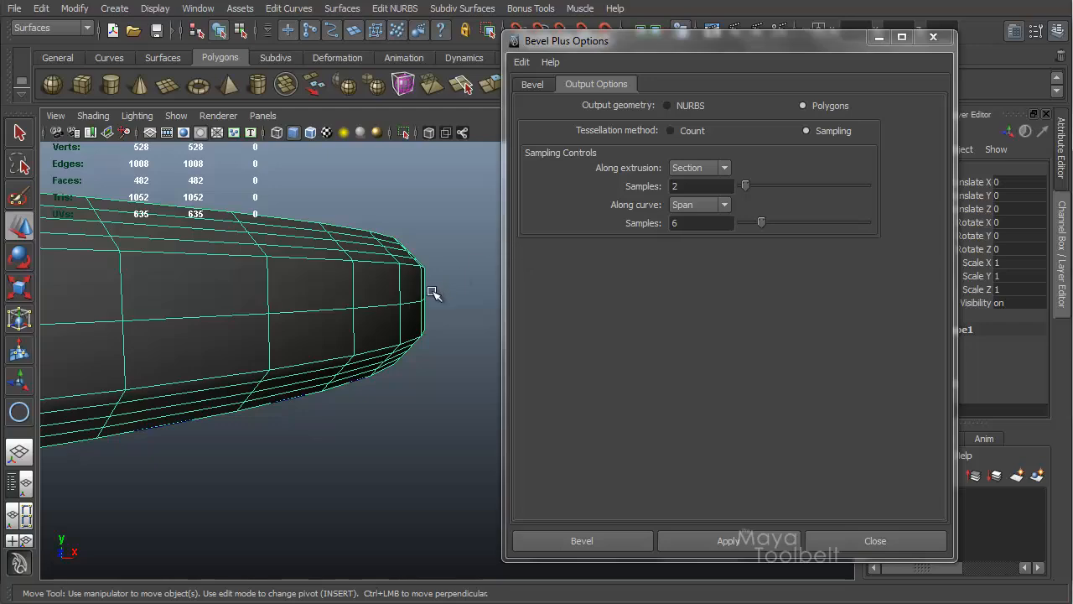
left_click_drag(462, 256, 469, 293, "alt")
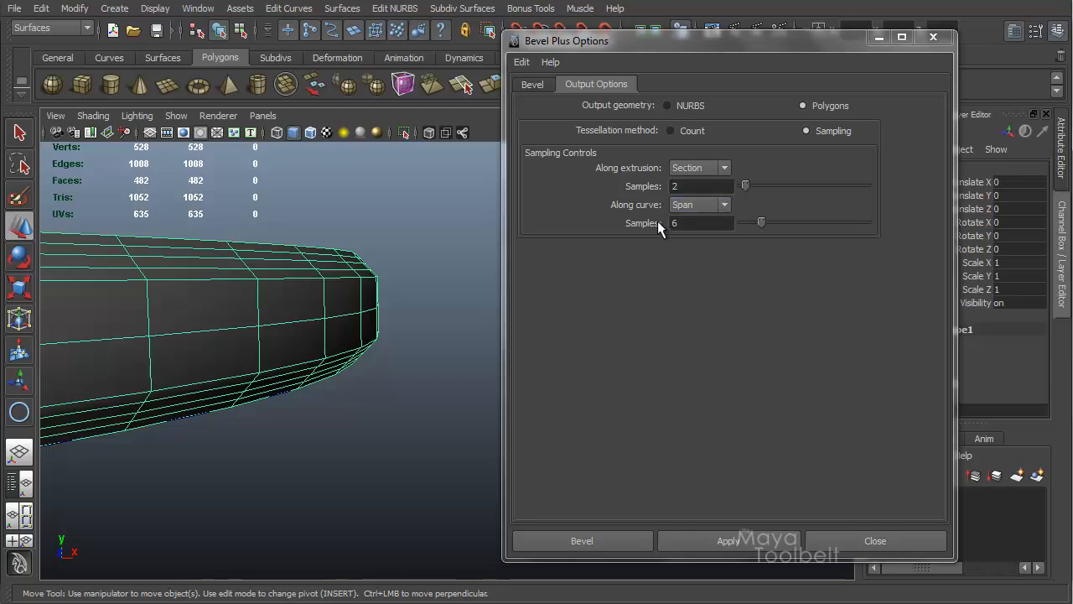
left_click_drag(285, 339, 402, 350, "alt")
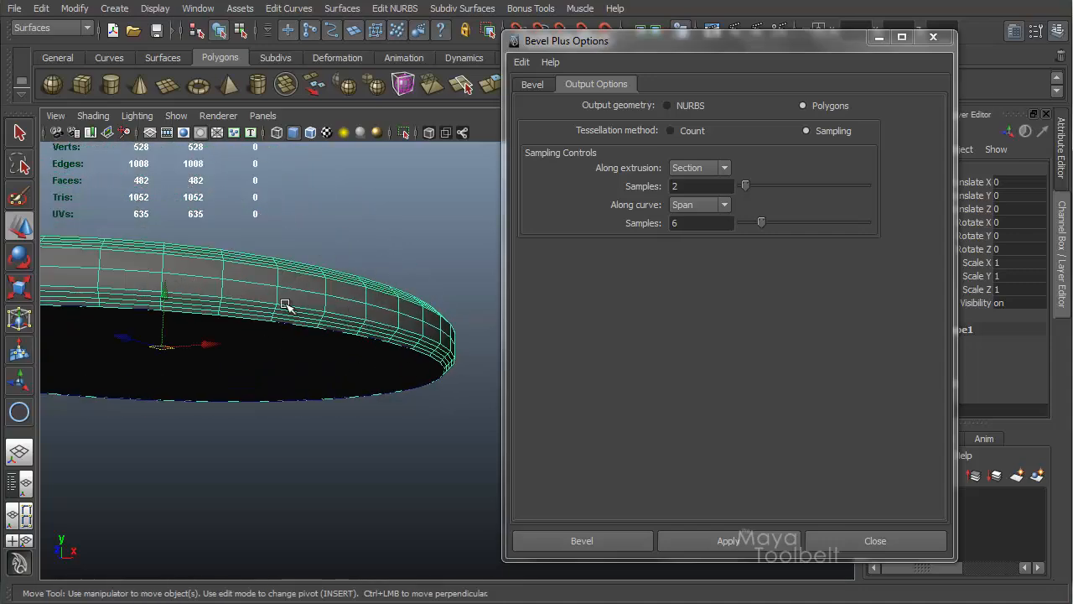
left_click_drag(347, 307, 394, 356, "alt")
key("Delete")
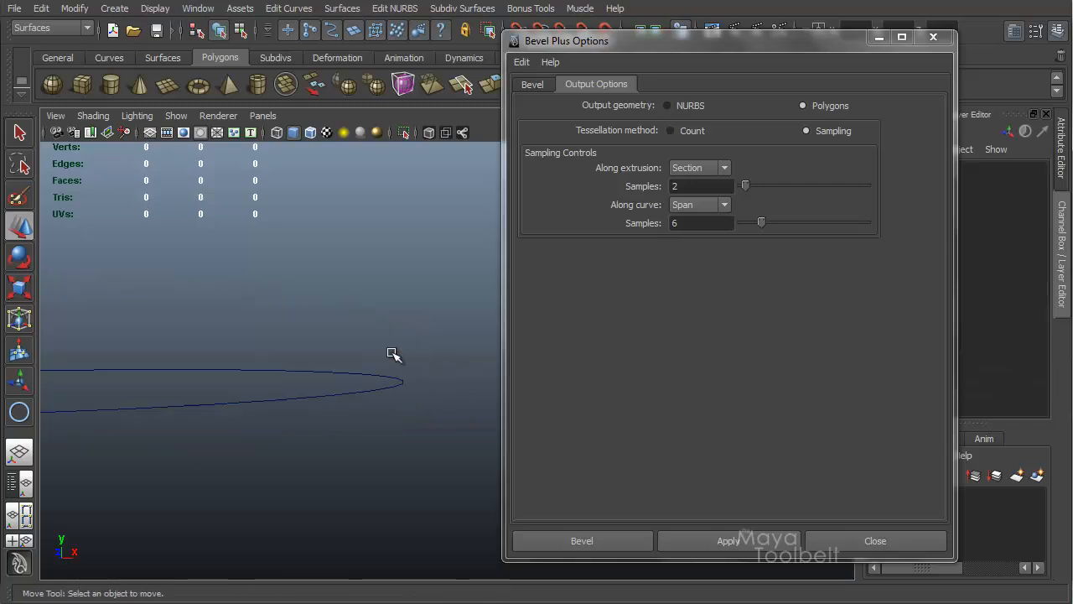
Step: Select the circle and set the along-extrusion samples to 5
left_click(369, 397)
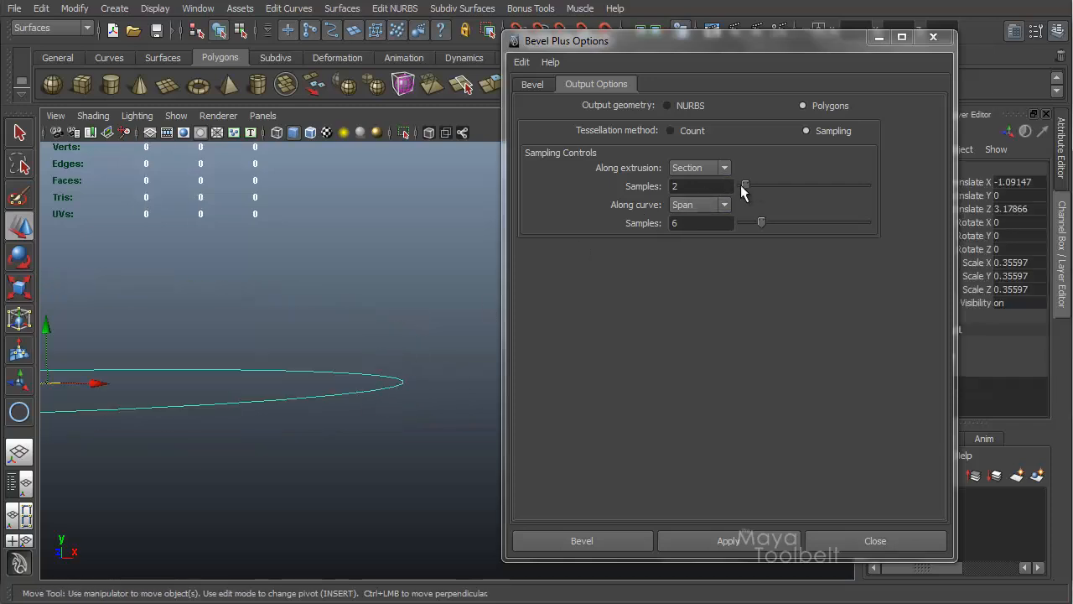
left_click_drag(741, 192, 754, 191)
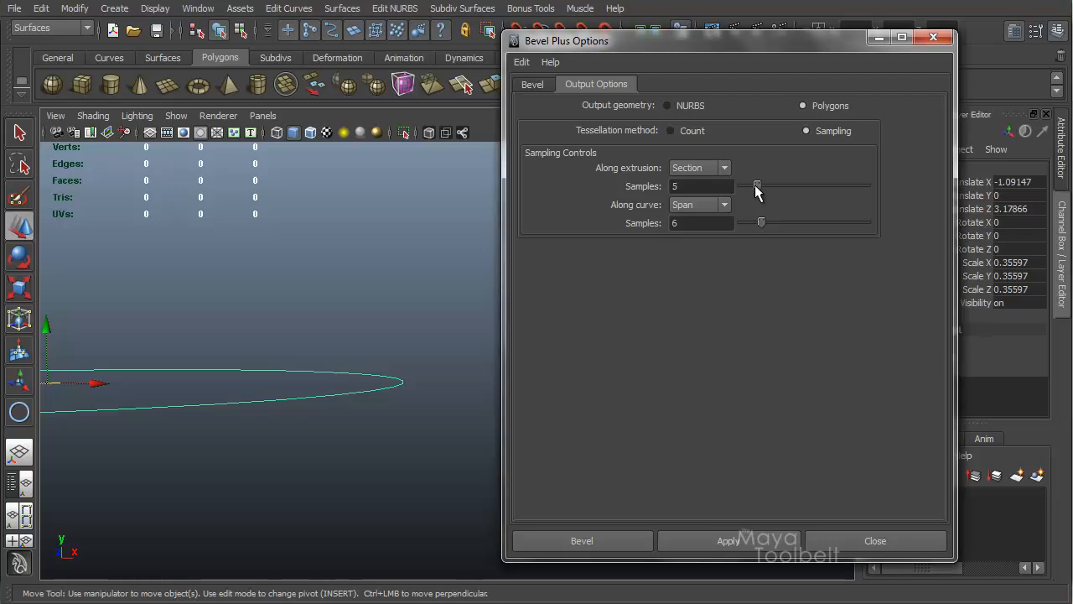
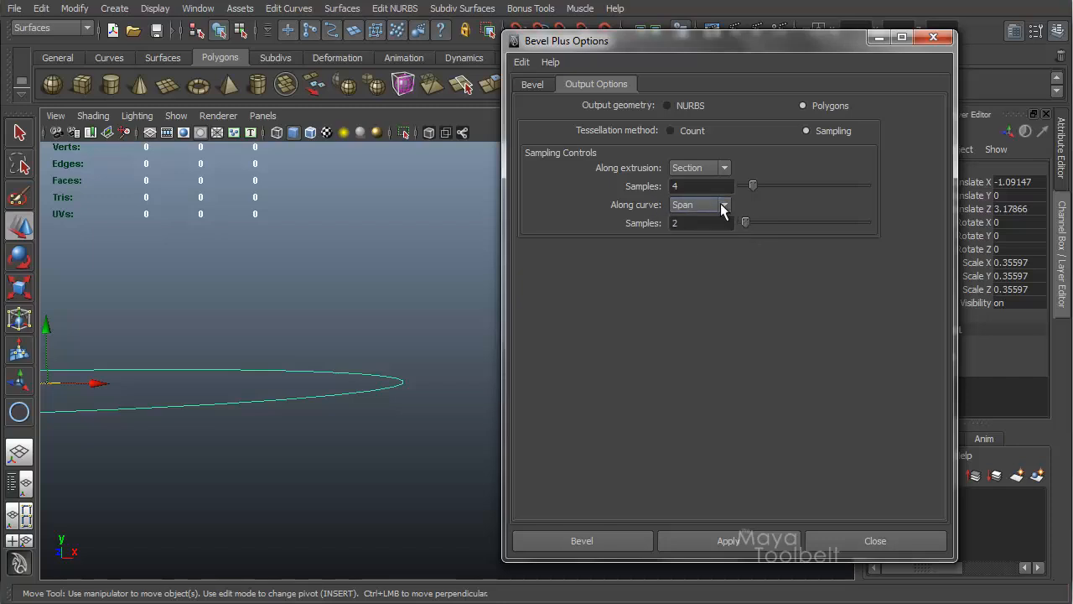
Step: Apply Bevel Plus with 4 extrusion-section and 2 curve-span samples and inspect the new disc's beveled edge up close
left_click(721, 535)
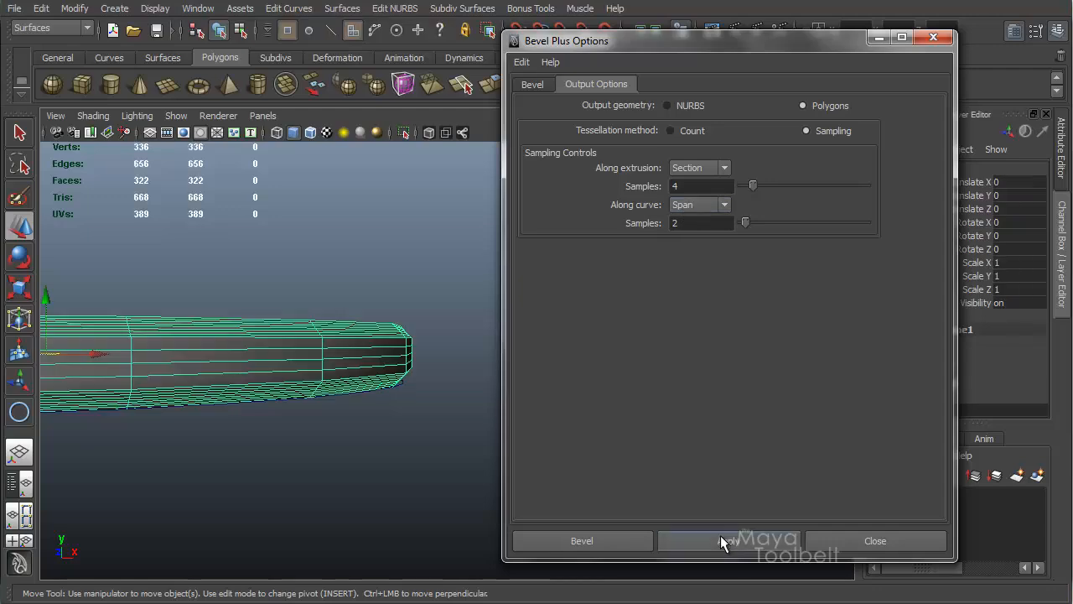
right_click_drag(371, 328, 462, 350, "alt")
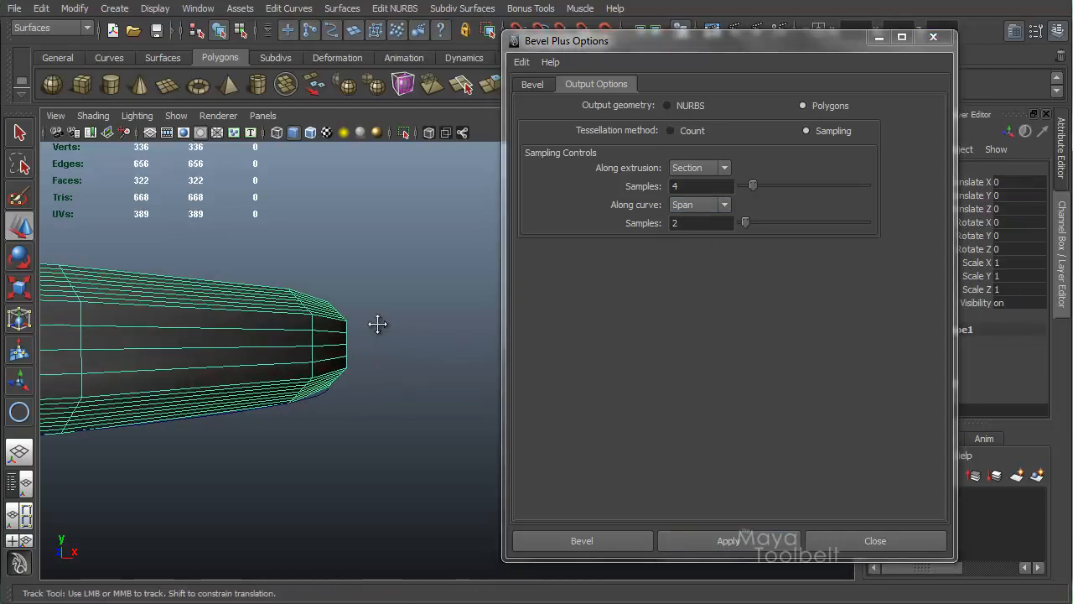
middle_click_drag(377, 323, 400, 307, "alt")
left_click_drag(228, 317, 224, 358, "alt")
right_click_drag(225, 358, 194, 365, "alt")
middle_click_drag(290, 386, 345, 268, "alt")
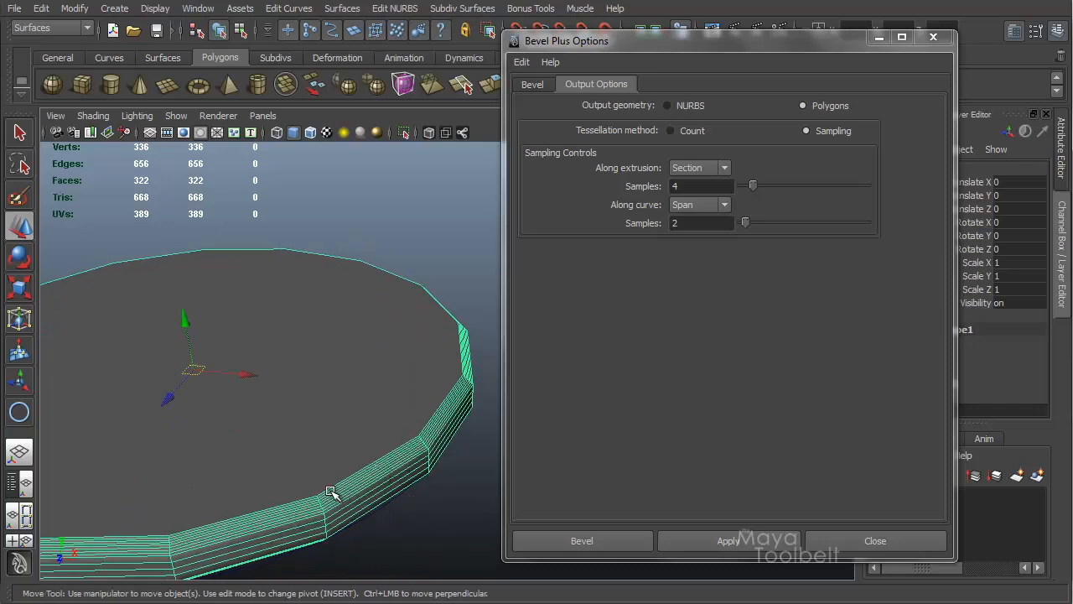
middle_click_drag(424, 385, 504, 344, "alt")
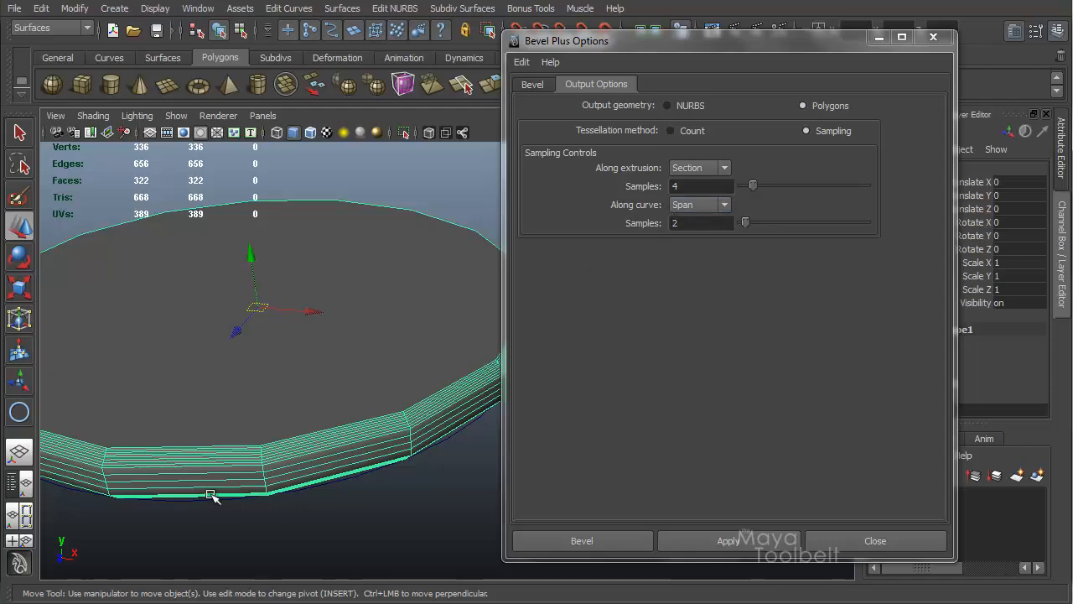
mouse_move(400, 323)
left_mouse_down("alt")
mouse_move(361, 225)
mouse_move(323, 353)
mouse_move(399, 347)
mouse_move(385, 324)
left_mouse_up("alt")
middle_click_drag(386, 324, 421, 327, "alt")
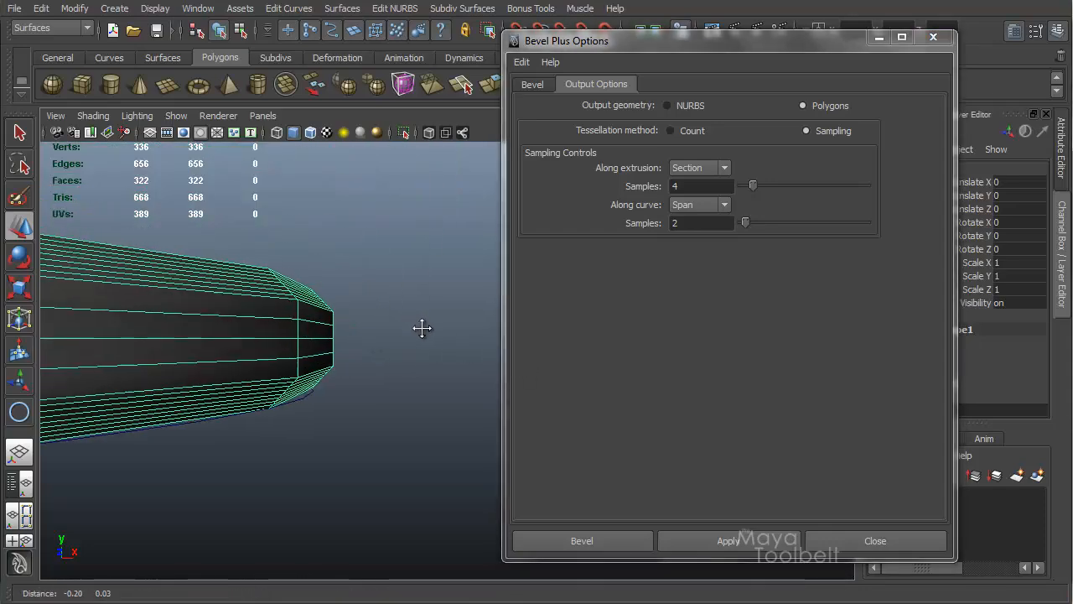
right_click_drag(346, 324, 365, 324, "alt")
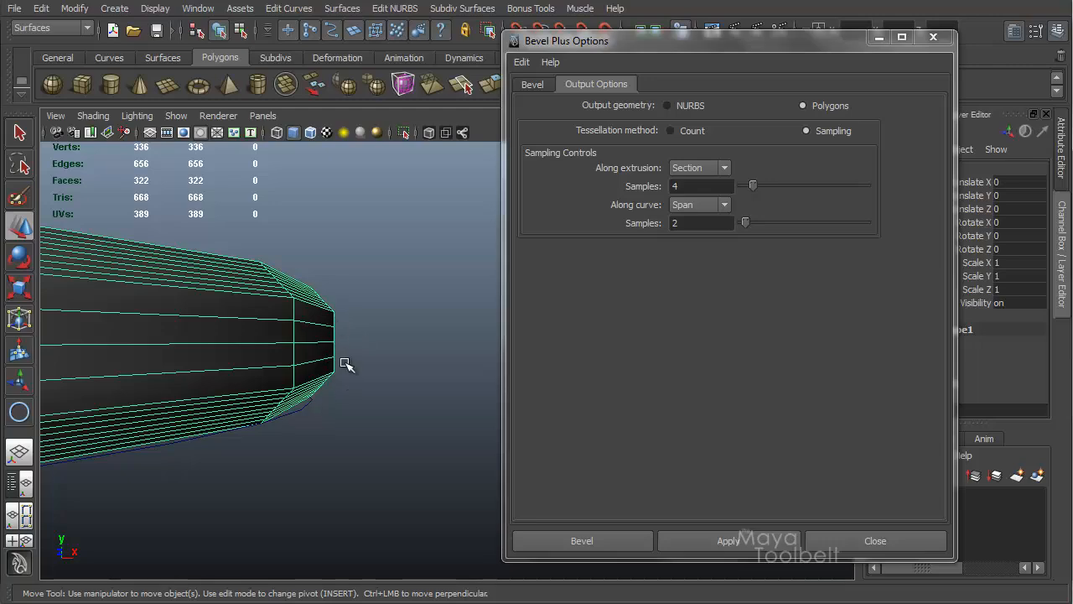
left_click_drag(399, 312, 373, 331, "alt")
left_click_drag(399, 383, 395, 327, "alt")
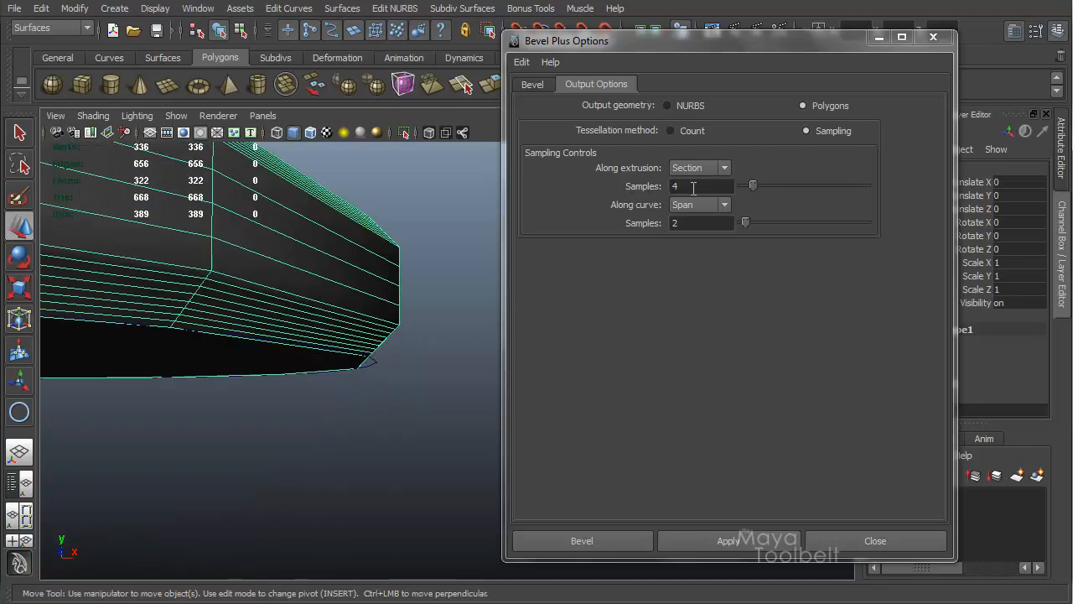
left_click_drag(407, 255, 327, 364, "alt")
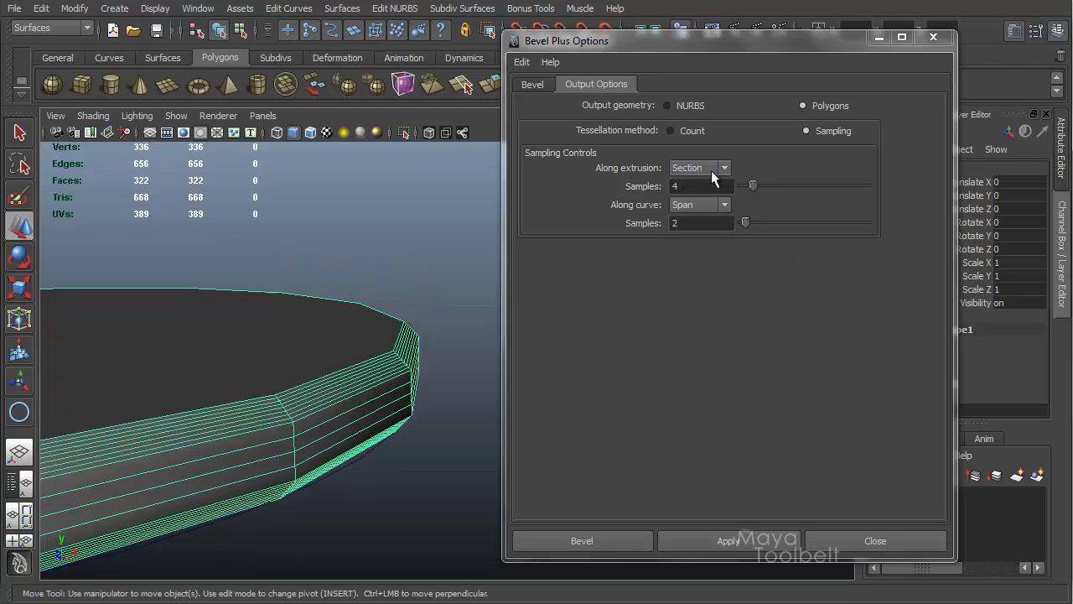
Step: Close the Bevel Plus options and open the disc's bevelPlus1 node in the Attribute Editor
left_click(863, 537)
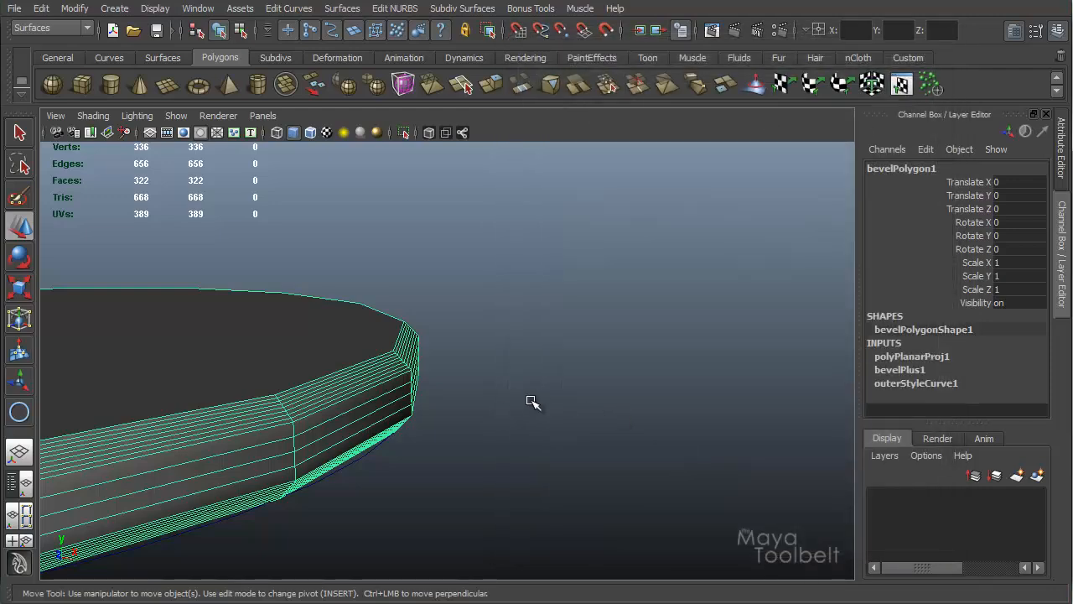
left_click_drag(532, 400, 527, 330, "alt")
key("ctrl+a")
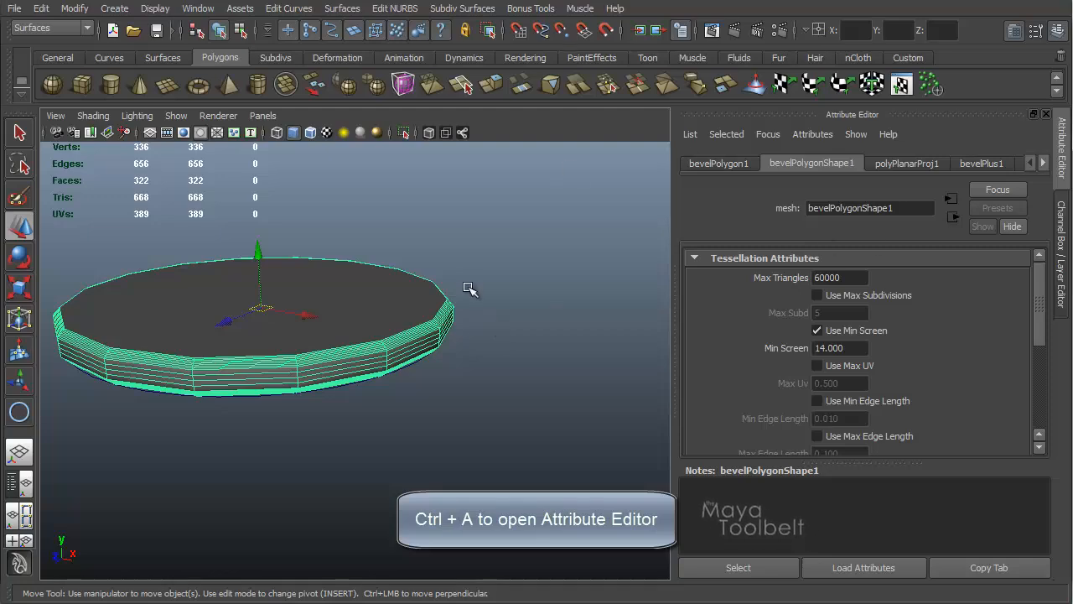
middle_click_drag(387, 254, 455, 304, "alt")
right_click_drag(455, 303, 491, 305, "alt")
left_click_drag(491, 304, 421, 301, "alt")
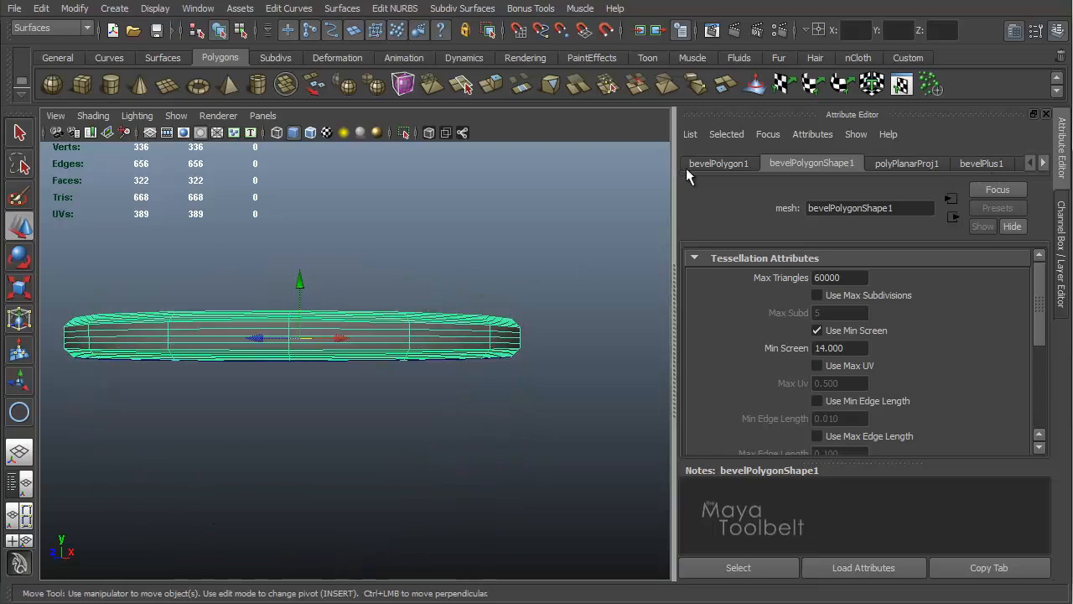
left_click(979, 164)
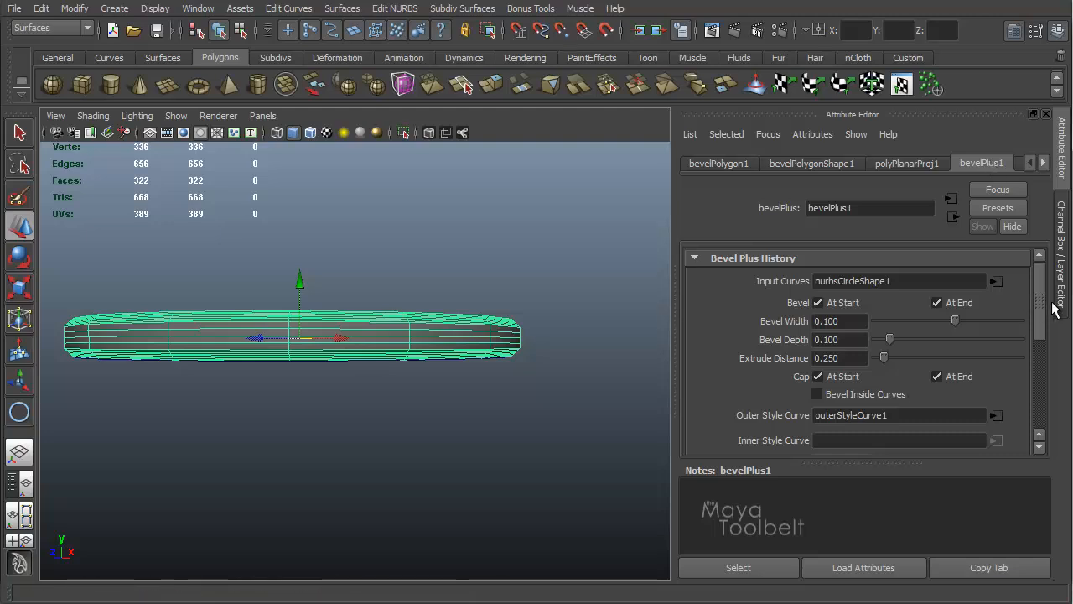
Step: Set the bevel width to 0.087, bevel depth to 0.150 and extrude distance to 0.809
scroll(1043, 285, "down", 2)
scroll(1042, 285, "up", 2)
scroll(1044, 287, "down", 2)
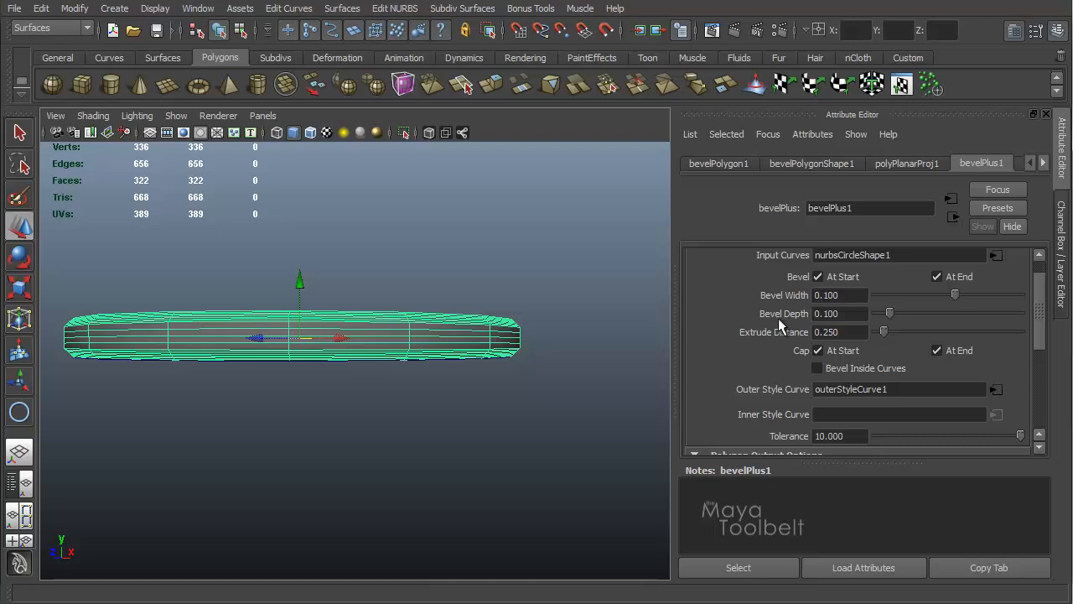
left_click_drag(888, 329, 955, 295)
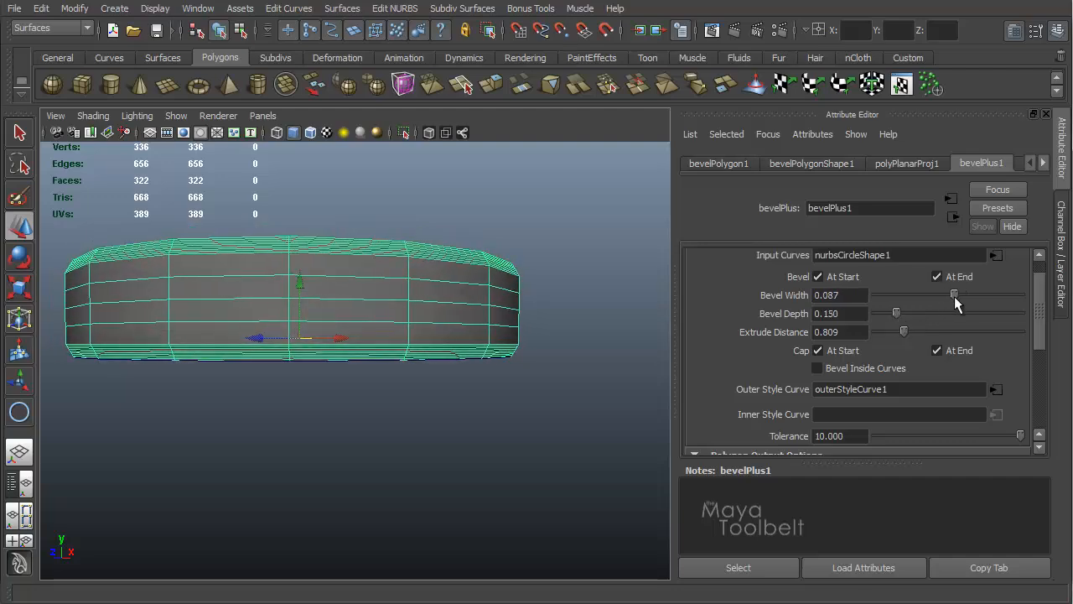
Step: Switch the along-extrusion sampling from Extrusion Section to Complete Extrusion, keeping the Sampling method
scroll(1019, 331, "down", 6)
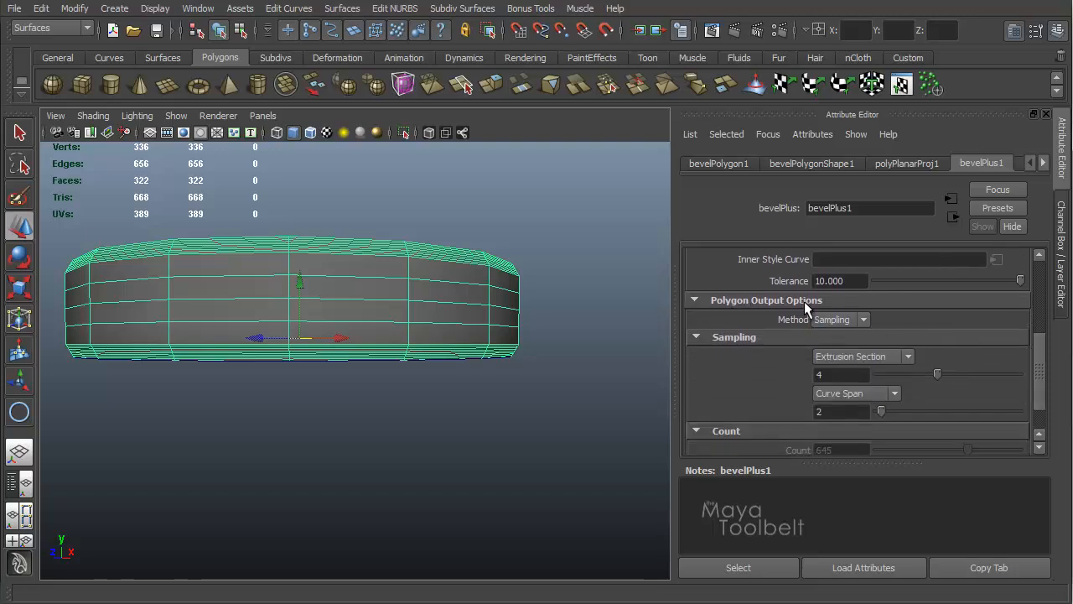
left_click(866, 319)
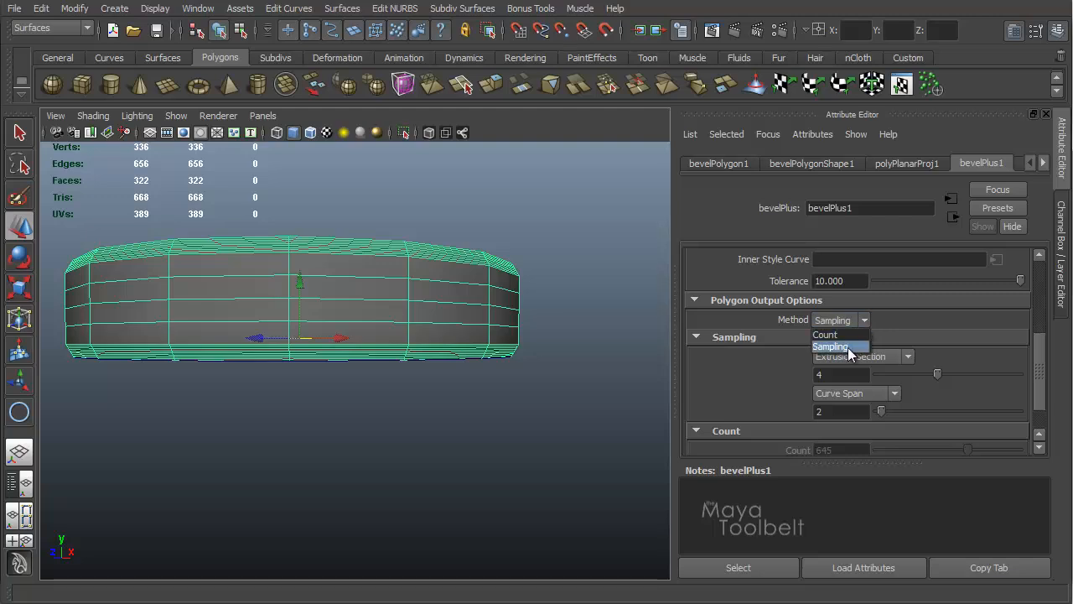
left_click(864, 320)
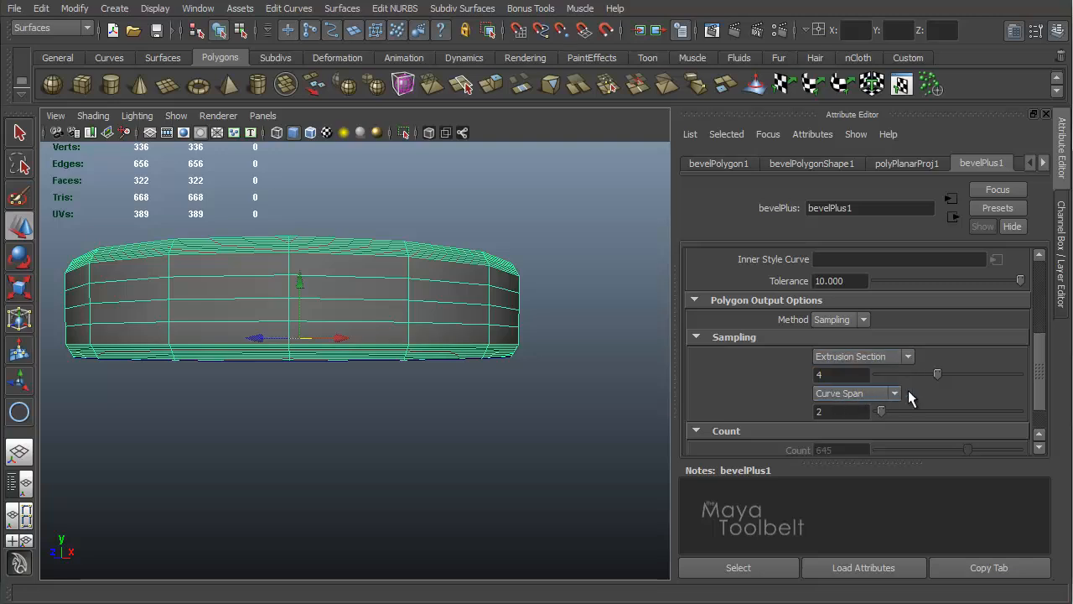
left_click(909, 357)
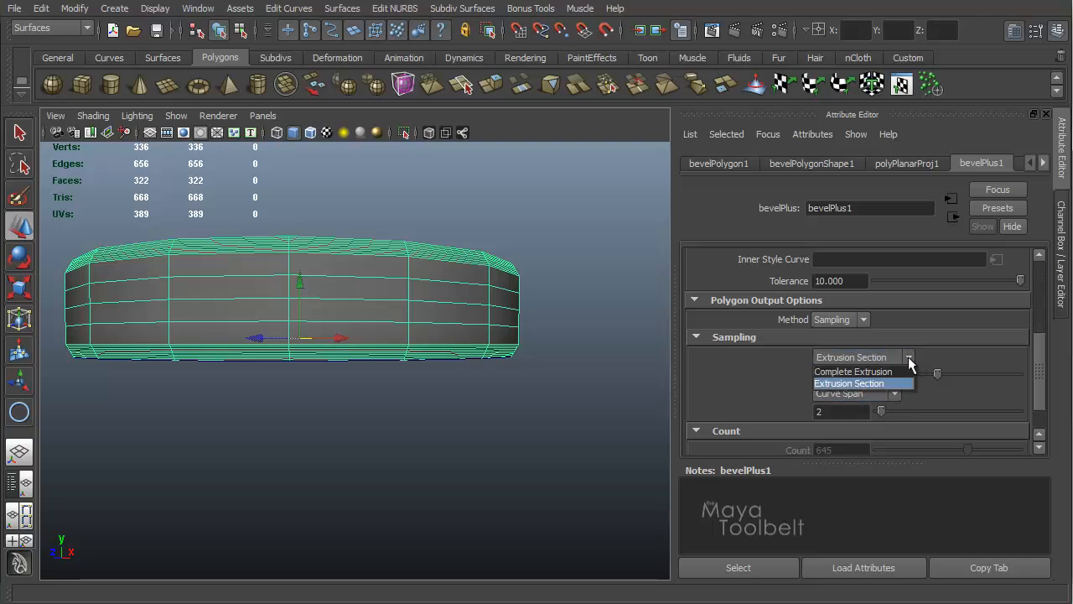
left_click(874, 371)
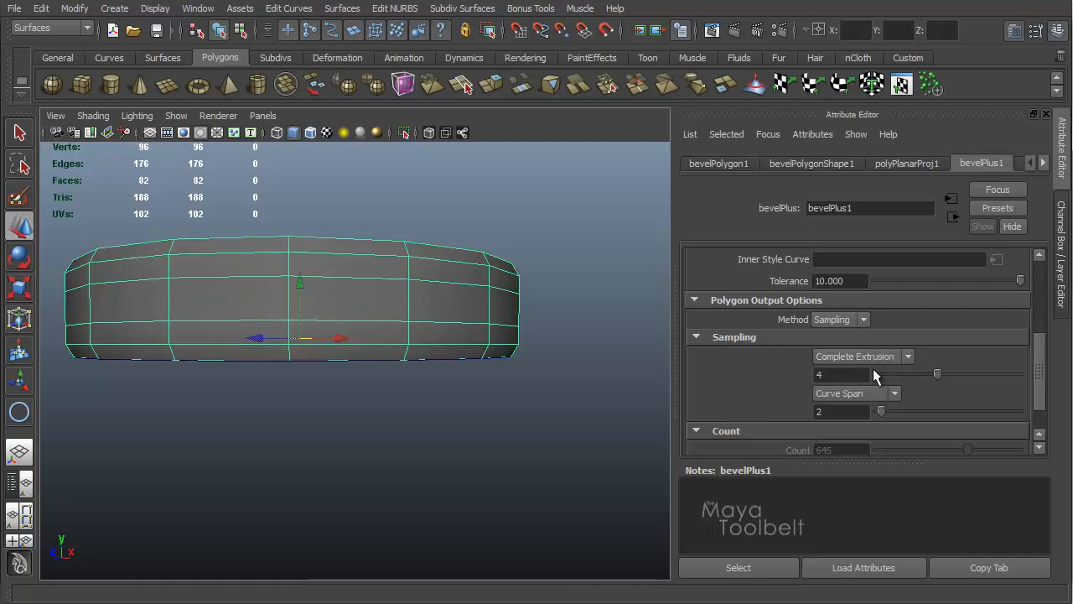
left_click(908, 357)
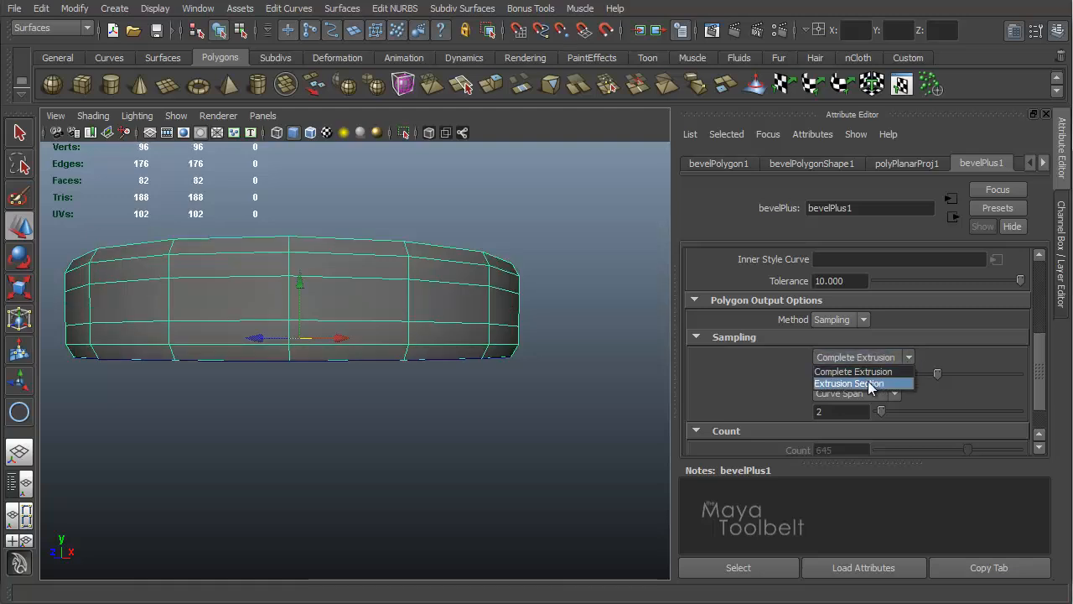
left_click(900, 369)
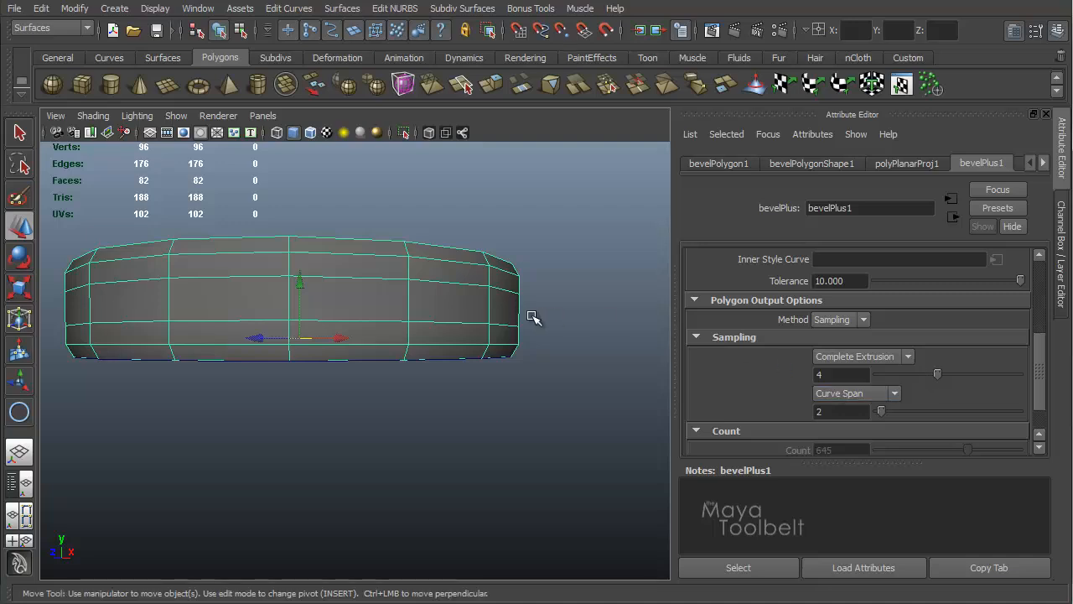
Step: Lower the complete-extrusion samples to 3 and compare the disc's edge tessellation
left_click_drag(531, 314, 555, 317, "alt")
middle_click_drag(512, 288, 493, 287, "alt")
right_click_drag(530, 290, 594, 309, "alt")
mouse_move(938, 375)
left_mouse_down()
mouse_move(919, 374)
mouse_move(964, 373)
mouse_move(909, 374)
mouse_move(995, 376)
mouse_move(923, 375)
left_mouse_up()
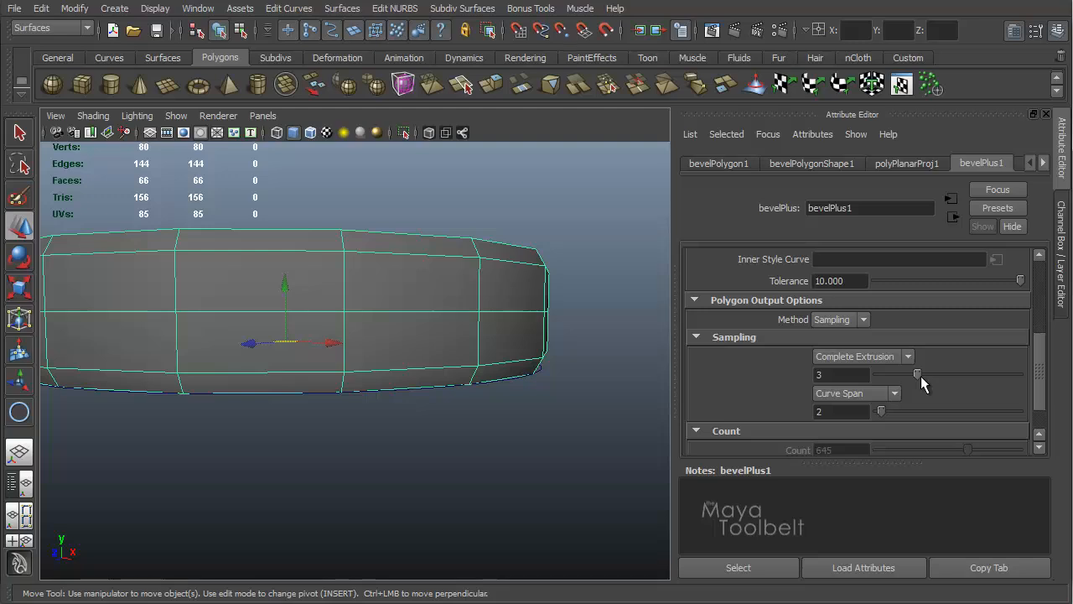
Step: Switch the along-extrusion sampling back to Extrusion Section and try 2, then 3 samples
left_click(907, 356)
left_click(850, 383)
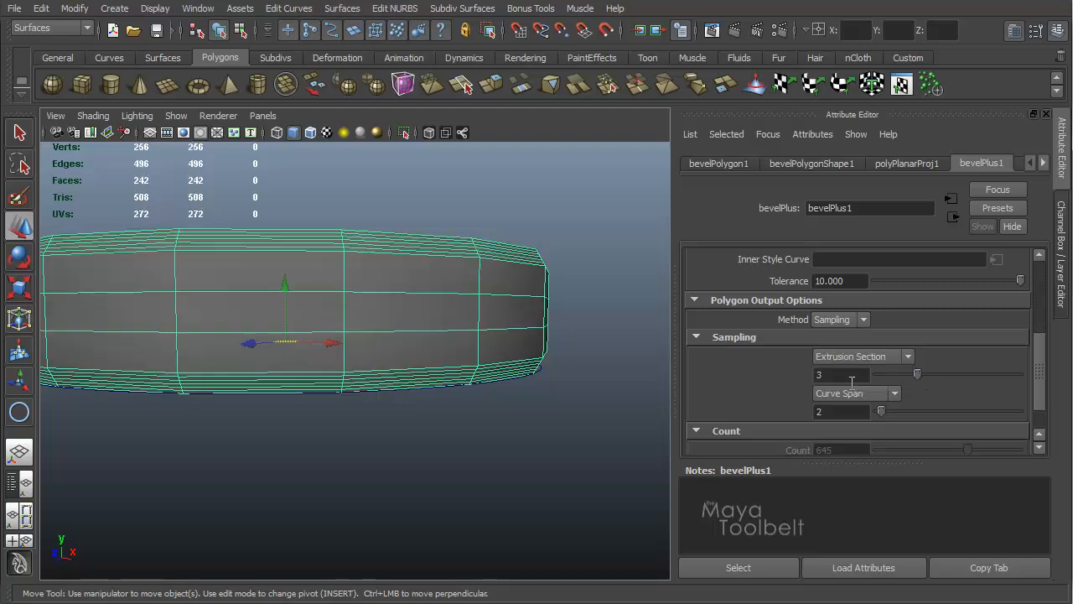
left_click_drag(918, 373, 895, 386)
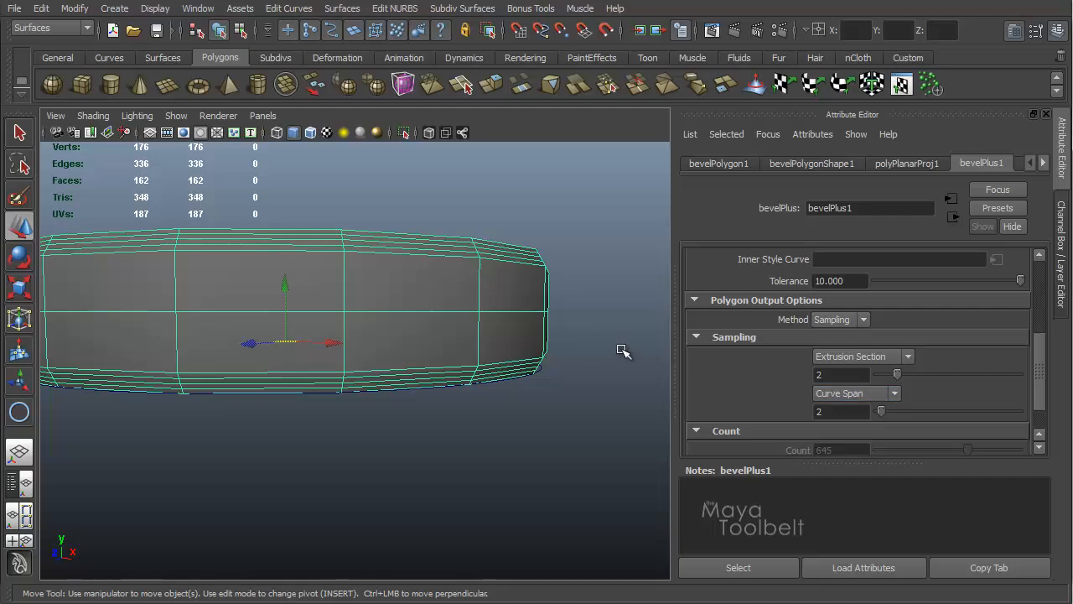
mouse_move(578, 304)
left_mouse_down("alt")
mouse_move(567, 333)
mouse_move(568, 306)
left_mouse_up("alt")
middle_click_drag(520, 255, 527, 254, "alt")
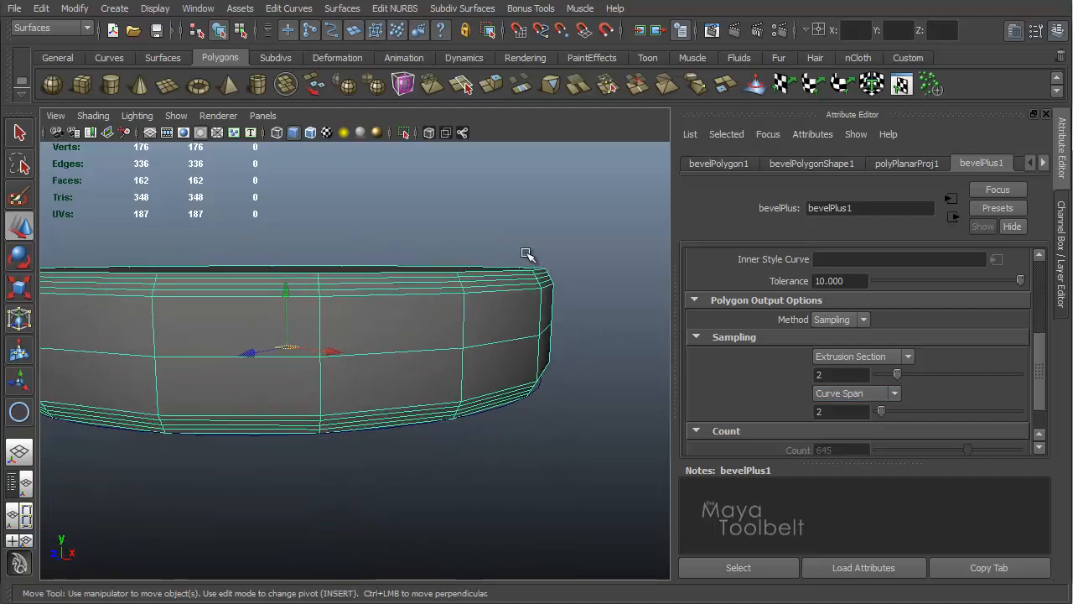
left_click_drag(517, 271, 533, 295, "alt")
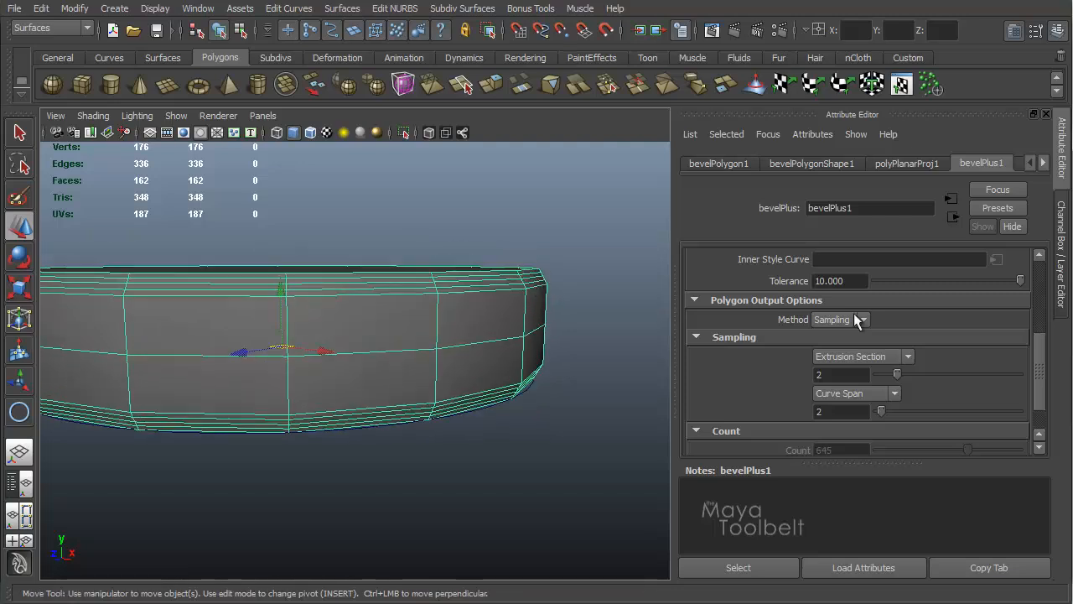
Step: Switch the along-curve sampling to Complete Curve and set its samples to 11
left_click(894, 394)
left_click(879, 409)
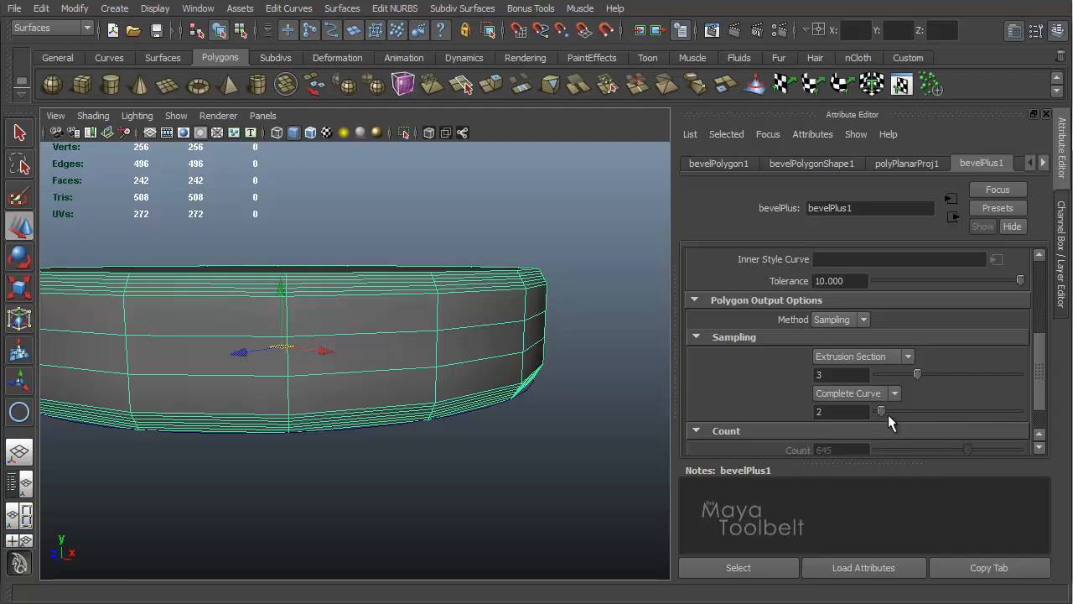
left_click_drag(888, 414, 923, 411)
left_click_drag(452, 335, 419, 361, "alt")
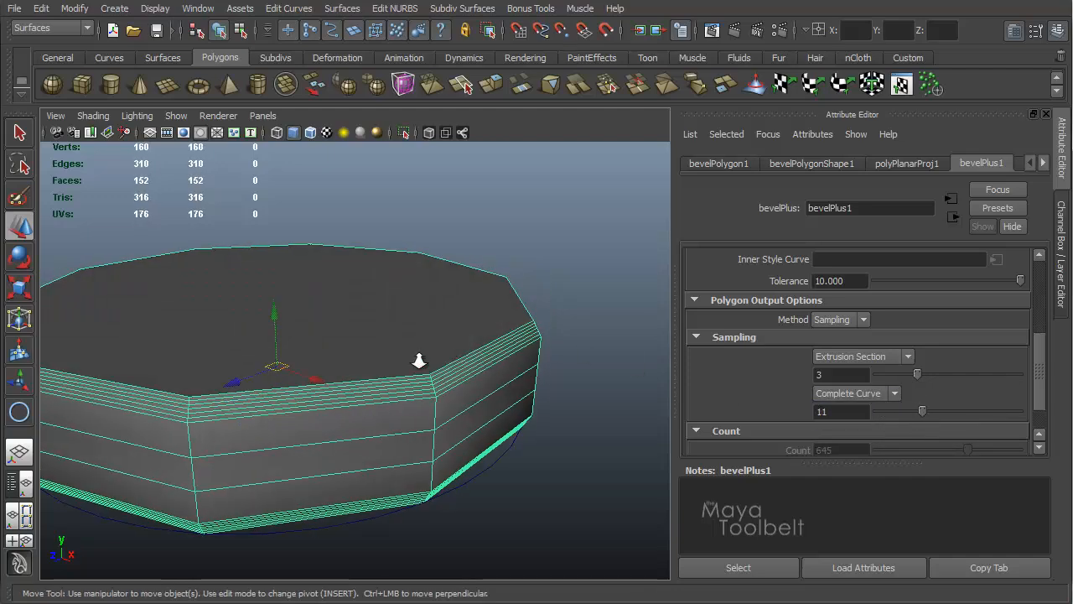
Step: Lower the complete-curve samples to 5 and view the disc from above
scroll(419, 361, "down", 5)
left_click_drag(920, 411, 894, 419)
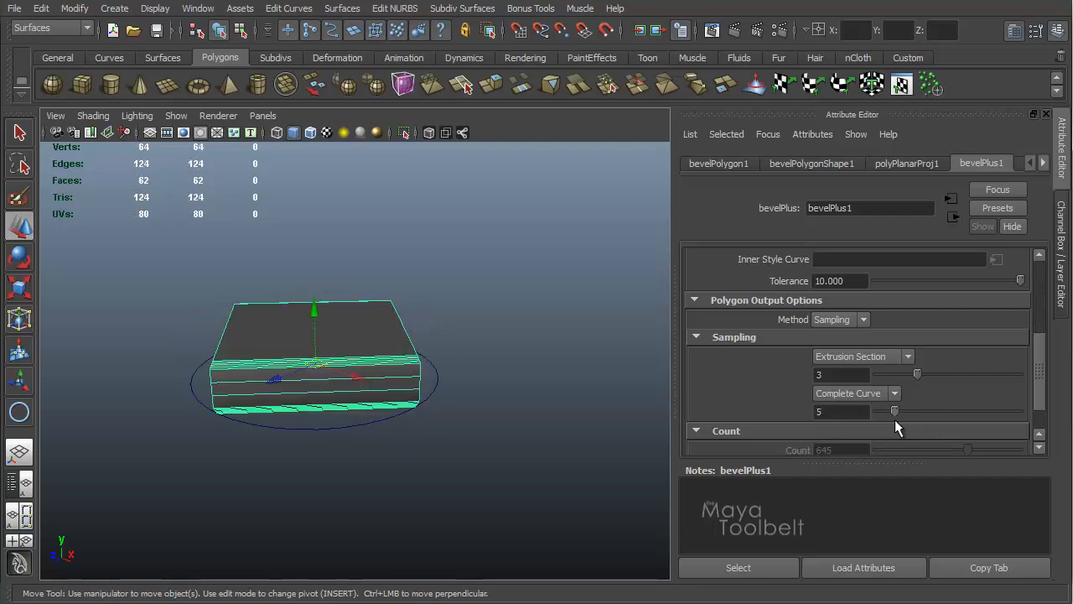
left_click_drag(523, 350, 474, 386, "alt")
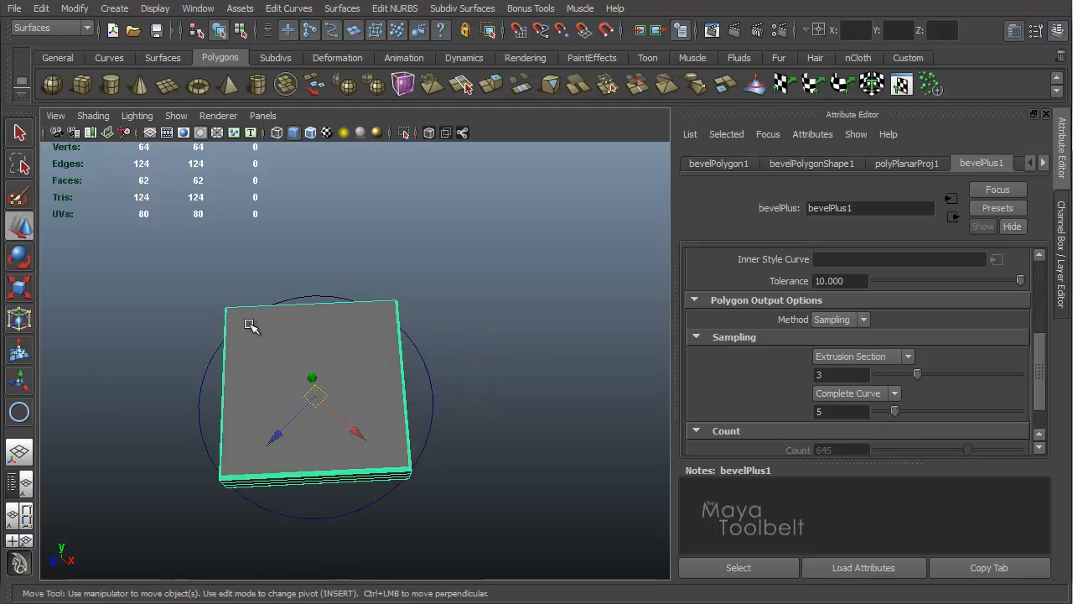
left_click_drag(382, 302, 348, 268, "alt")
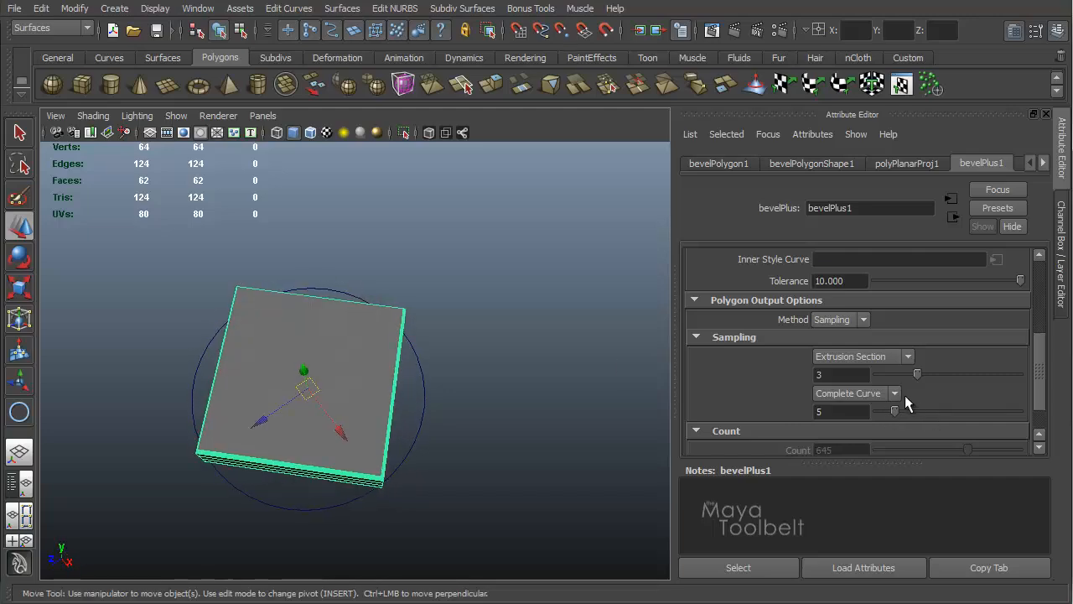
Step: Switch the along-curve sampling back to Curve Span and raise its samples to 13
left_click(895, 393)
left_click(849, 415)
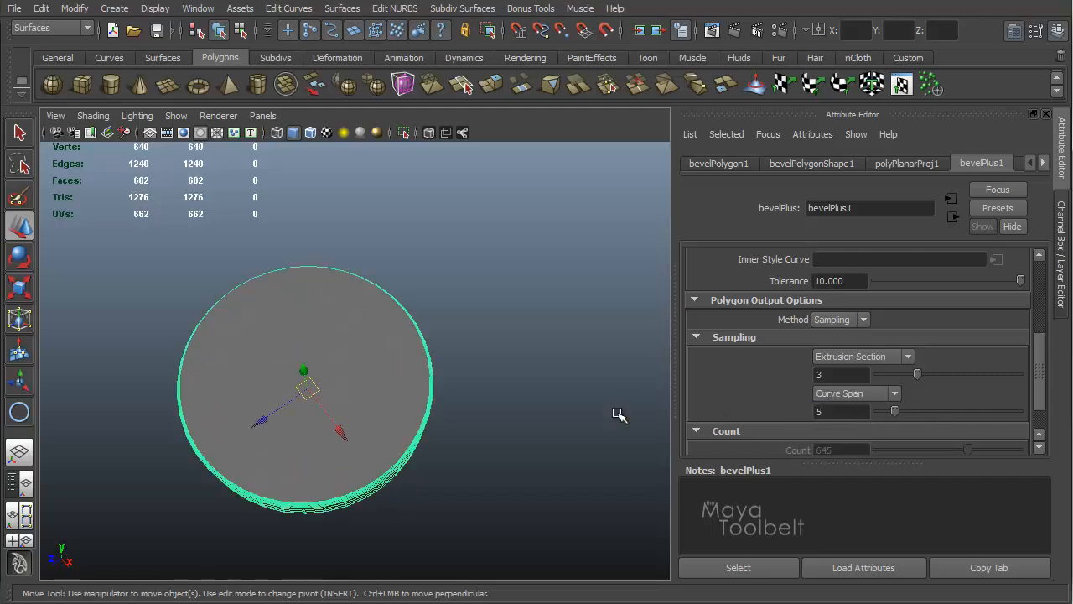
left_click_drag(618, 414, 411, 411, "alt")
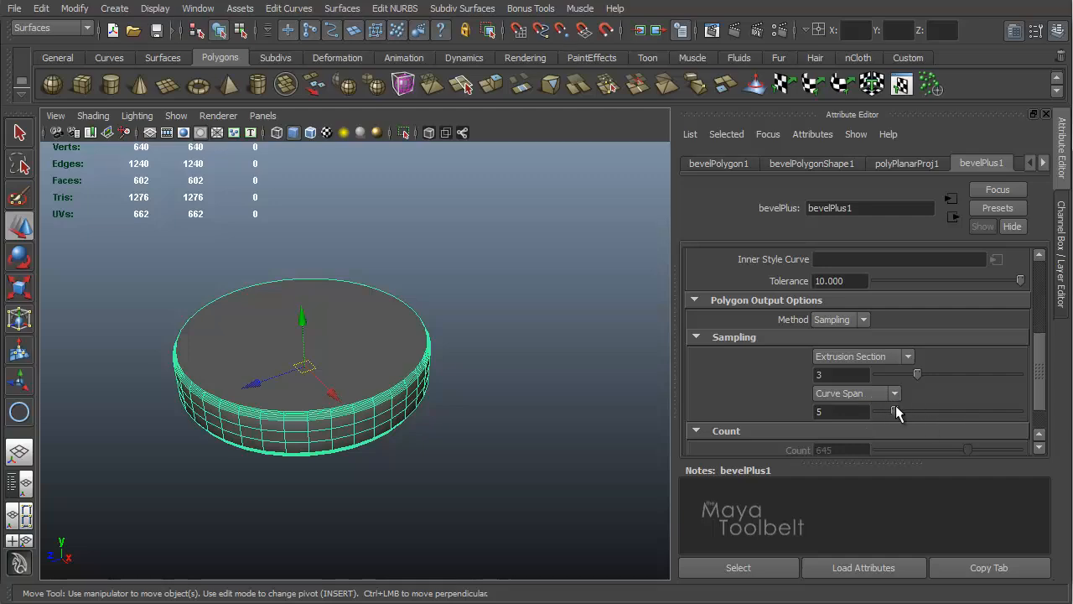
right_click_drag(343, 411, 479, 355, "alt")
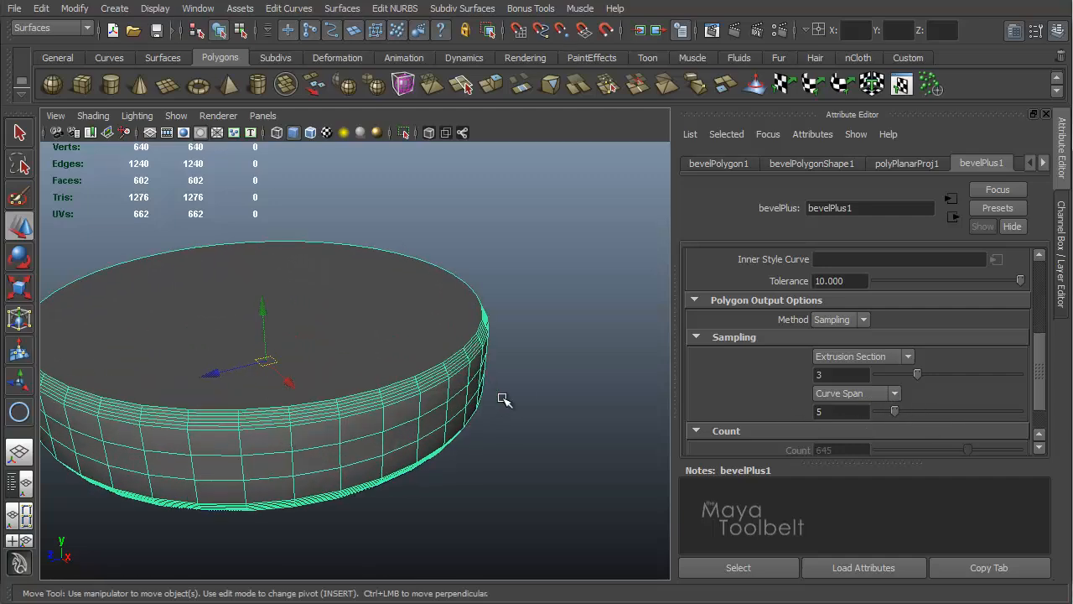
left_click_drag(894, 402, 931, 414)
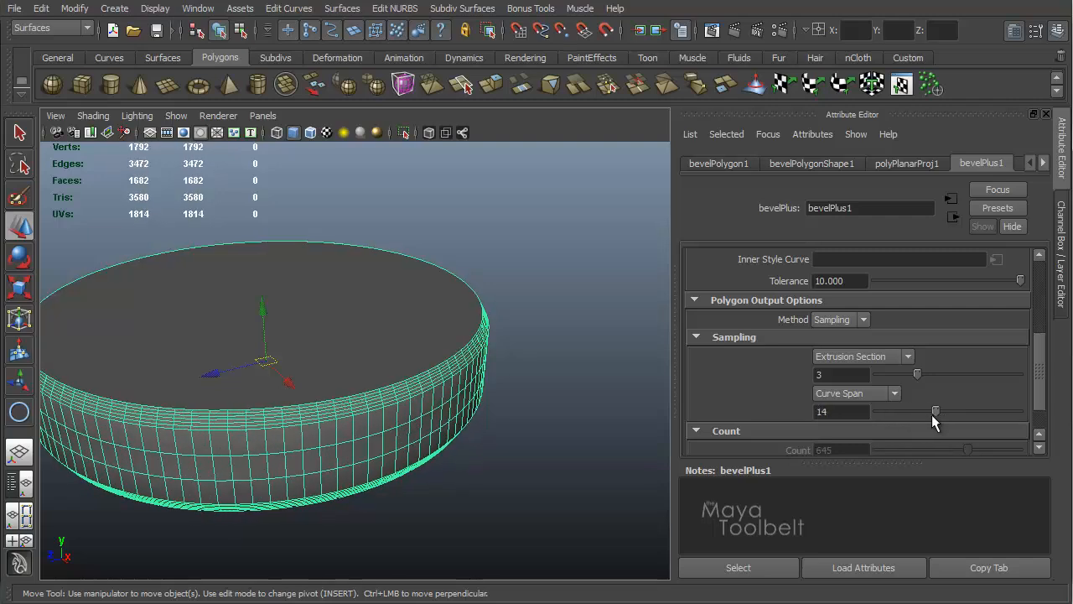
left_click_drag(472, 419, 484, 356, "alt")
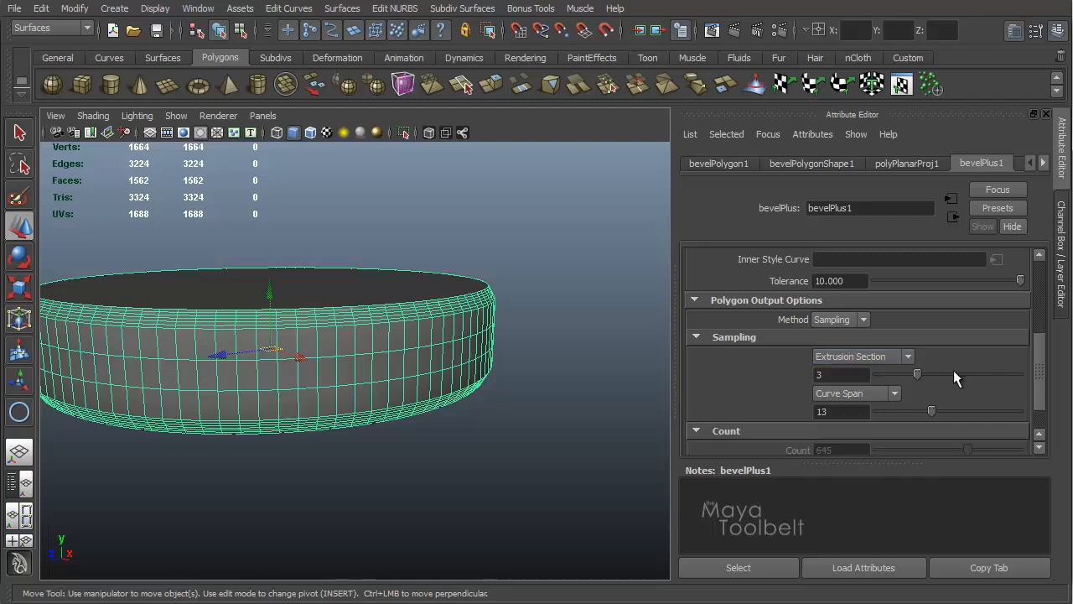
Step: Open the outer style curve node connected to the bevelPlus node
left_click_drag(1039, 383, 1037, 344)
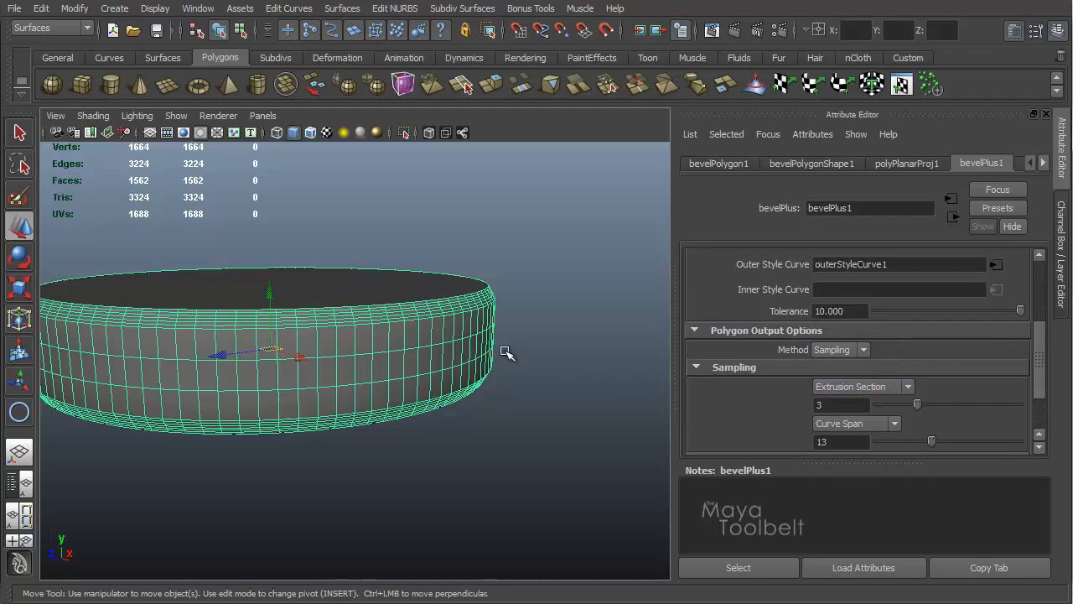
left_click_drag(503, 354, 499, 322, "alt")
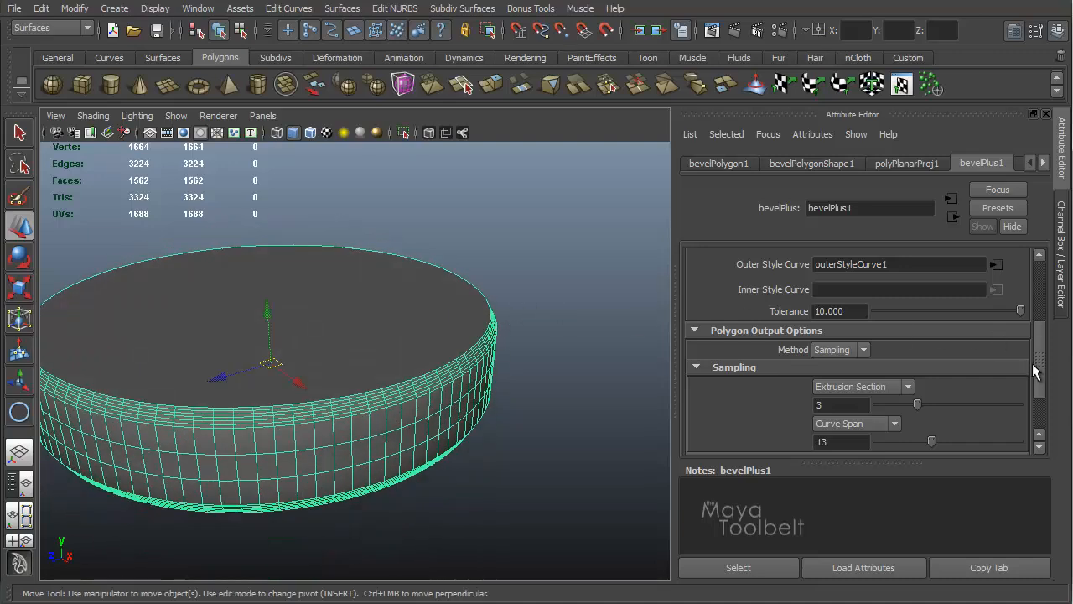
left_click_drag(1033, 372, 1023, 336)
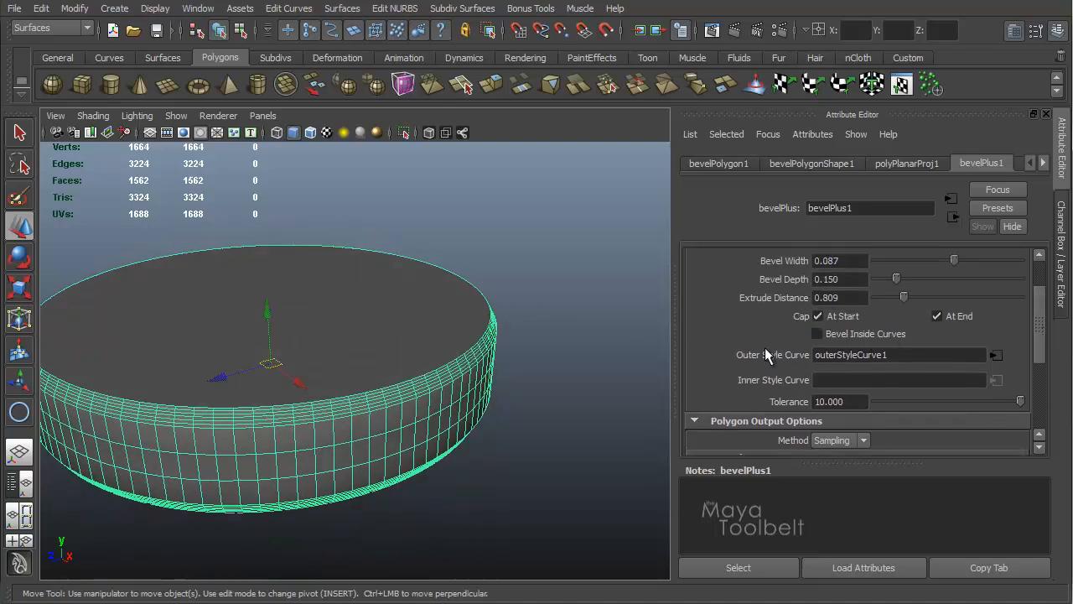
left_click_drag(432, 335, 669, 339, "alt")
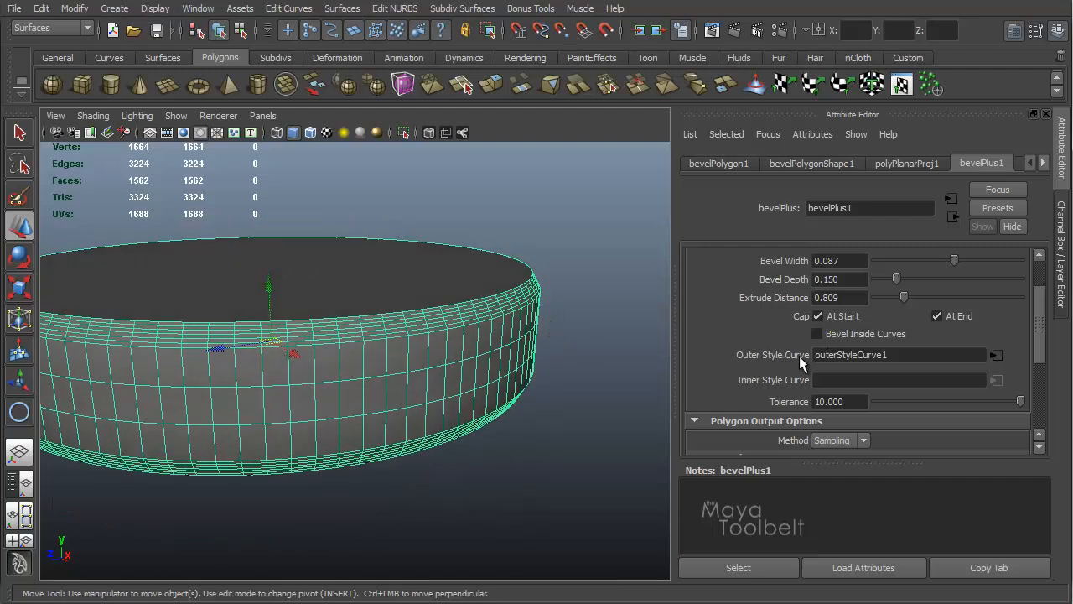
left_click(996, 356)
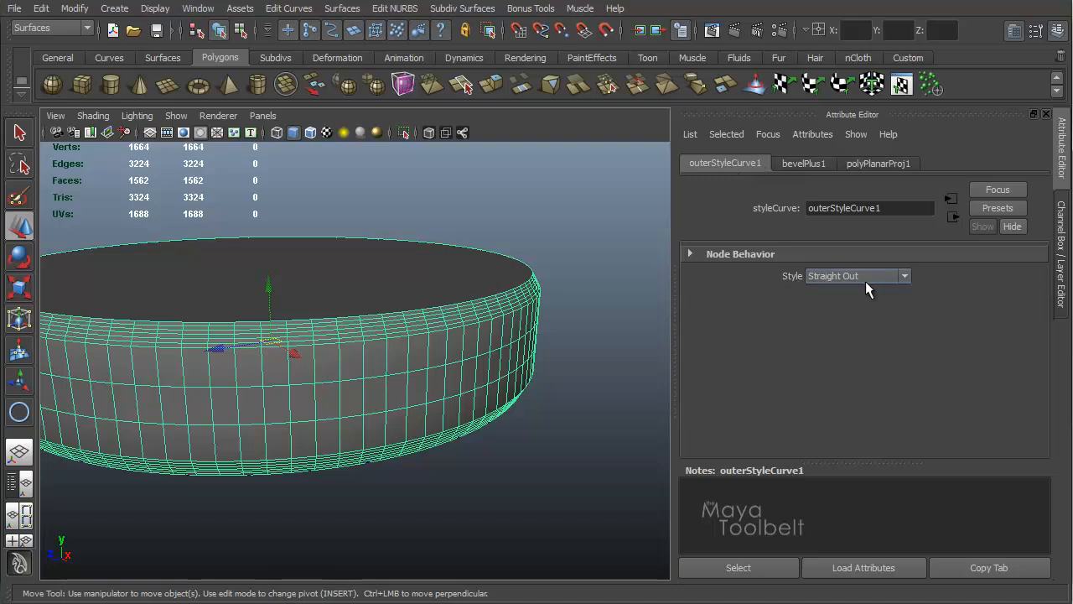
Step: Browse the available outer bevel styles in the style list and in the Bevel Plus options window
left_click(906, 277)
left_click_drag(904, 311, 911, 362)
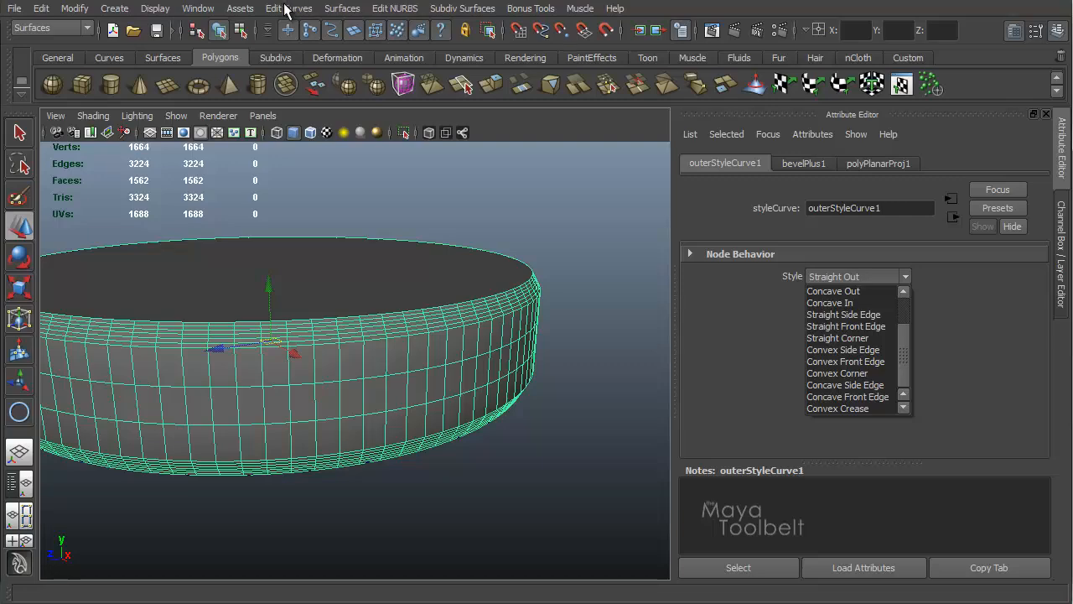
left_click(337, 9)
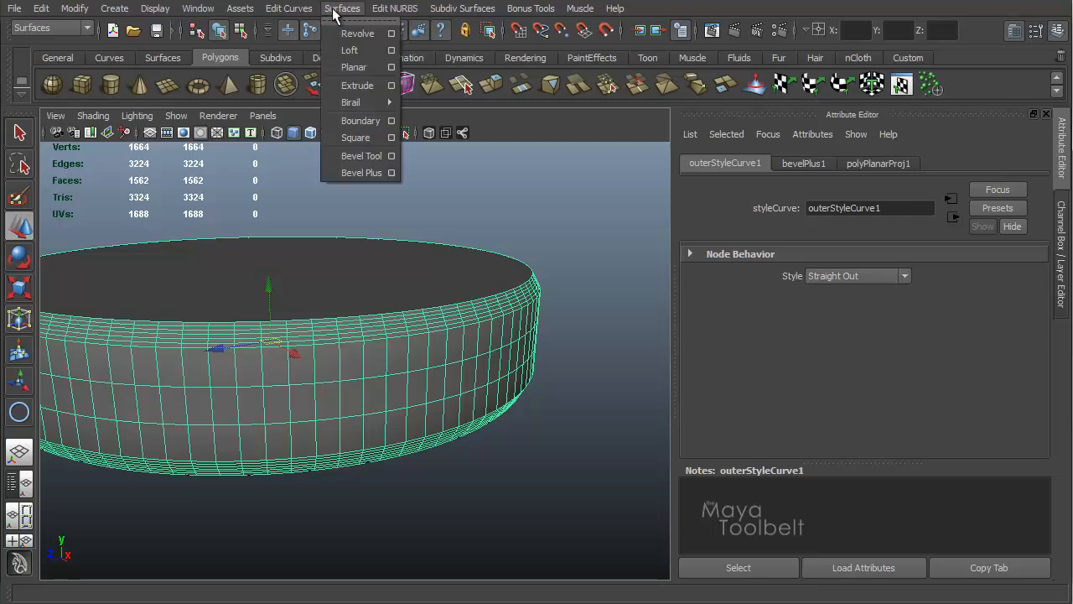
left_click(388, 172)
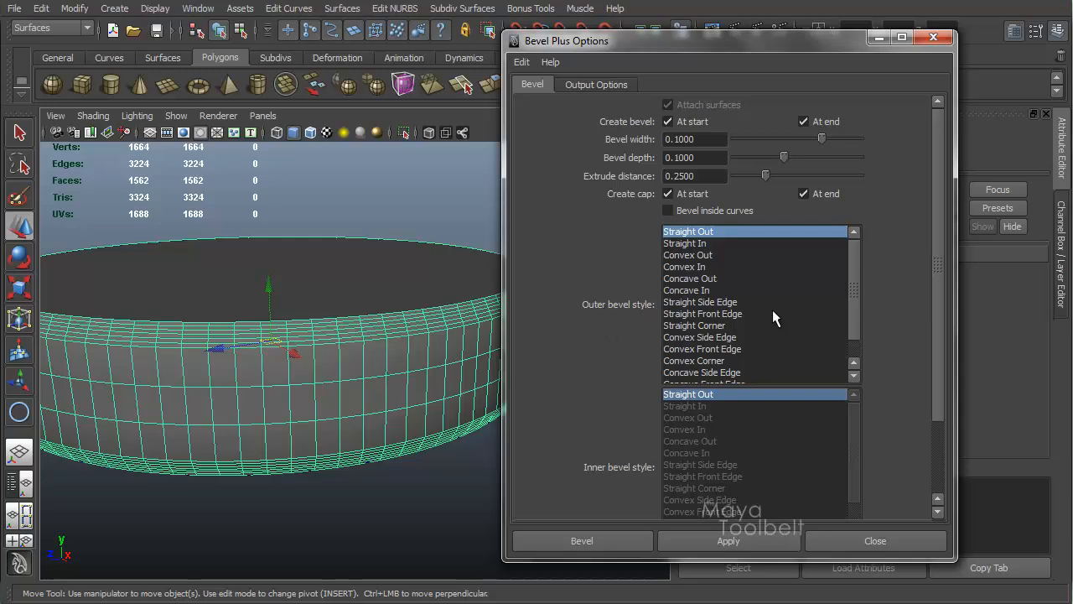
left_click(933, 37)
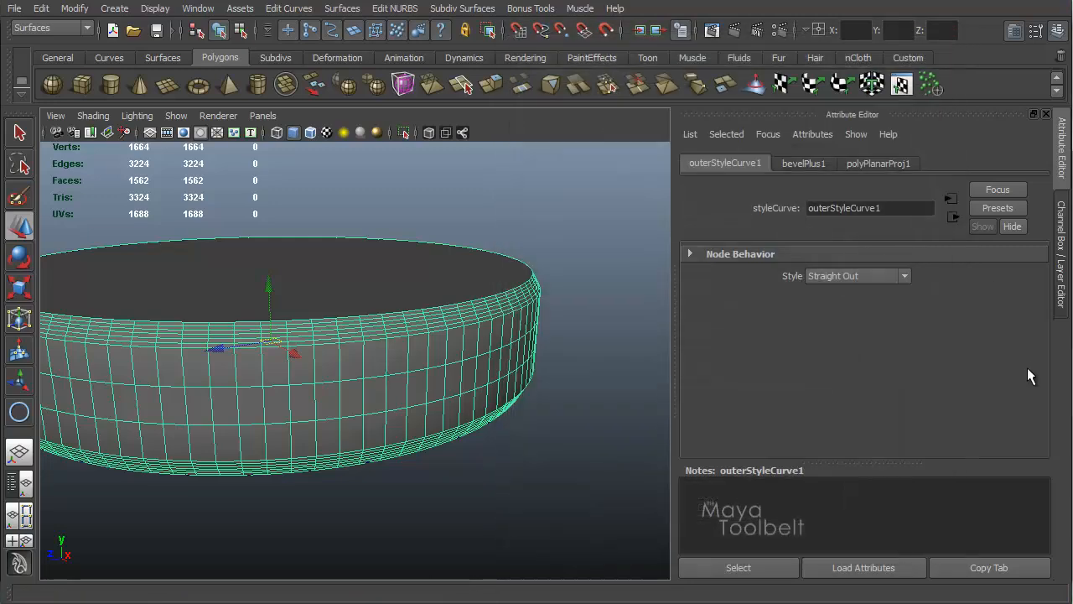
Step: Set the outer style curve's style to Straight In and inspect the disc's beveled rim up close
left_click_drag(493, 352, 484, 272, "alt")
middle_click_drag(465, 244, 394, 304, "alt")
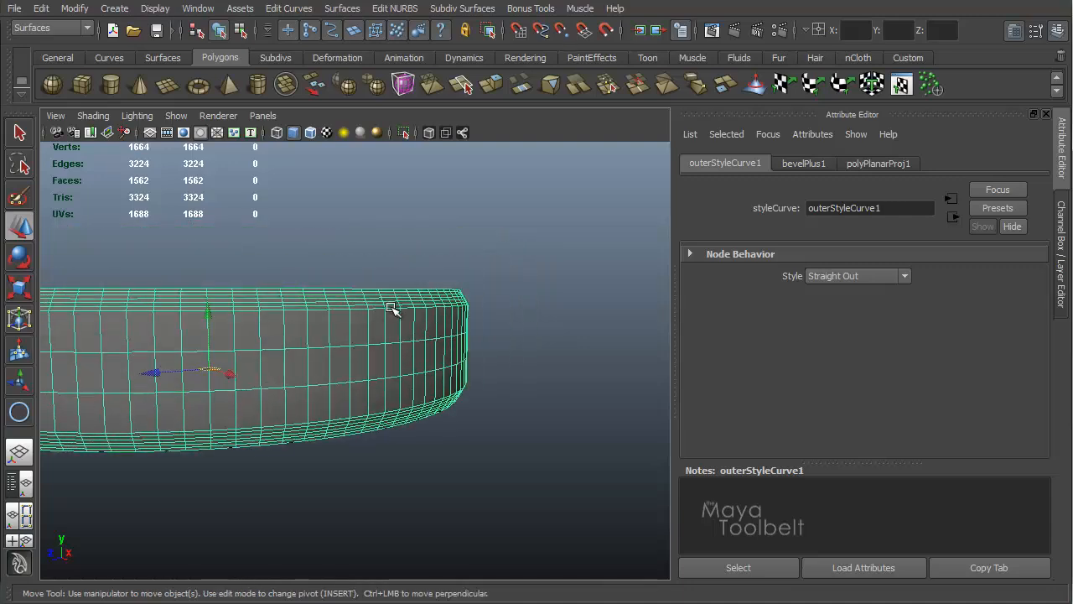
right_click_drag(395, 306, 592, 322, "alt")
middle_click_drag(591, 290, 477, 370, "alt")
left_click_drag(504, 361, 503, 320, "alt")
middle_click_drag(501, 313, 466, 369, "alt")
left_click_drag(467, 372, 500, 364, "alt")
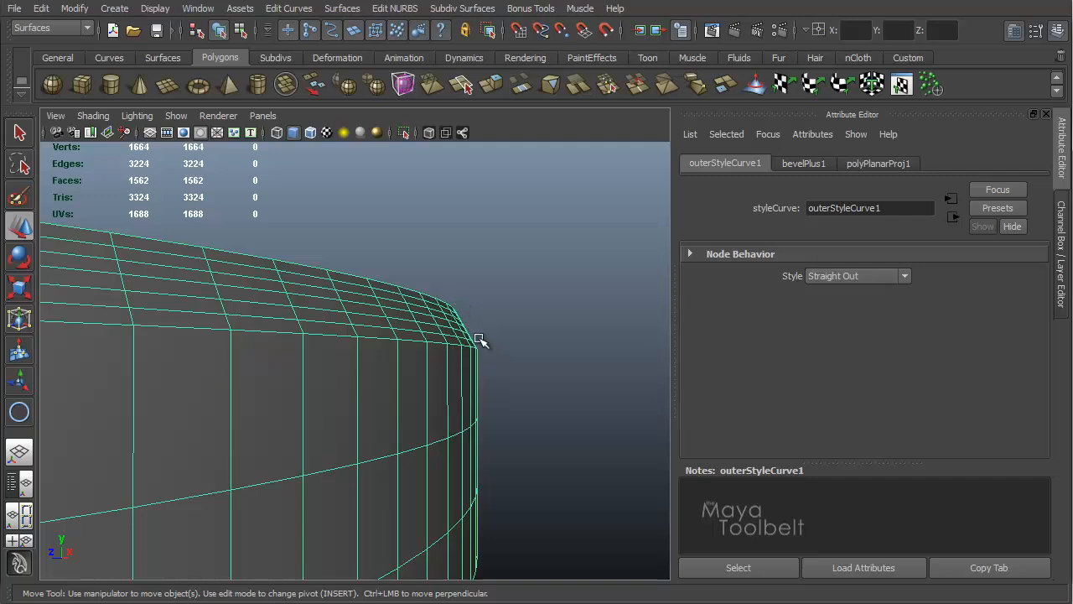
left_click_drag(481, 318, 494, 376, "alt")
left_click(905, 276)
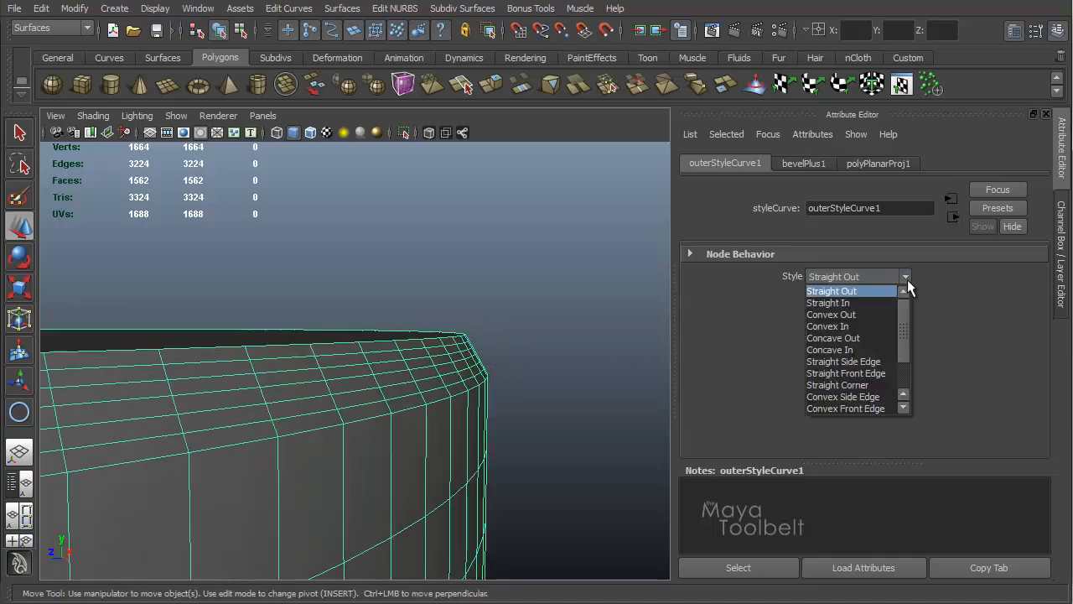
left_click(845, 307)
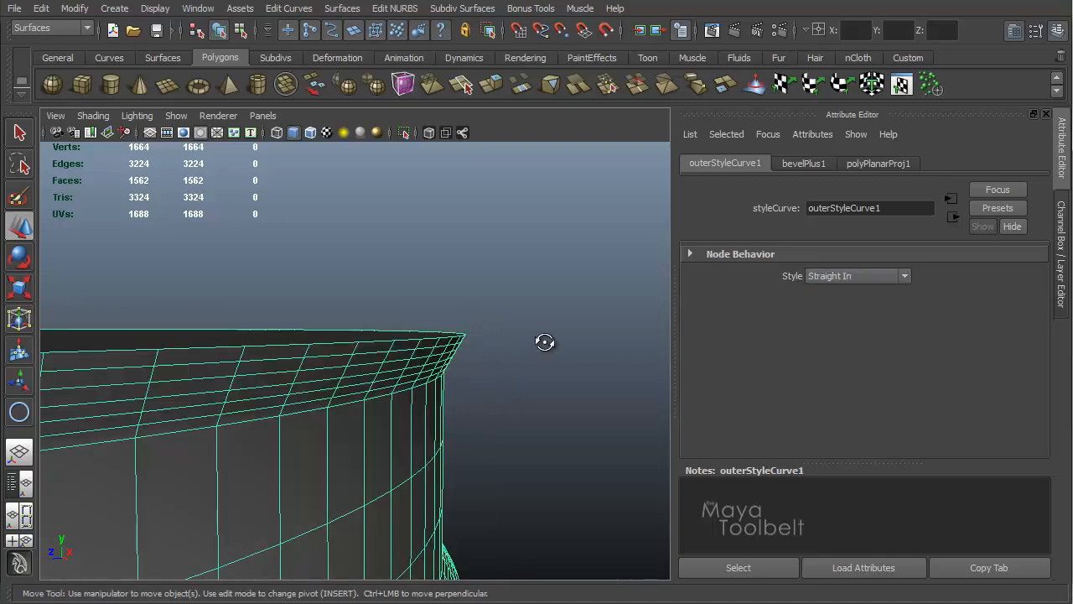
Step: Switch the outer bevel style to Straight Out, then to Convex Out
left_click_drag(545, 342, 486, 333, "alt")
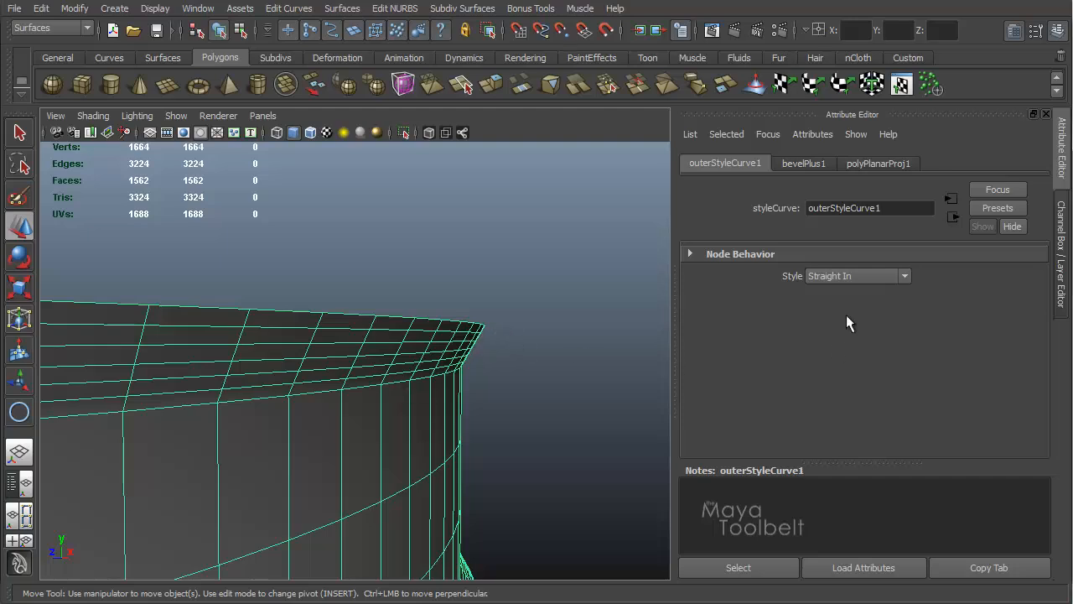
left_click(903, 276)
left_click(885, 288)
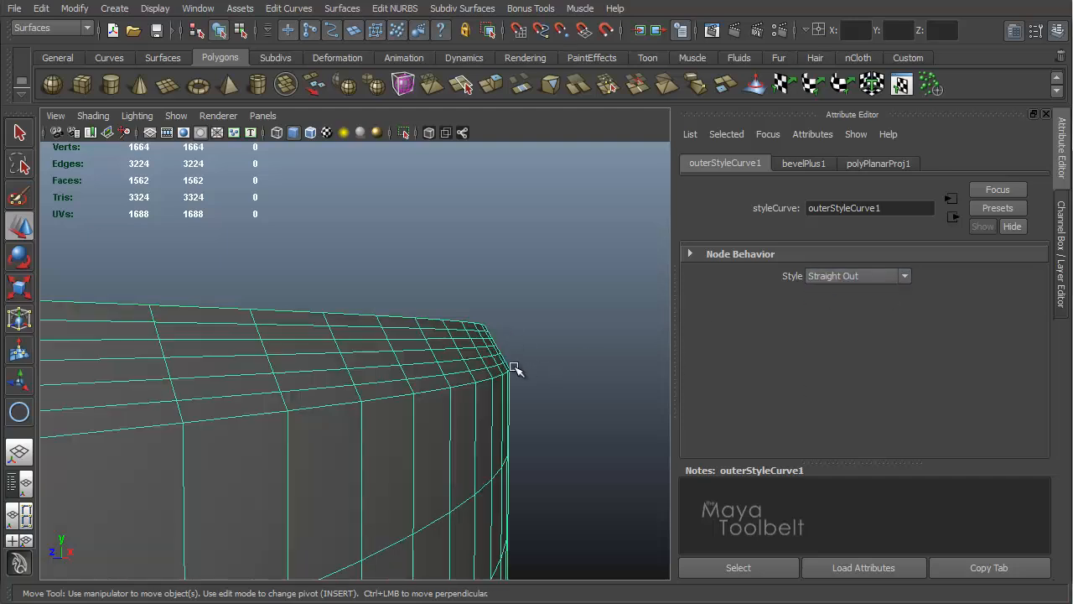
left_click(904, 276)
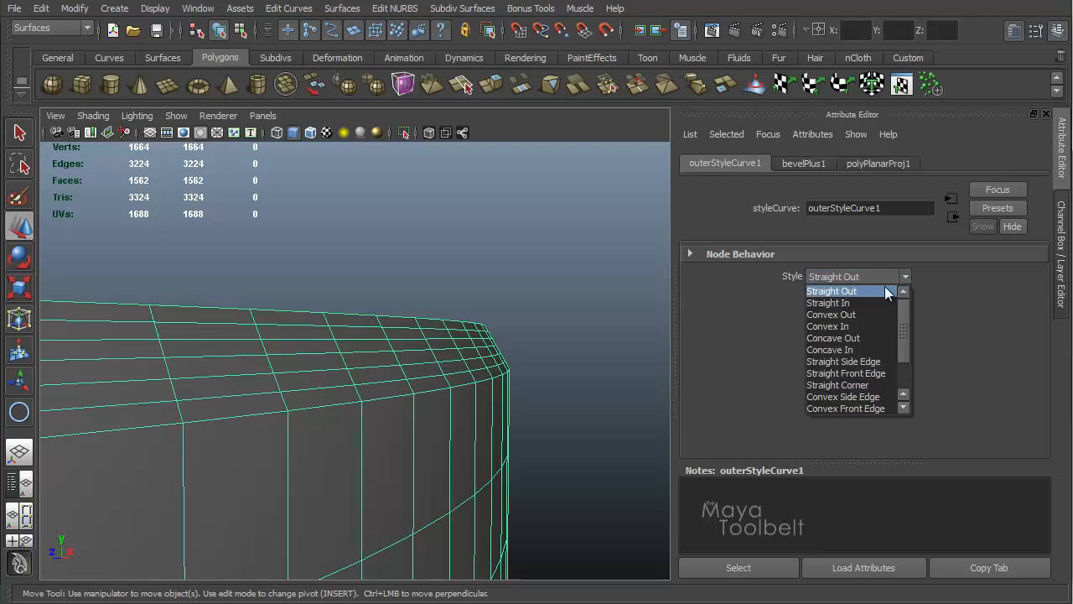
left_click(854, 316)
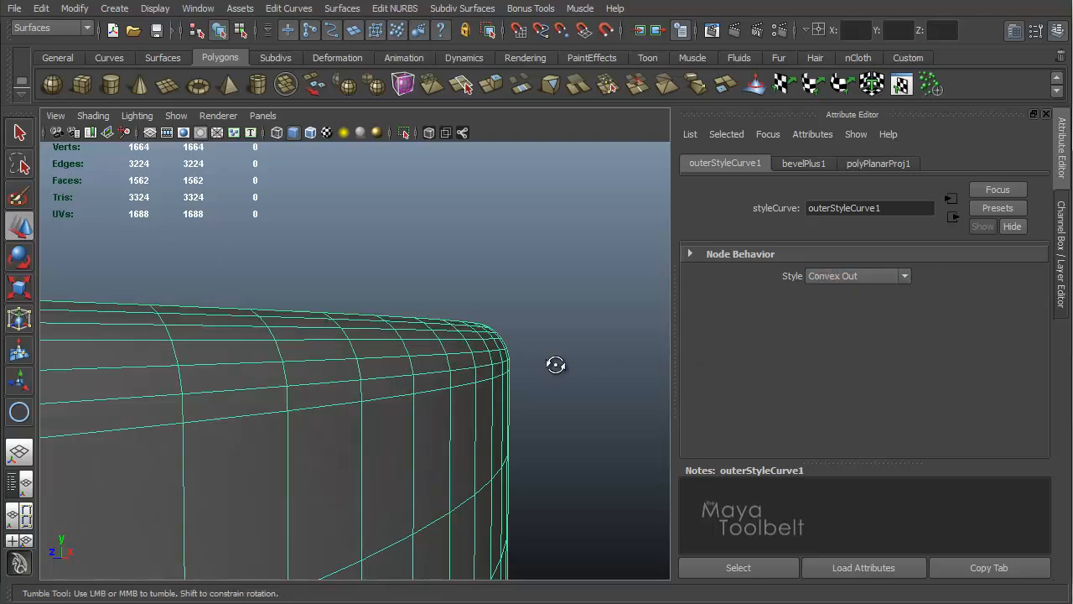
left_click_drag(553, 363, 523, 361, "alt")
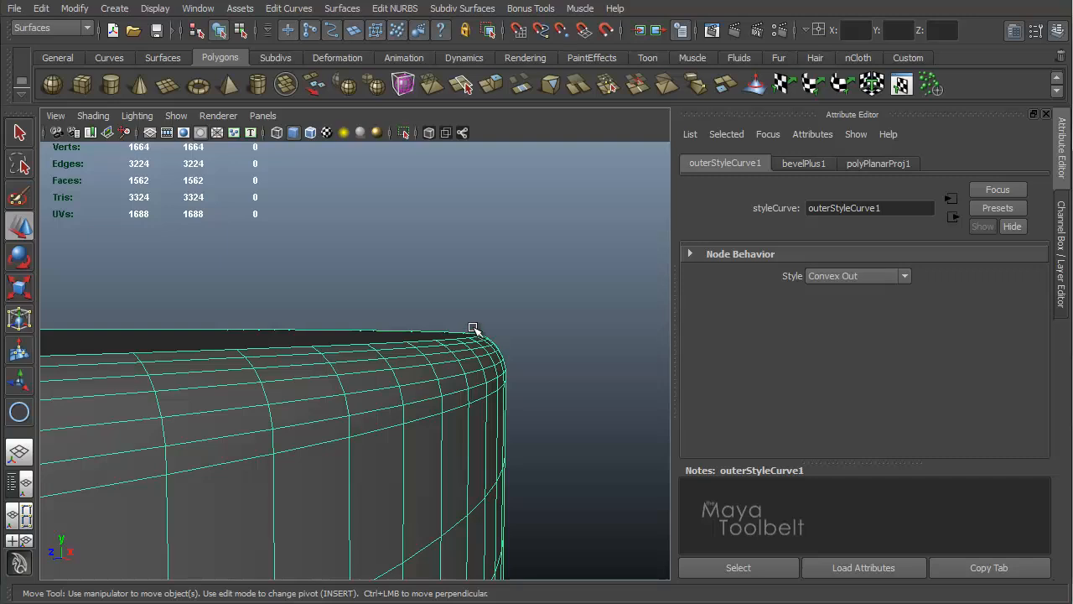
Step: Try Convex In, then Concave Out as the outer bevel style
left_click(908, 277)
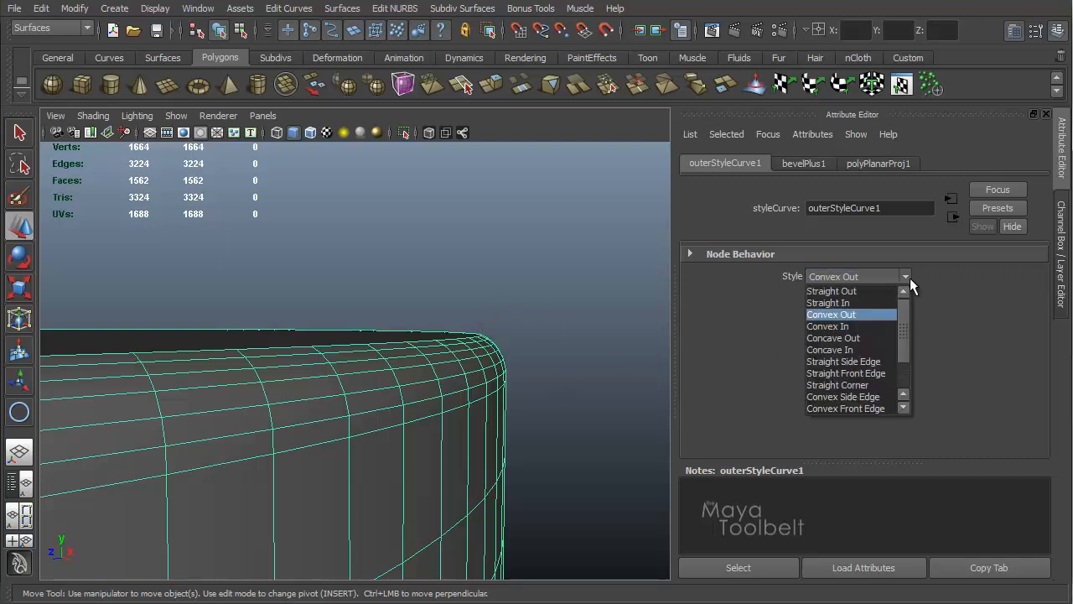
left_click(865, 326)
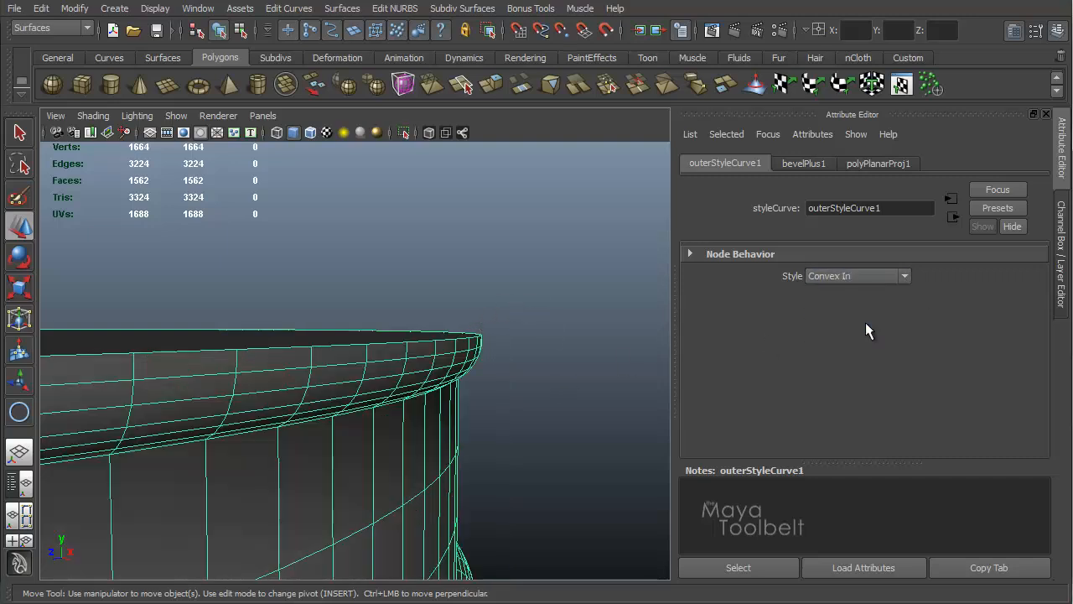
left_click_drag(587, 332, 527, 294, "alt")
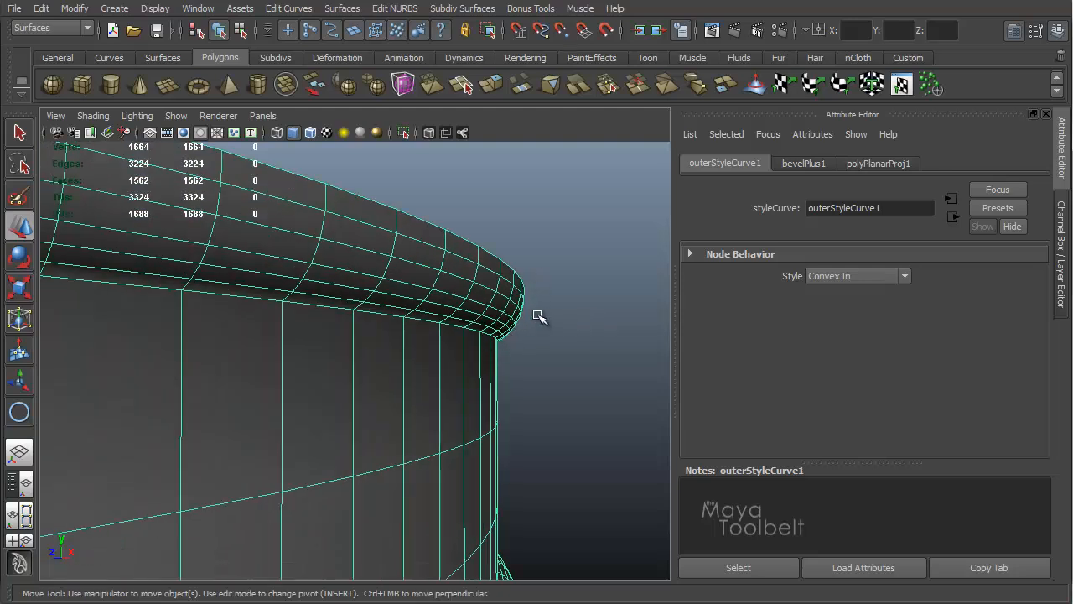
left_click(904, 275)
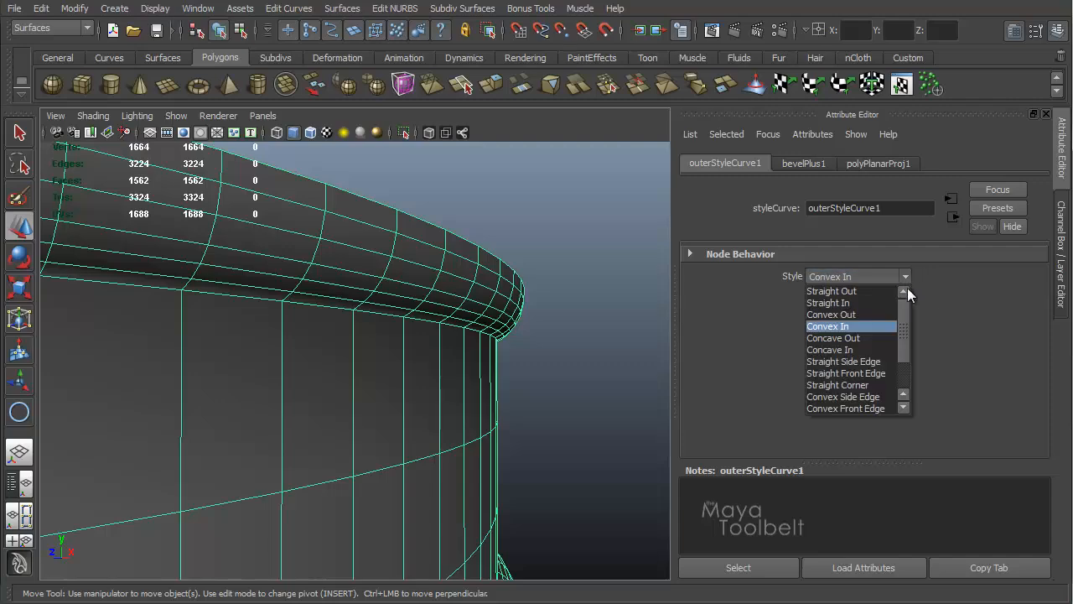
left_click(869, 336)
left_click_drag(571, 311, 515, 344, "alt")
middle_click_drag(506, 302, 508, 282, "alt")
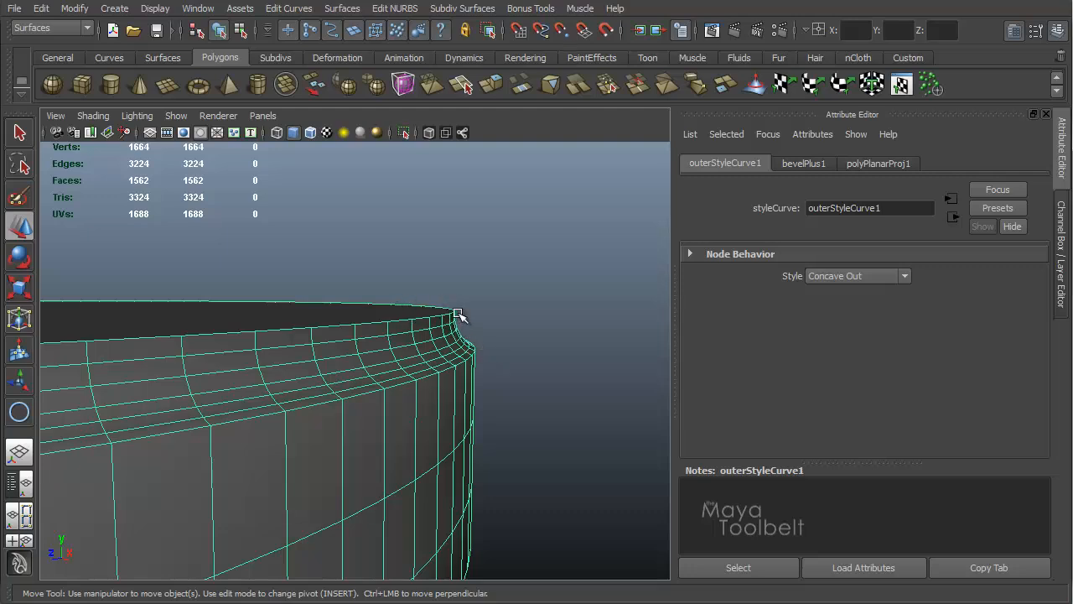
Step: Try Concave In, then Straight Side Edge as the outer bevel style
left_click(904, 276)
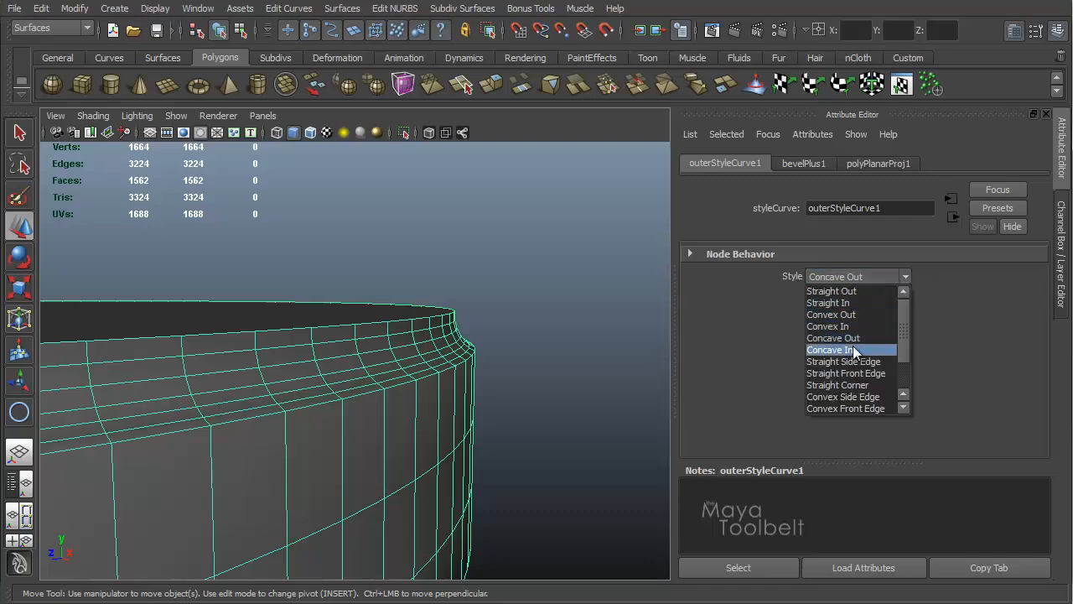
left_click(852, 348)
left_click_drag(570, 343, 479, 328, "alt")
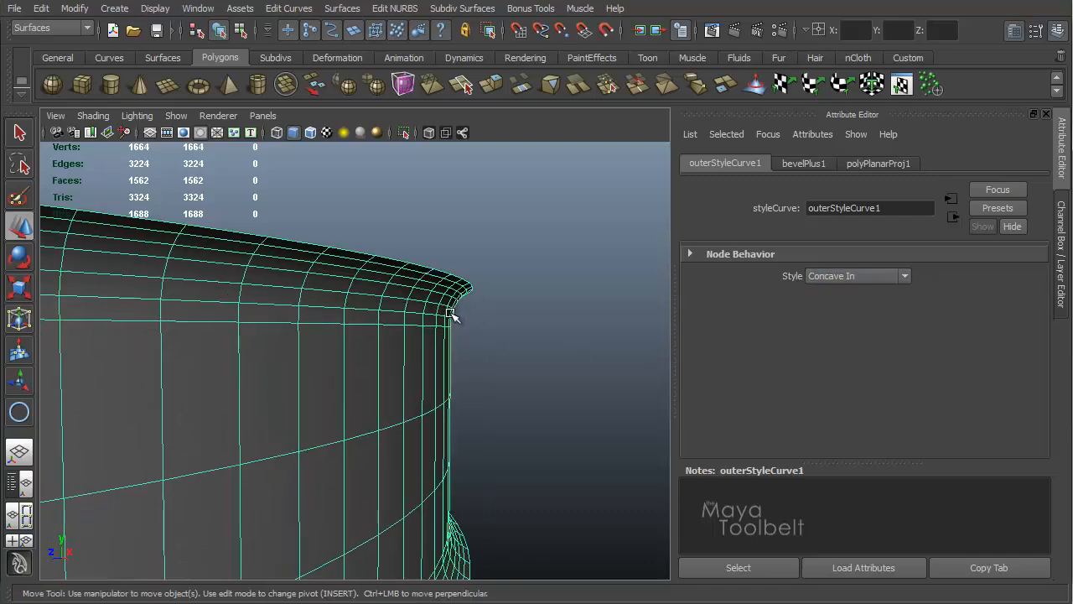
left_click(904, 276)
left_click(850, 361)
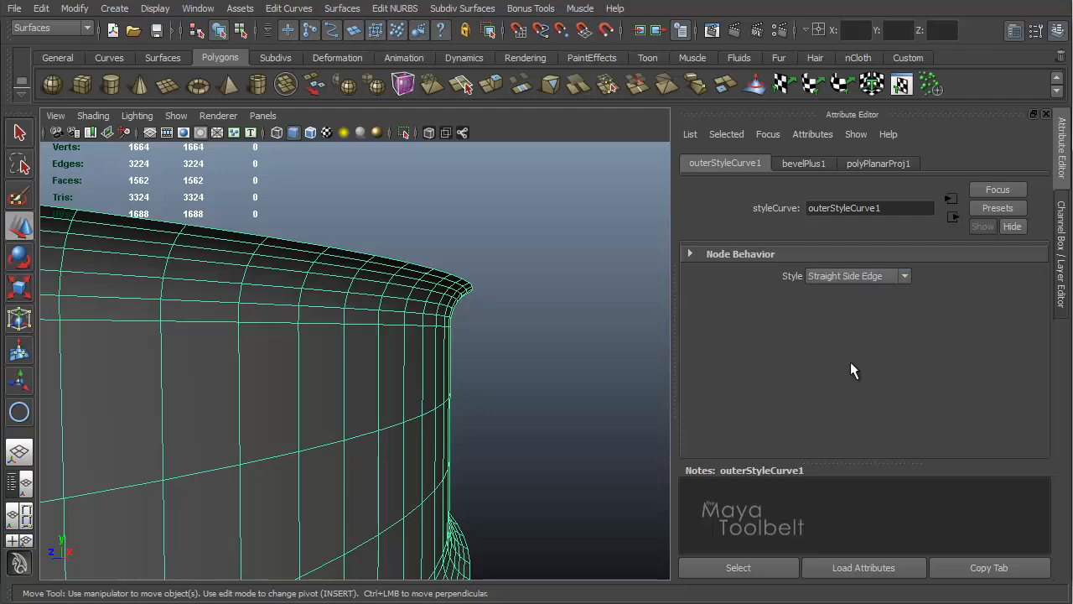
left_click_drag(630, 355, 494, 278, "alt")
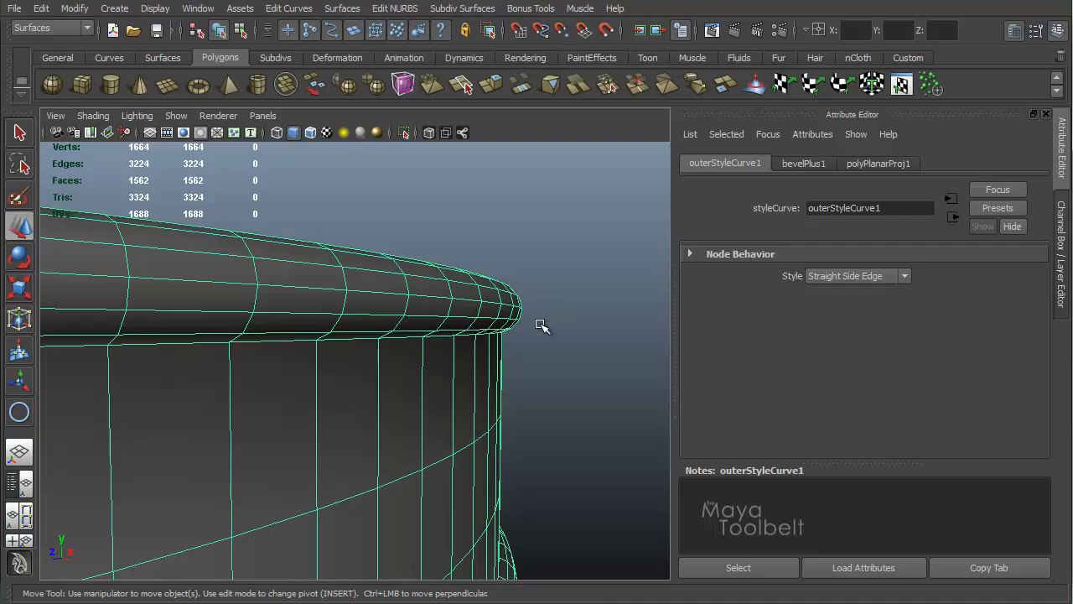
mouse_move(557, 337)
left_mouse_down("alt")
mouse_move(556, 316)
mouse_move(551, 338)
mouse_move(557, 331)
left_mouse_up("alt")
Step: Change the outer bevel style to Straight Front Edge and inspect the rim around the disc
left_click(904, 277)
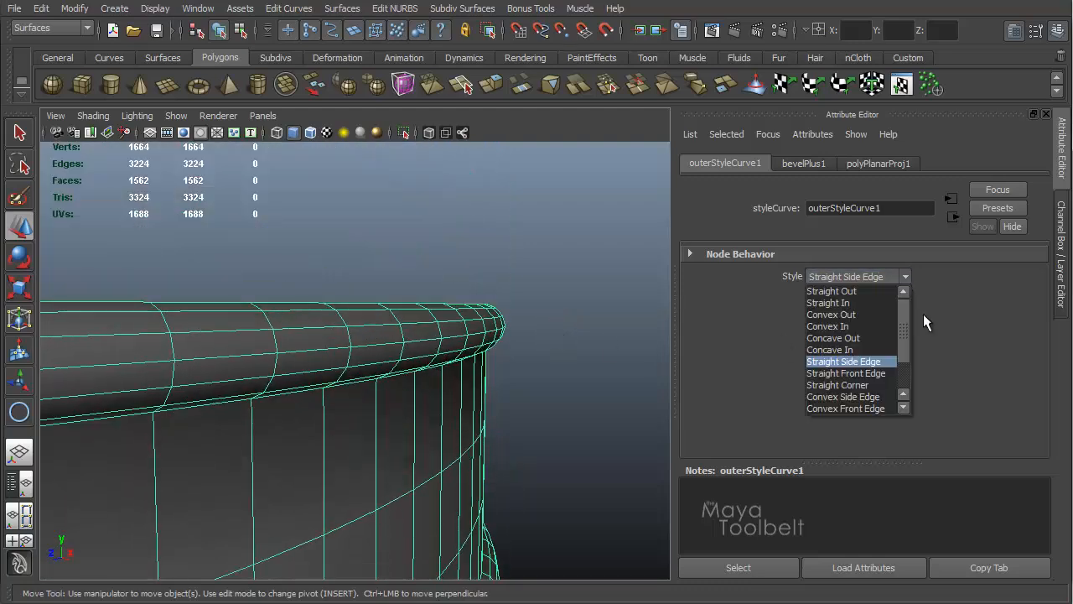
left_click(864, 374)
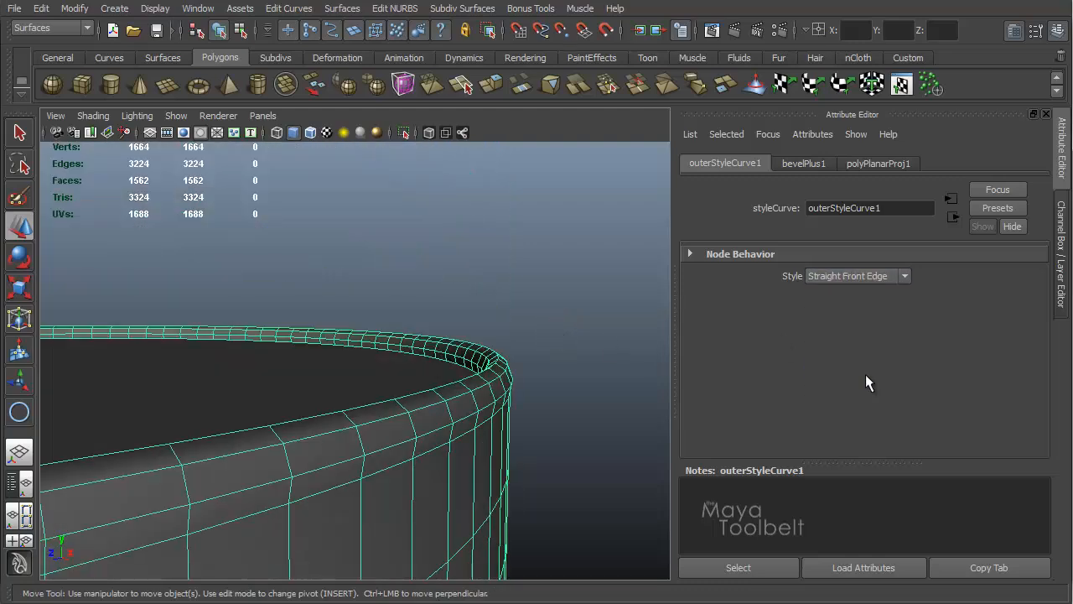
left_click_drag(566, 329, 467, 360, "alt")
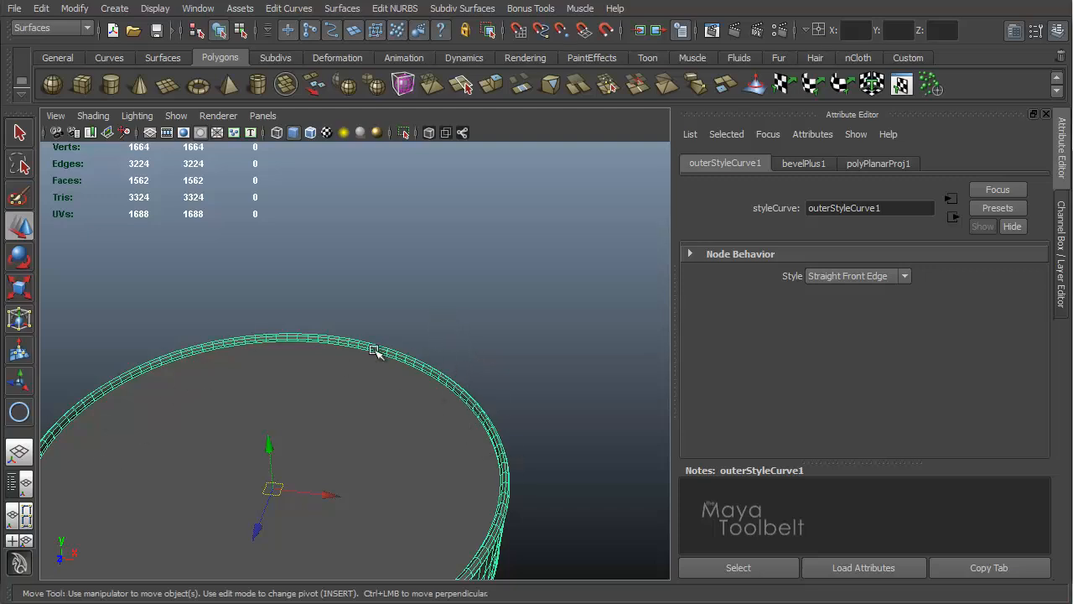
left_click_drag(373, 350, 318, 332, "alt")
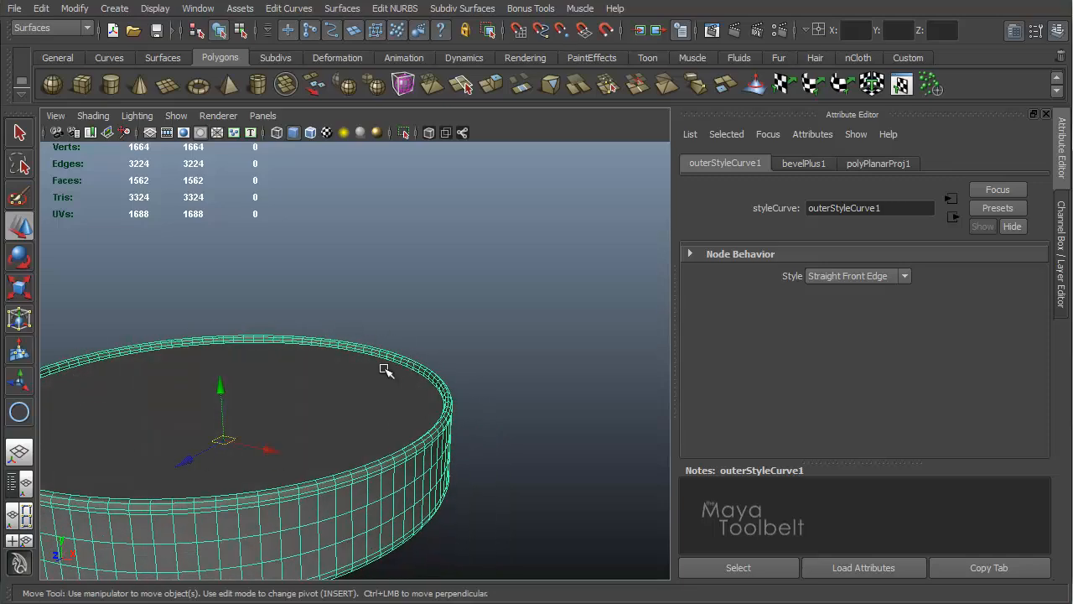
middle_click_drag(389, 315, 389, 285, "alt")
right_click_drag(390, 285, 582, 339, "alt")
left_click_drag(581, 340, 539, 355, "alt")
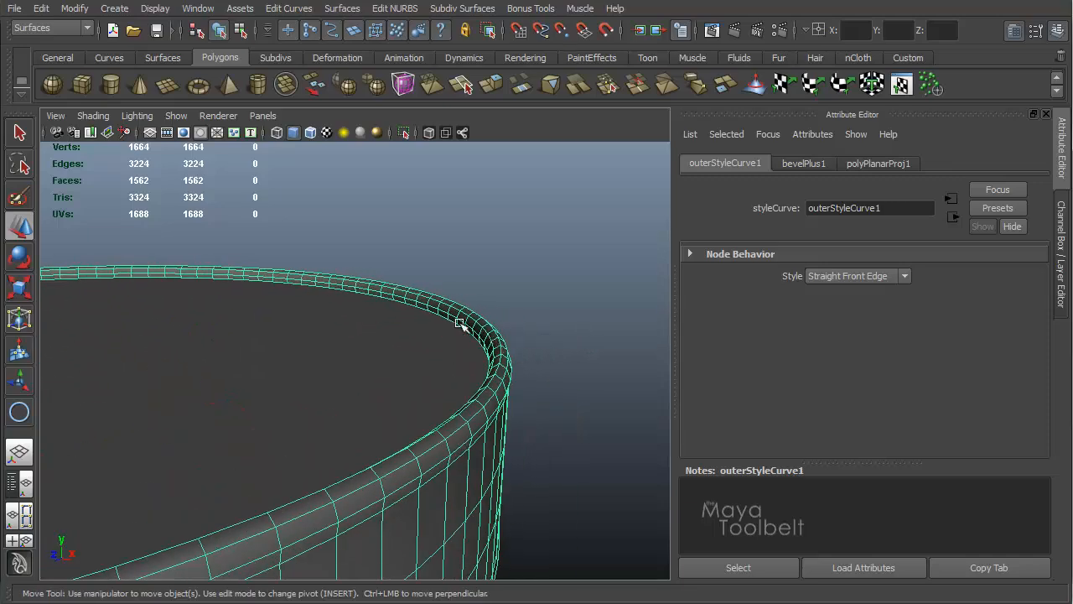
left_click_drag(460, 324, 524, 352, "alt")
Step: Change the outer bevel style to Straight Corner
left_click(866, 275)
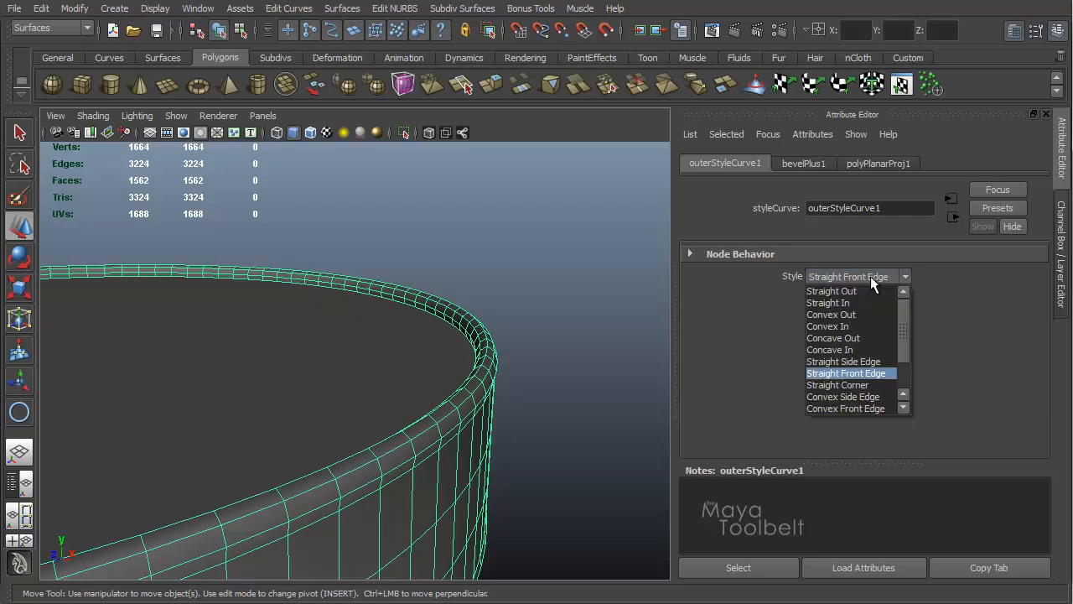
left_click(842, 386)
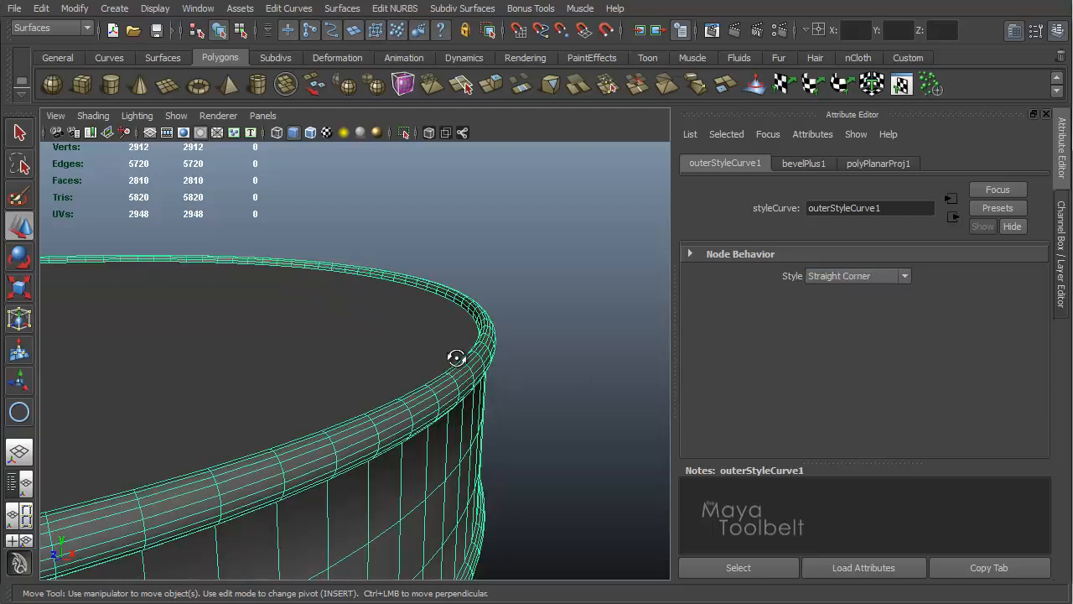
left_click_drag(456, 358, 643, 328, "alt")
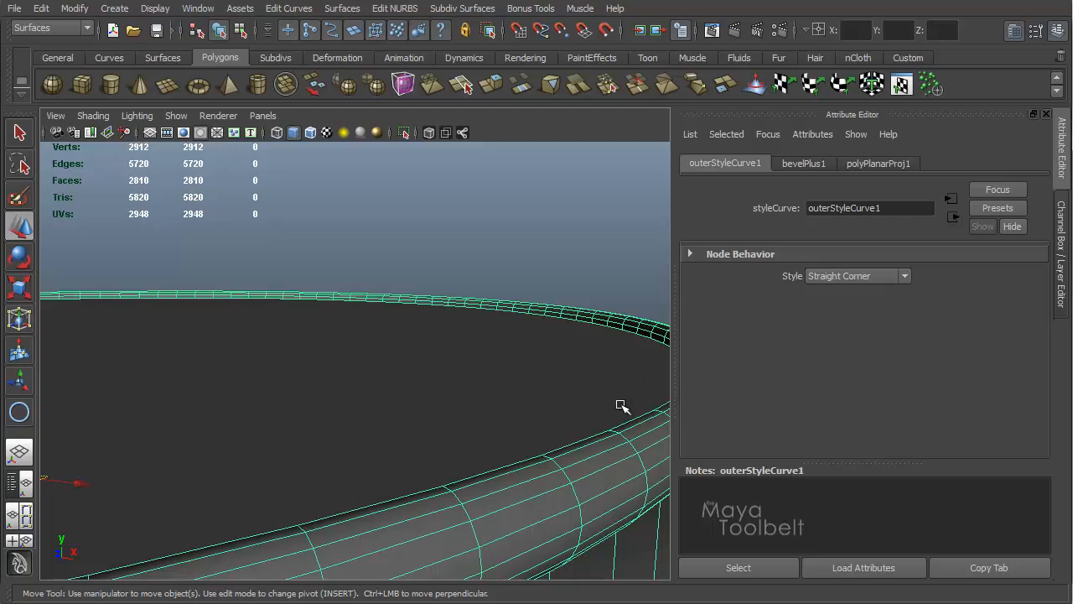
Step: Change the outer bevel style to Convex Side Edge
mouse_move(626, 365)
left_mouse_down("alt")
mouse_move(594, 347)
mouse_move(604, 371)
mouse_move(644, 372)
left_mouse_up("alt")
left_click(903, 276)
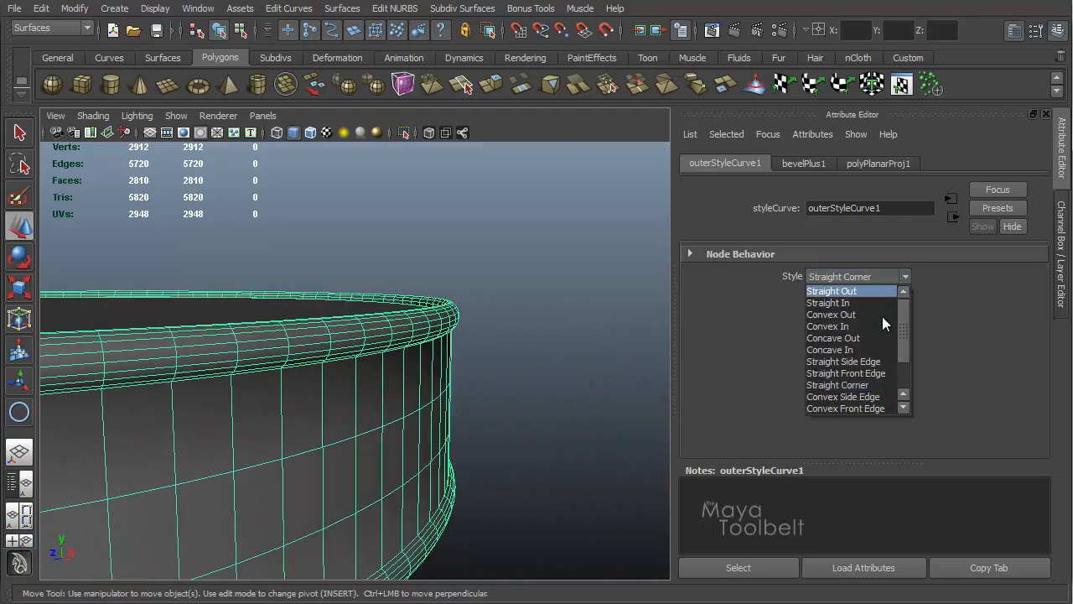
left_click(872, 399)
Step: Try Convex Out as the outer bevel style, then switch back to Convex Side Edge
left_click_drag(438, 342, 603, 314, "alt")
left_click(905, 277)
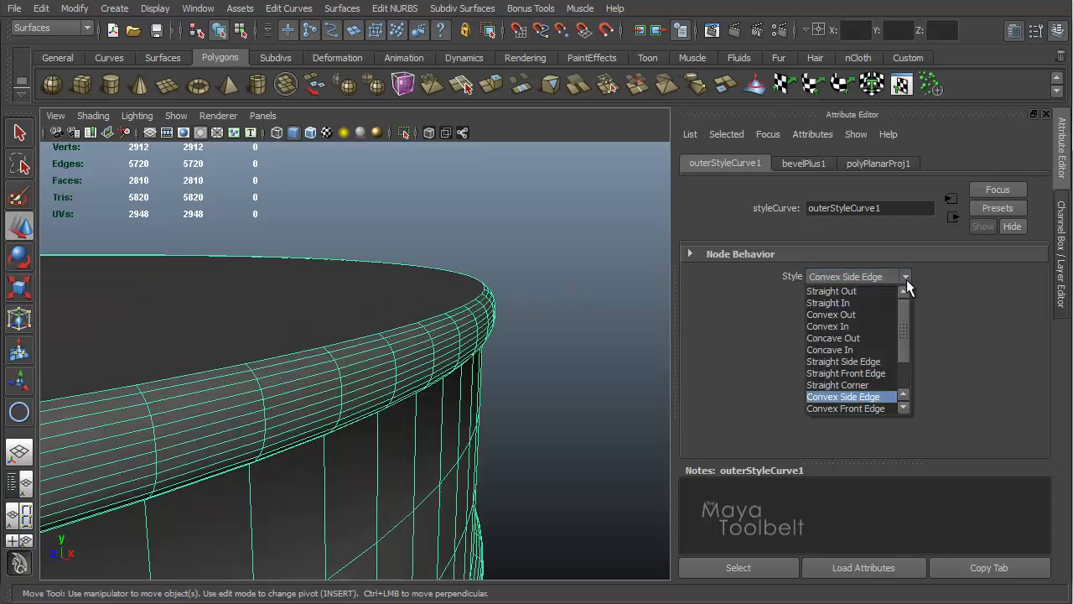
left_click(868, 323)
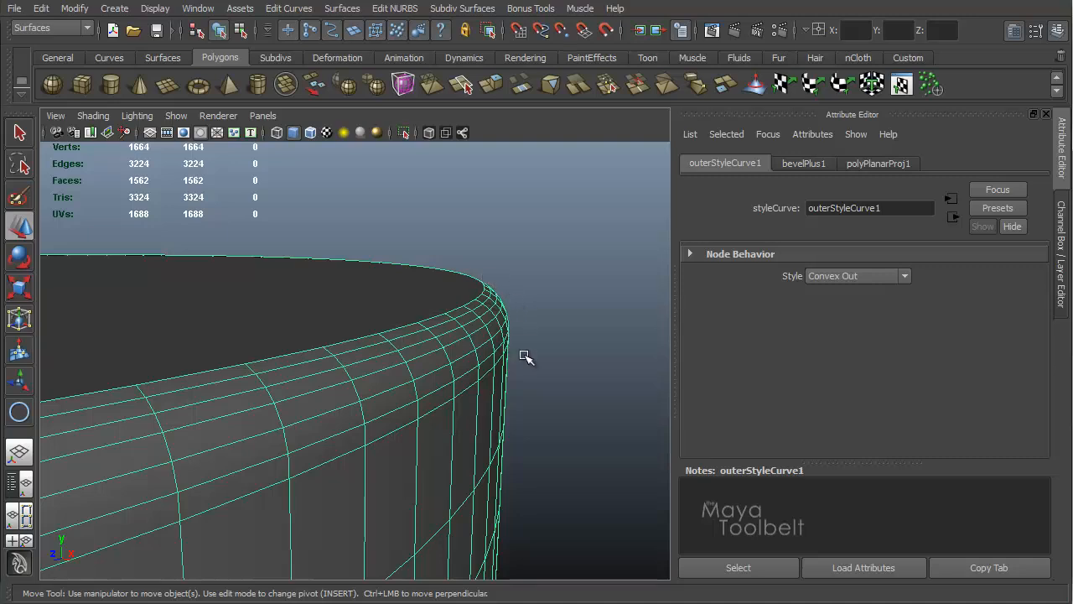
left_click(872, 275)
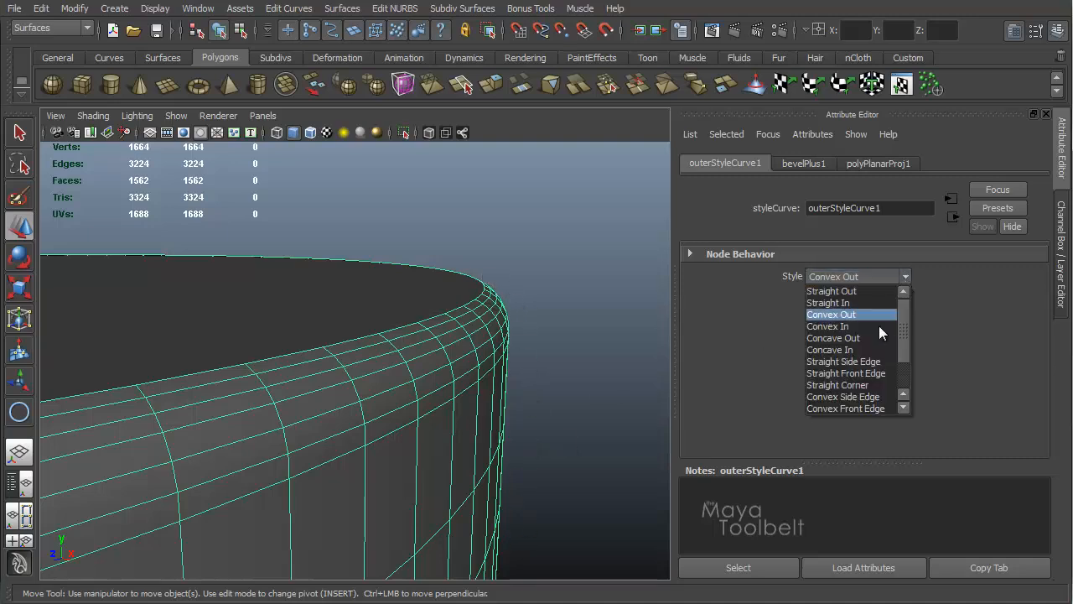
left_click(876, 398)
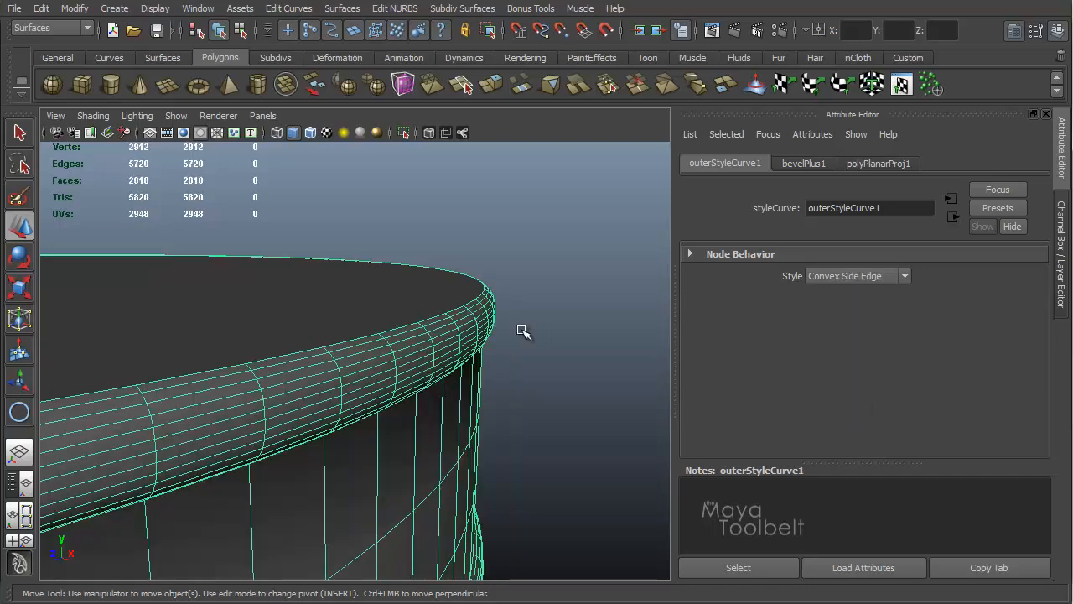
Step: Inspect the rim from a closer angle and change the outer bevel style to Convex Front Edge
left_click_drag(519, 328, 475, 249, "alt")
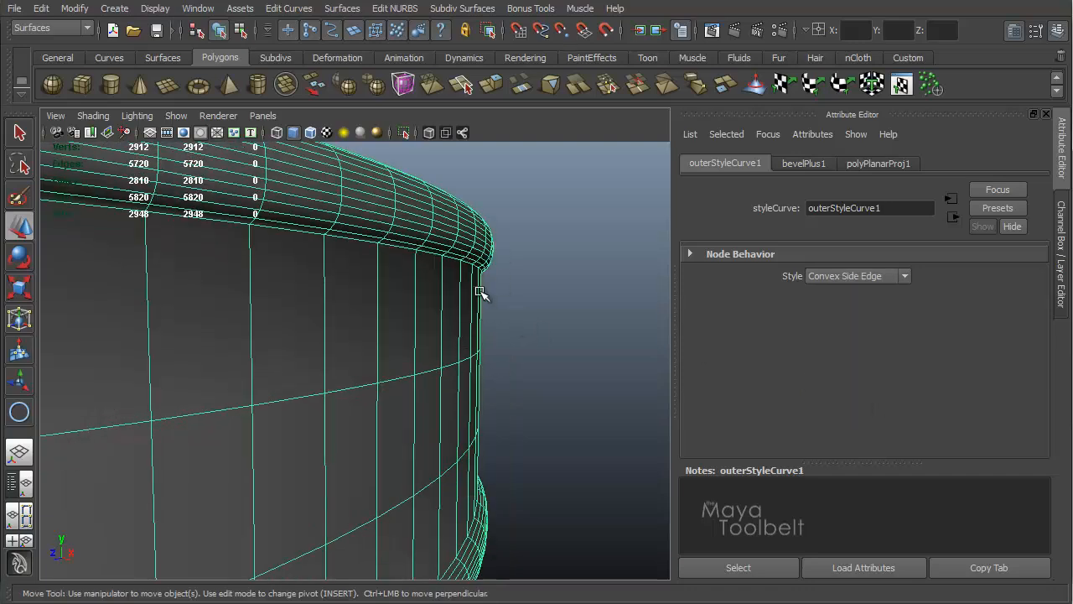
left_click_drag(495, 240, 551, 263, "alt")
left_click(903, 277)
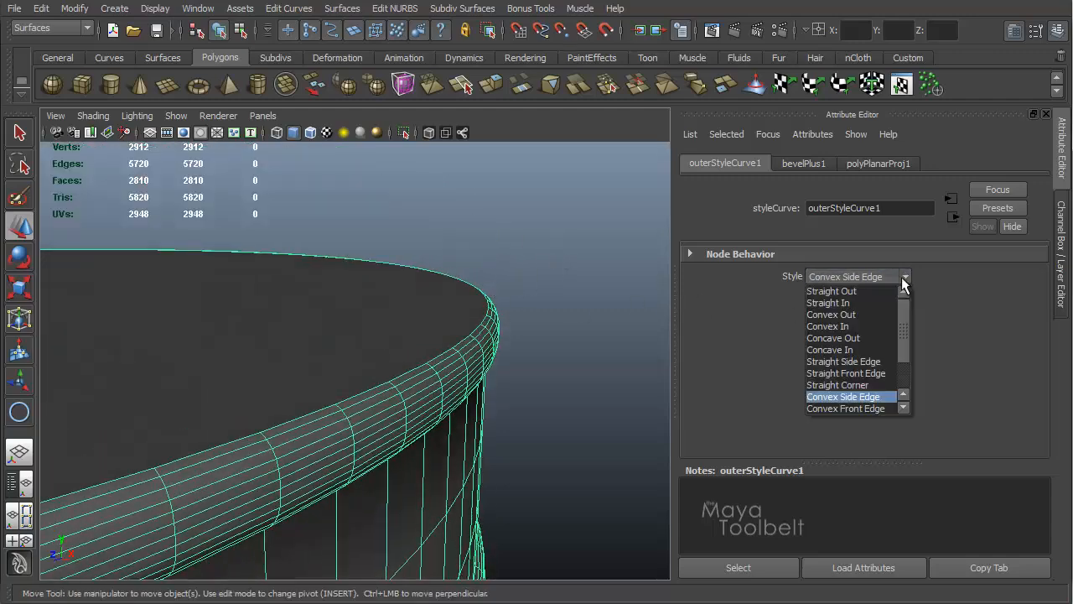
left_click(877, 407)
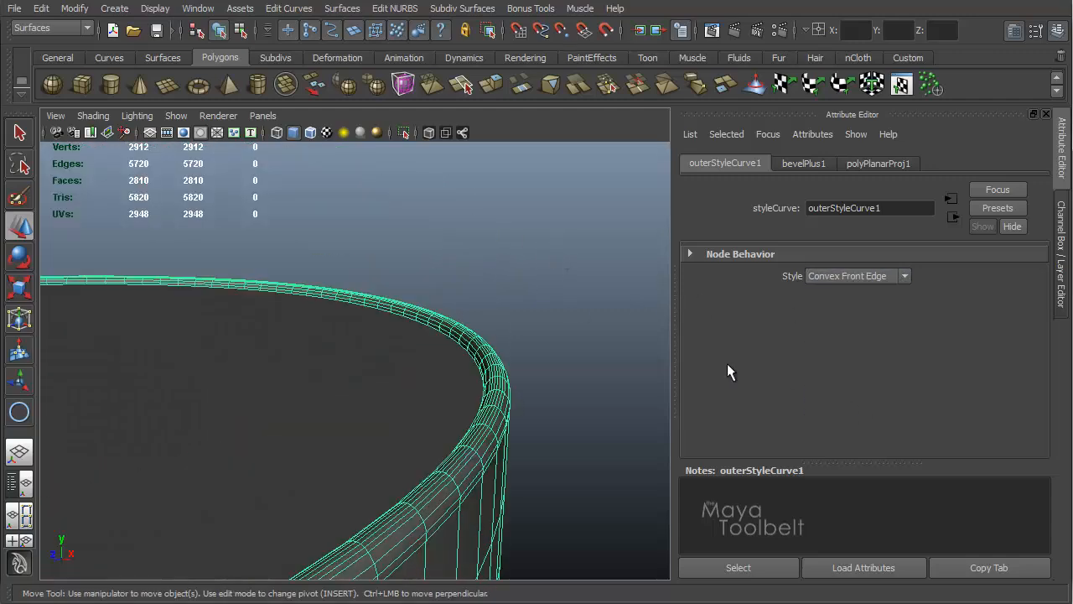
Step: Change the outer bevel style to Convex Corner and inspect the rim
left_click_drag(547, 314, 541, 302, "alt")
left_click_drag(489, 308, 499, 320, "alt")
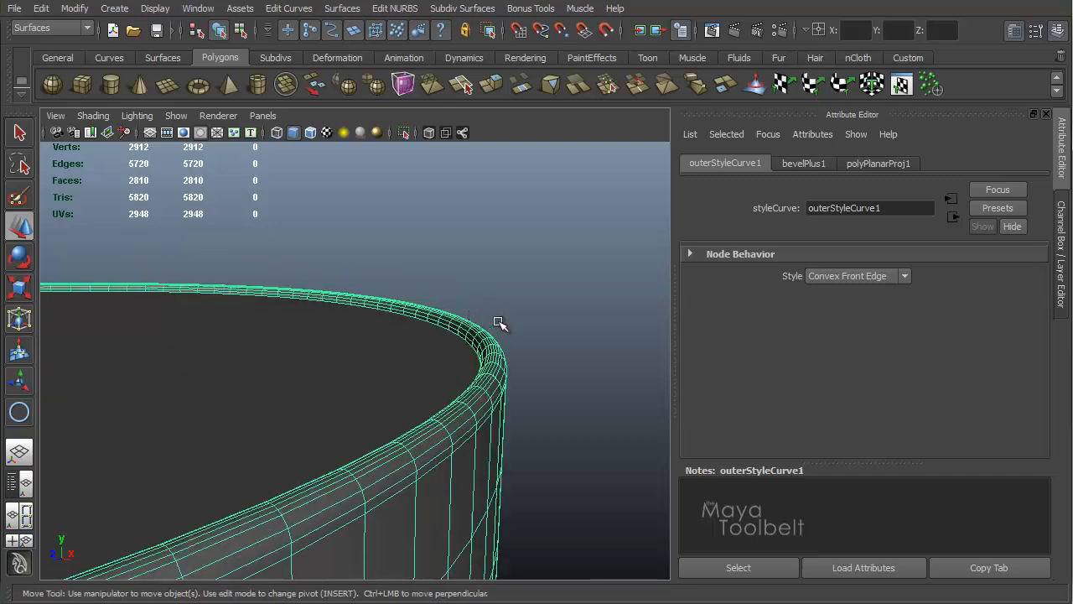
left_click(907, 275)
scroll(909, 343, "down", 2)
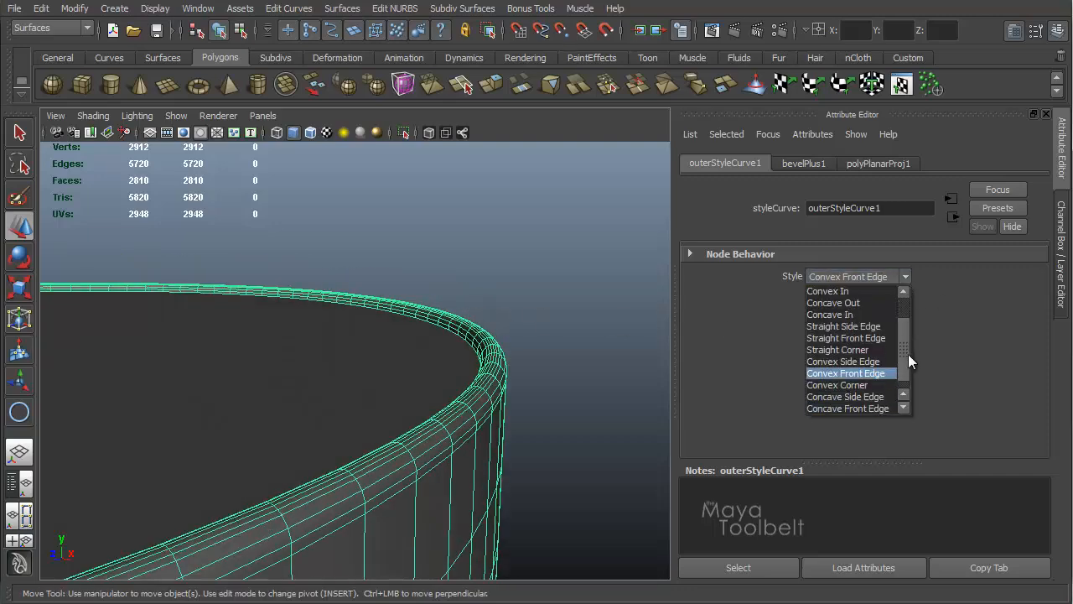
left_click(860, 373)
left_click_drag(573, 313, 555, 299, "alt")
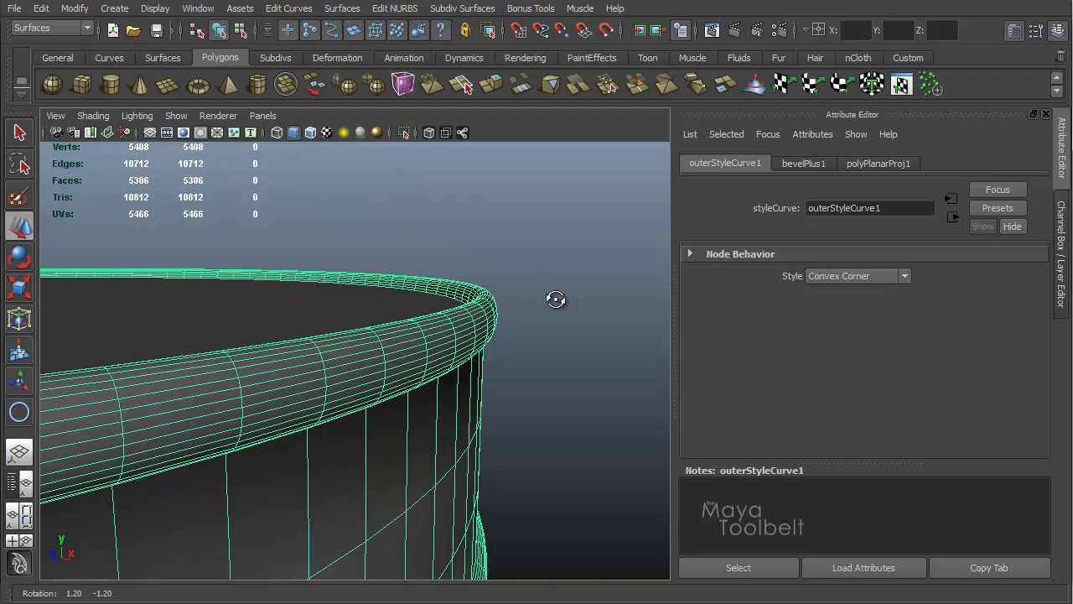
Step: Try Concave Side Edge, then Concave Front Edge as the outer bevel style
left_click(908, 277)
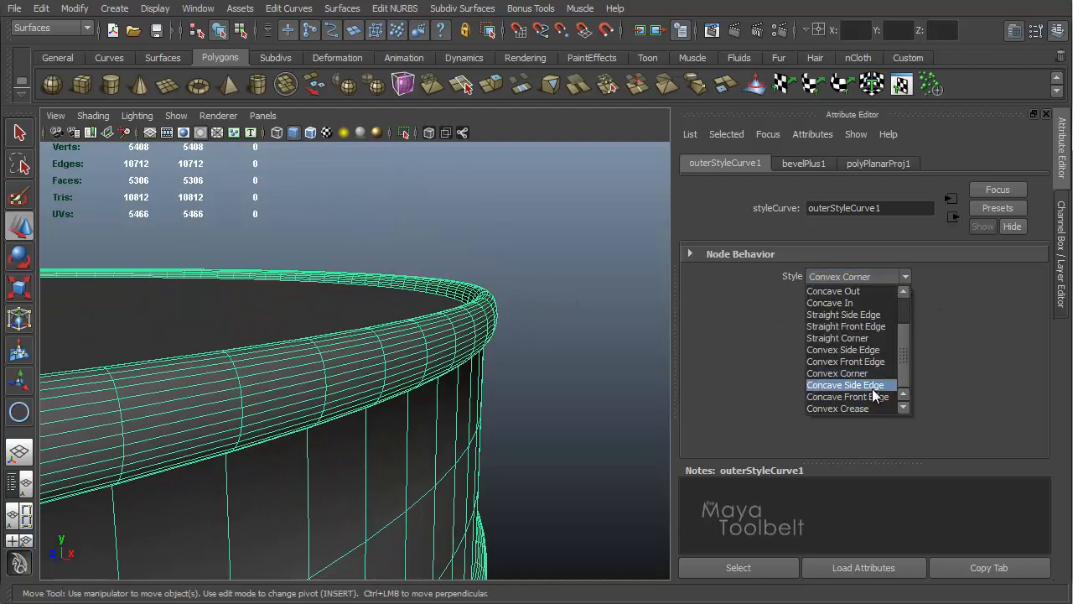
left_click(875, 386)
mouse_move(559, 288)
left_mouse_down("alt")
mouse_move(555, 270)
mouse_move(565, 293)
left_mouse_up("alt")
left_click(911, 274)
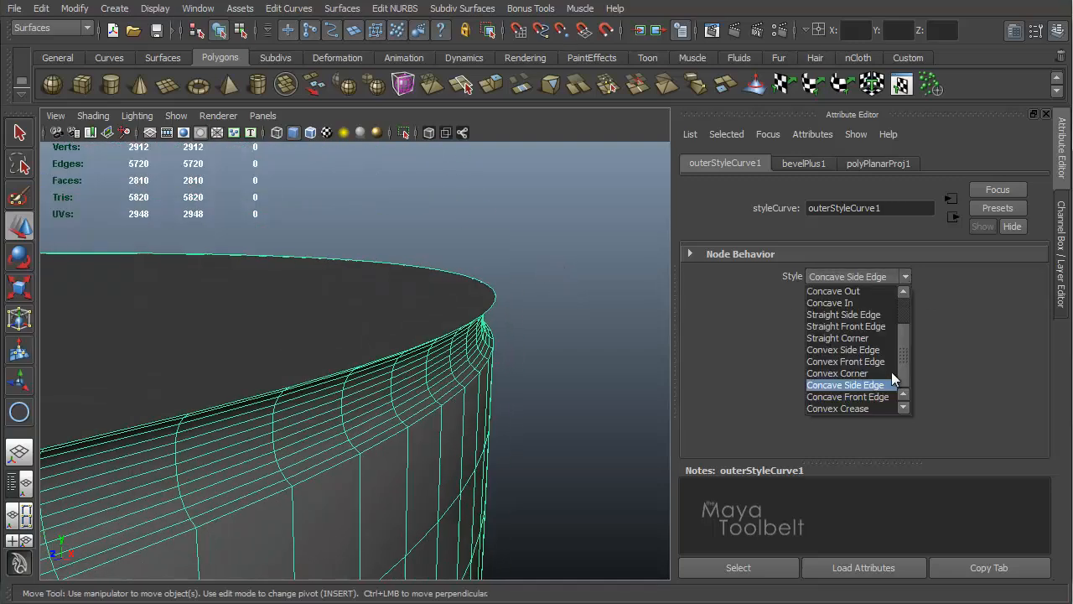
left_click(881, 397)
left_click_drag(509, 289, 498, 391, "alt")
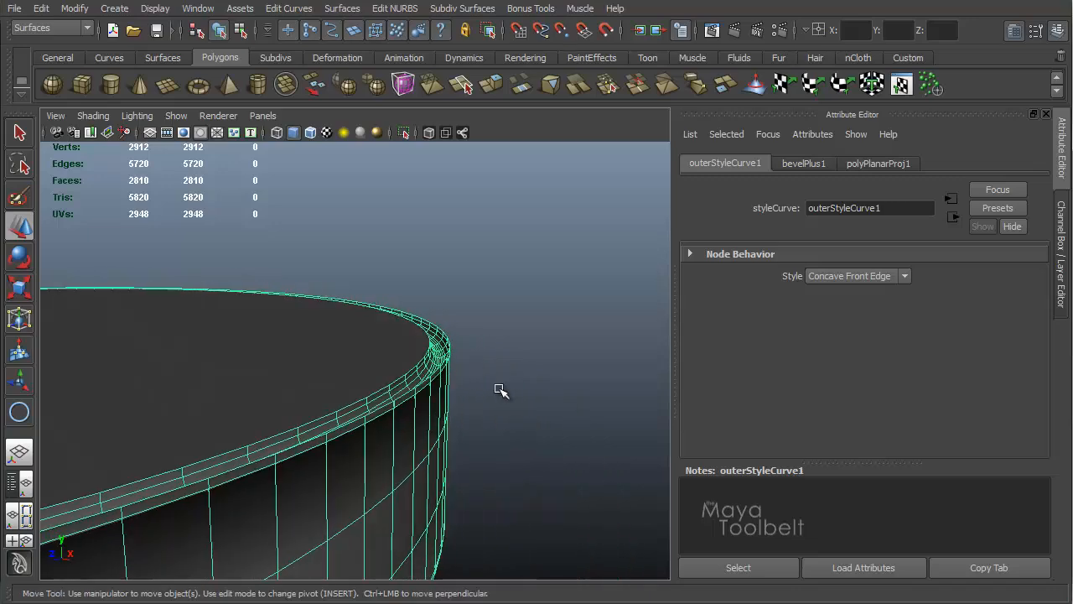
Step: Change the outer bevel style to Convex Crease and inspect the rim from several angles
left_click(905, 277)
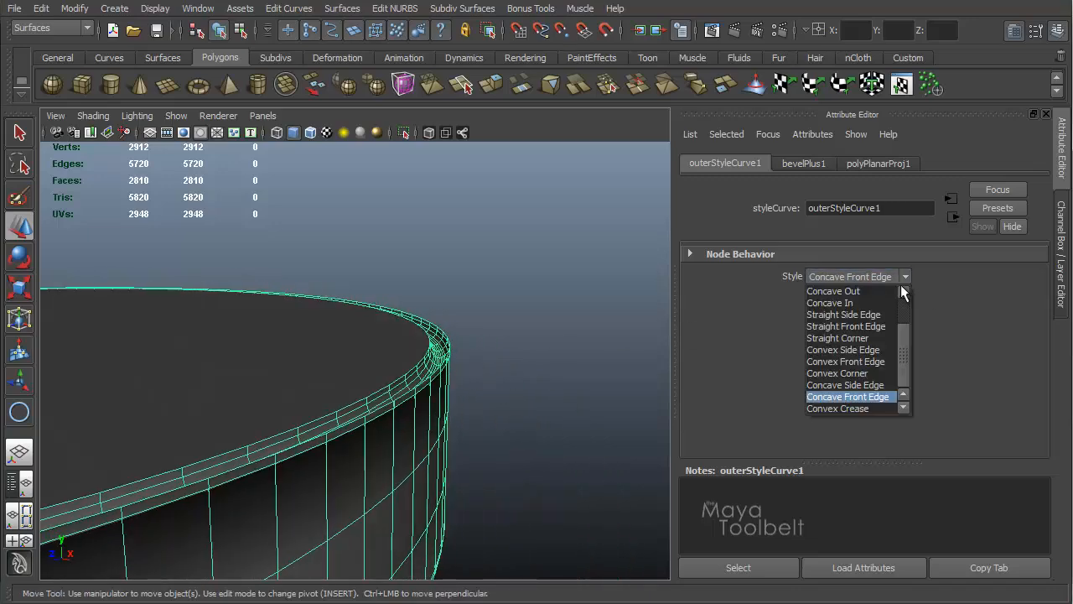
left_click(862, 408)
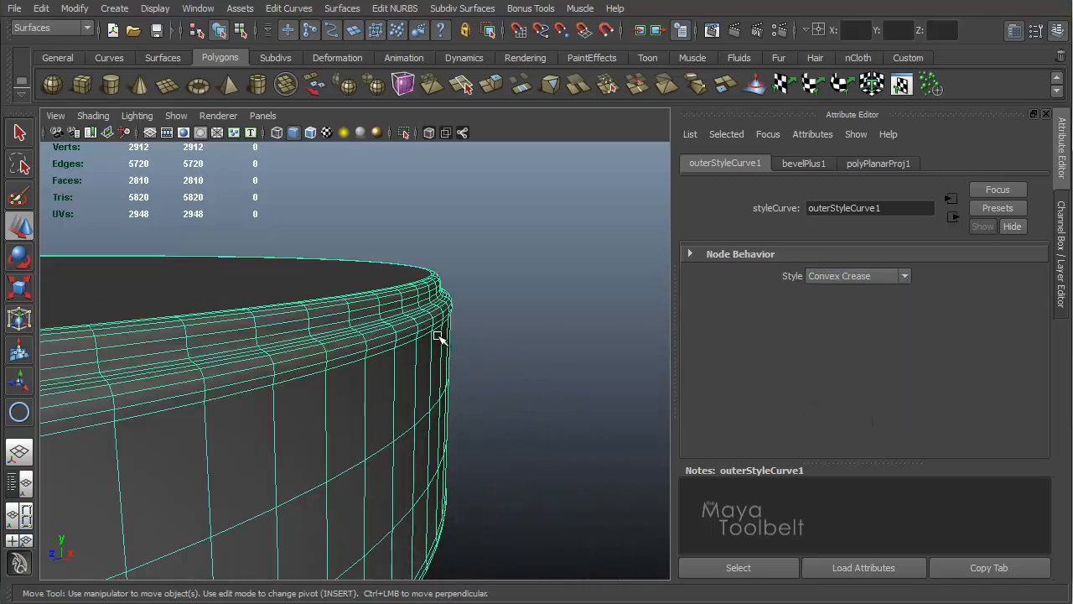
left_click_drag(536, 360, 497, 274, "alt")
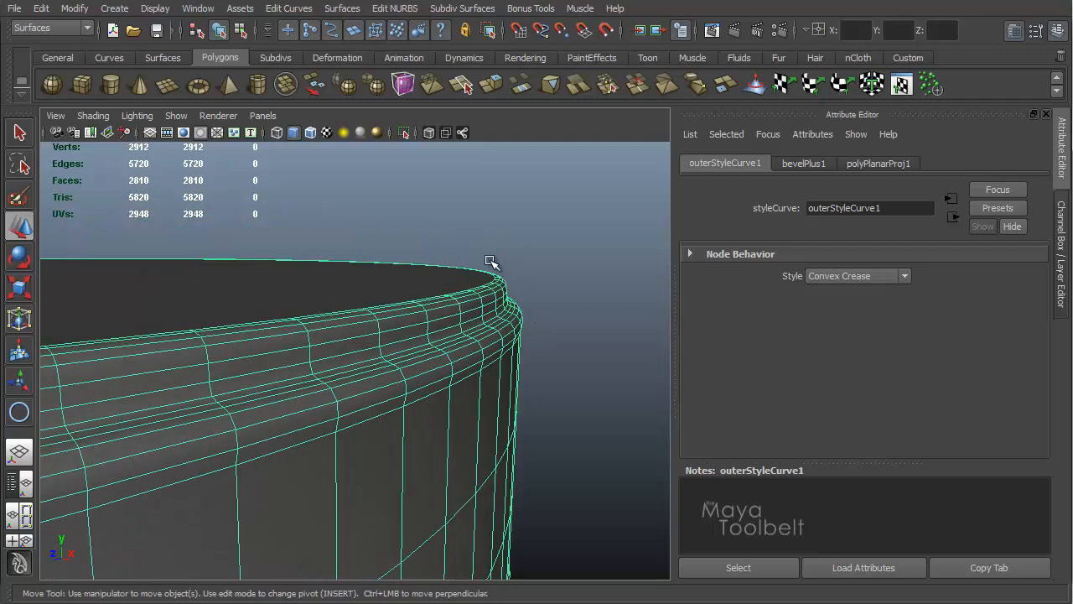
left_click(554, 273)
left_click_drag(555, 275, 496, 275, "alt")
Step: Review the bevel style lists in the Bevel Plus Options dialog
key("r")
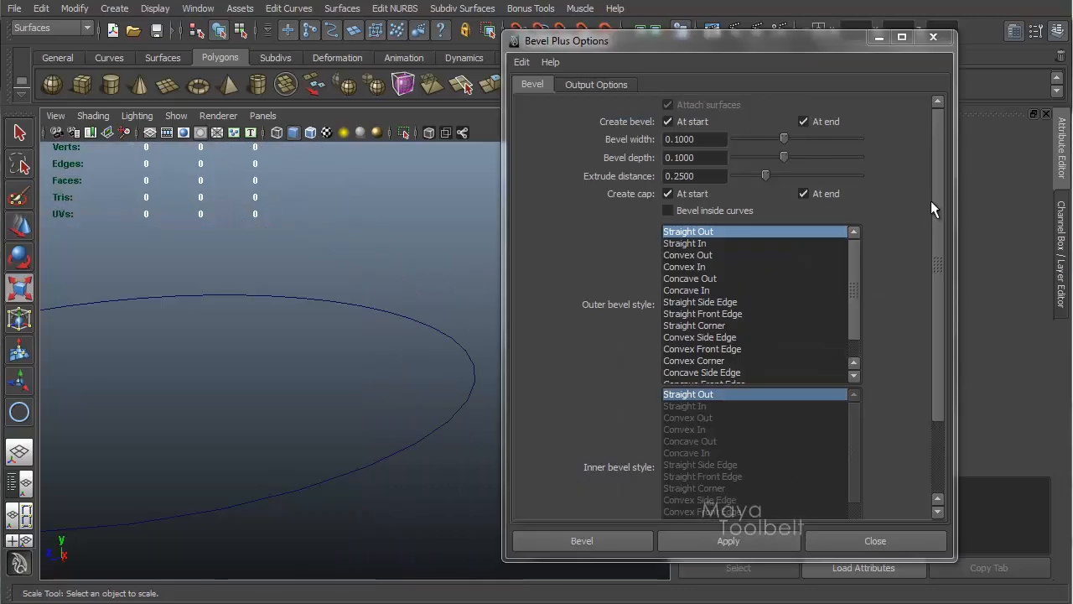
left_click_drag(938, 201, 940, 265)
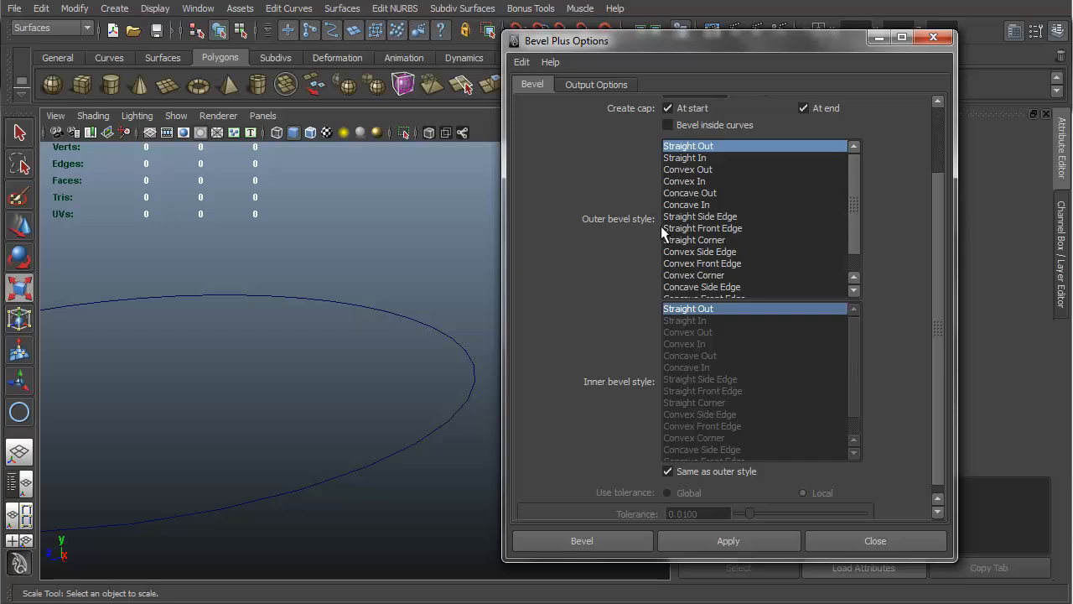
left_click_drag(939, 334, 938, 320)
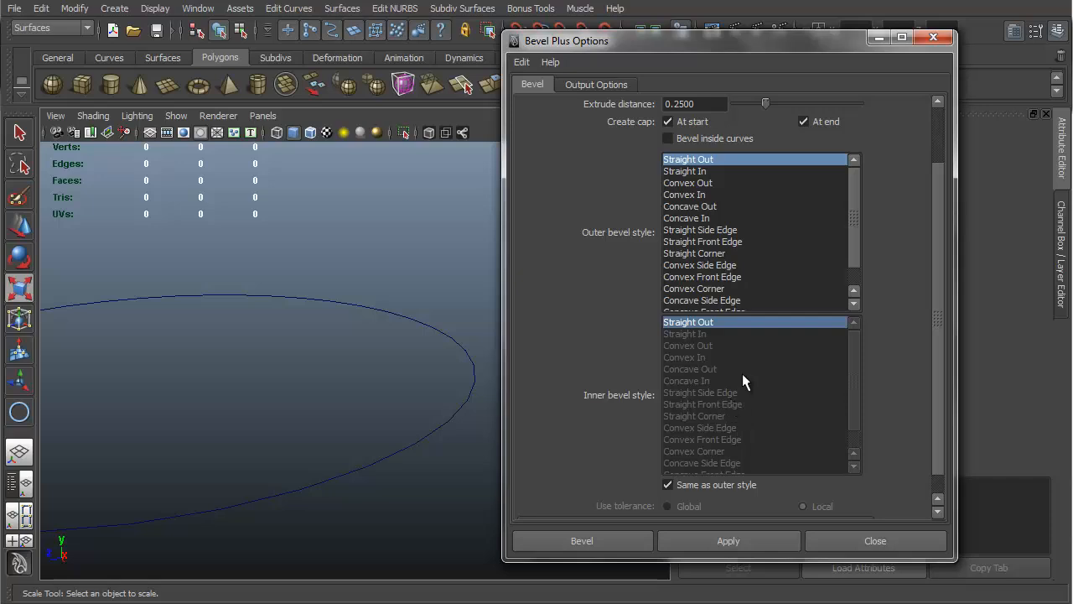
Step: Open the Create Text options, set the text to O and choose the Bevel type
left_click(111, 10)
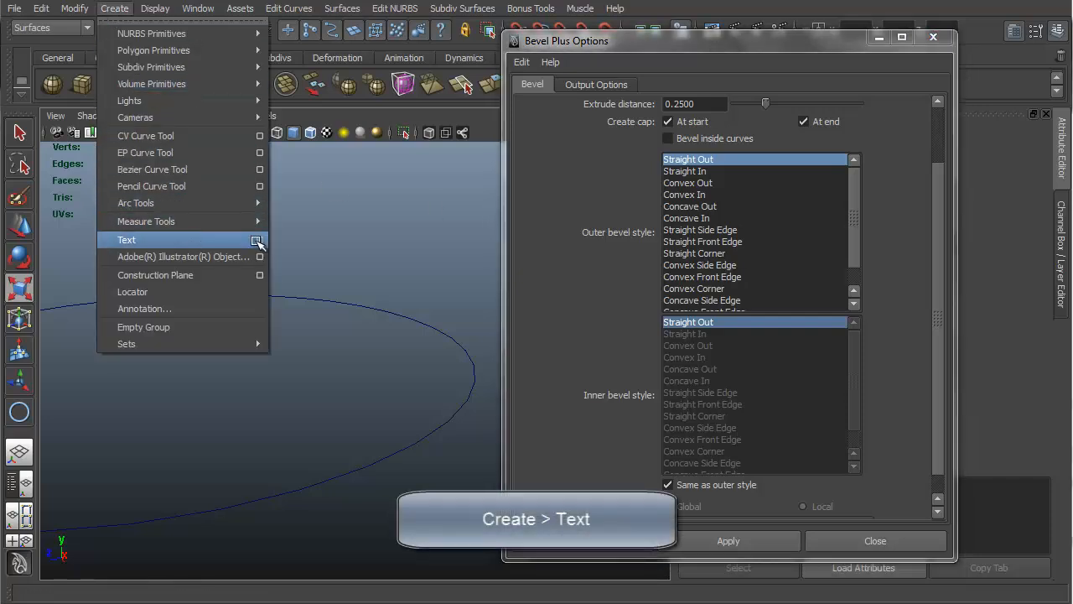
left_click(256, 241)
left_click(546, 62)
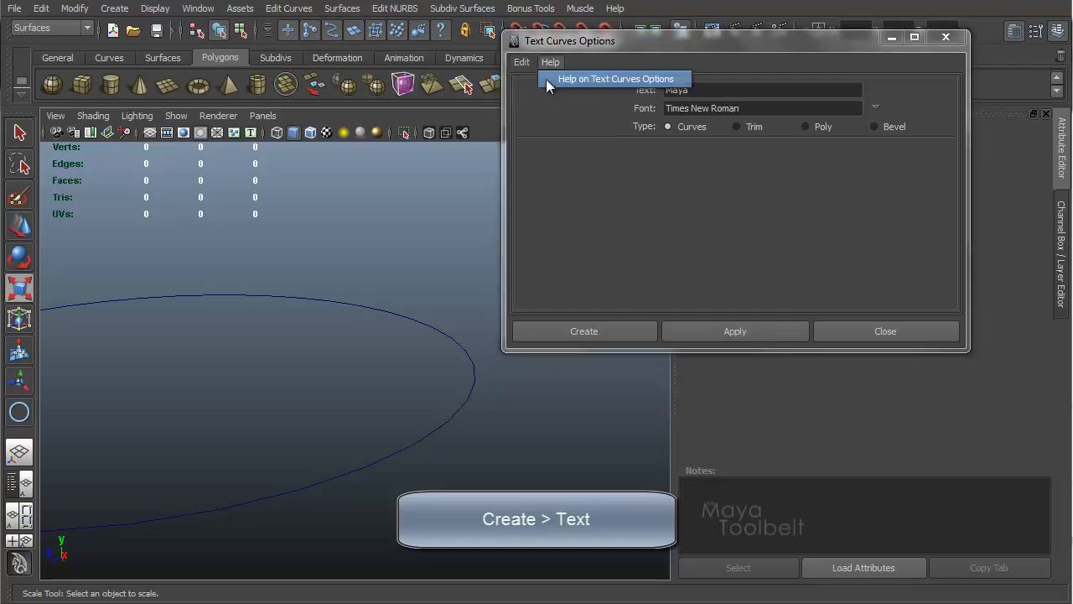
left_click(521, 61)
left_click(537, 95)
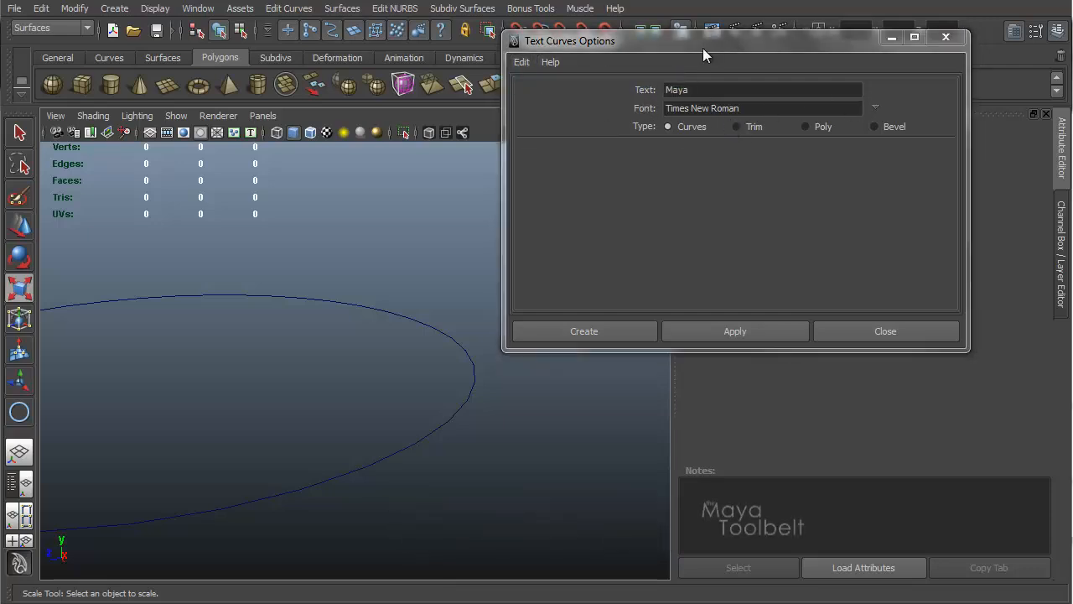
left_click_drag(703, 47, 673, 57)
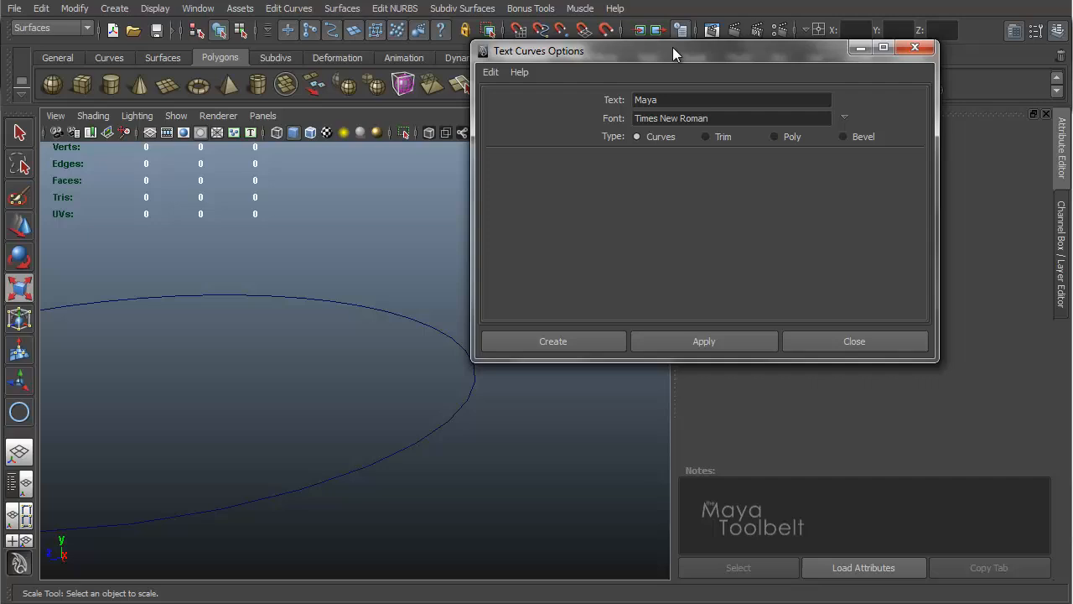
double_click(670, 101)
type("O")
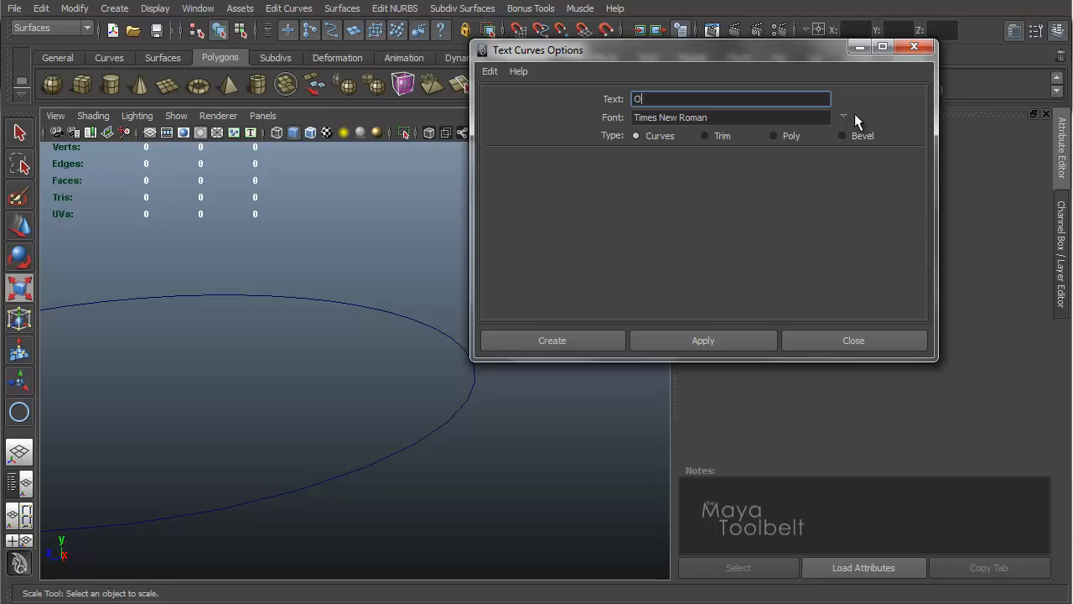
left_click(841, 136)
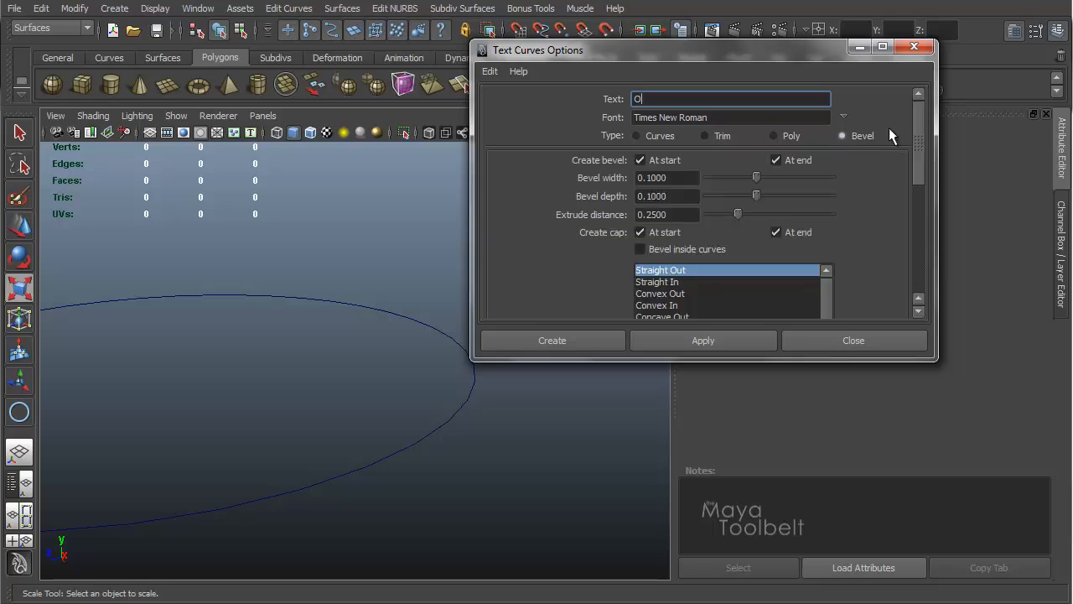
Step: Review the text bevel settings and create the beveled letter O with the default Straight Out style
mouse_move(920, 130)
left_mouse_down()
mouse_move(918, 265)
mouse_move(922, 118)
left_mouse_up()
left_click_drag(918, 115, 885, 234)
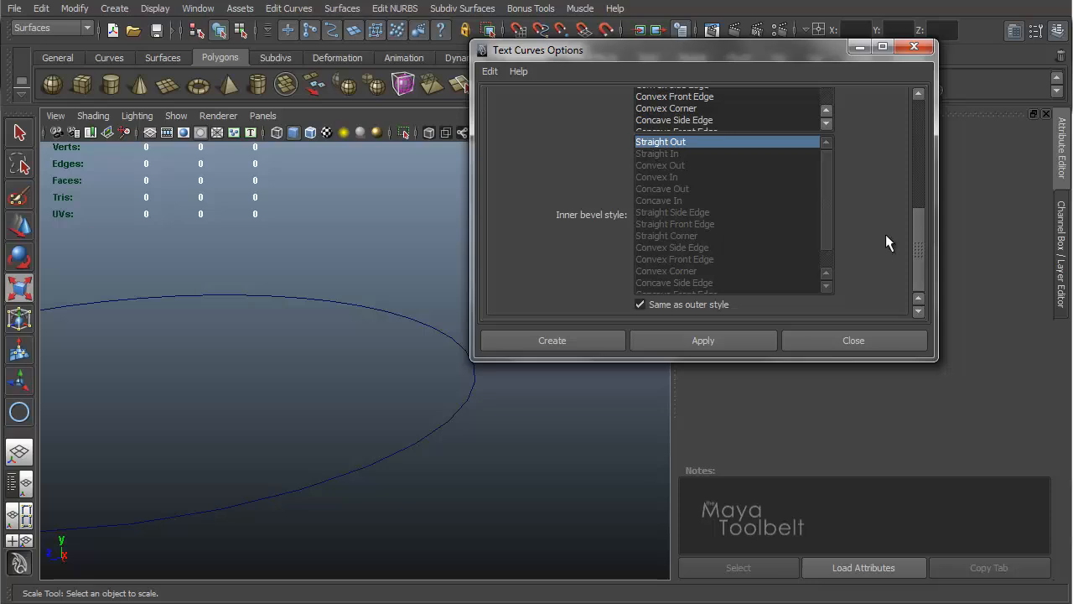
scroll(828, 180, "up", 3)
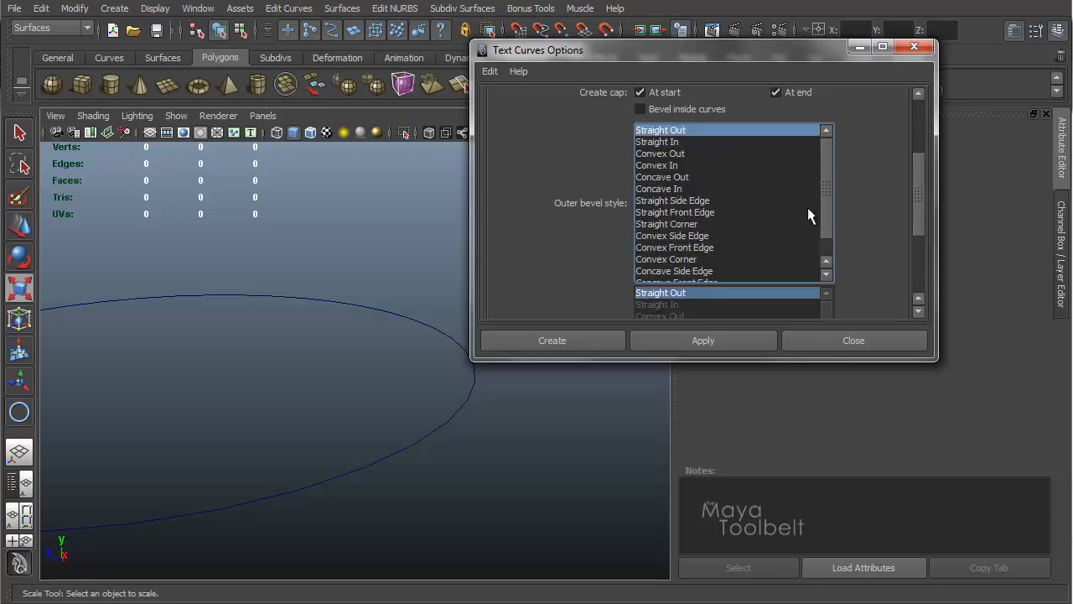
scroll(718, 216, "down", 5)
left_click(681, 123)
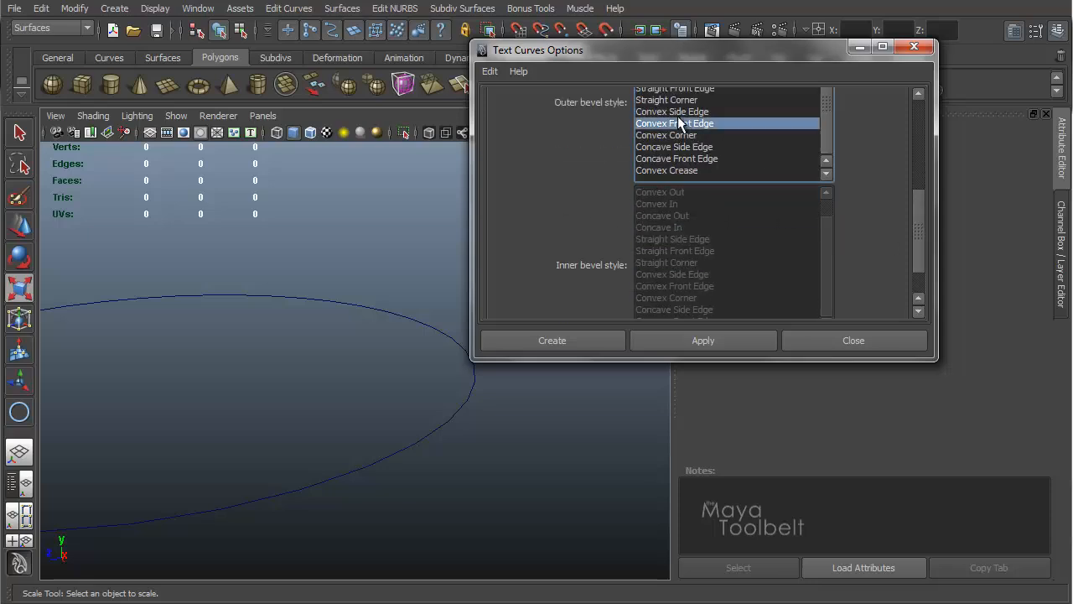
scroll(726, 271, "down", 1)
left_click(327, 292)
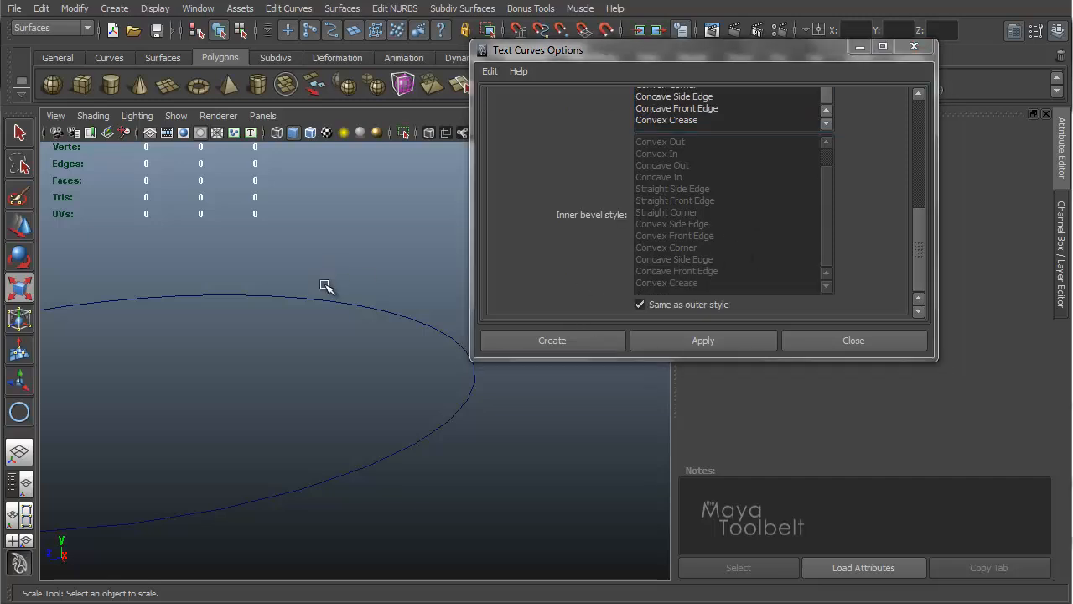
left_click(294, 338)
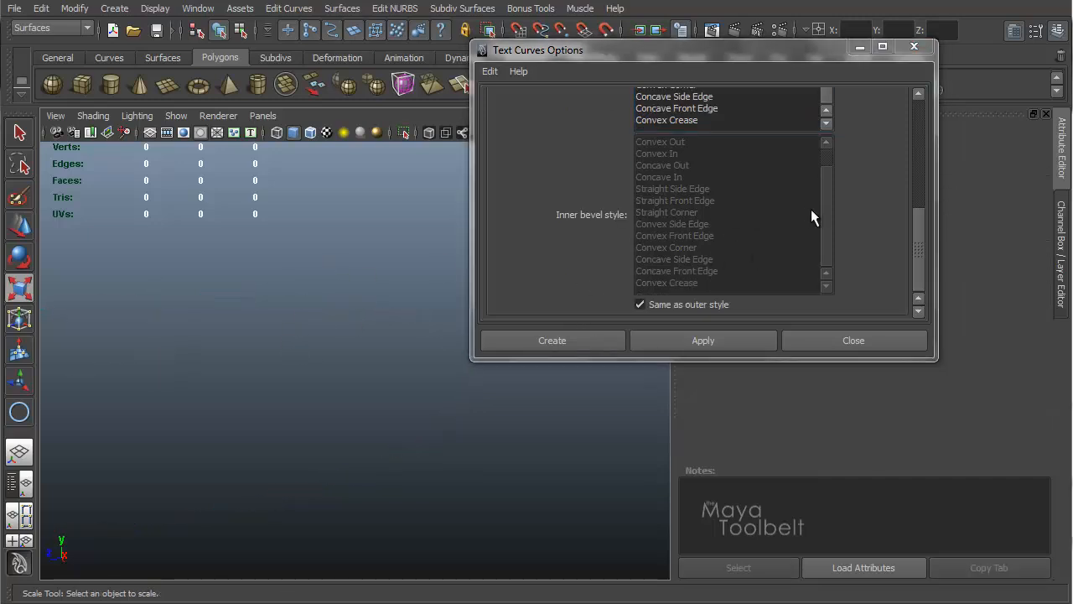
left_click_drag(917, 241, 922, 132)
left_click(674, 376)
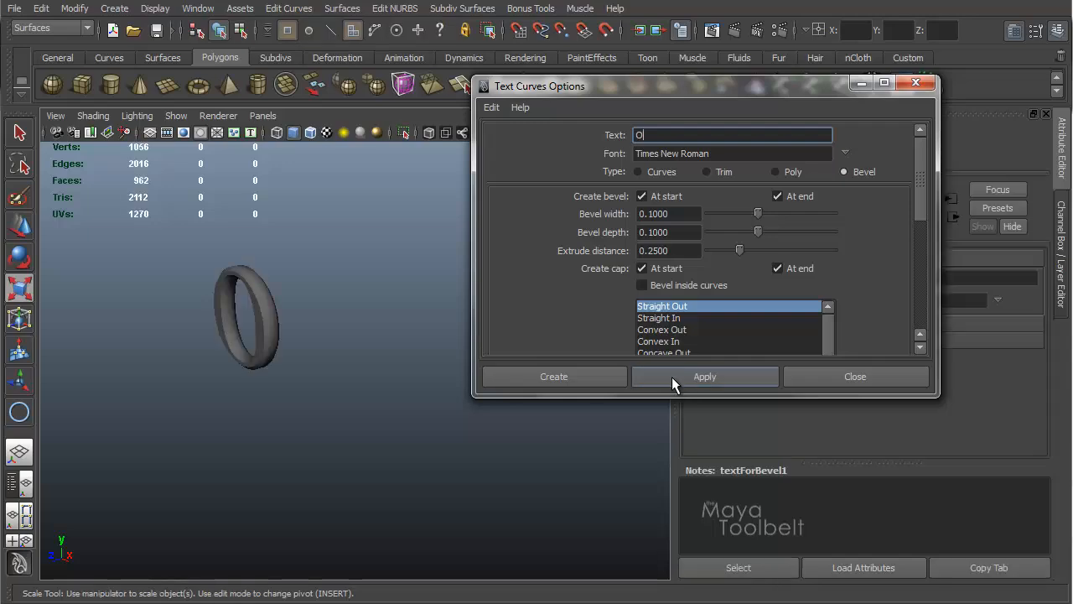
Step: Inspect the beveled O text from several angles in the viewport
left_click_drag(301, 360, 279, 330, "alt")
middle_click_drag(236, 261, 235, 279, "alt")
right_click_drag(237, 279, 396, 278, "alt")
left_click(314, 277)
left_click_drag(314, 277, 355, 284, "alt")
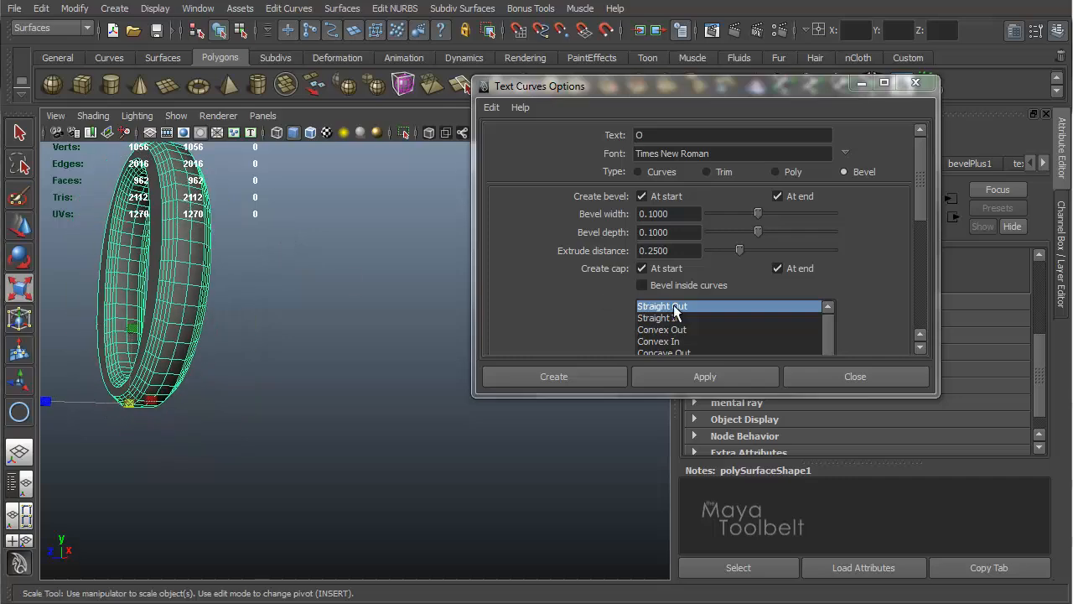
scroll(796, 302, "down", 3)
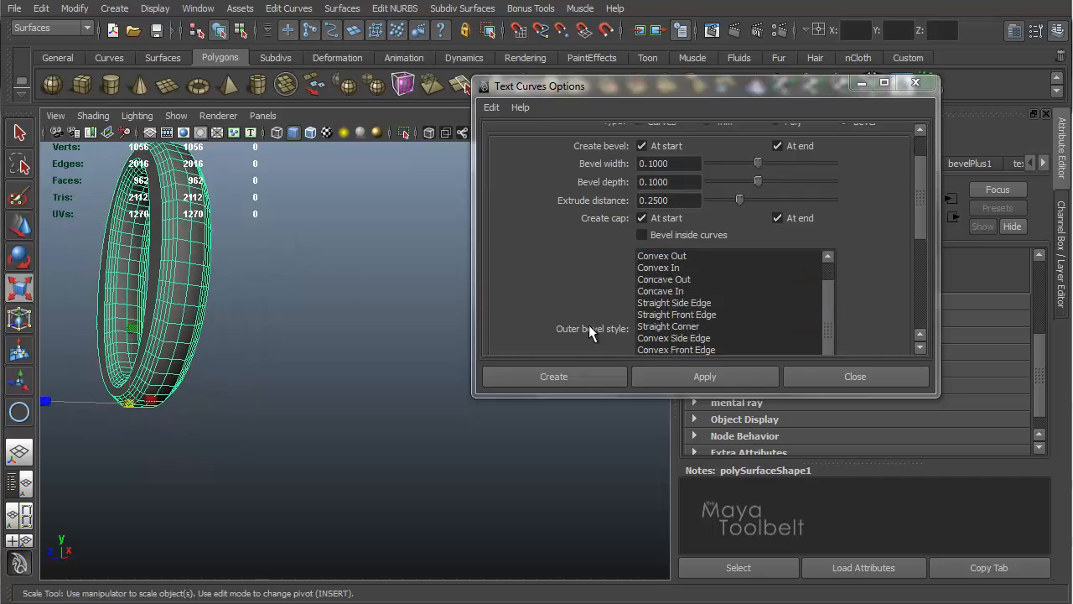
left_click_drag(285, 385, 301, 368, "alt")
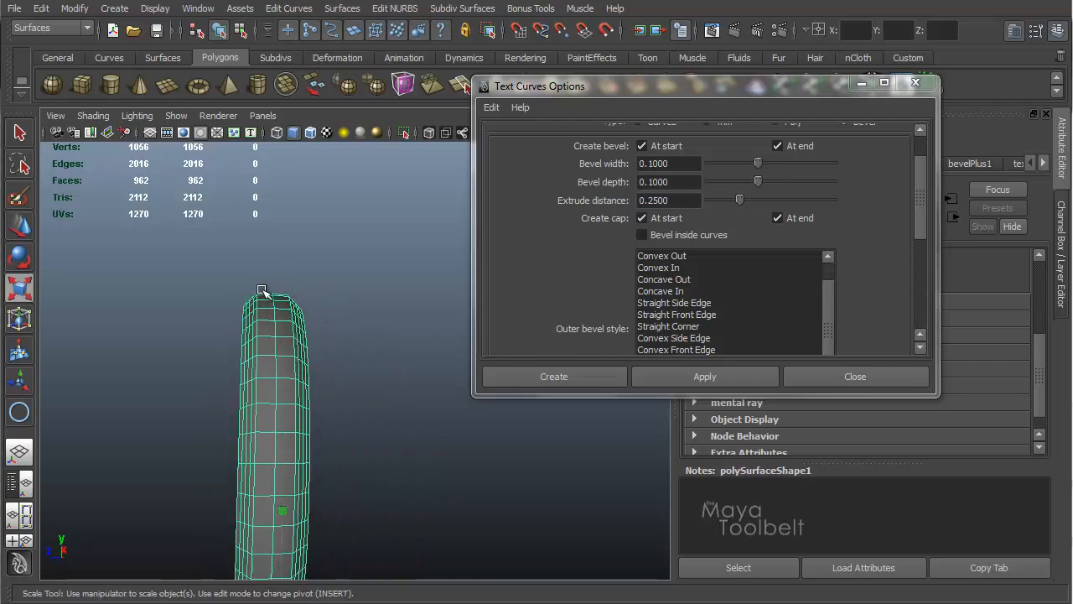
left_click_drag(290, 295, 356, 336, "alt")
mouse_move(300, 431)
left_mouse_down("alt")
mouse_move(528, 465)
mouse_move(335, 425)
mouse_move(240, 443)
mouse_move(288, 379)
mouse_move(344, 392)
mouse_move(282, 412)
mouse_move(285, 425)
left_mouse_up("alt")
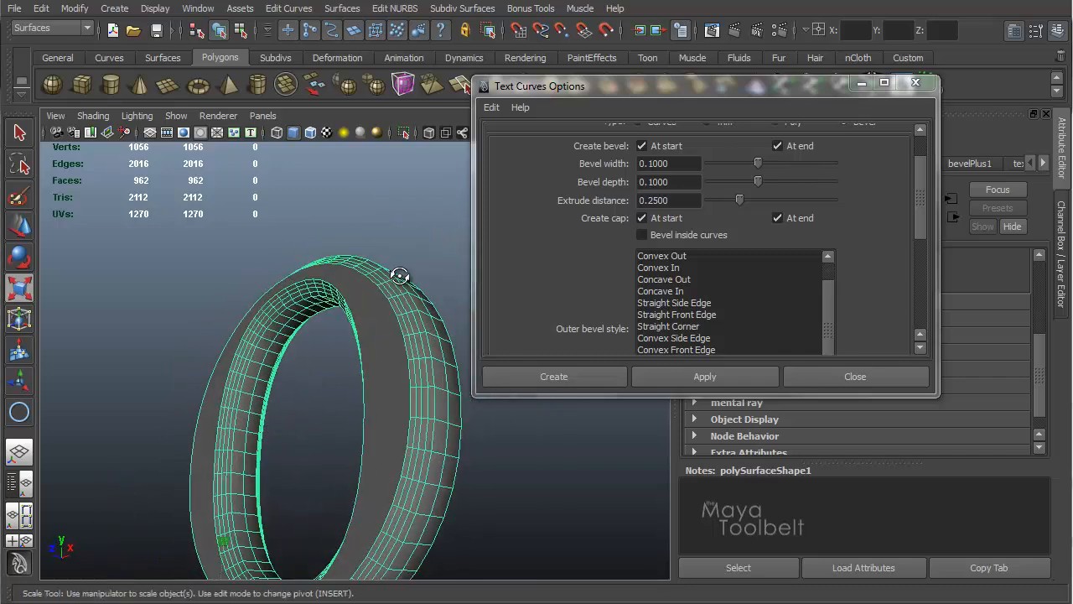
Step: Delete the existing beveled O text from the scene
left_click_drag(399, 275, 389, 286, "alt")
key("Delete")
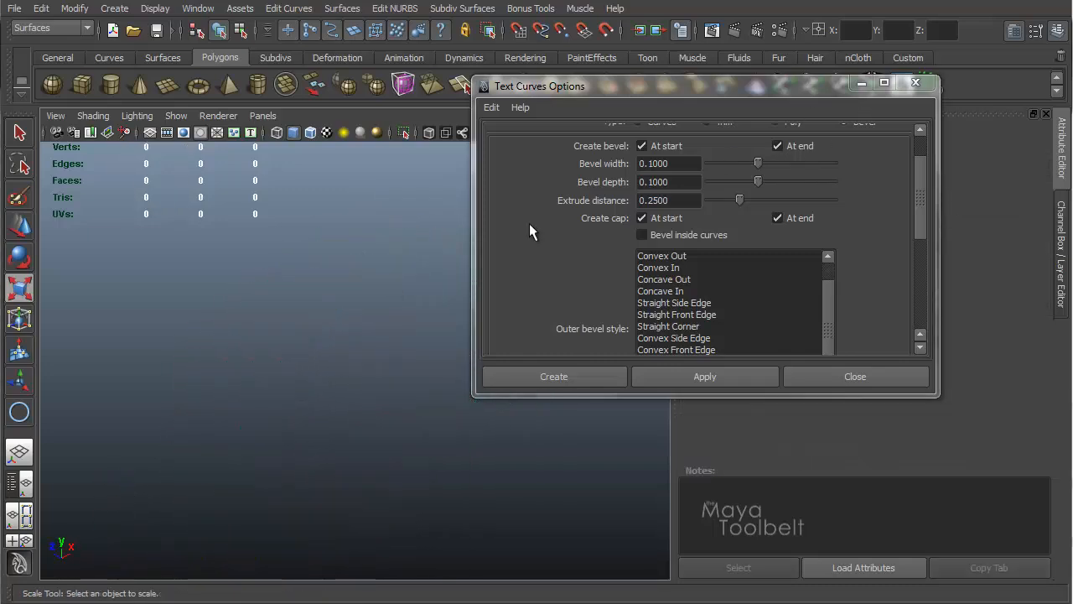
Step: Turn off Same as outer style, set the inner bevel style to Concave In, and create the beveled O
left_click_drag(926, 196, 925, 167)
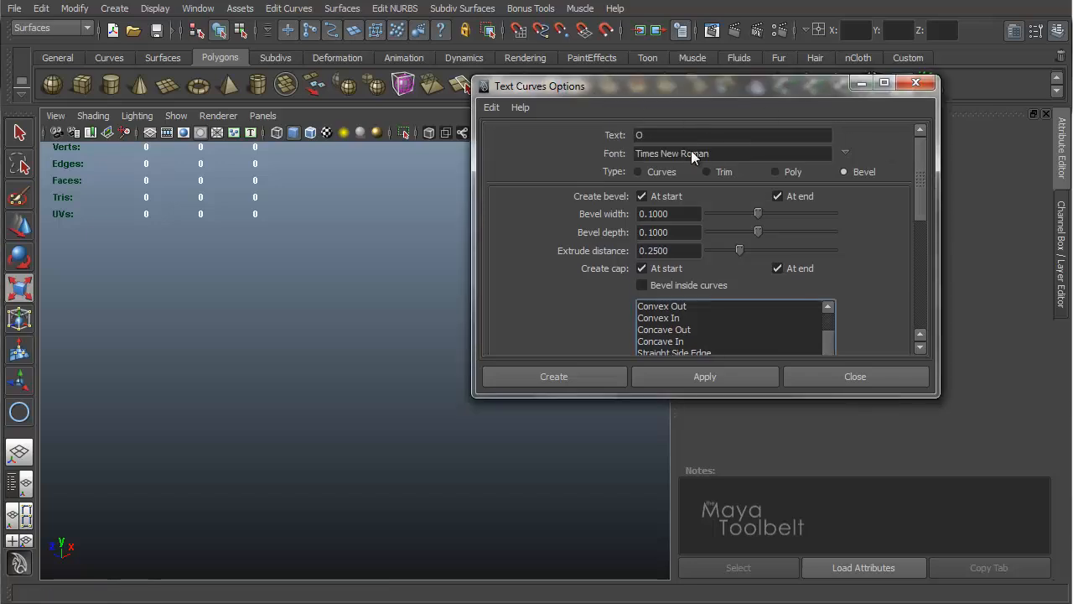
scroll(924, 224, "down", 2)
scroll(925, 224, "down", 2)
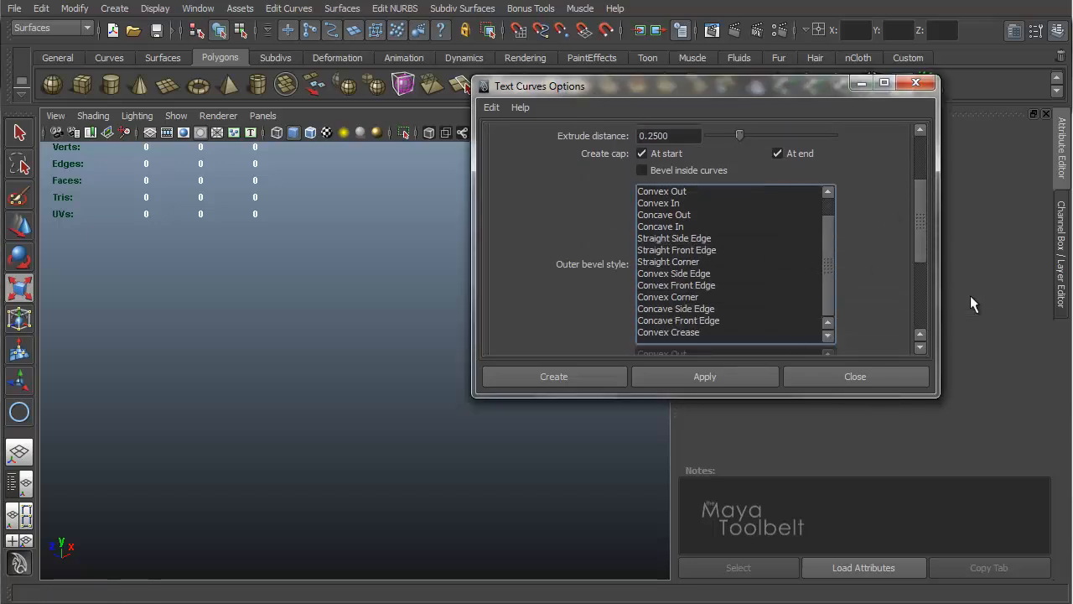
left_click_drag(926, 219, 921, 269)
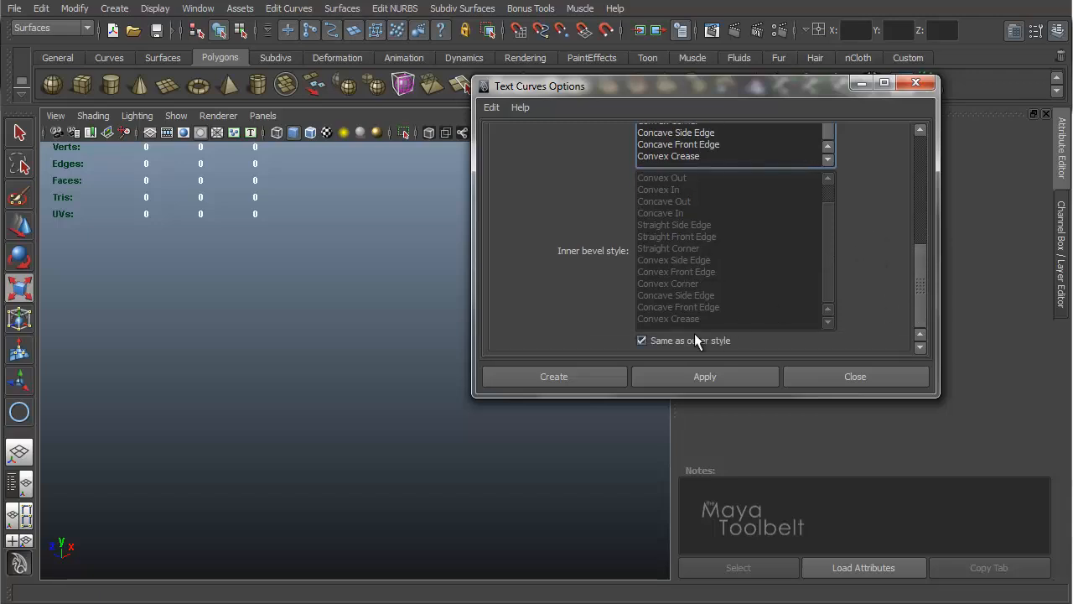
left_click(641, 339)
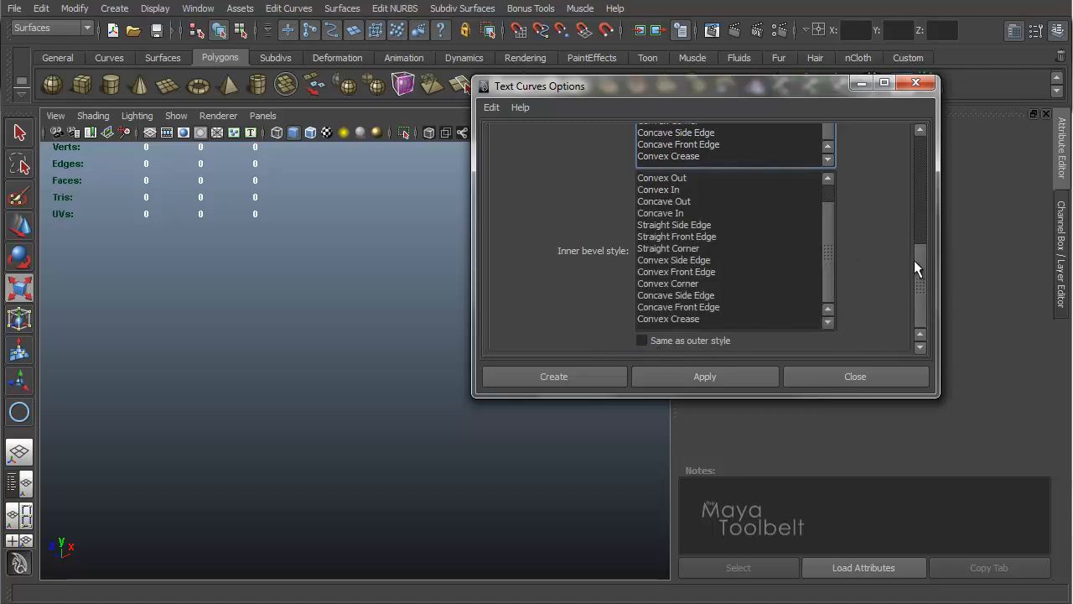
left_click_drag(920, 254, 924, 189)
left_click_drag(826, 236, 826, 216)
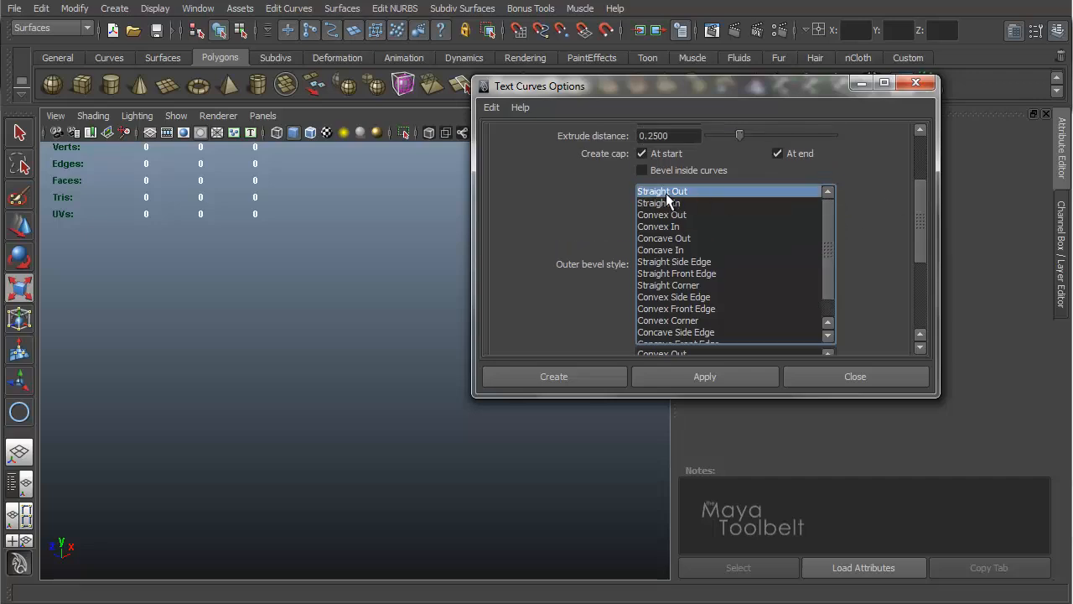
left_click_drag(925, 203, 918, 278)
left_click(659, 216)
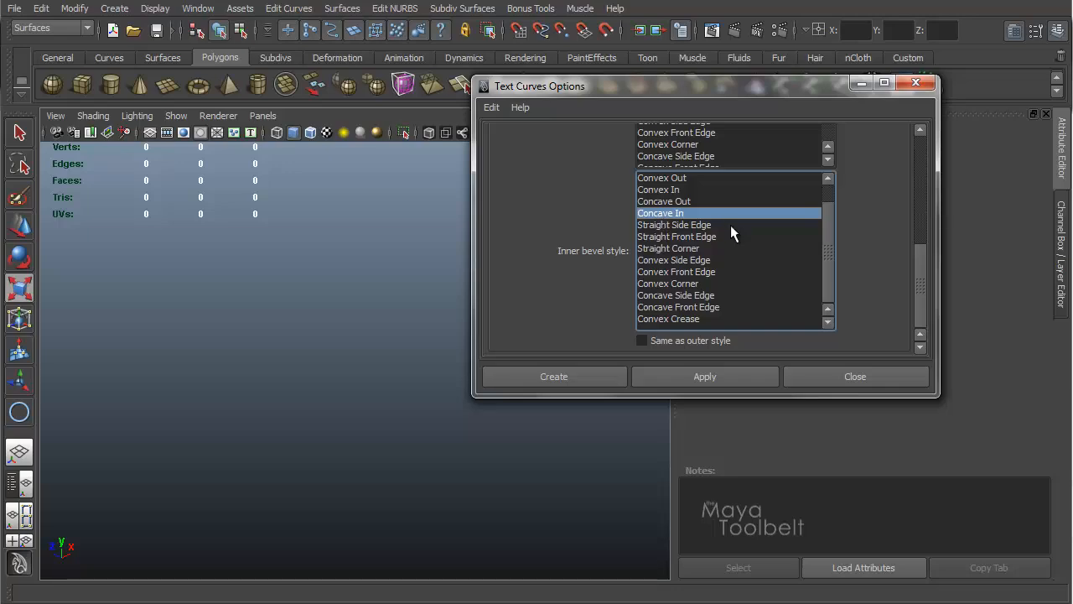
left_click(733, 376)
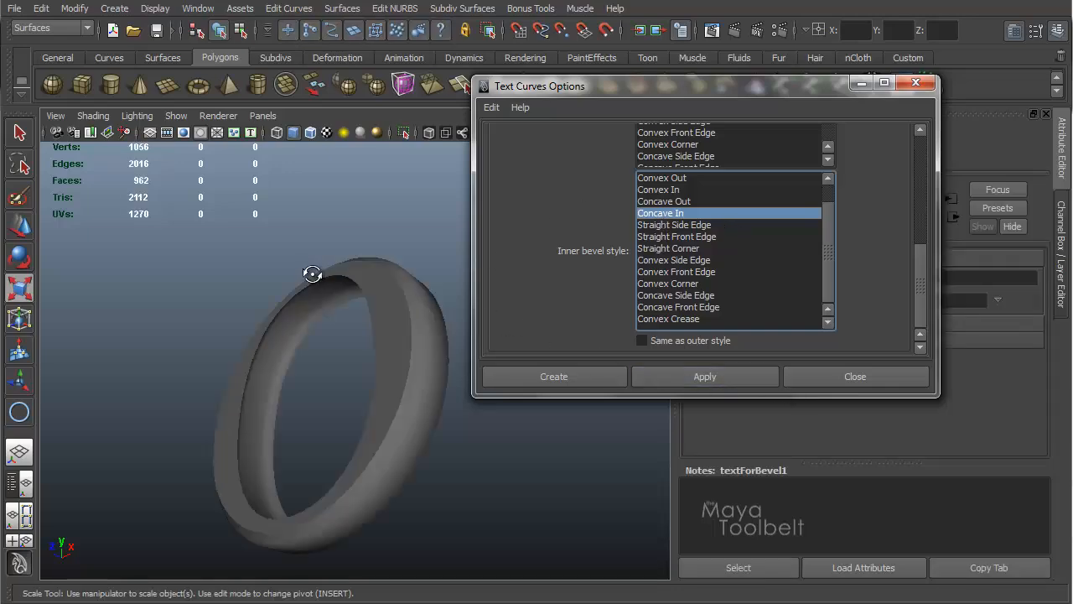
Step: Select the new O text and inspect it from several angles in the viewport
left_click_drag(333, 321, 264, 338, "alt")
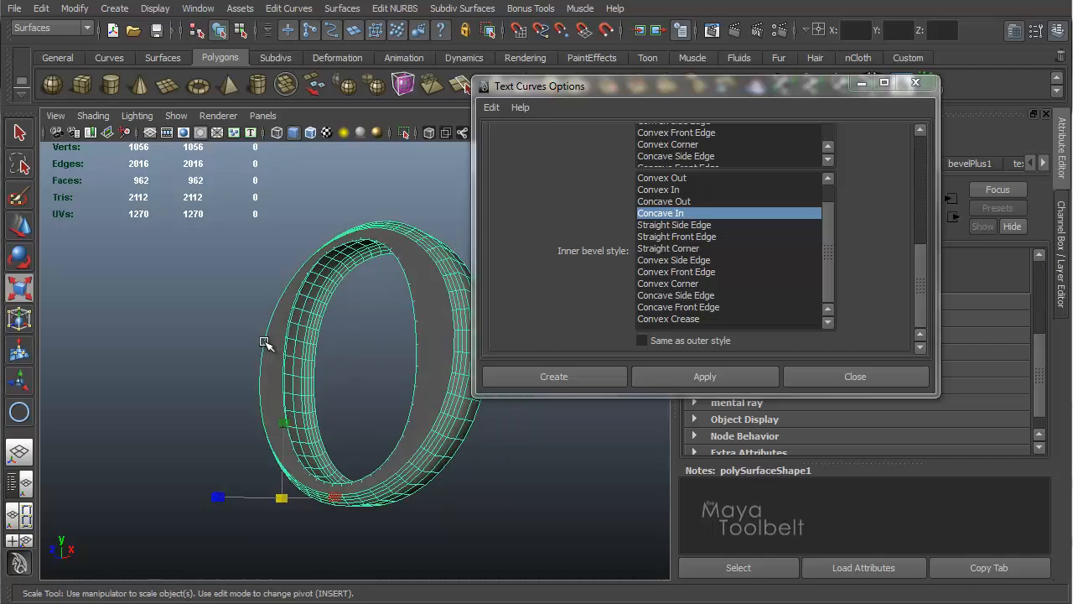
right_click_drag(264, 338, 321, 347, "alt")
left_click_drag(307, 327, 321, 290, "alt")
left_click_drag(400, 343, 574, 283, "alt")
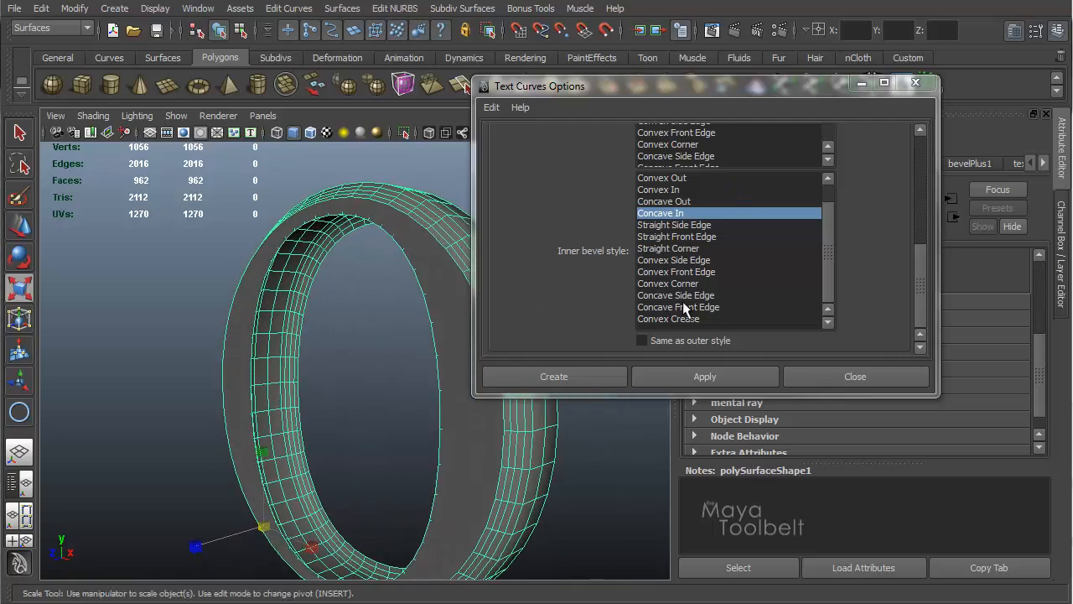
left_click_drag(306, 312, 427, 296, "alt")
right_click_drag(427, 296, 178, 216, "alt")
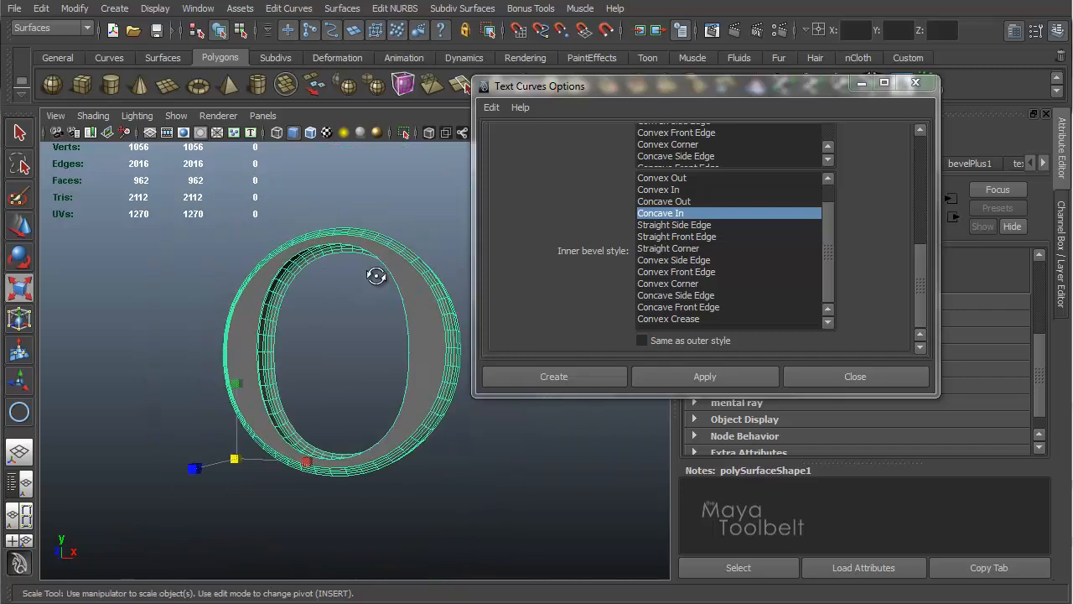
mouse_move(376, 277)
left_mouse_down("alt")
mouse_move(457, 340)
mouse_move(323, 299)
mouse_move(366, 268)
mouse_move(354, 270)
mouse_move(372, 283)
mouse_move(394, 276)
left_mouse_up("alt")
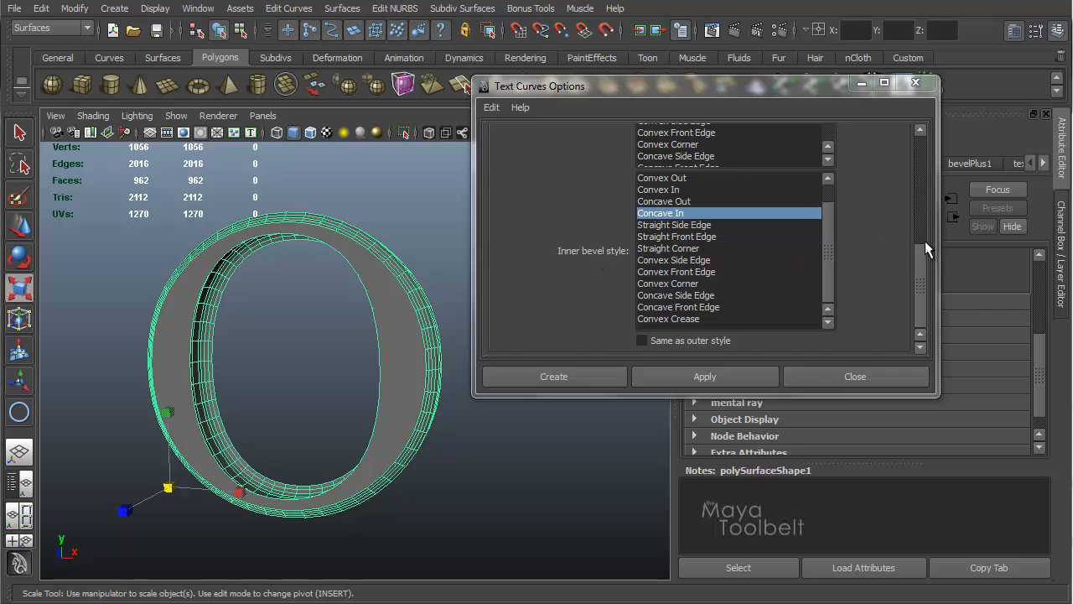
Step: Close the Text Curves Options dialog and clear the selection
left_click_drag(922, 265, 926, 154)
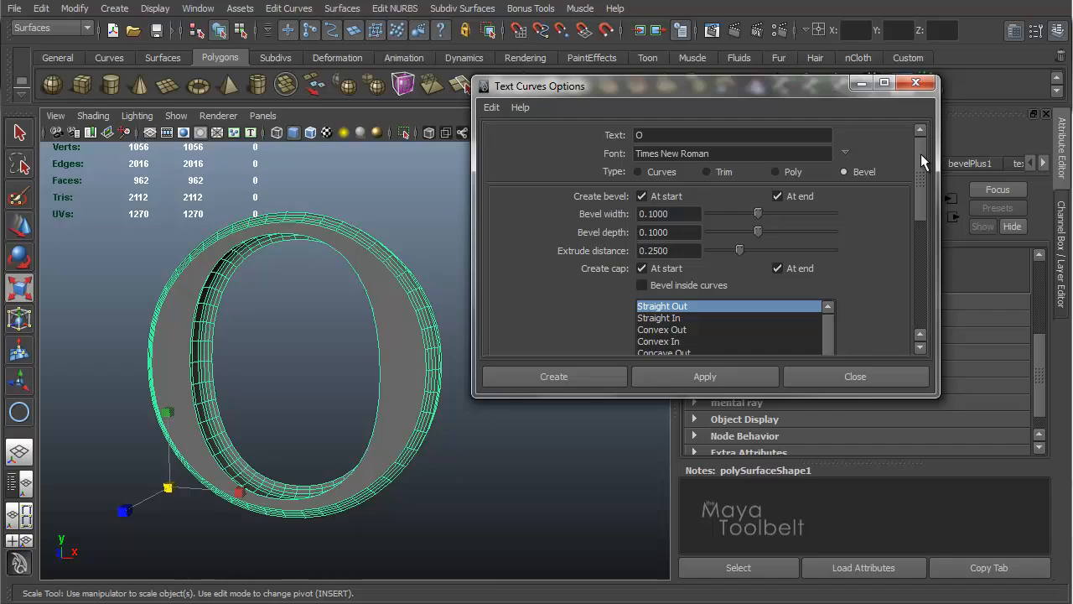
left_click(916, 82)
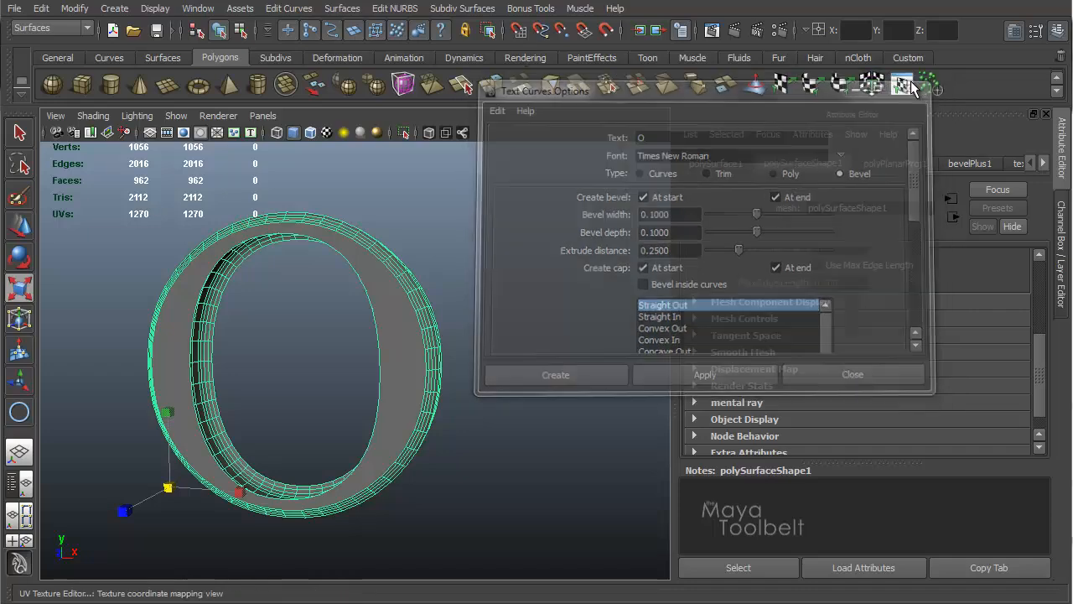
left_click(502, 207)
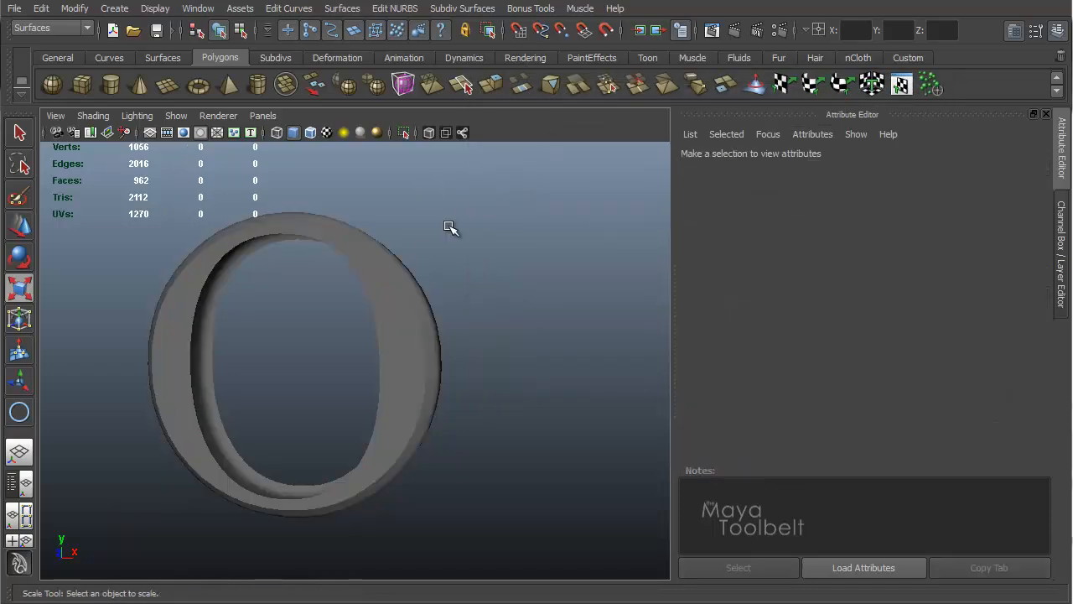
Step: Open the Bevel Plus Options dialog and move it beside the viewport
left_click(329, 15)
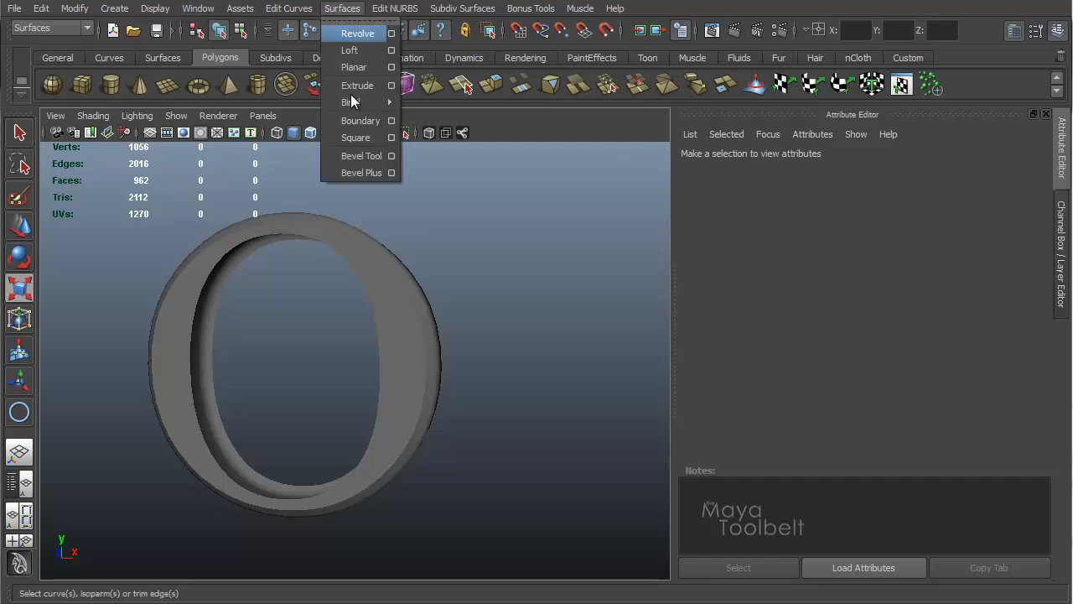
left_click(361, 174)
double_click(340, 8)
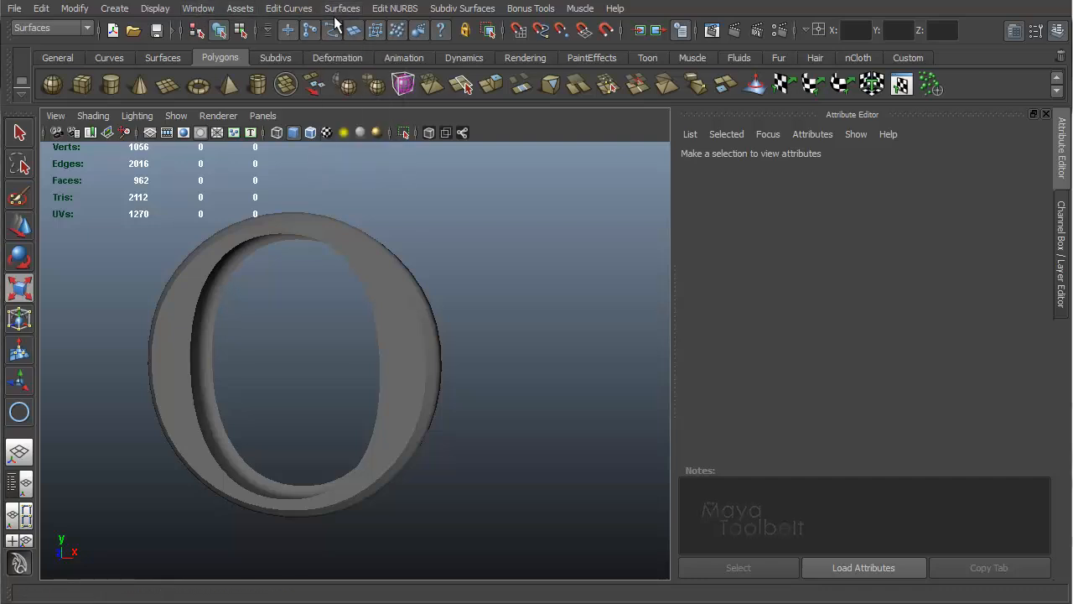
left_click(339, 8)
left_click(396, 172)
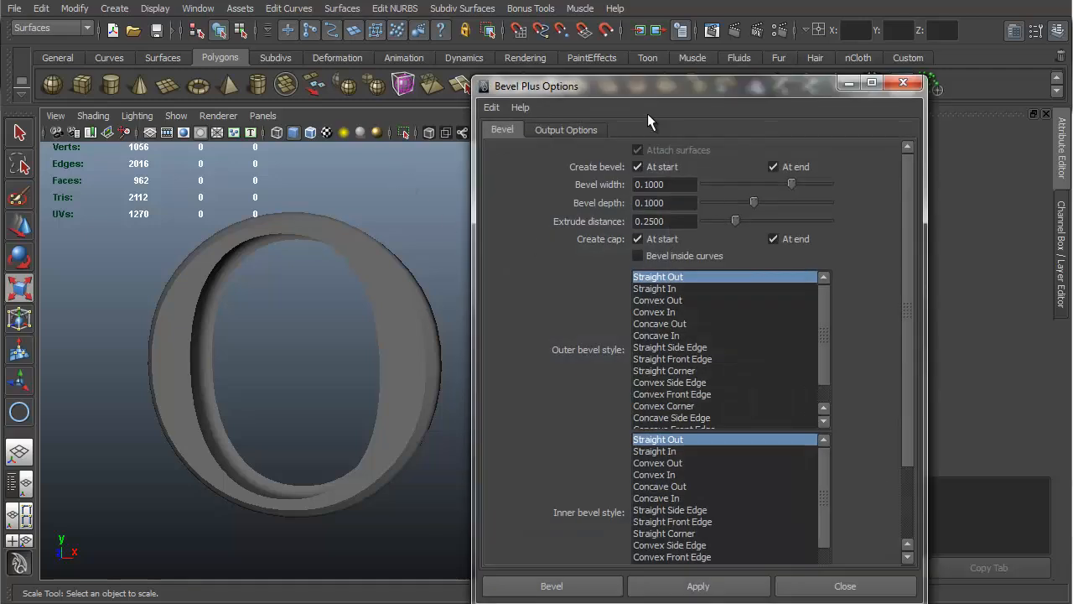
left_click_drag(640, 88, 592, 52)
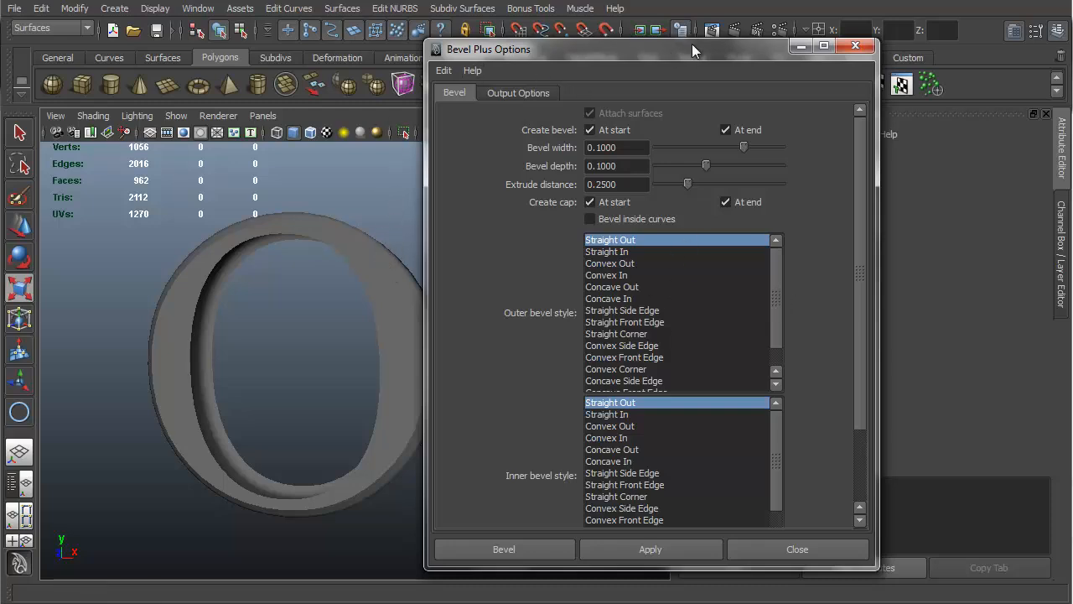
left_click_drag(691, 44, 700, 141)
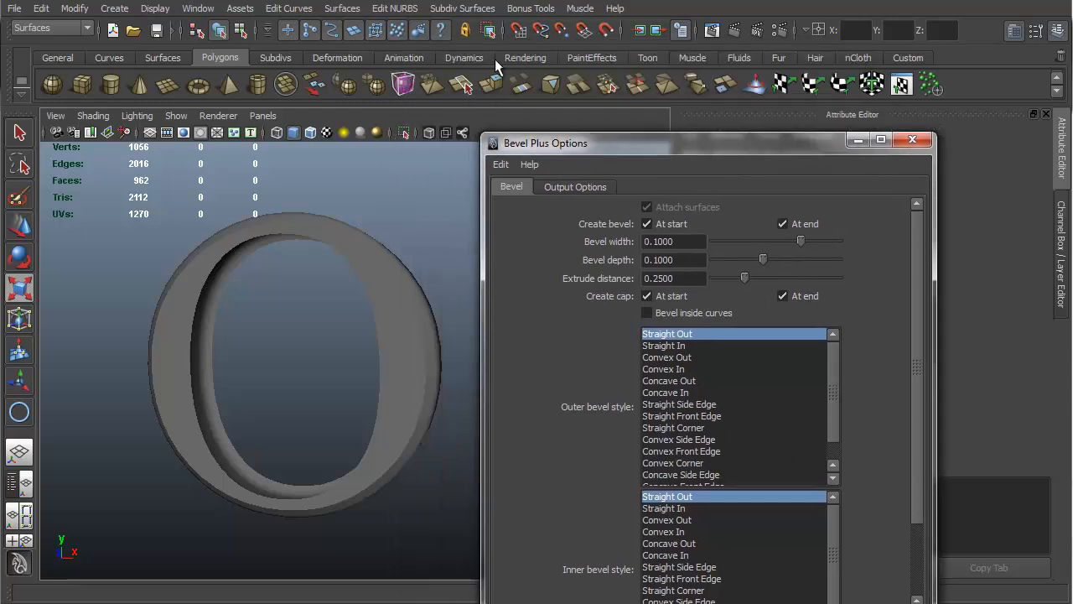
Step: Open the Create Text options, reset them to default settings, and close the dialog
left_click(114, 8)
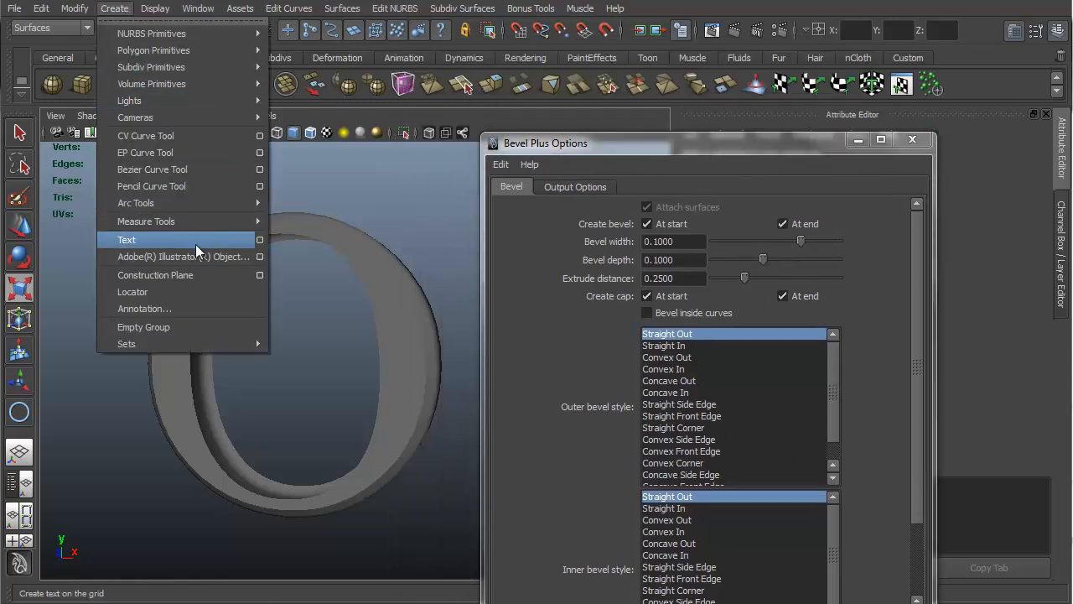
left_click(260, 241)
left_click(500, 164)
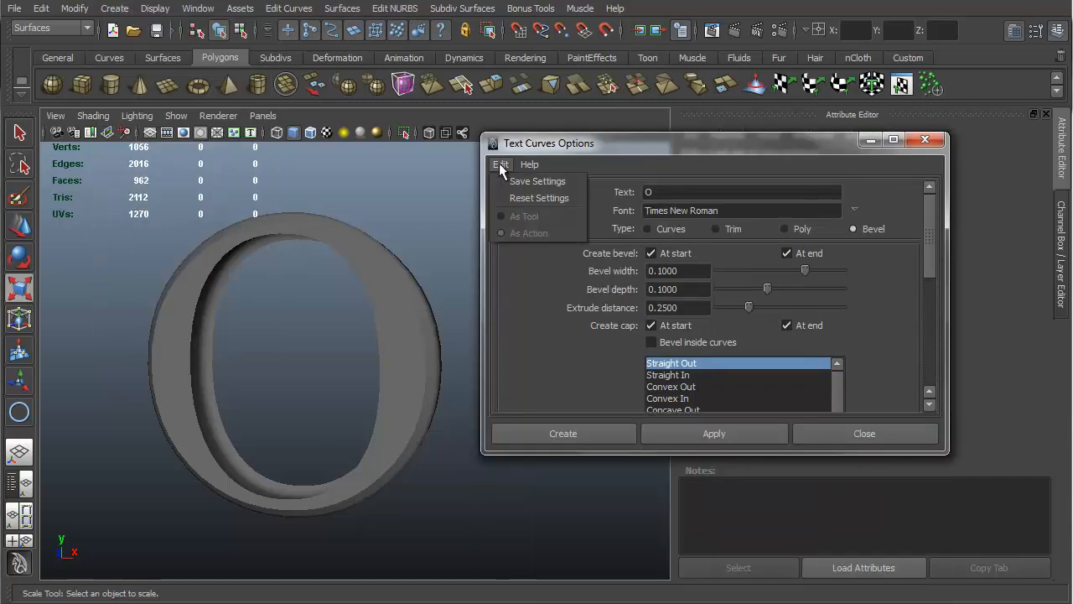
left_click(538, 198)
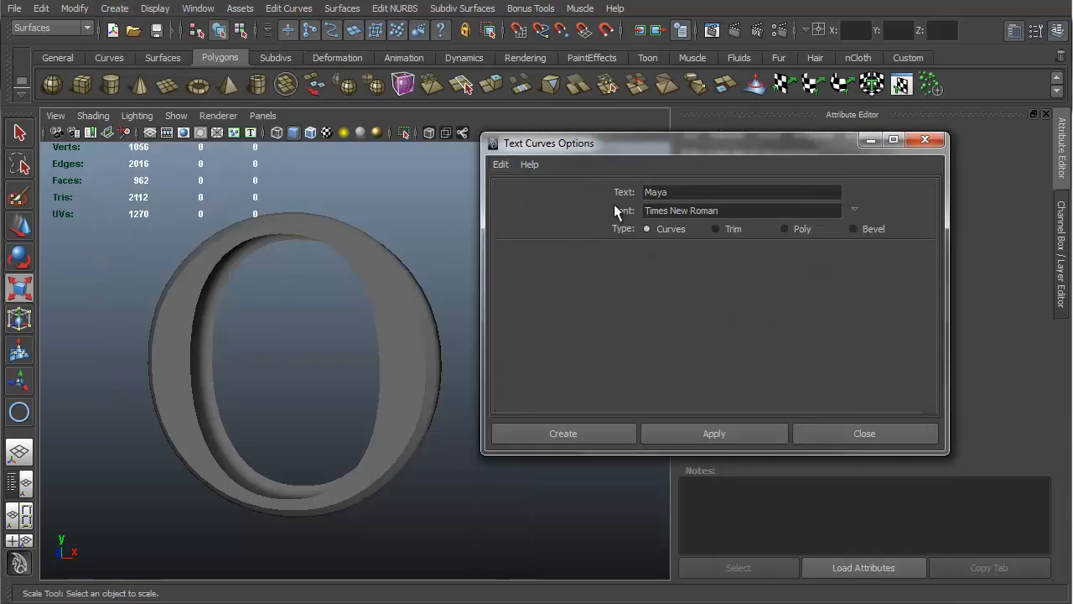
left_click(861, 429)
Step: Reopen Bevel Plus Options and review its Output Options tab and bevel style settings
left_click(342, 9)
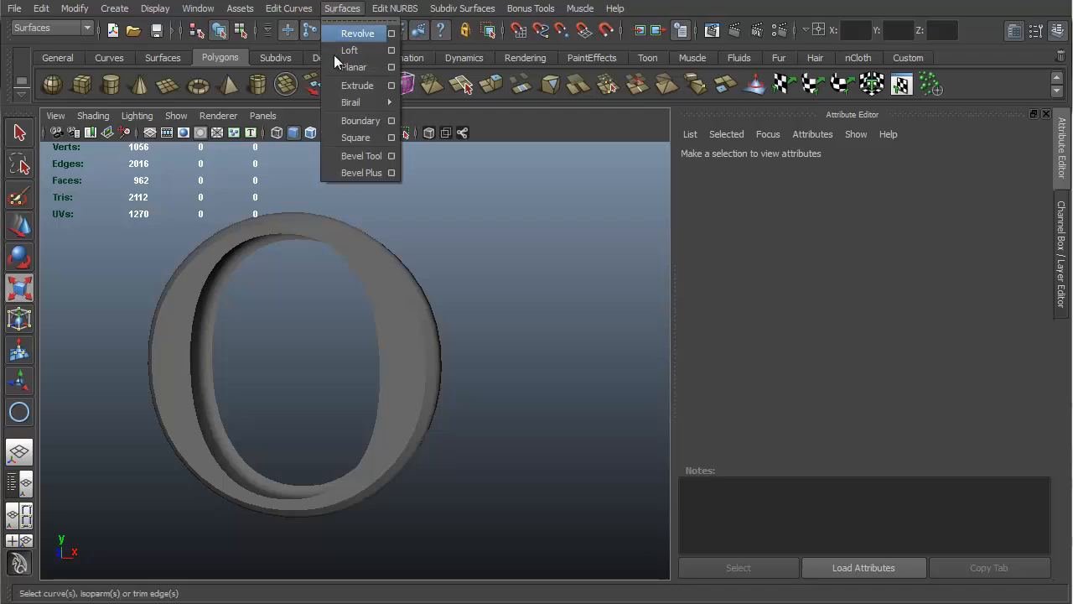
left_click(391, 173)
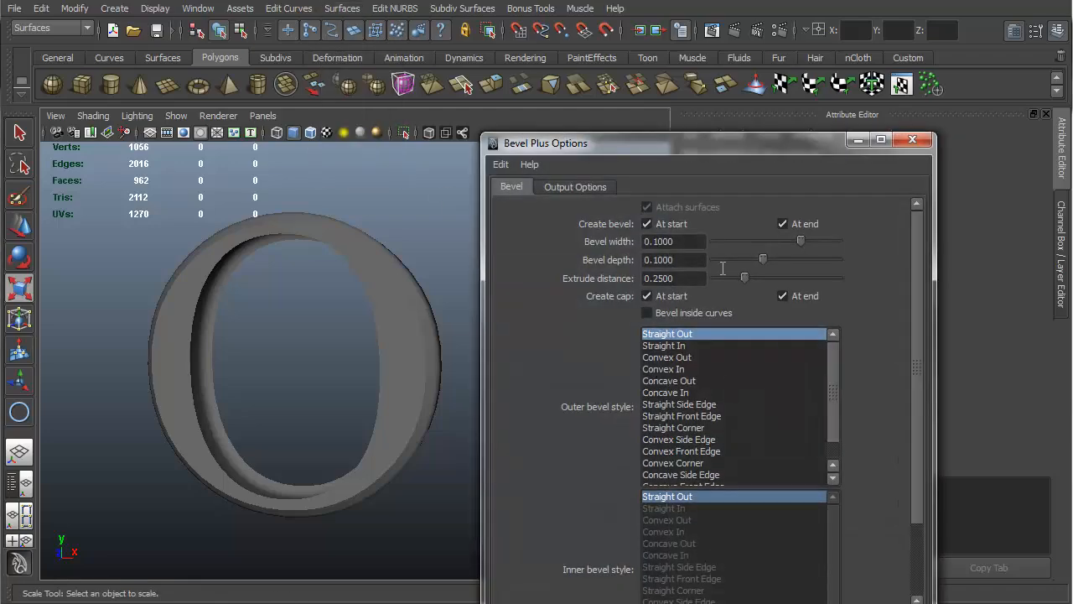
left_click_drag(658, 139, 623, 58)
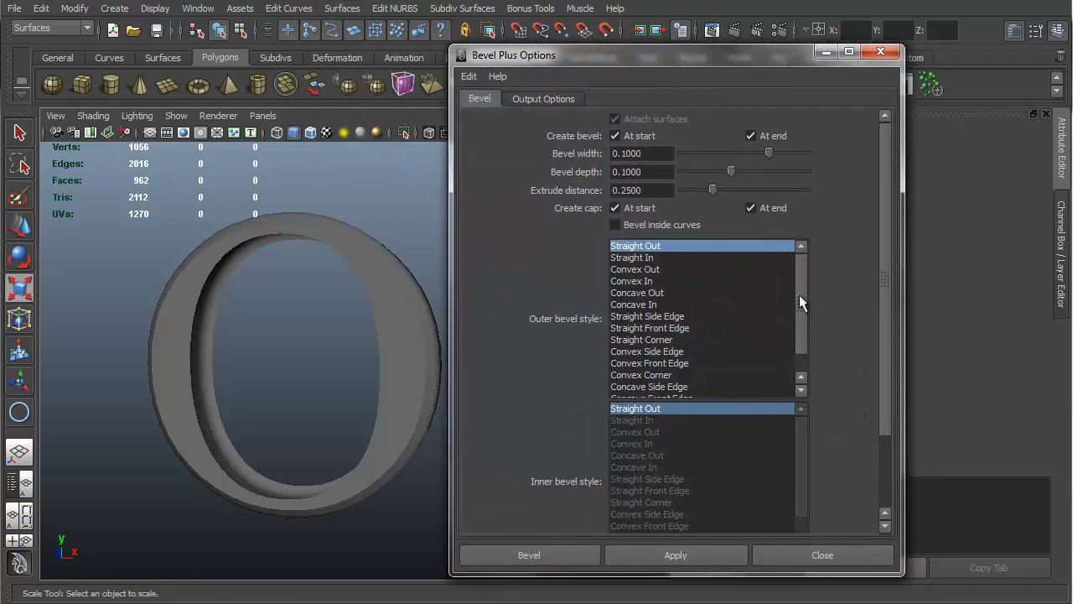
left_click_drag(882, 211, 881, 279)
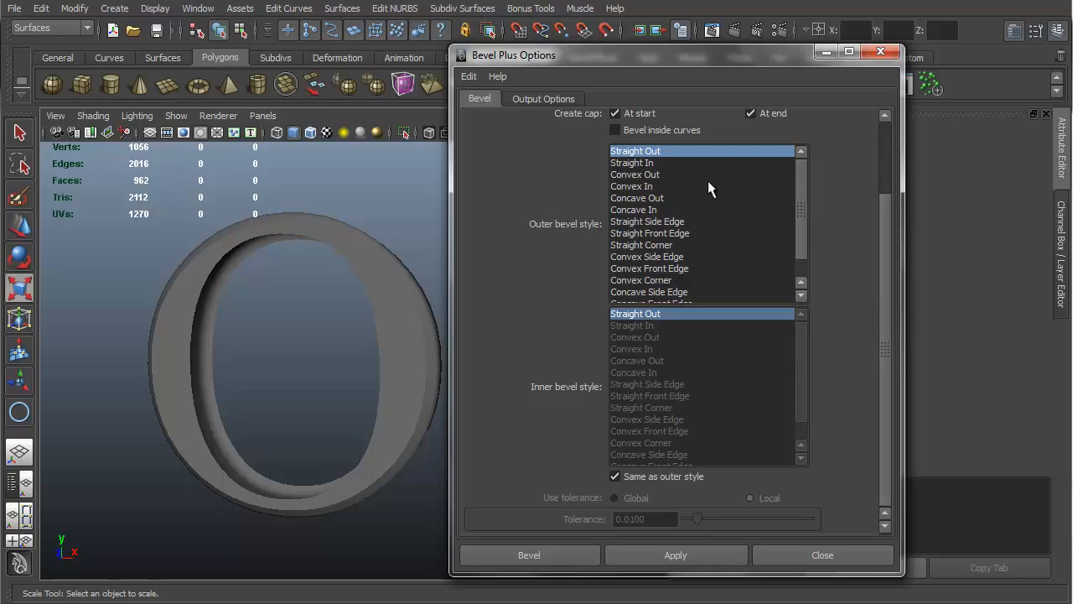
left_click(552, 100)
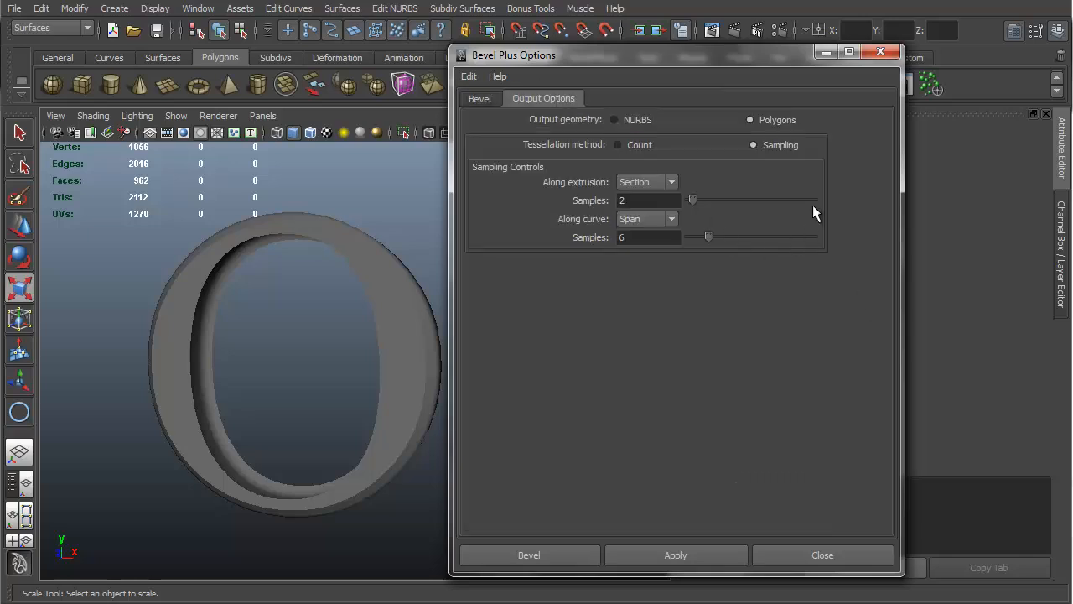
left_click(481, 100)
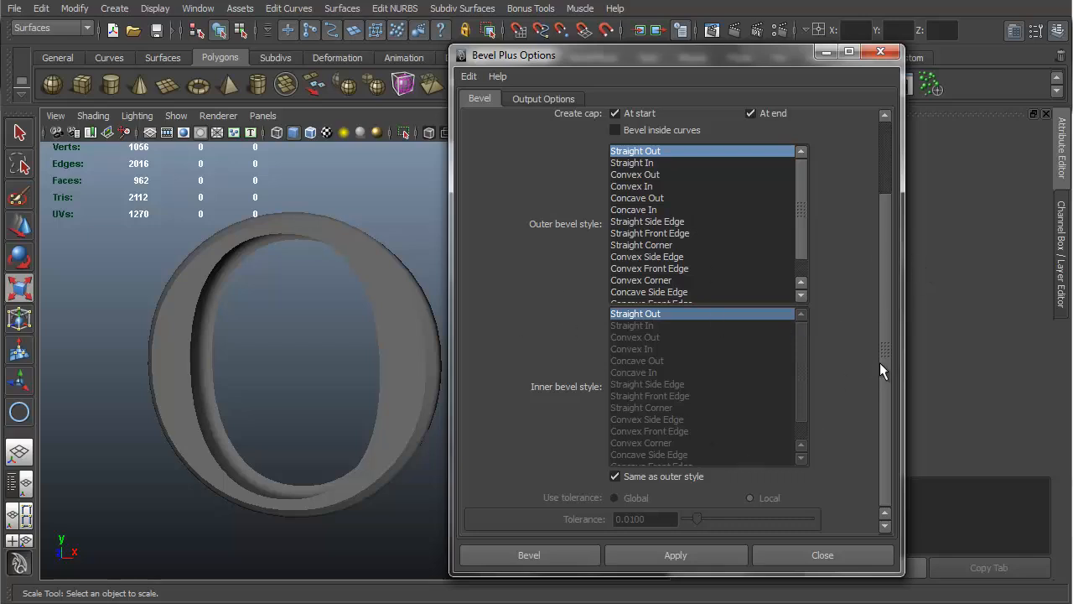
left_click_drag(885, 405, 719, 284)
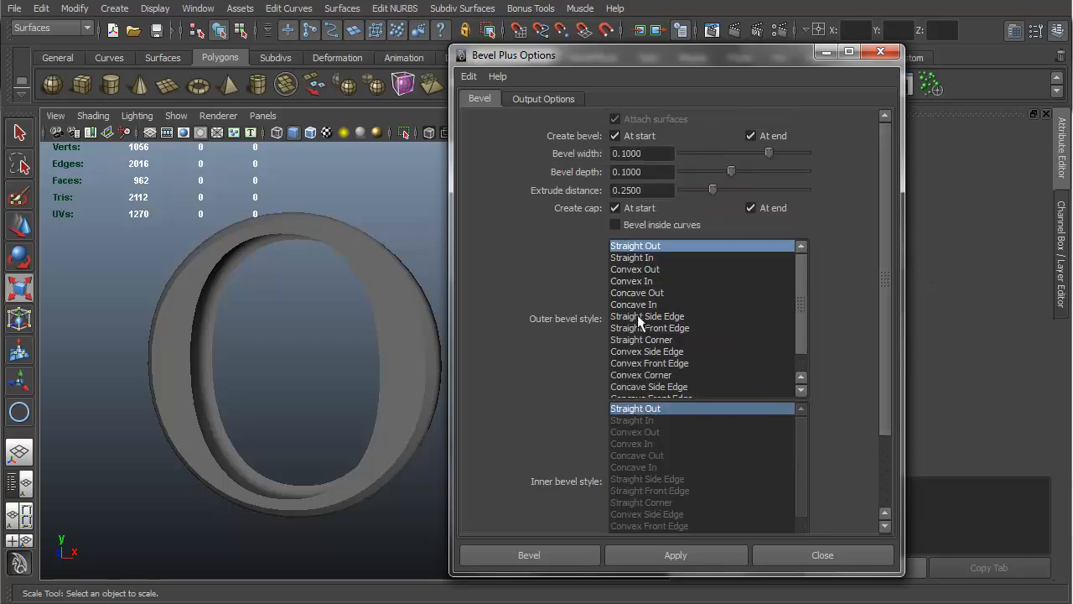
left_click_drag(801, 314, 812, 274)
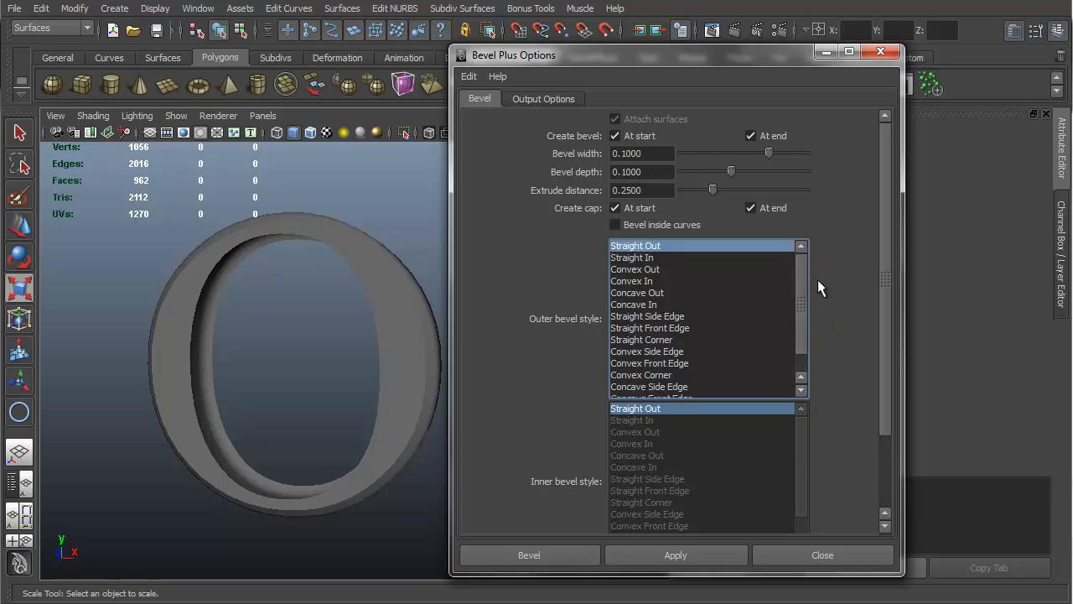